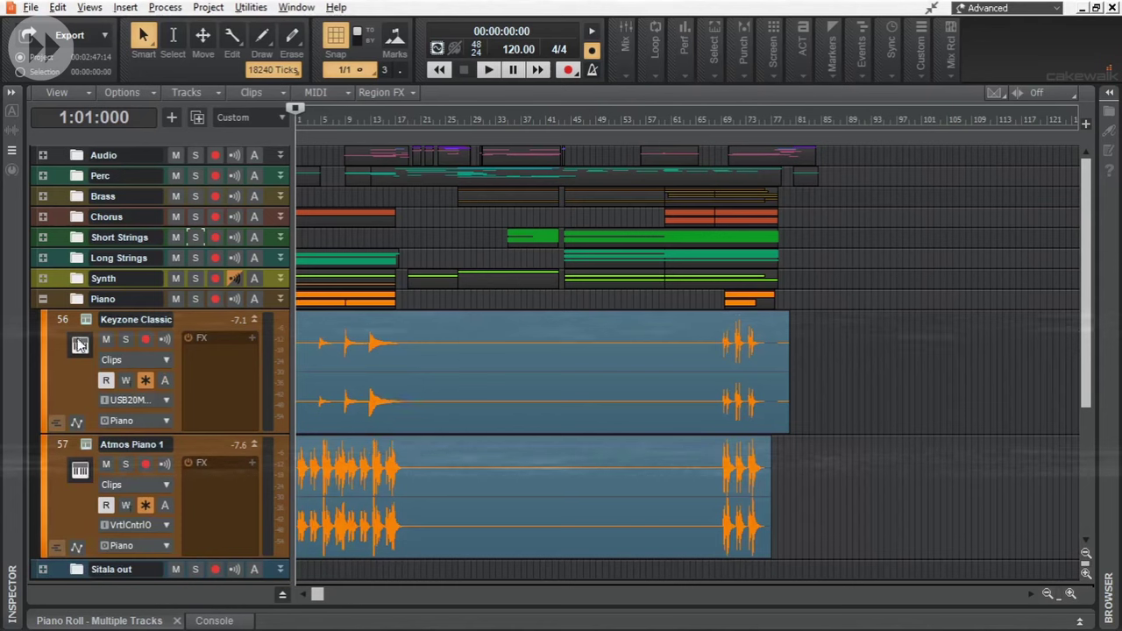
Step: Unfreeze the Keyzone Classic track, copy its opening chord clip to bar 19 and shrink the copy to end at bar 27
{"action": "left_click", "coordinate": [145, 379]}
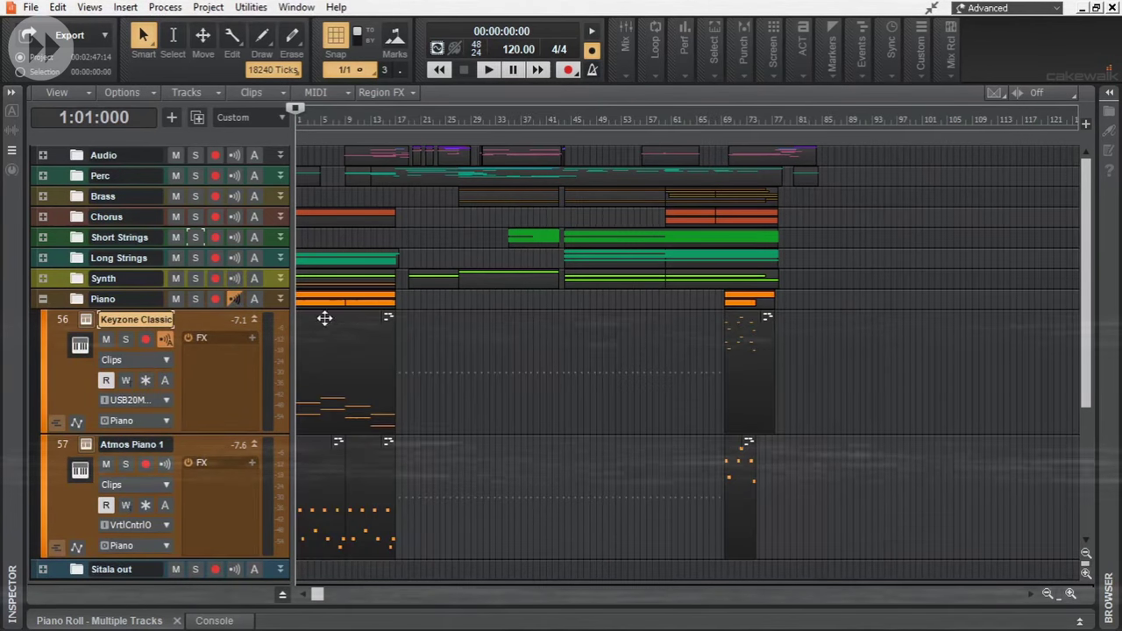
{"action": "left_click_drag", "start_coordinate": [324, 318], "coordinate": [436, 318]}
{"action": "left_click_drag", "start_coordinate": [506, 376], "coordinate": [458, 376]}
{"action": "left_click", "coordinate": [409, 376]}
Step: View the Keyzone Classic and Atmos Piano instrument interfaces and close each of them
{"action": "left_click", "coordinate": [86, 319]}
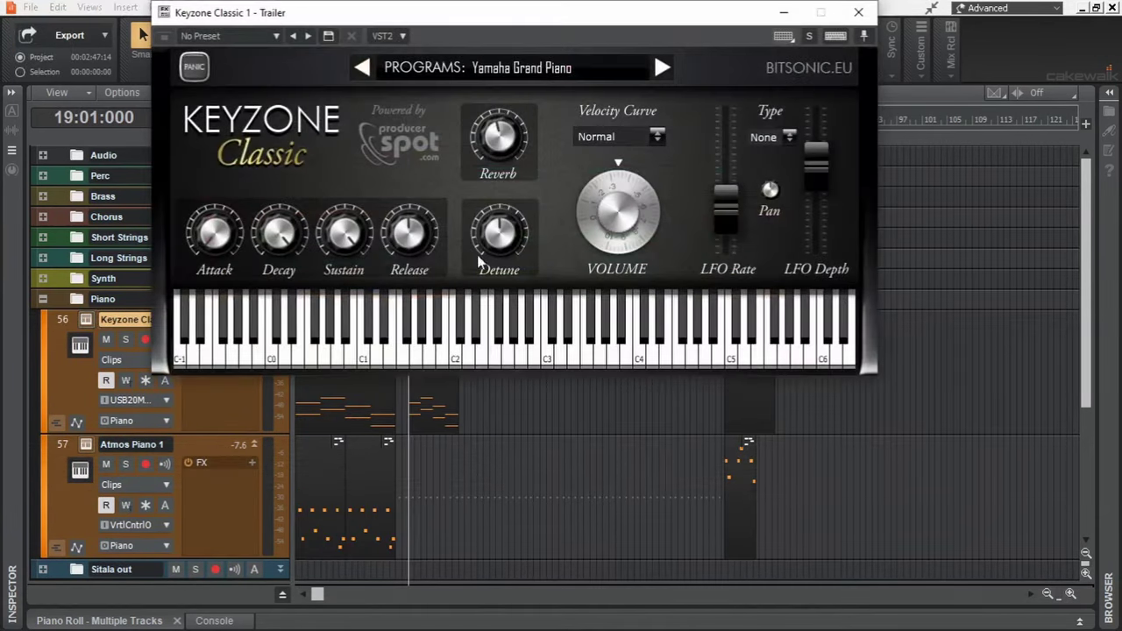
{"action": "left_click", "coordinate": [856, 17]}
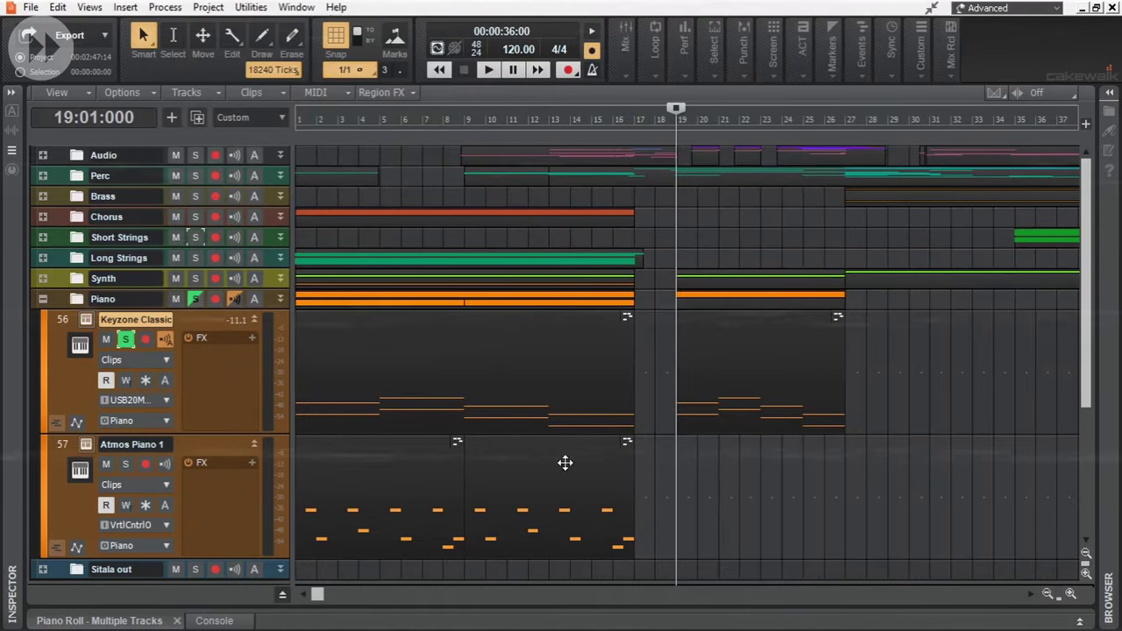
{"action": "left_click", "coordinate": [86, 444]}
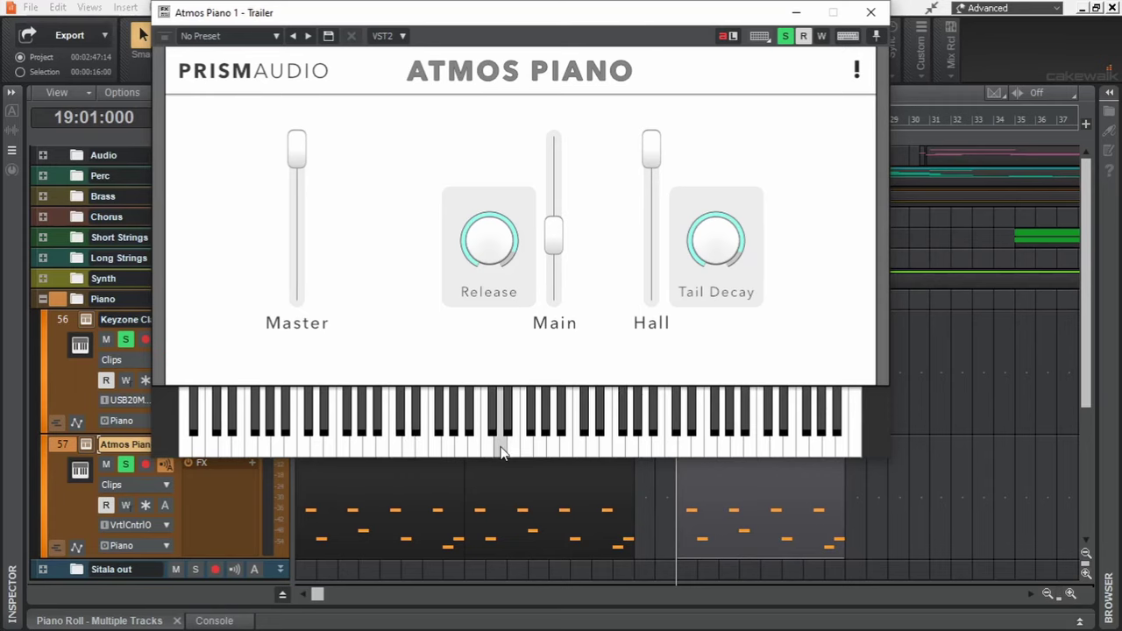
{"action": "left_click", "coordinate": [870, 13]}
Step: Show both piano tracks' notes from bar 19 in the Piano Roll, make Keyzone Classic active and play the section
{"action": "scroll", "coordinate": [898, 441], "scroll_direction": "up", "scroll_amount": 1}
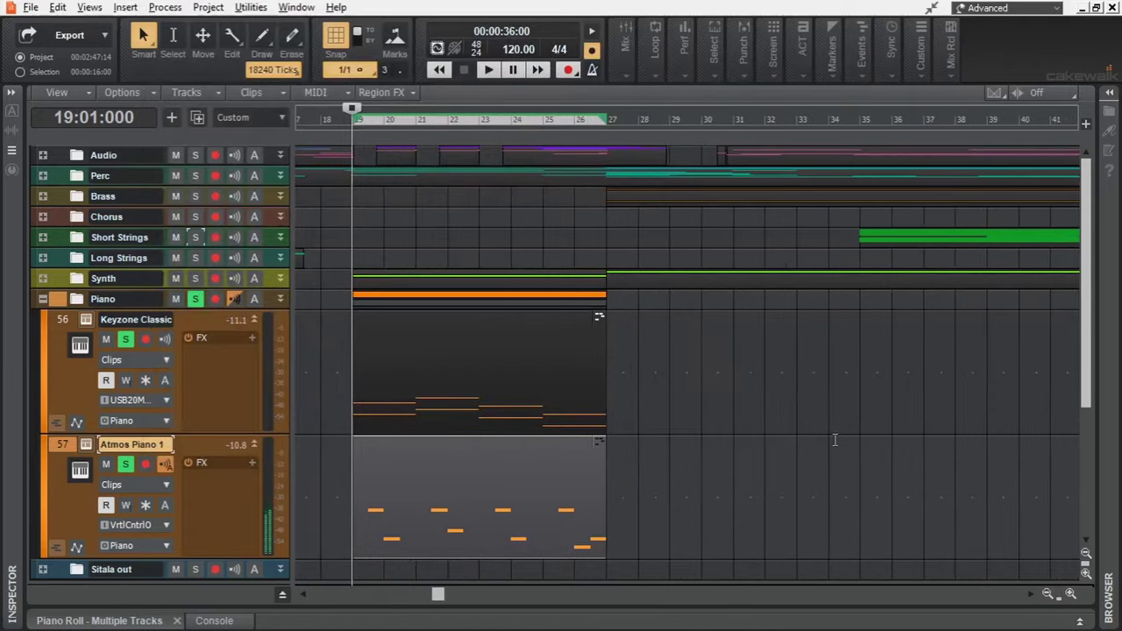
{"action": "key", "text": "d"}
{"action": "left_click", "coordinate": [955, 561]}
{"action": "key", "text": "c"}
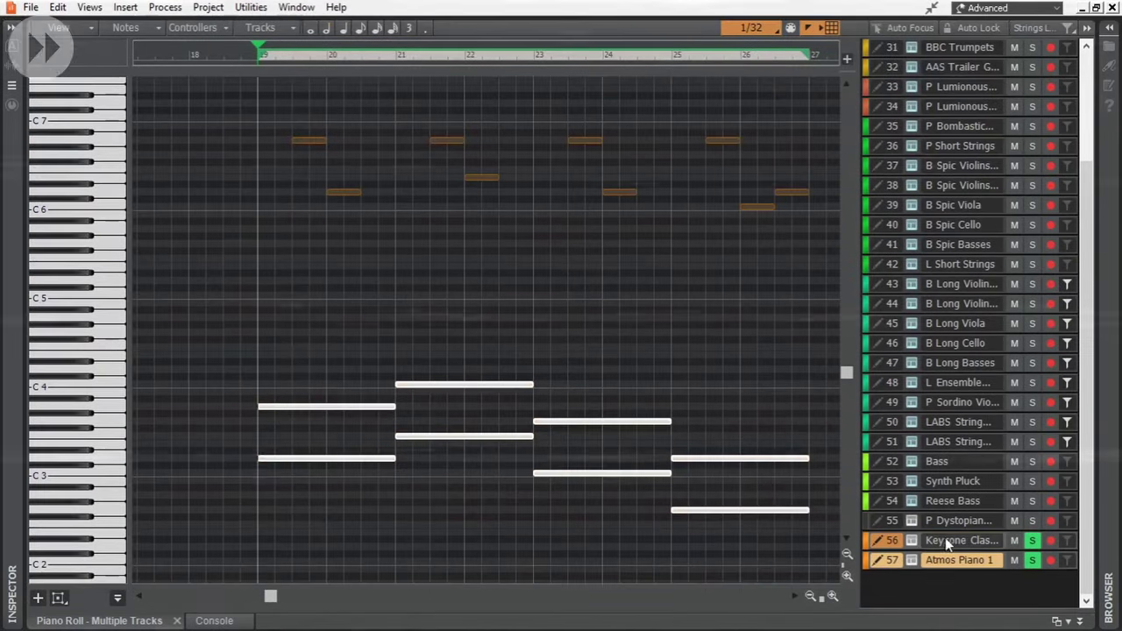
{"action": "left_click", "coordinate": [946, 544]}
{"action": "key", "text": "space"}
{"action": "left_click_drag", "start_coordinate": [271, 598], "coordinate": [275, 596]}
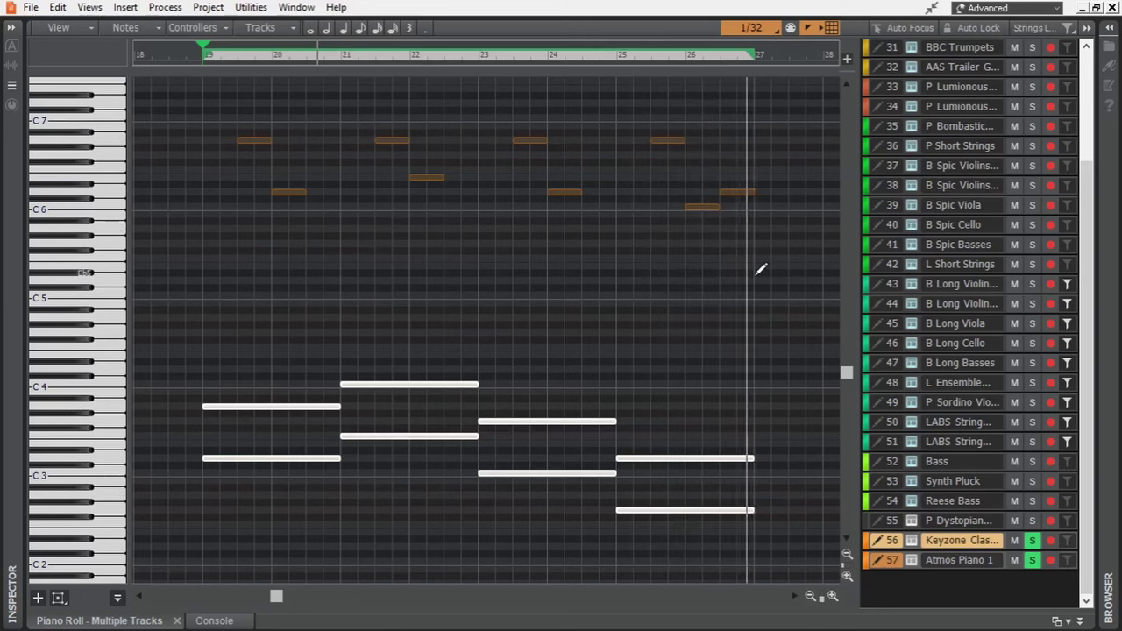
Step: Back in the track view, stretch the copied Keyzone Classic clip to bar 35 and duplicate the copied Atmos Piano clip at bar 27
{"action": "left_click", "coordinate": [1080, 621]}
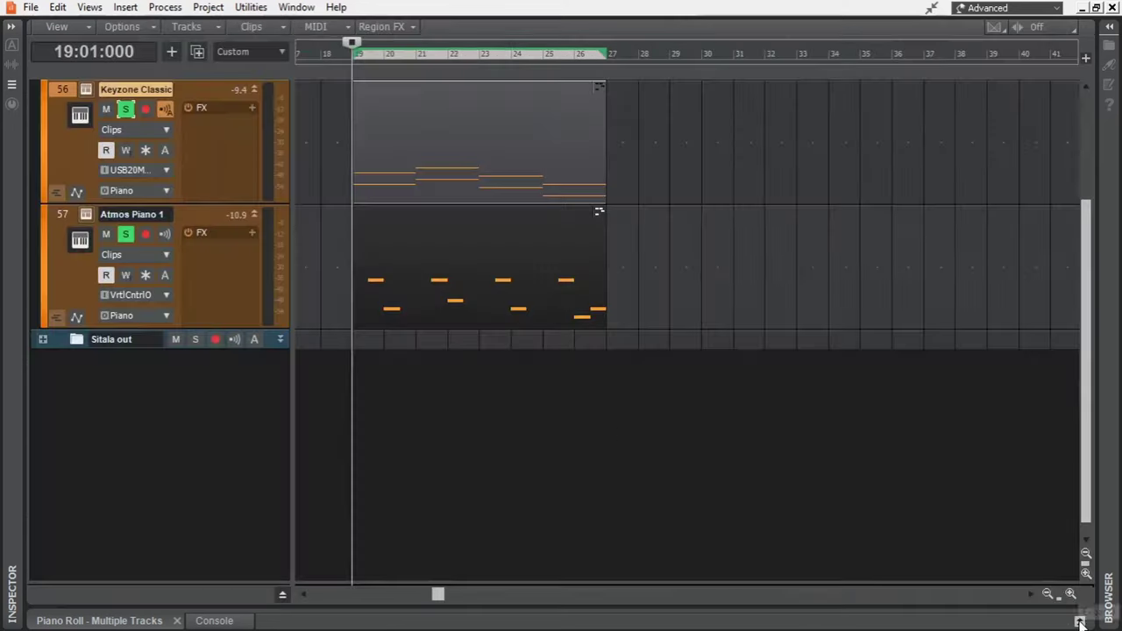
{"action": "left_click", "coordinate": [466, 375]}
{"action": "left_click", "coordinate": [476, 279]}
{"action": "left_click_drag", "start_coordinate": [605, 302], "coordinate": [863, 322]}
{"action": "left_click", "coordinate": [450, 379]}
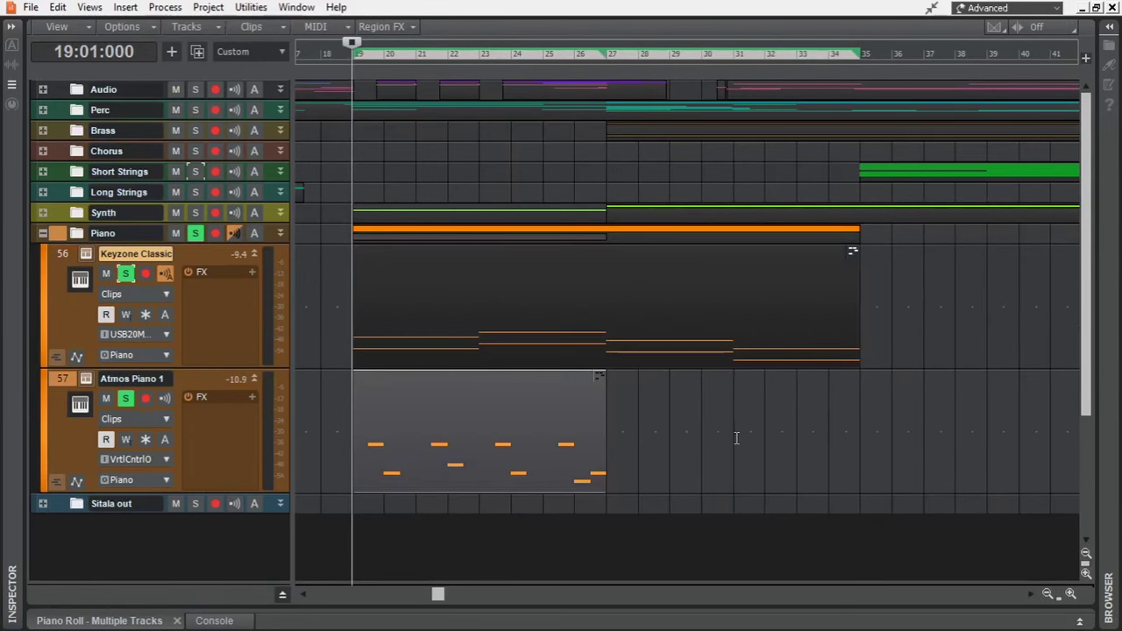
{"action": "key", "text": "ctrl+d"}
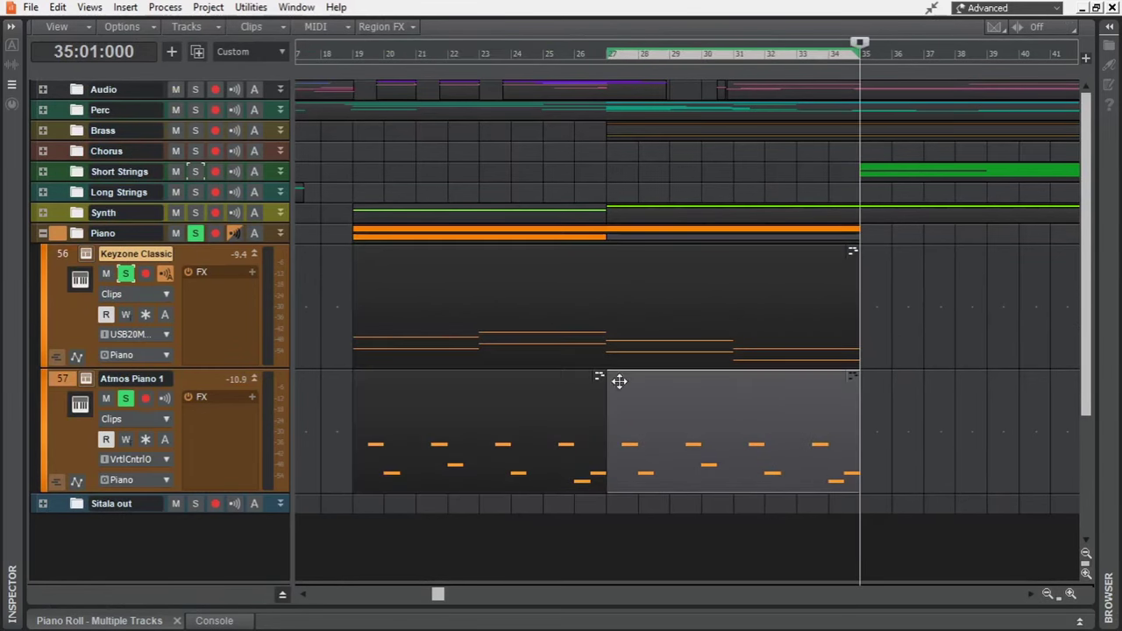
Step: Rewind to the project start and delete the copied piano clips from bar 19 onward on both piano tracks
{"action": "scroll", "coordinate": [684, 193], "scroll_direction": "down", "scroll_amount": 2}
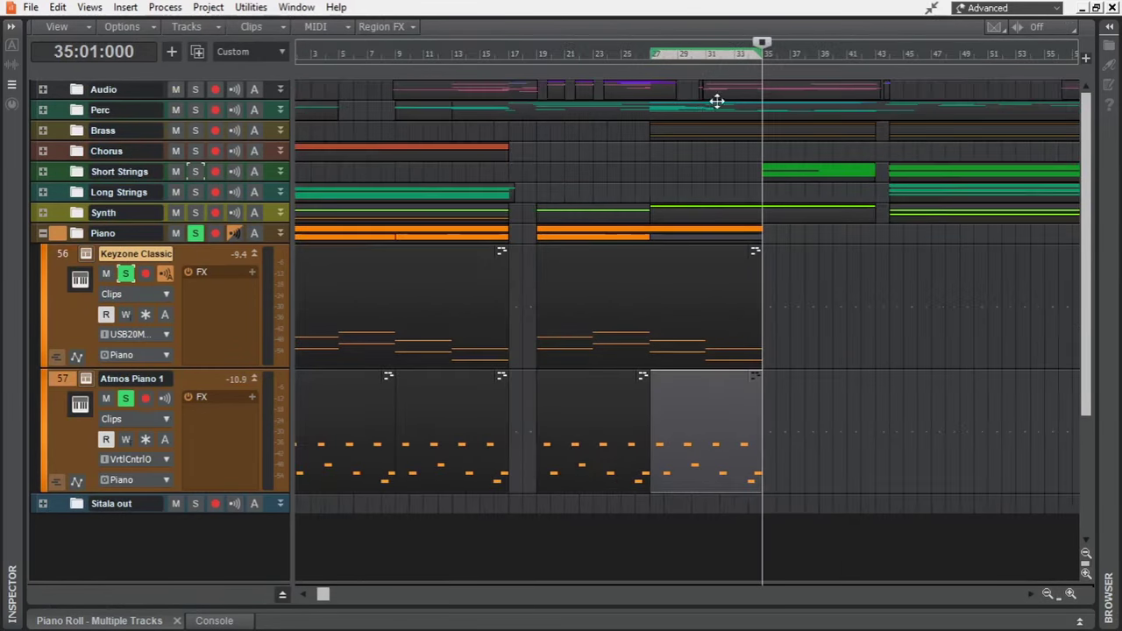
{"action": "key", "text": "w"}
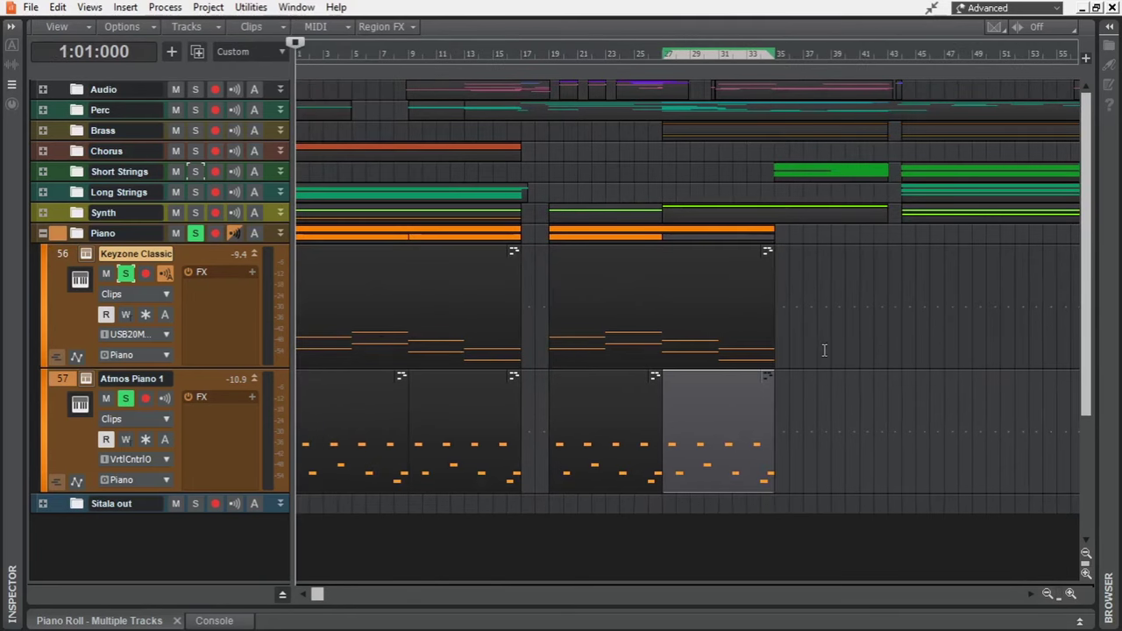
{"action": "left_click_drag", "start_coordinate": [636, 286], "coordinate": [932, 458]}
{"action": "key", "text": "Delete"}
Step: Open the opening Keyzone Classic clip in the Piano Roll, reveal the velocity pane and select all chord notes
{"action": "double_click", "coordinate": [352, 263]}
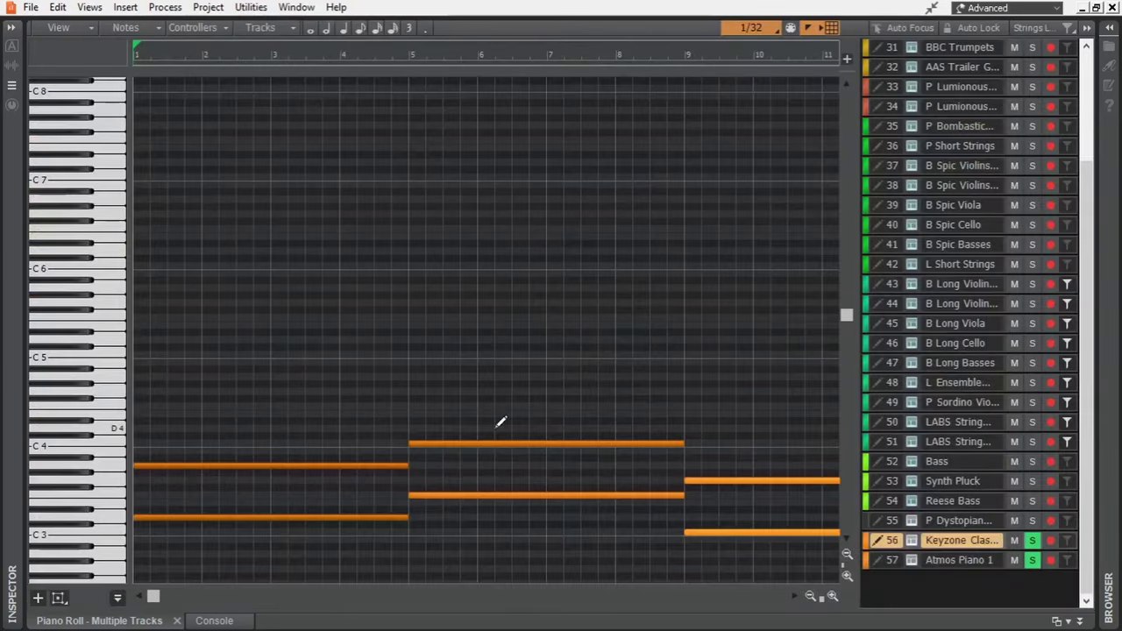
{"action": "scroll", "coordinate": [567, 510], "scroll_direction": "down", "scroll_amount": 9}
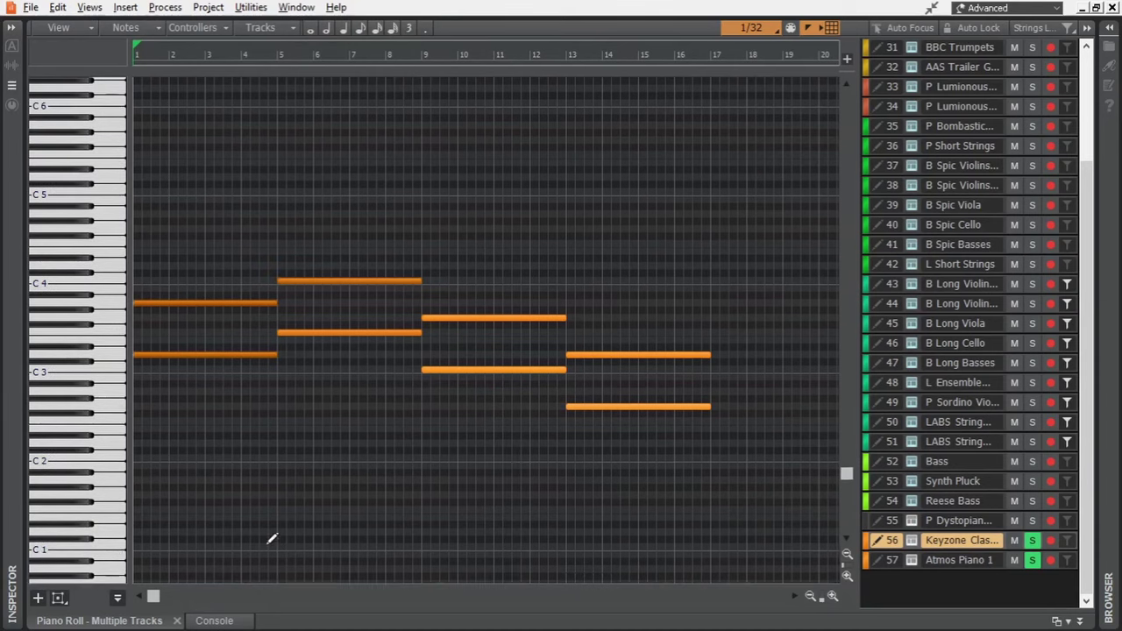
{"action": "left_click_drag", "start_coordinate": [276, 585], "coordinate": [275, 439]}
{"action": "scroll", "coordinate": [468, 300], "scroll_direction": "down", "scroll_amount": 4}
{"action": "left_click_drag", "start_coordinate": [198, 150], "coordinate": [628, 344]}
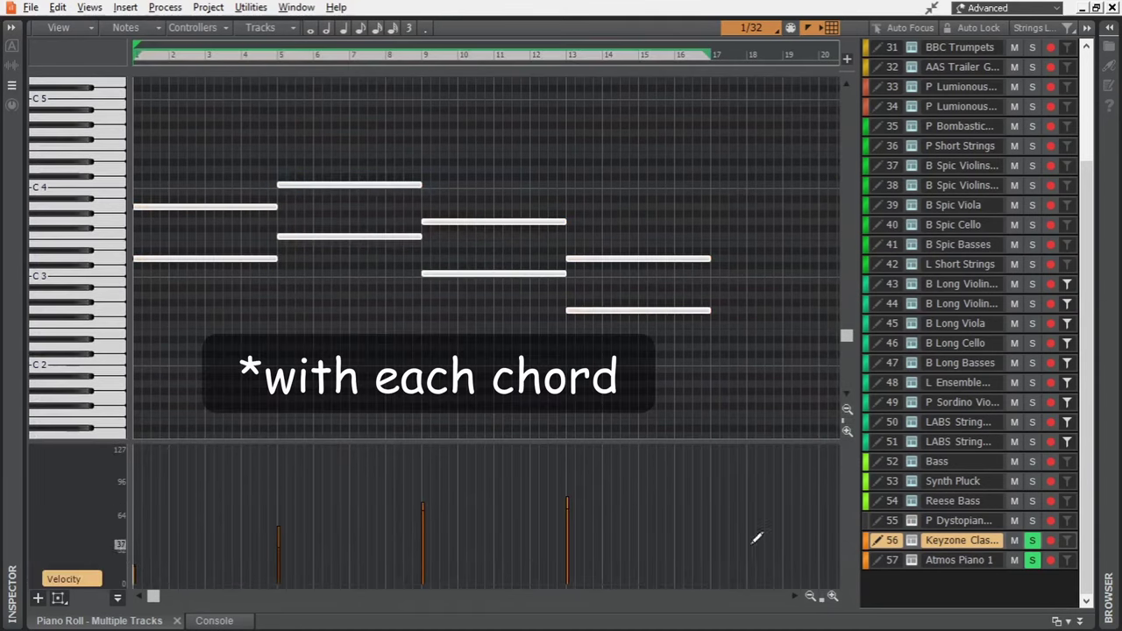
Step: Audition the Keyzone Classic chords at bars 5, 9 and 13, then return to the track view at the project start
{"action": "left_click", "coordinate": [276, 55]}
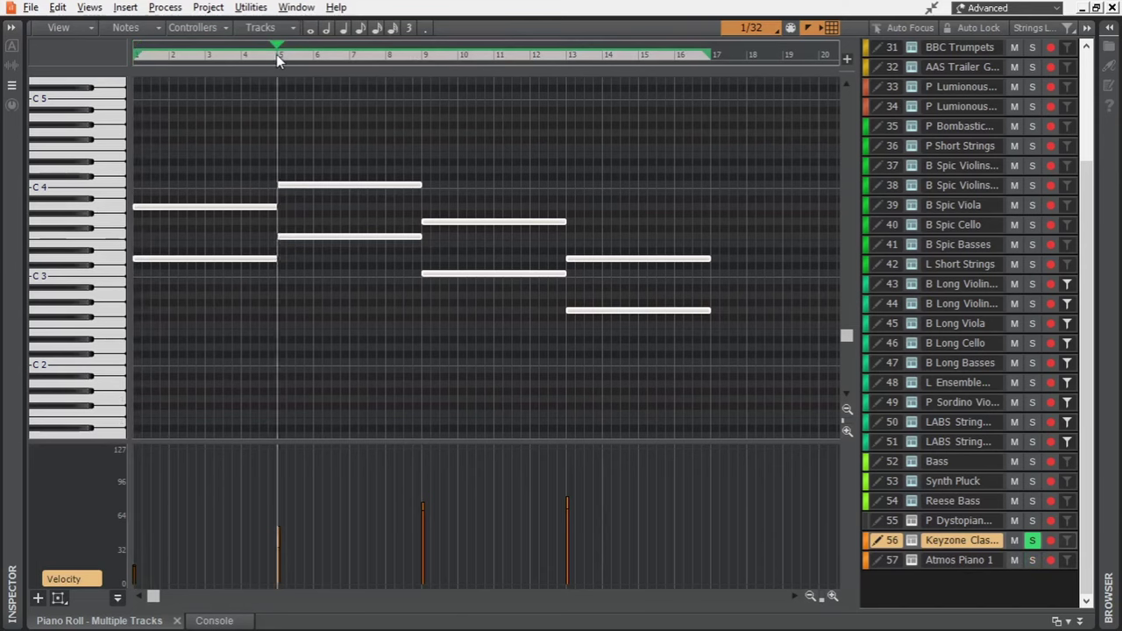
{"action": "left_click", "coordinate": [421, 55]}
{"action": "left_click", "coordinate": [565, 55]}
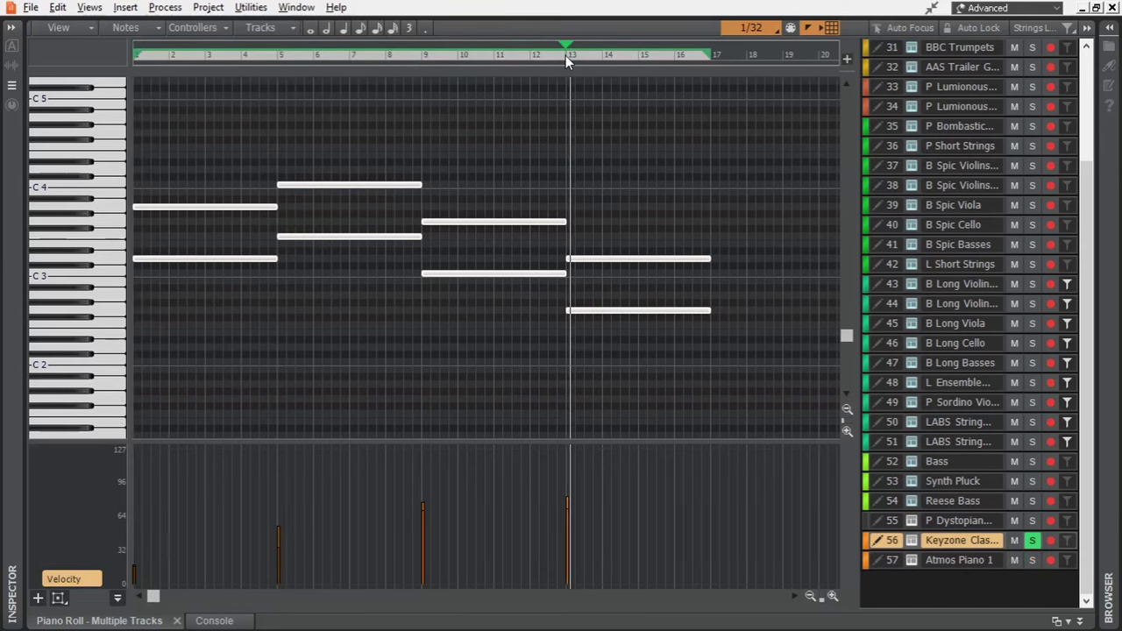
{"action": "key", "text": "space"}
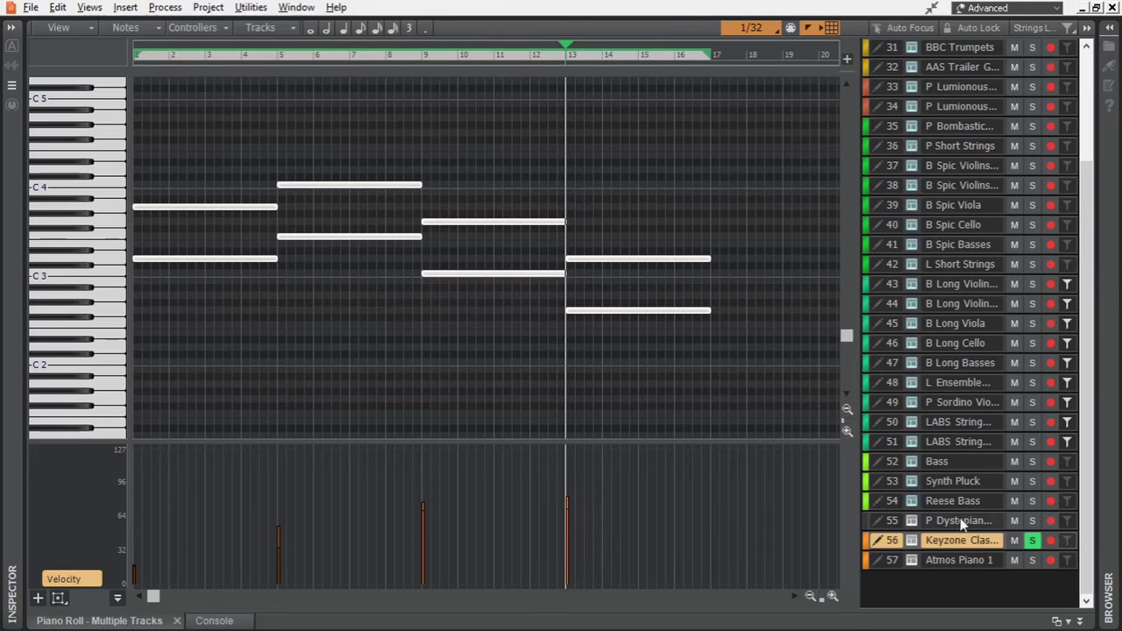
{"action": "left_click", "coordinate": [1079, 623]}
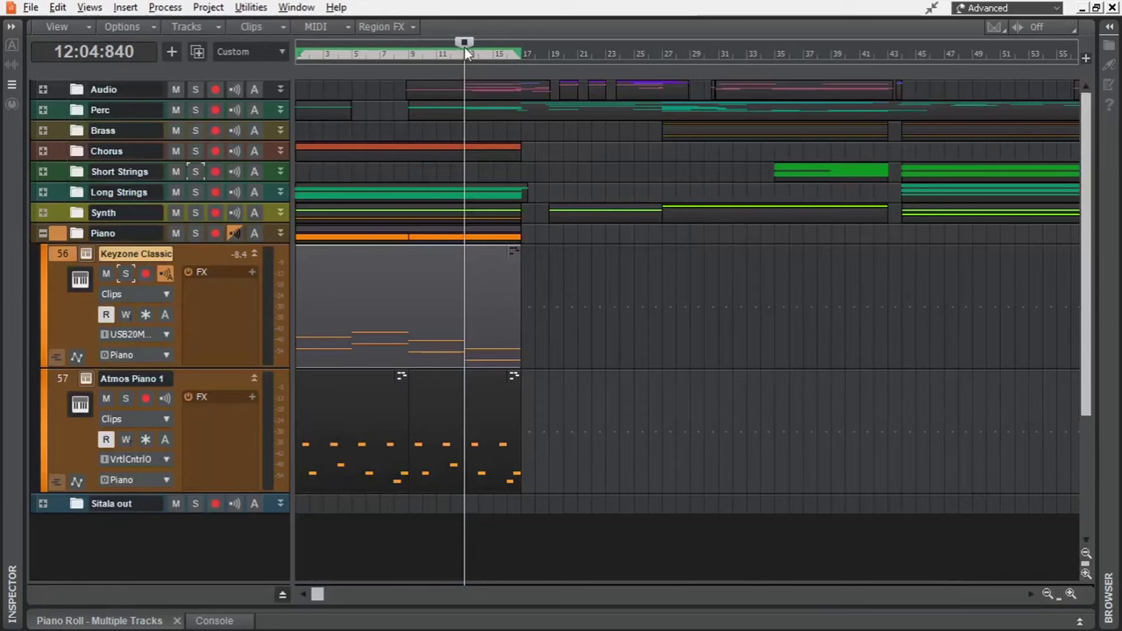
{"action": "left_click_drag", "start_coordinate": [467, 52], "coordinate": [4, 55]}
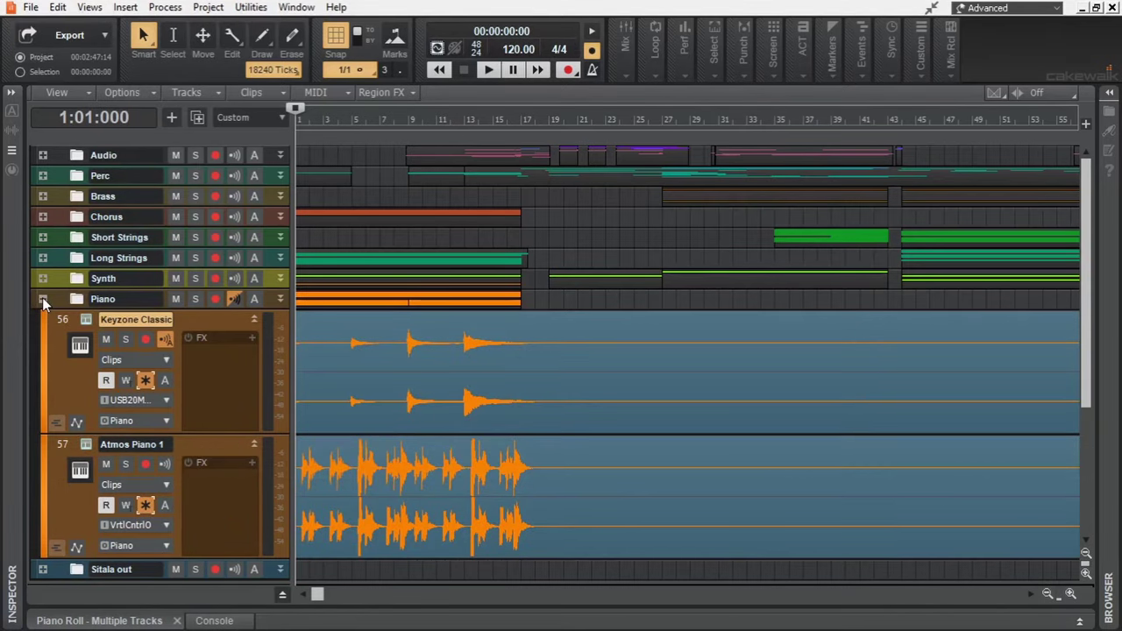
Step: Collapse the Piano folder, expand Long Strings and unfreeze B Long Viola together with the other strings playing in the opening
{"action": "left_click", "coordinate": [43, 299]}
{"action": "left_click", "coordinate": [43, 259]}
{"action": "left_click_drag", "start_coordinate": [62, 320], "coordinate": [62, 442]}
{"action": "left_click_drag", "start_coordinate": [178, 350], "coordinate": [167, 406]}
{"action": "scroll", "coordinate": [166, 368], "scroll_direction": "down", "scroll_amount": 2}
{"action": "left_click", "coordinate": [146, 258], "text": "ctrl"}
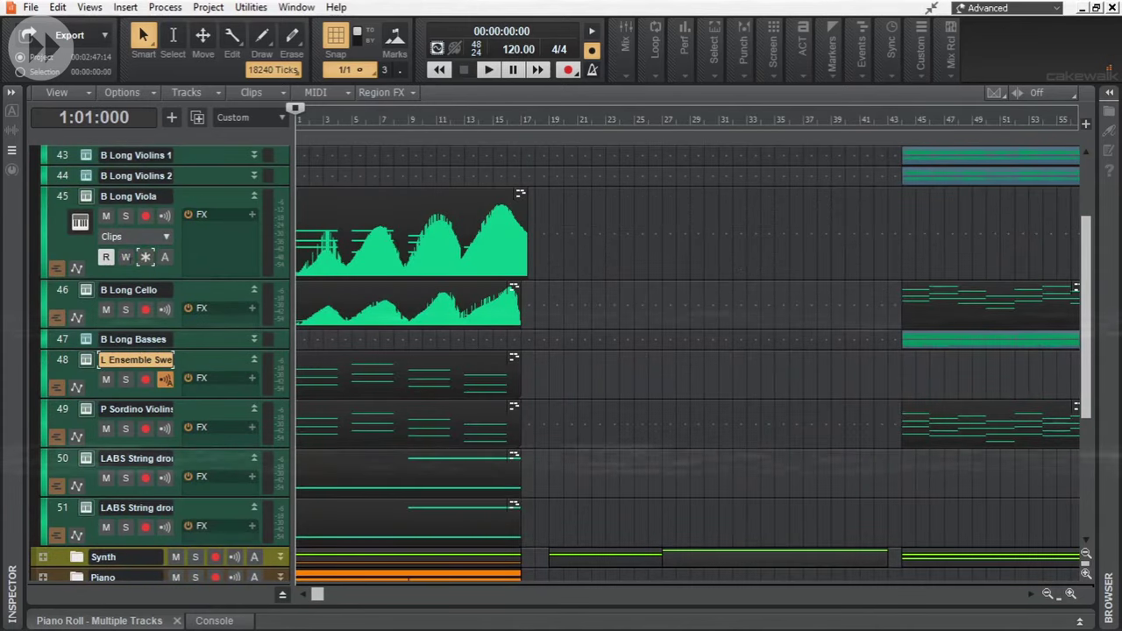
Step: Open the B Long Viola clip in the Piano Roll, hide the controller pane and select all its chord notes
{"action": "double_click", "coordinate": [452, 215]}
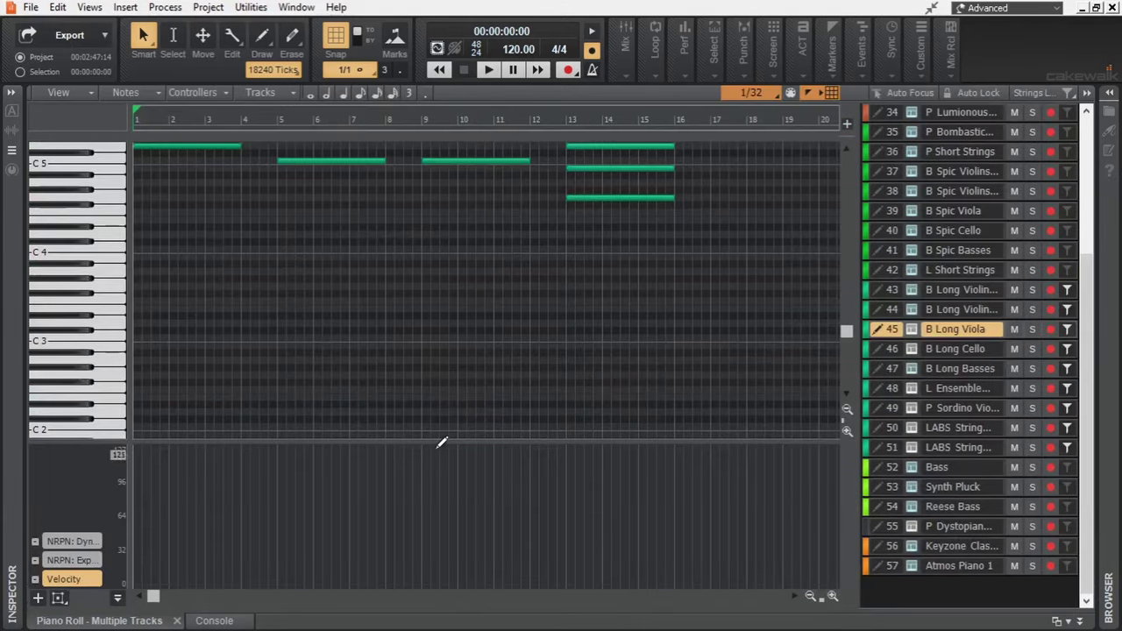
{"action": "left_click_drag", "start_coordinate": [442, 440], "coordinate": [442, 585]}
{"action": "scroll", "coordinate": [508, 271], "scroll_direction": "up", "scroll_amount": 5}
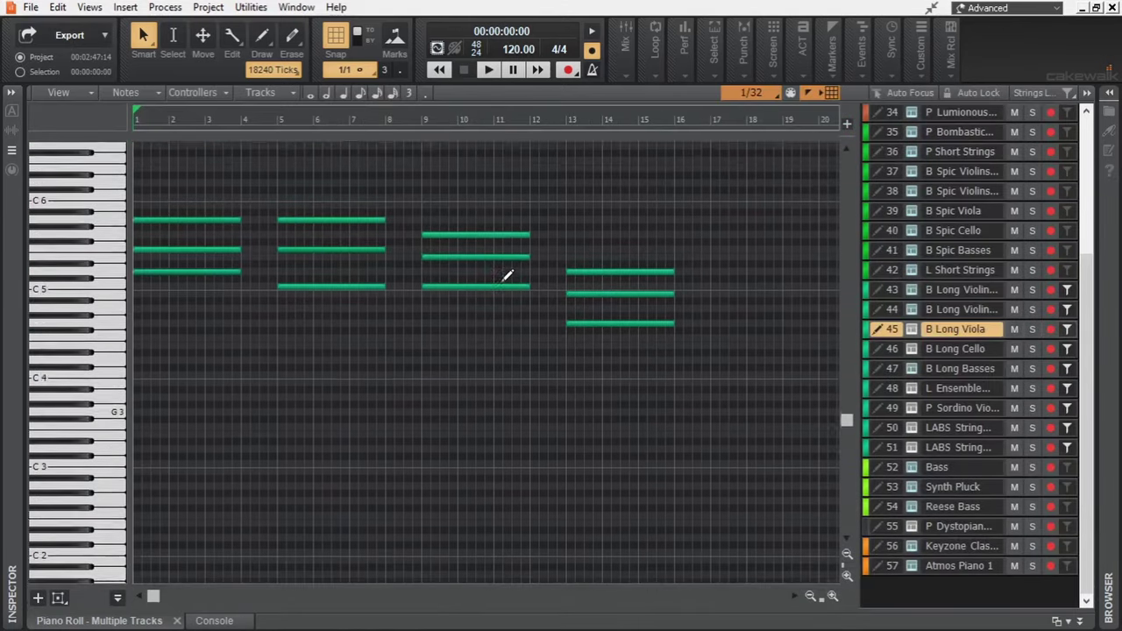
{"action": "left_click_drag", "start_coordinate": [136, 192], "coordinate": [749, 484]}
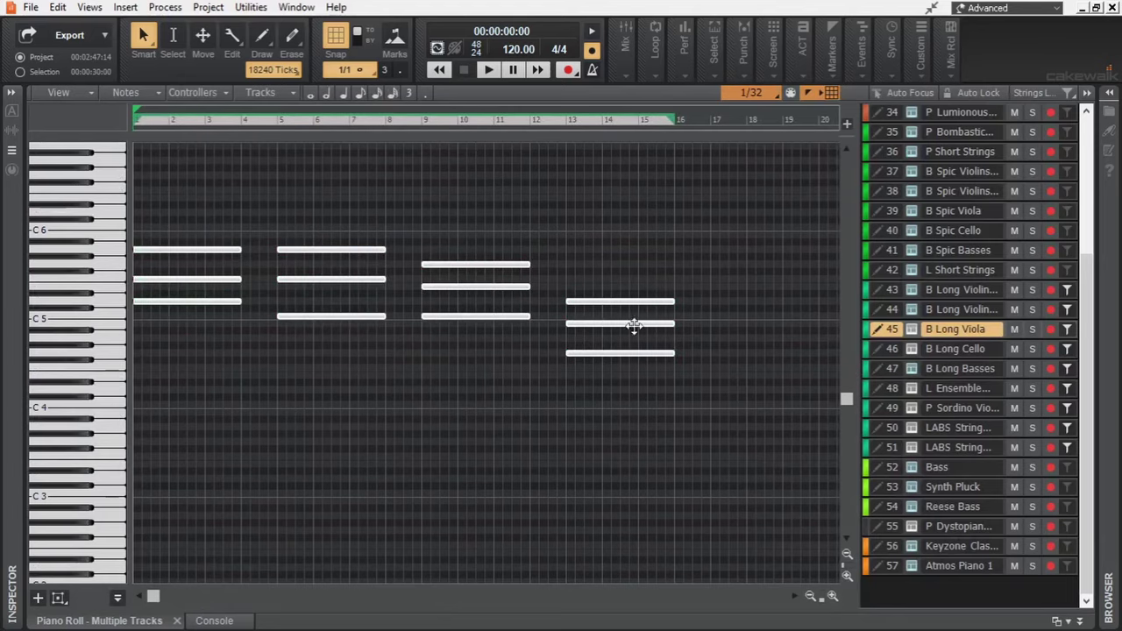
Step: Open B Long Viola's BBC Symphony Orchestra instrument and examine its basses, celli and violas sections
{"action": "left_click", "coordinate": [910, 329]}
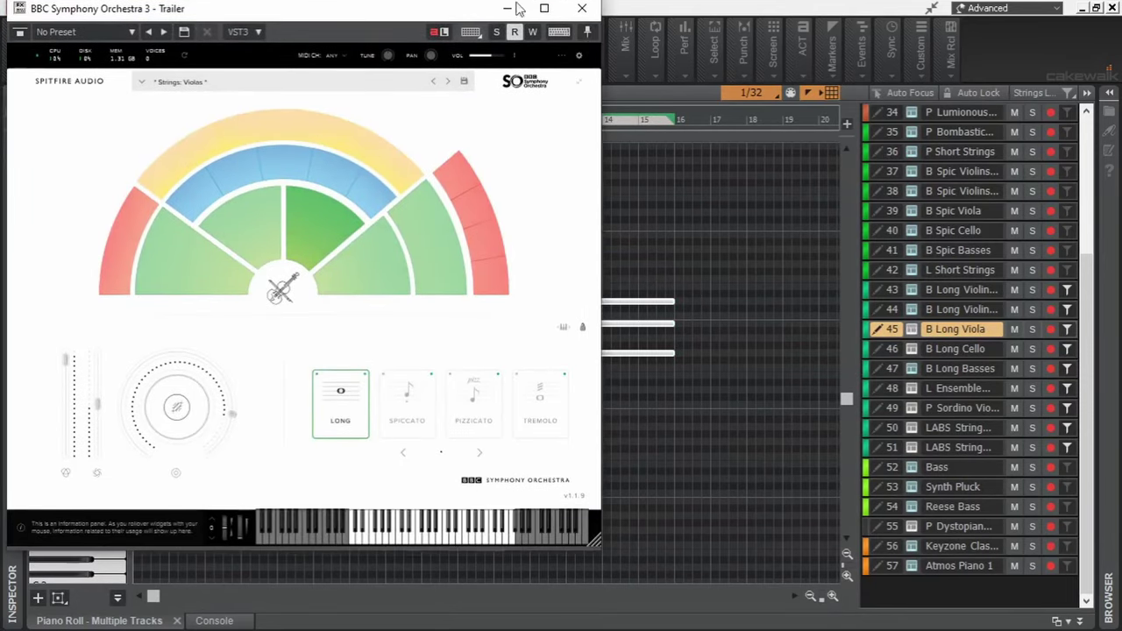
{"action": "left_click_drag", "start_coordinate": [517, 8], "coordinate": [788, 70]}
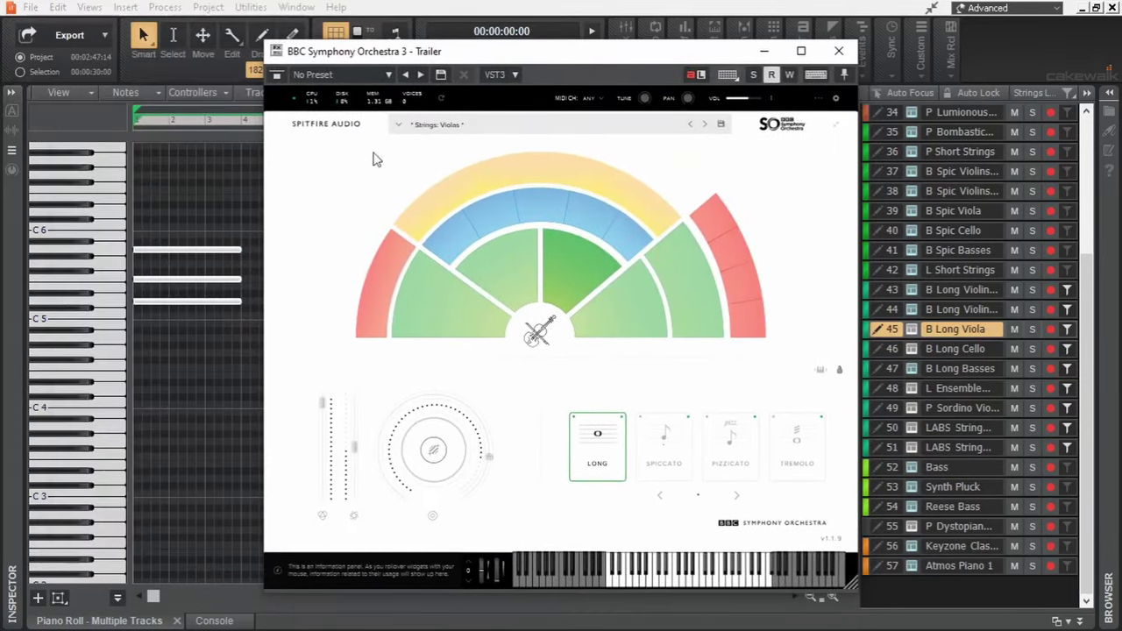
{"action": "mouse_move", "coordinate": [690, 303]}
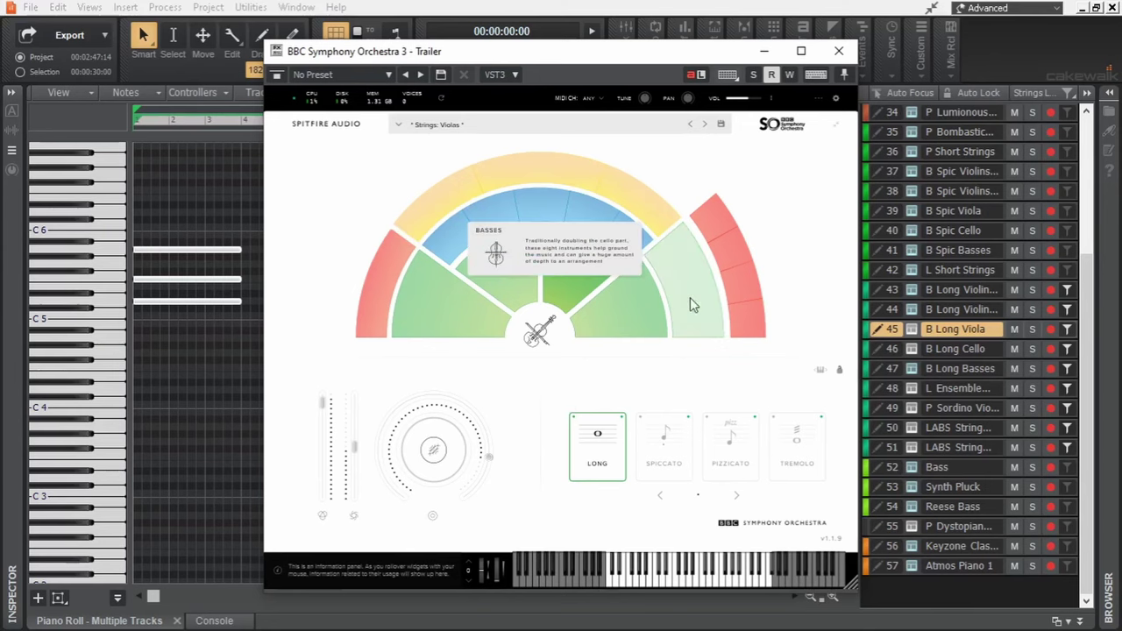
{"action": "mouse_move", "coordinate": [587, 335]}
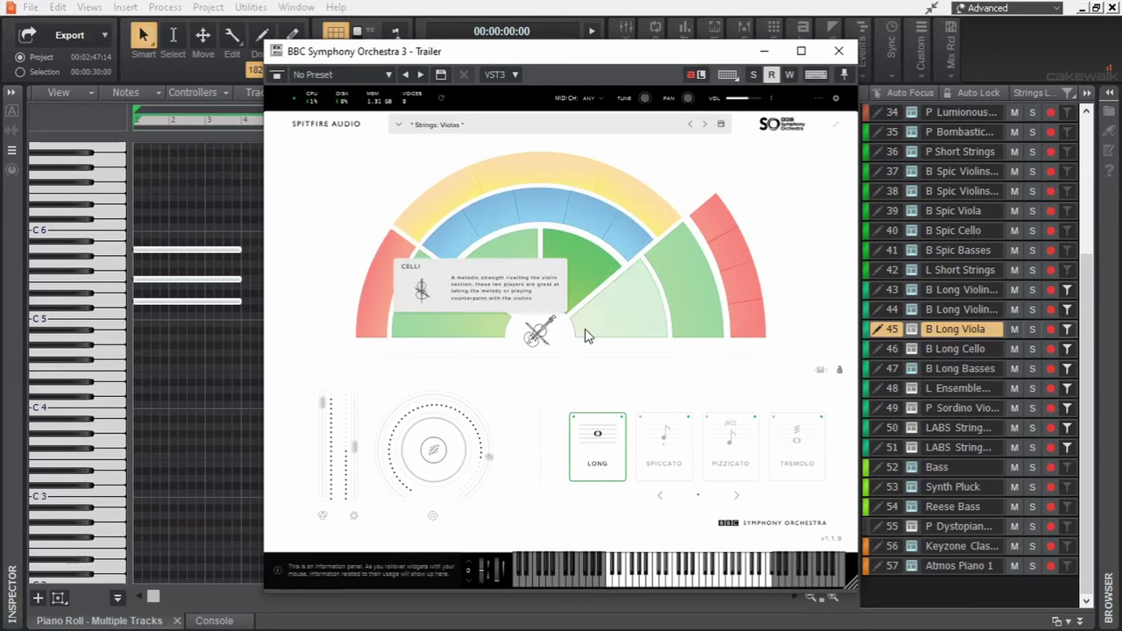
{"action": "mouse_move", "coordinate": [574, 270]}
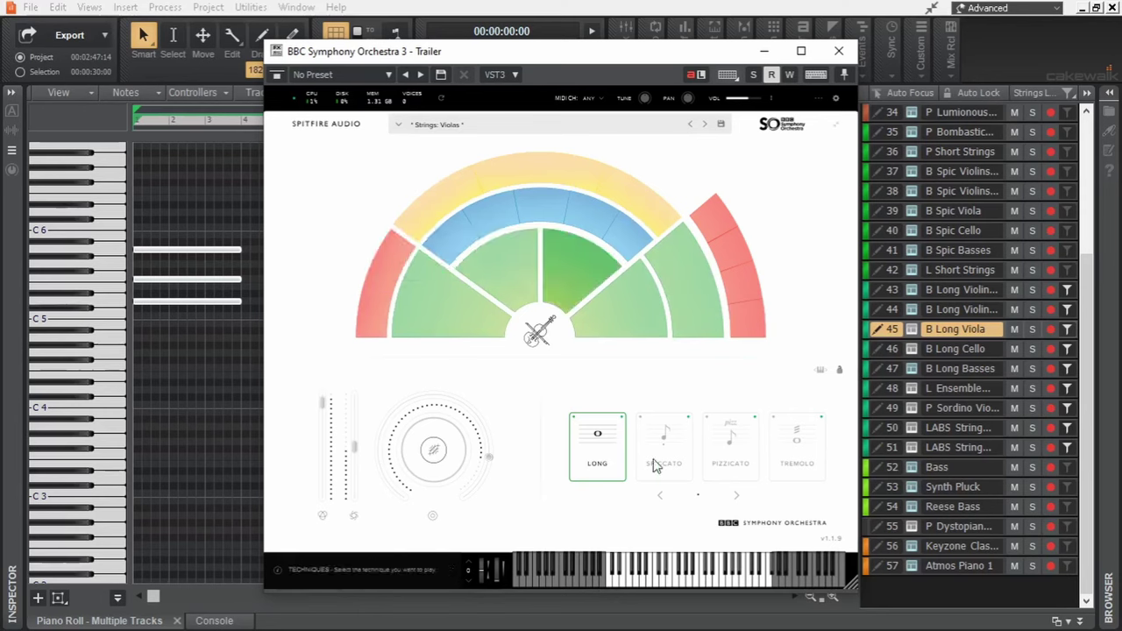
Step: Audition the violas' playing techniques, including Pizzicato, and reselect the Long technique
{"action": "left_click", "coordinate": [664, 582]}
{"action": "left_click", "coordinate": [721, 458]}
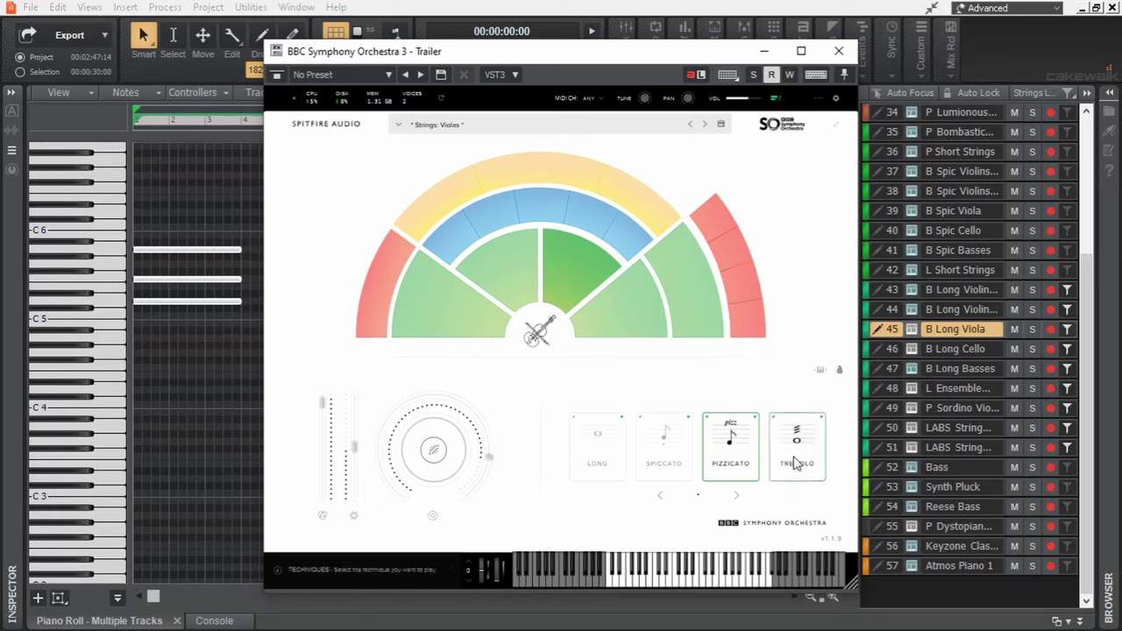
{"action": "left_click", "coordinate": [597, 454]}
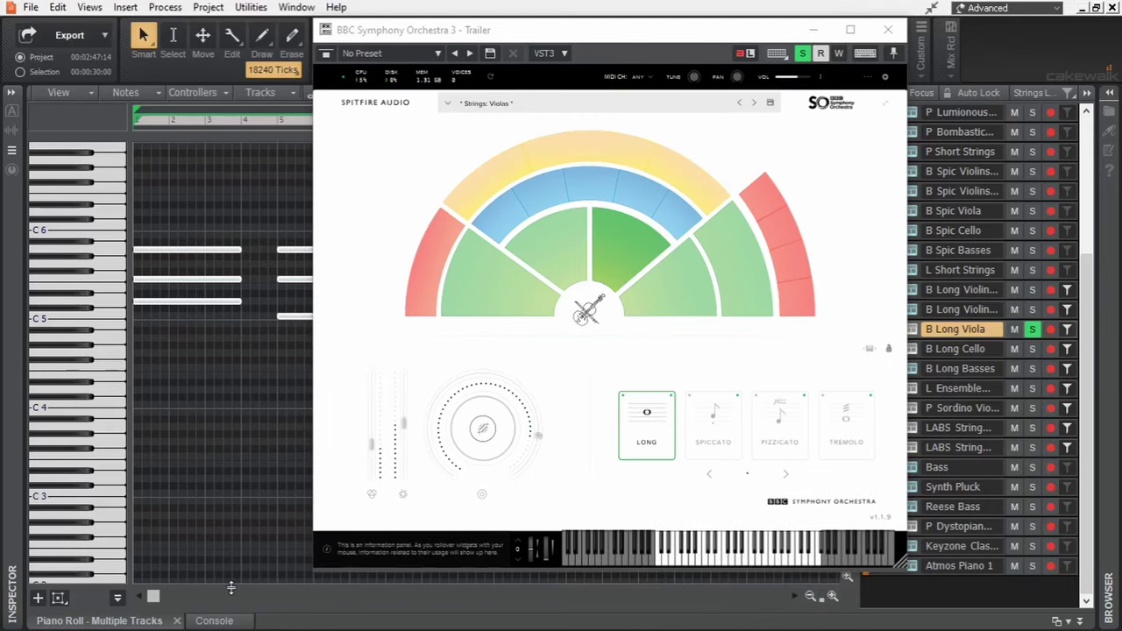
Step: Reveal the B Long Viola controller pane beside the instrument and view the NRPN Expression and Dynamics curves
{"action": "left_click_drag", "start_coordinate": [231, 587], "coordinate": [231, 369]}
{"action": "left_click", "coordinate": [72, 561]}
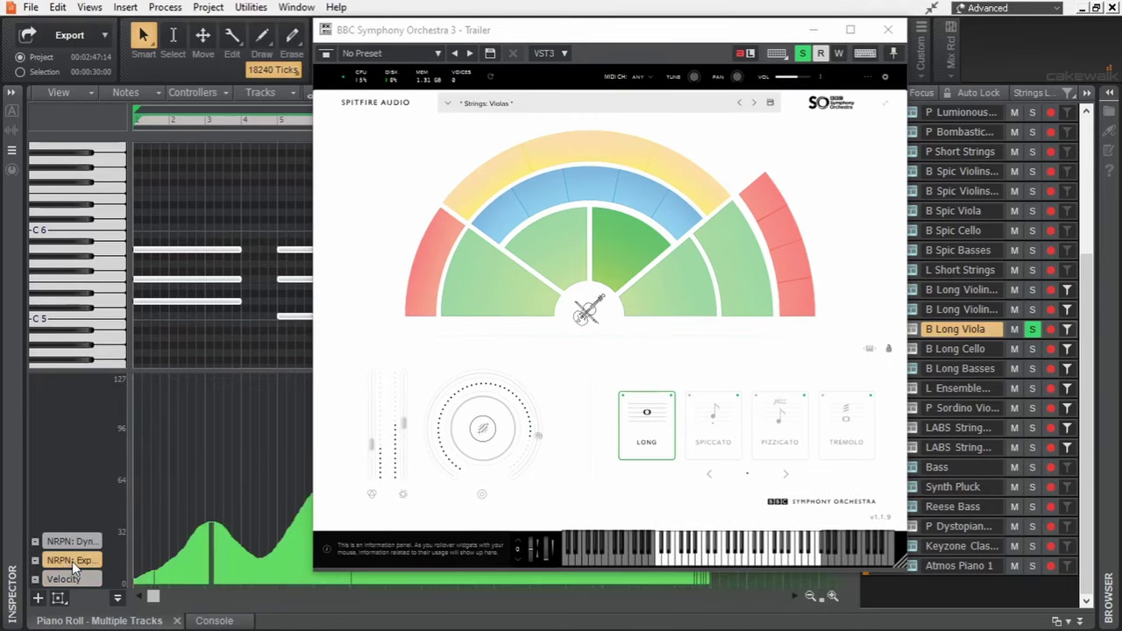
{"action": "left_click_drag", "start_coordinate": [518, 36], "coordinate": [741, 30]}
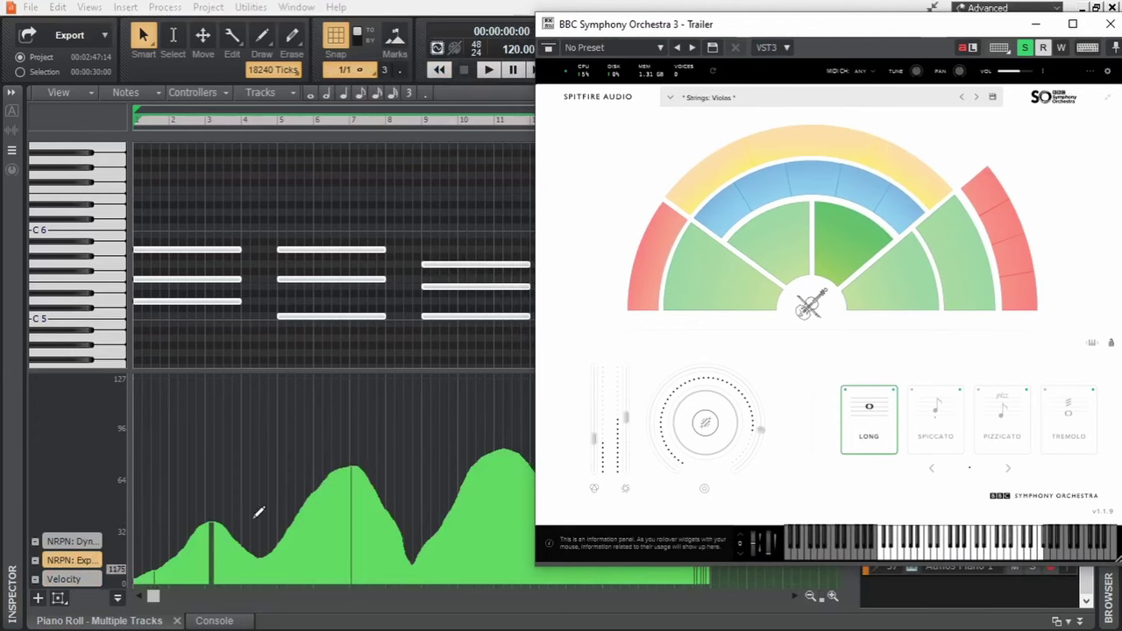
{"action": "left_click", "coordinate": [66, 541]}
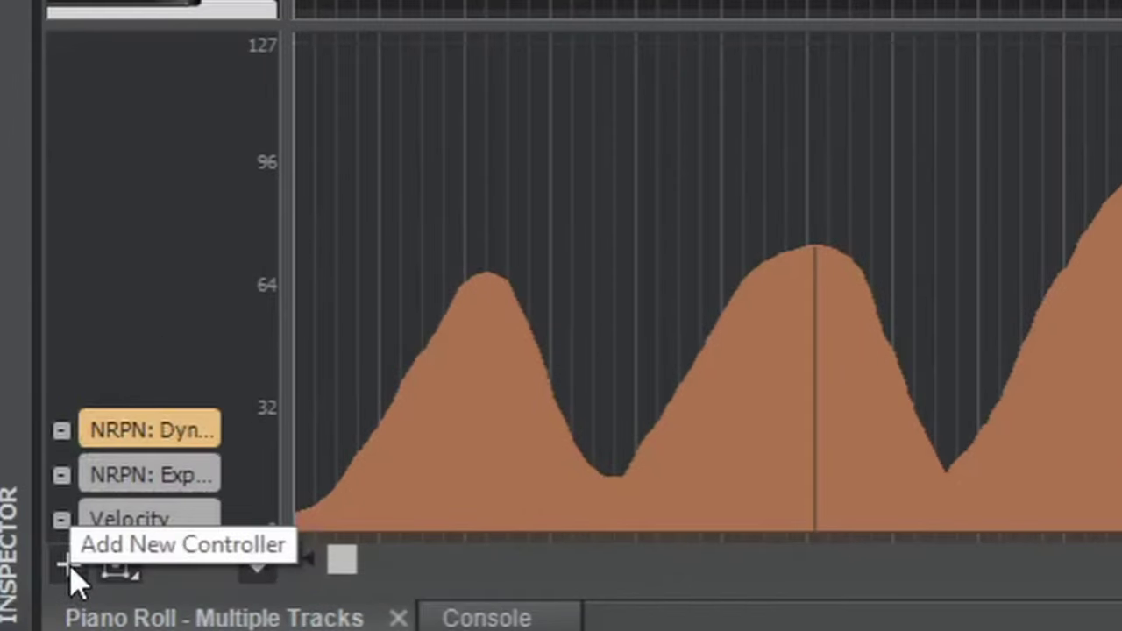
Step: Open the new-controller dialog for B Long Viola, set the event type to NRPN and view its available values
{"action": "left_click", "coordinate": [39, 600]}
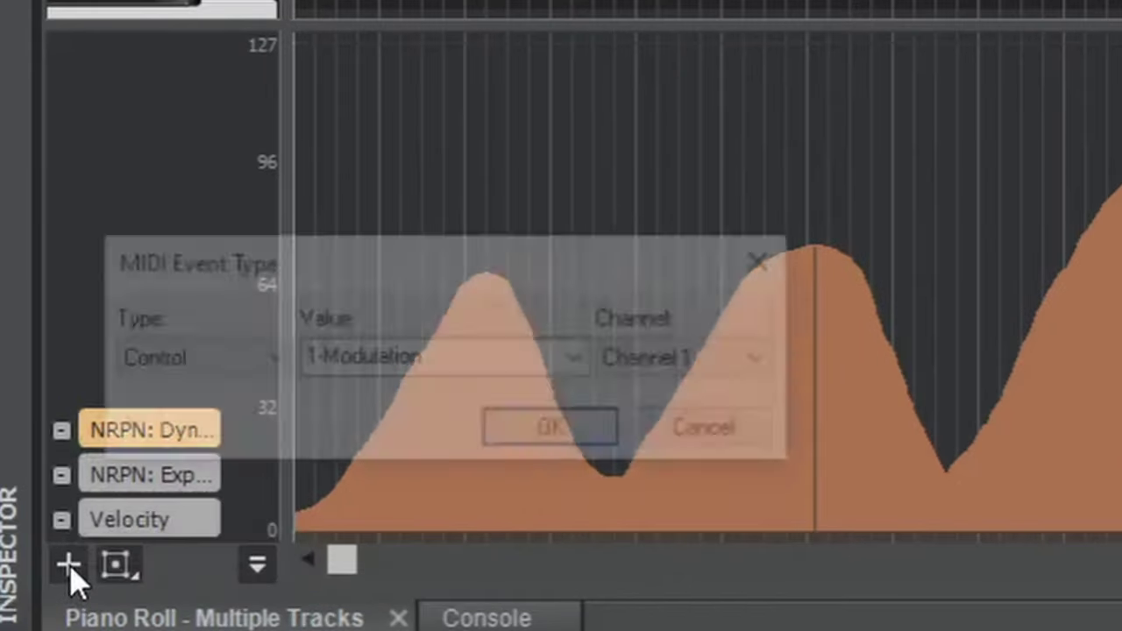
{"action": "left_click", "coordinate": [254, 363]}
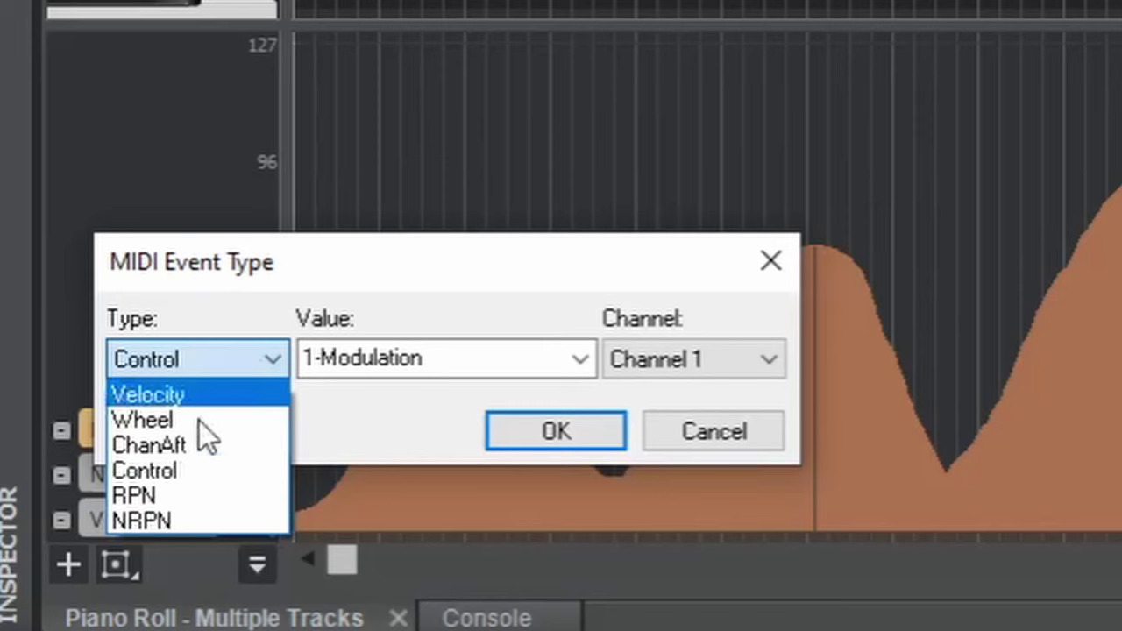
{"action": "left_click", "coordinate": [224, 524]}
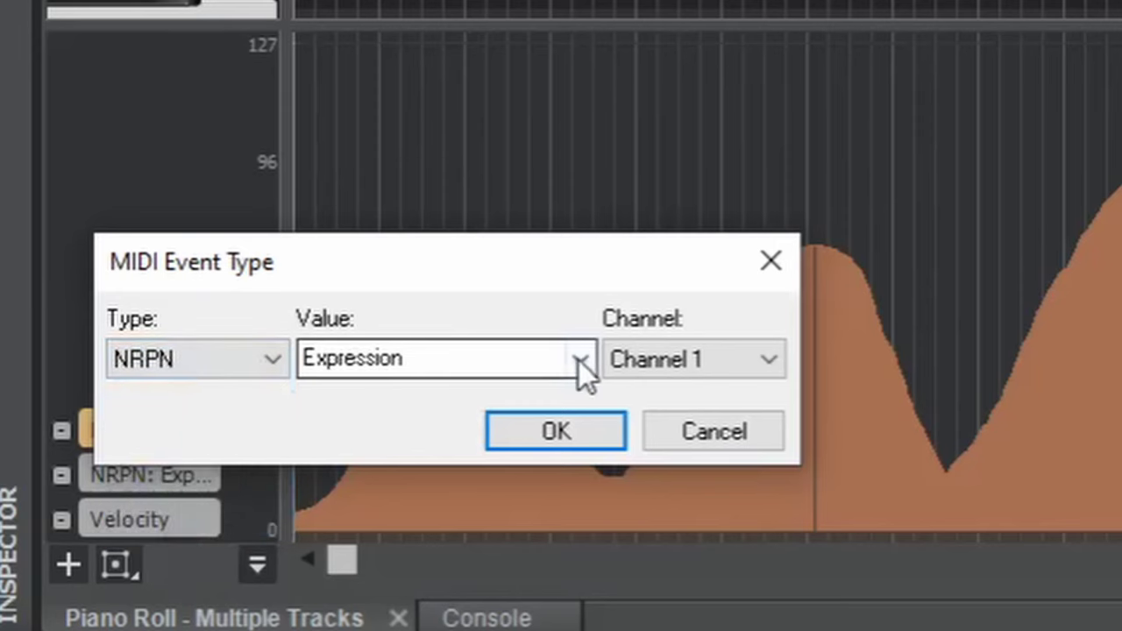
{"action": "left_click", "coordinate": [579, 360]}
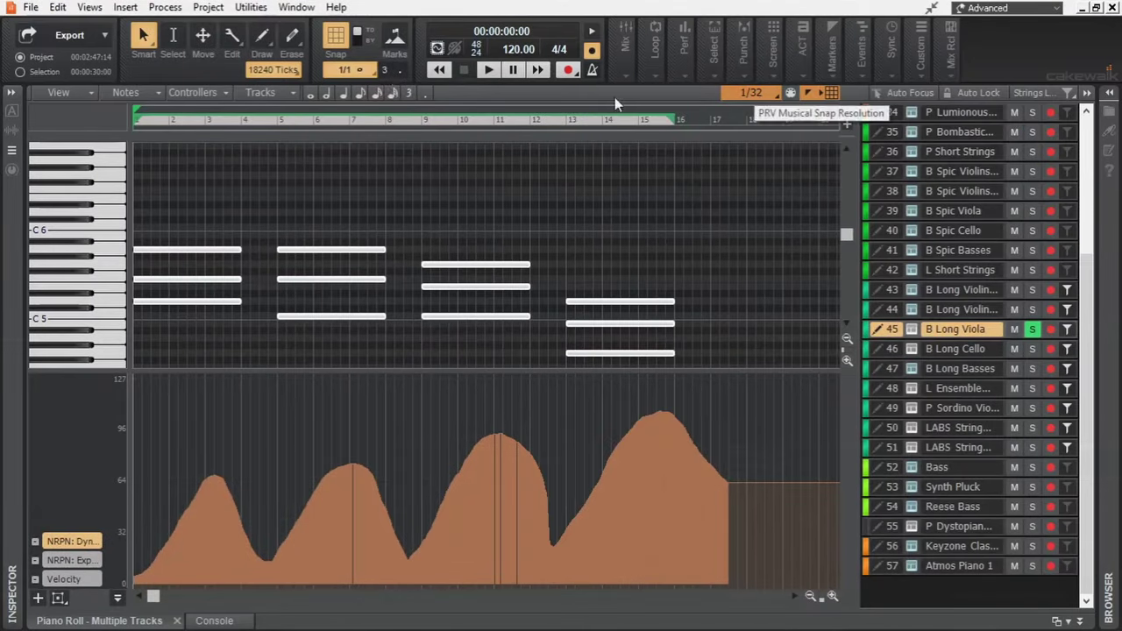
Step: Turn off snapping and try drawing a freehand bump in the NRPN Dynamics curve around bar 17
{"action": "left_click", "coordinate": [339, 46]}
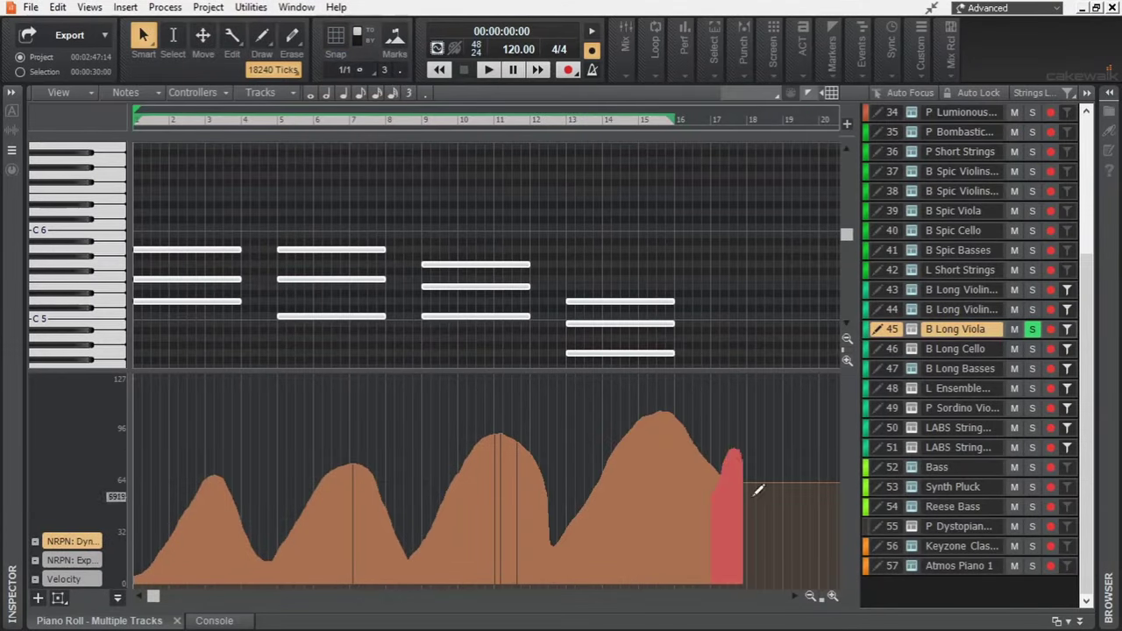
{"action": "mouse_move", "coordinate": [758, 489]}
{"action": "left_mouse_down"}
{"action": "mouse_move", "coordinate": [778, 461]}
{"action": "mouse_move", "coordinate": [749, 500]}
{"action": "left_mouse_up"}
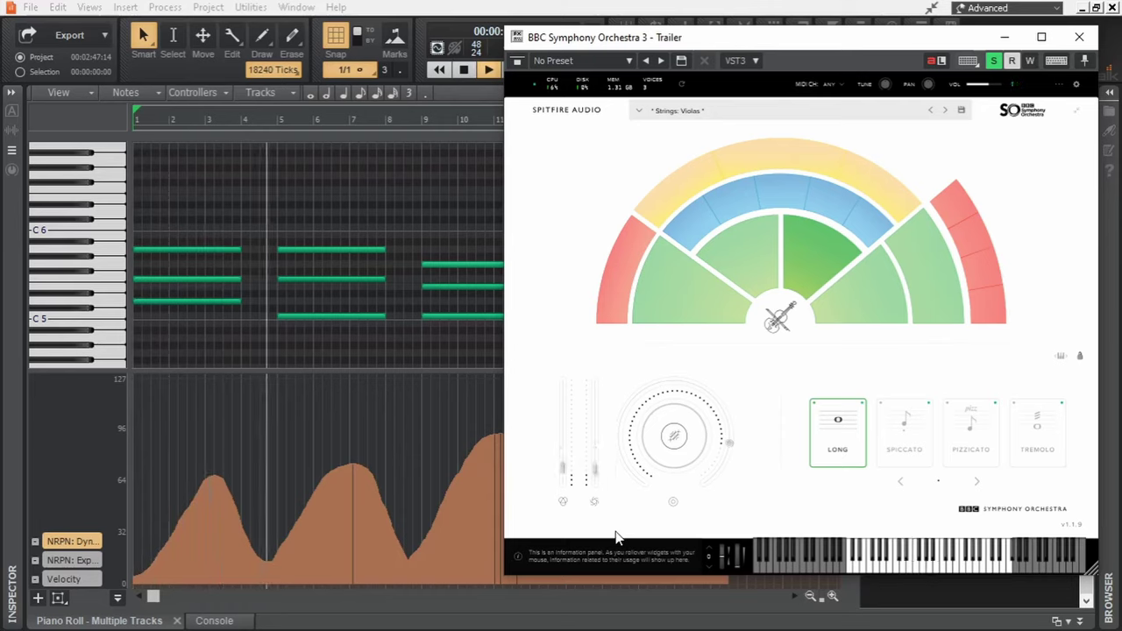
Step: View B Long Viola's NRPN Expression curve during playback, close its instrument window and unsolo the track
{"action": "left_click", "coordinate": [63, 561]}
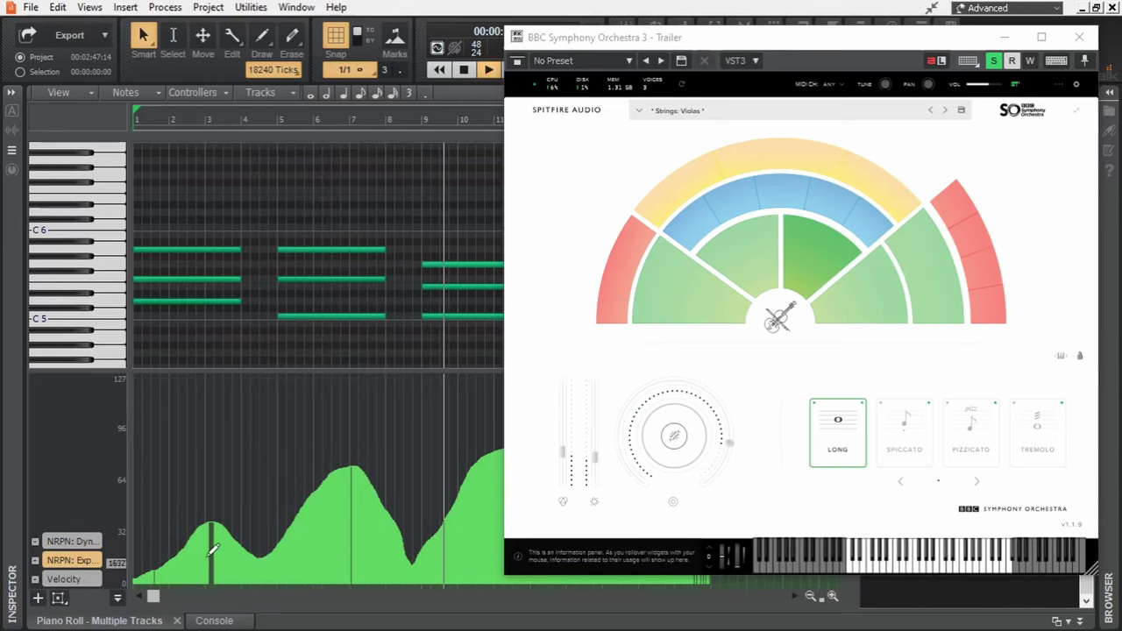
{"action": "left_click_drag", "start_coordinate": [820, 43], "coordinate": [552, 19]}
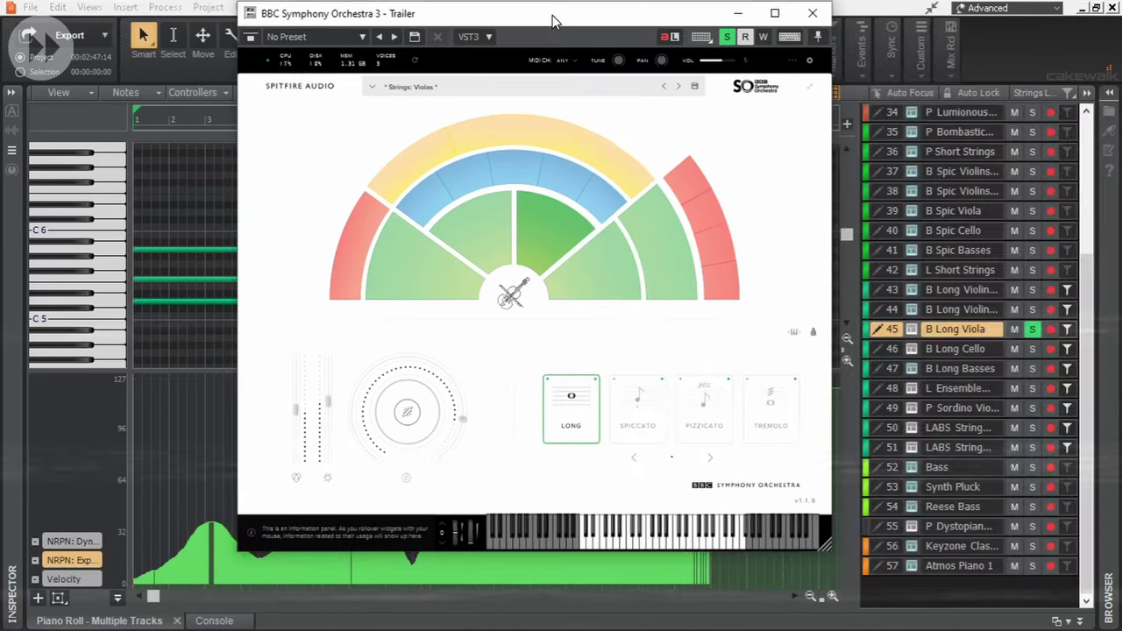
{"action": "left_click", "coordinate": [812, 13]}
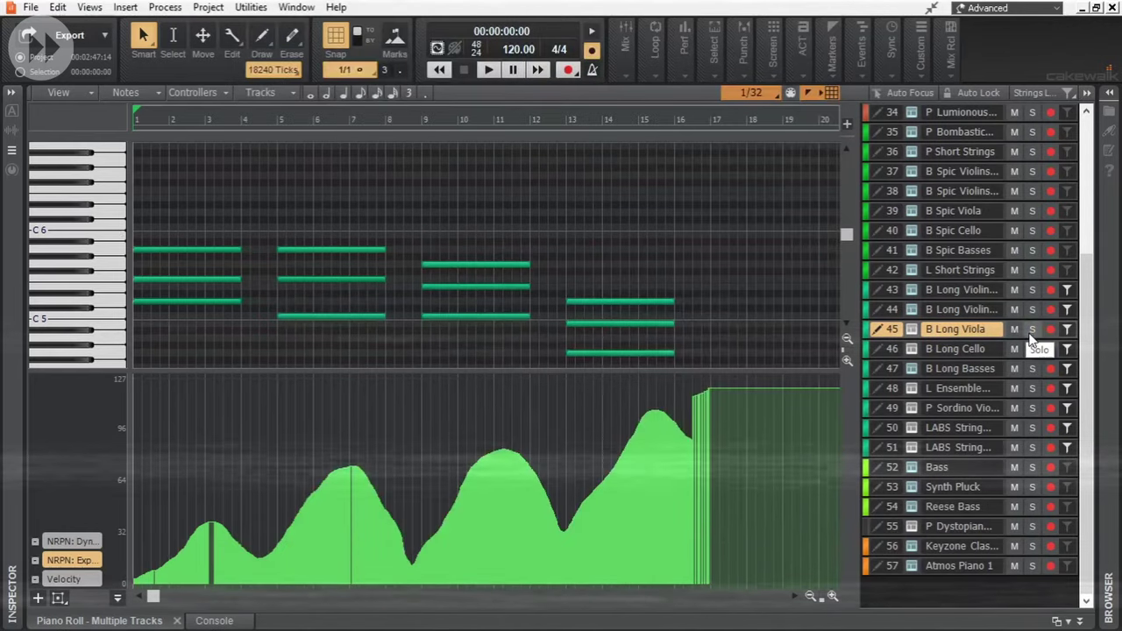
{"action": "left_click", "coordinate": [1030, 331]}
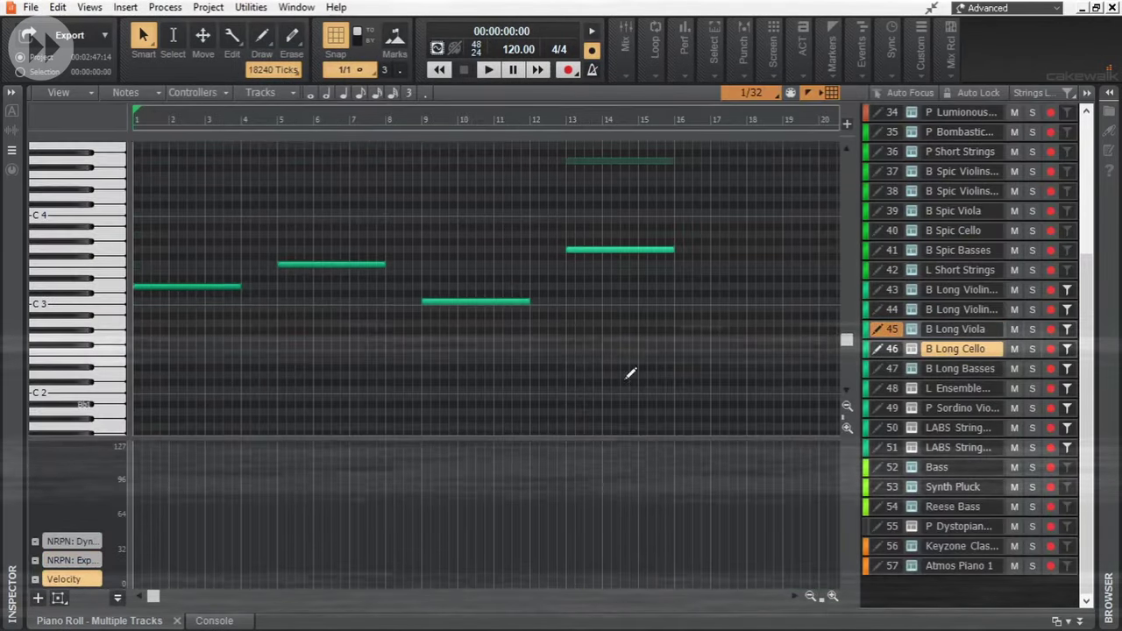
Step: Open B Long Cello's notes and BBC Symphony Orchestra instrument, and play back the part with its Dynamics curve shown
{"action": "double_click", "coordinate": [911, 348]}
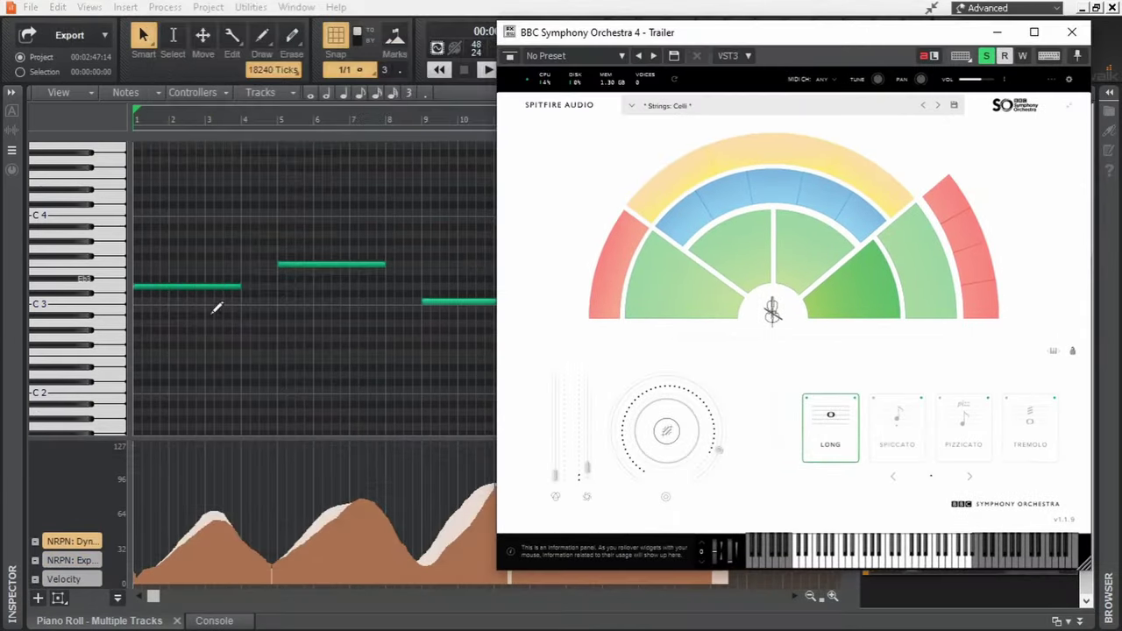
{"action": "key", "text": "space"}
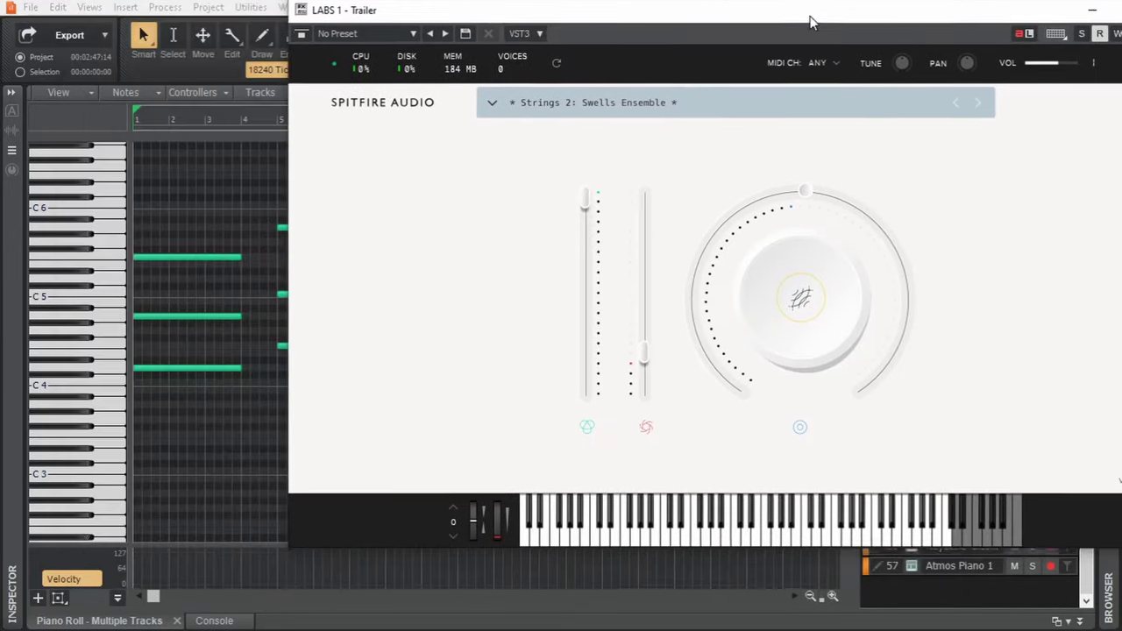
Step: Play back L Ensemble Swells while examining its LABS Swells Ensemble controls, and close the instrument window
{"action": "left_click_drag", "start_coordinate": [711, 22], "coordinate": [675, 53]}
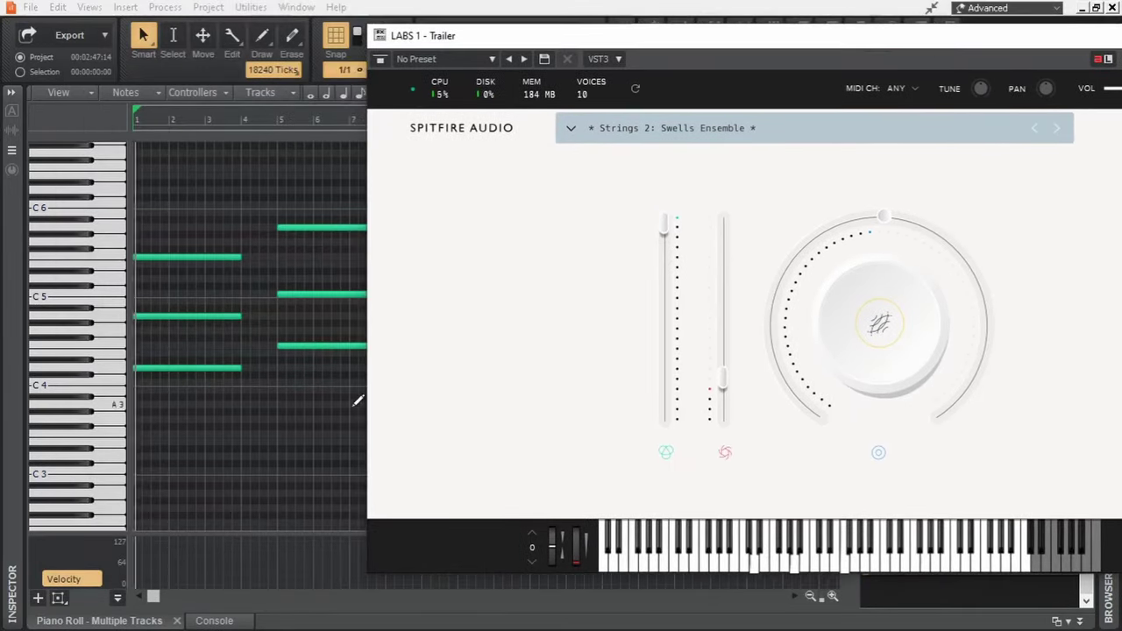
{"action": "left_click", "coordinate": [881, 326]}
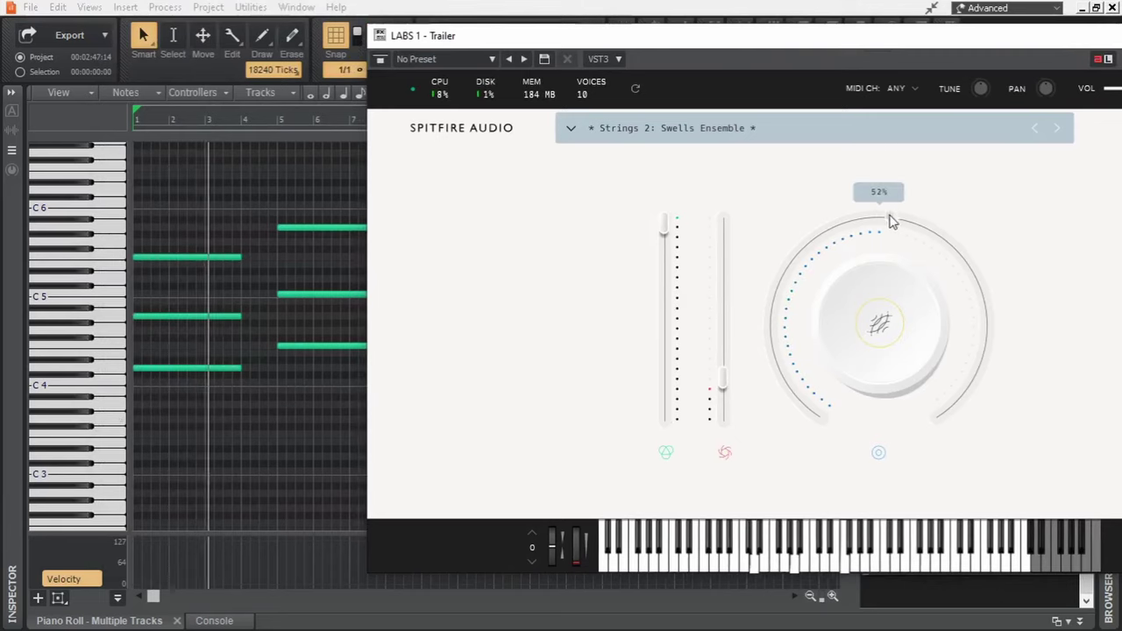
{"action": "left_click_drag", "start_coordinate": [855, 37], "coordinate": [429, 40]}
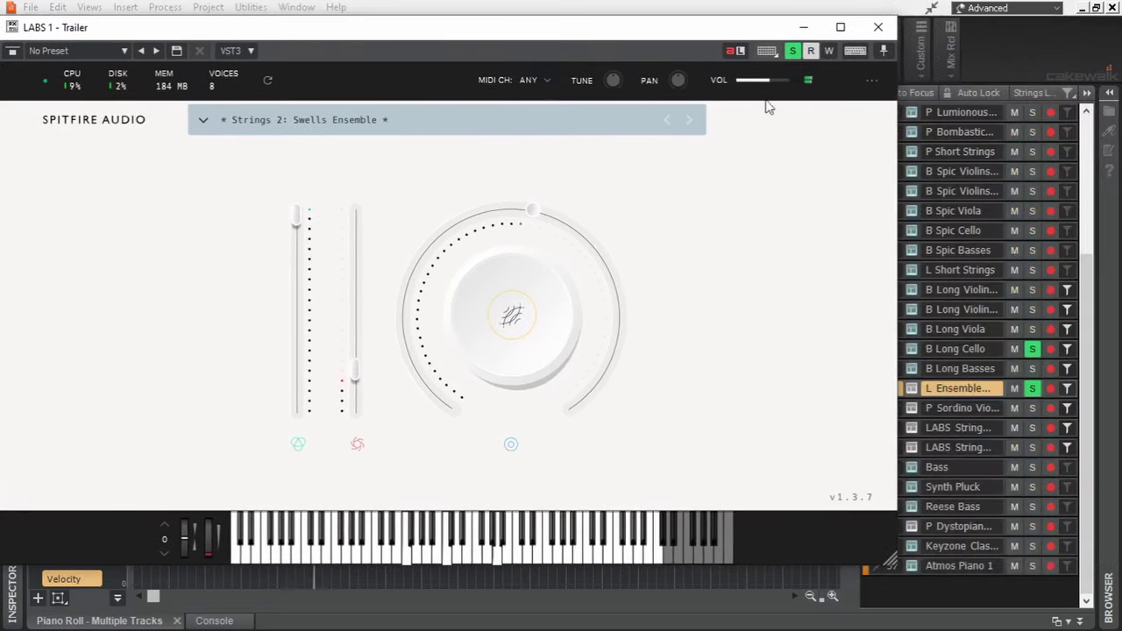
{"action": "left_click_drag", "start_coordinate": [662, 37], "coordinate": [855, 66]}
{"action": "key", "text": "space"}
{"action": "left_click", "coordinate": [1107, 54]}
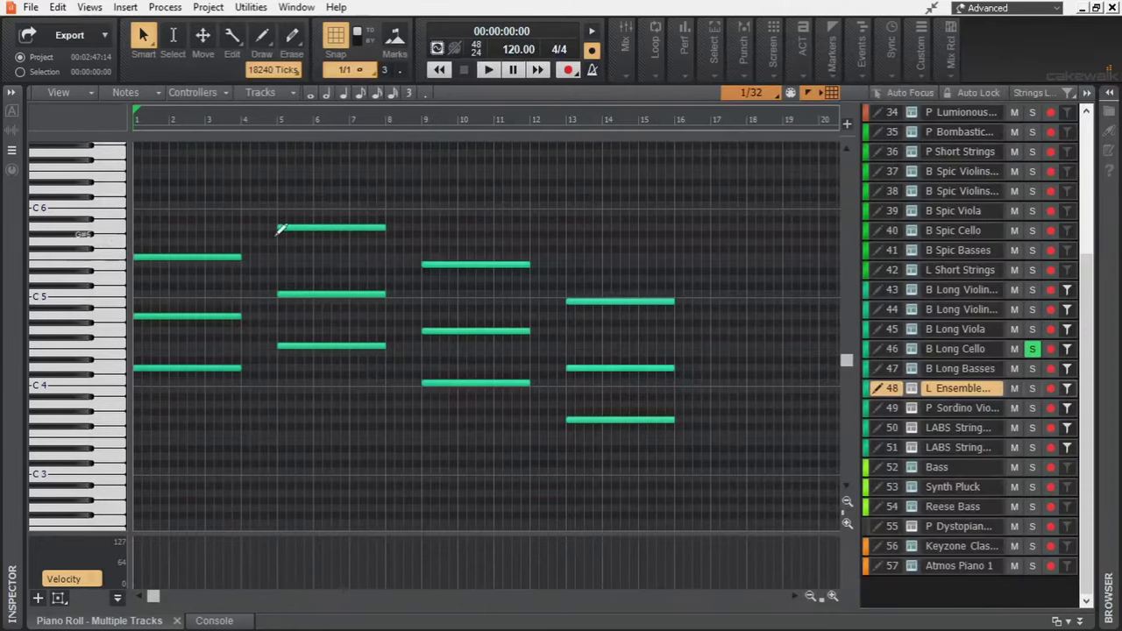
Step: Try lowering the top notes of the first two L Ensemble Swells chords by one octave
{"action": "left_click_drag", "start_coordinate": [176, 204], "coordinate": [369, 259]}
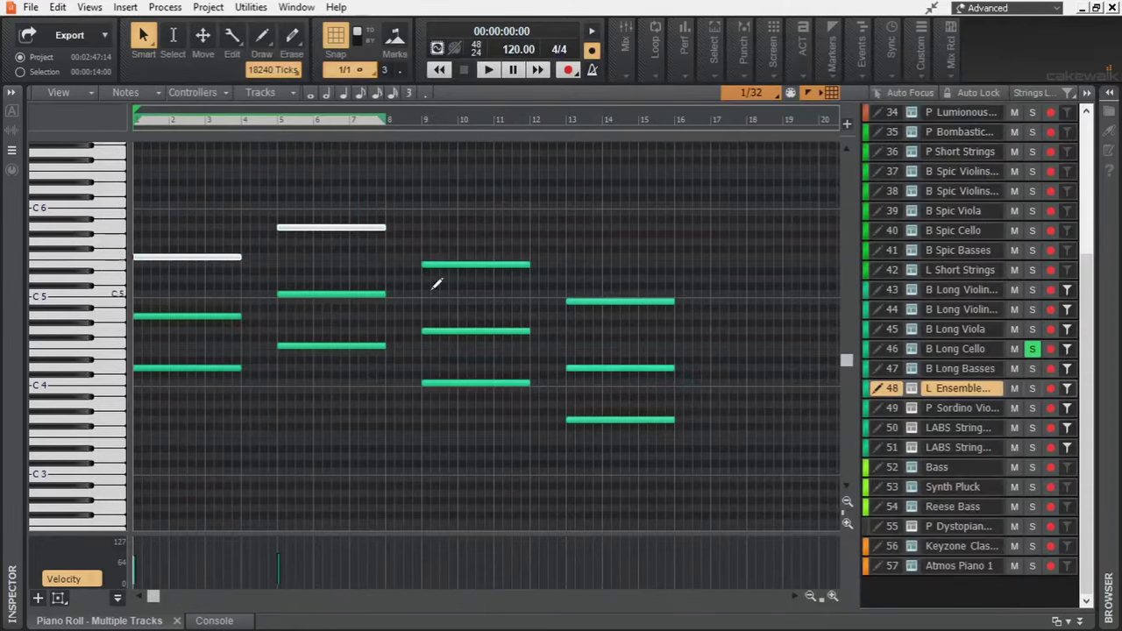
{"action": "key", "text": "shift+Down"}
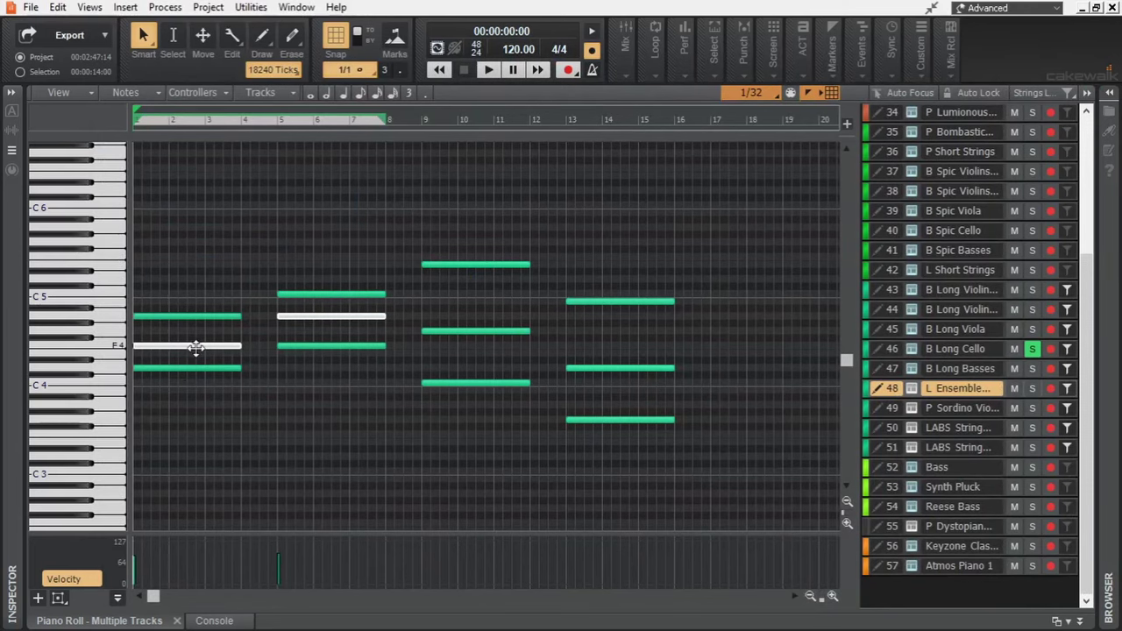
{"action": "key", "text": "ctrl+shift+Up"}
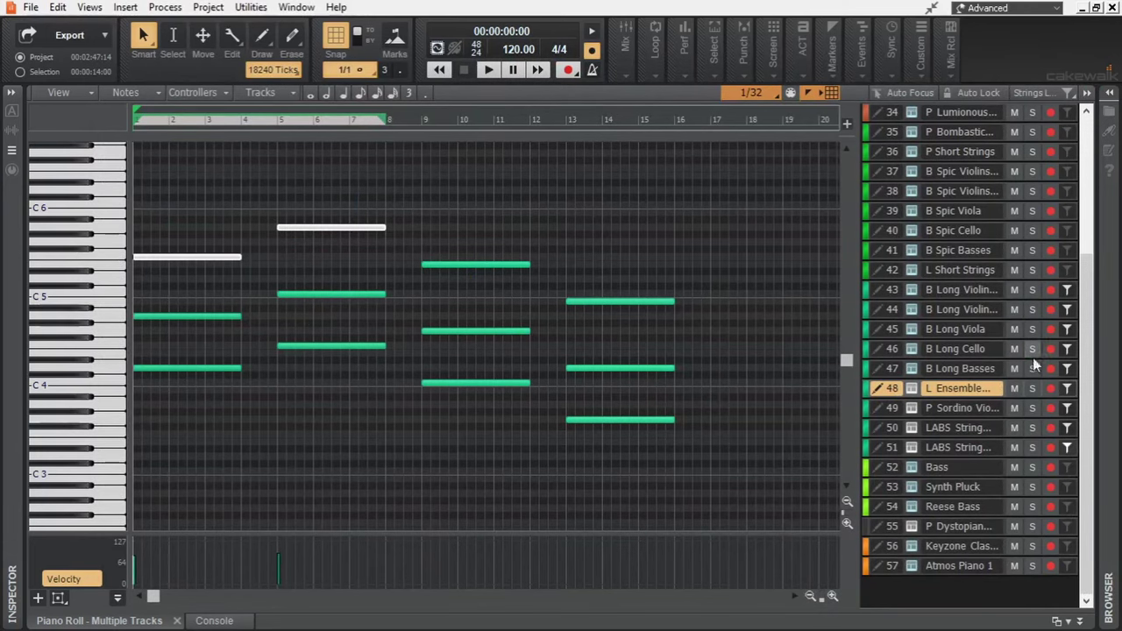
Step: Freeze and collapse the L Ensemble Swells track in the track view
{"action": "left_click", "coordinate": [902, 349]}
{"action": "left_click", "coordinate": [1085, 618]}
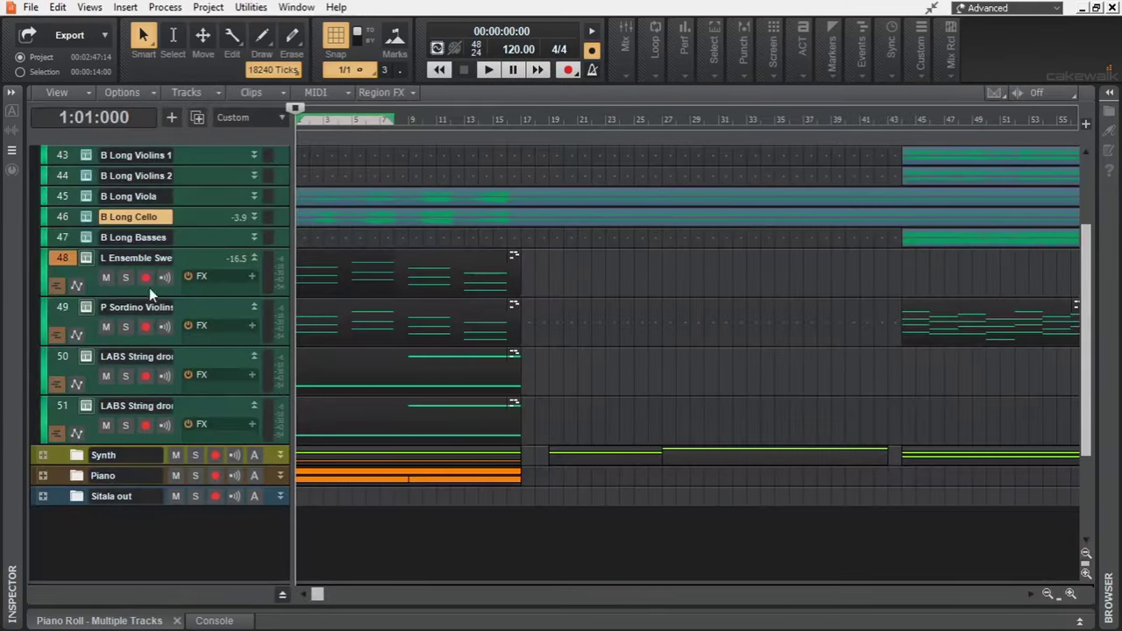
{"action": "left_click", "coordinate": [148, 321]}
{"action": "left_click_drag", "start_coordinate": [138, 295], "coordinate": [133, 267]}
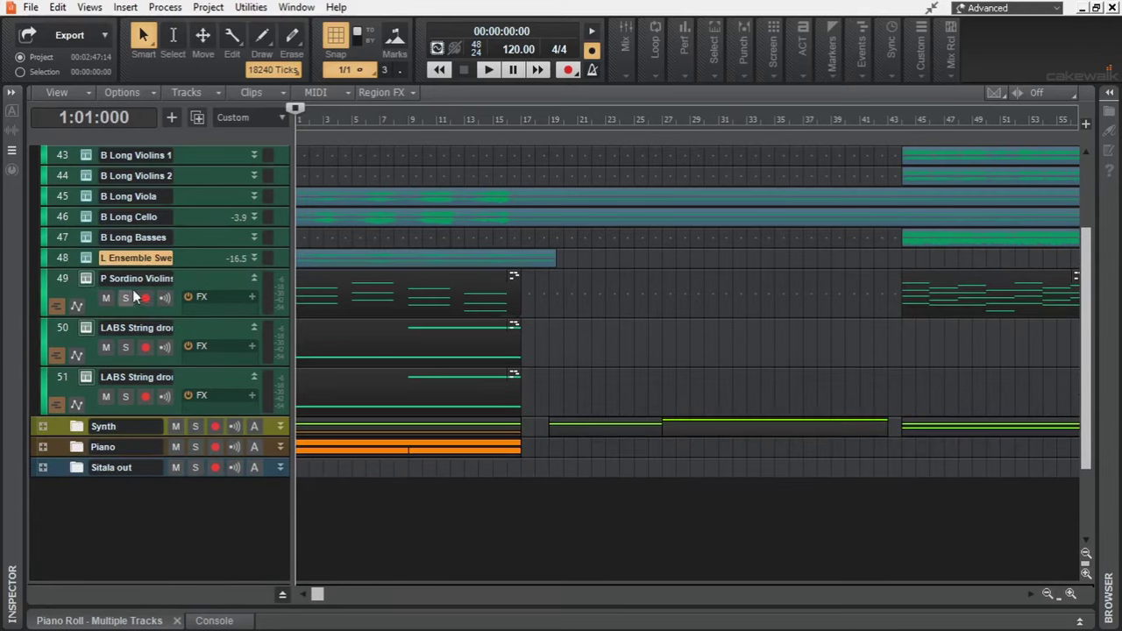
Step: Open the P Sordino Violins notes in the Piano Roll and filter the track list to the long strings
{"action": "left_click", "coordinate": [132, 290]}
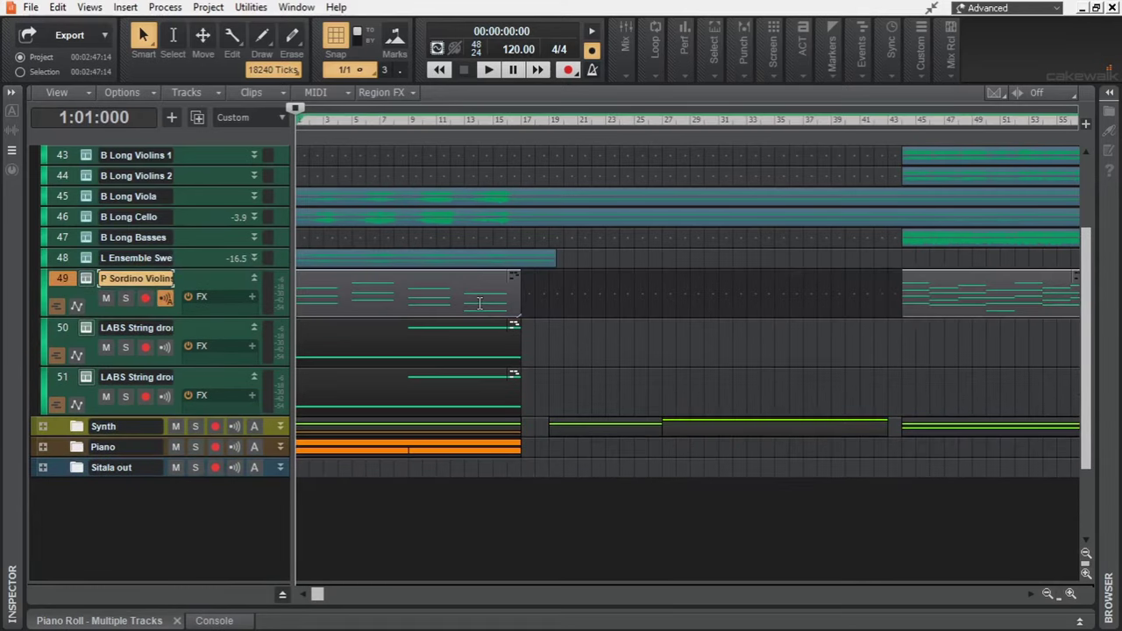
{"action": "left_click", "coordinate": [151, 620]}
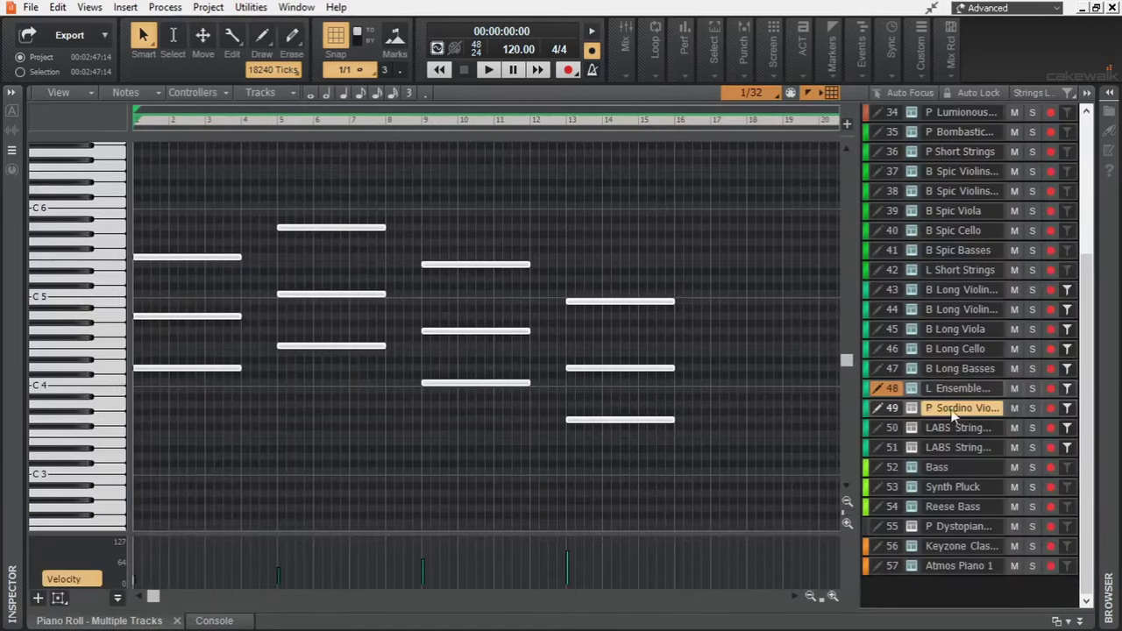
{"action": "left_click", "coordinate": [890, 412]}
{"action": "left_click", "coordinate": [1042, 96]}
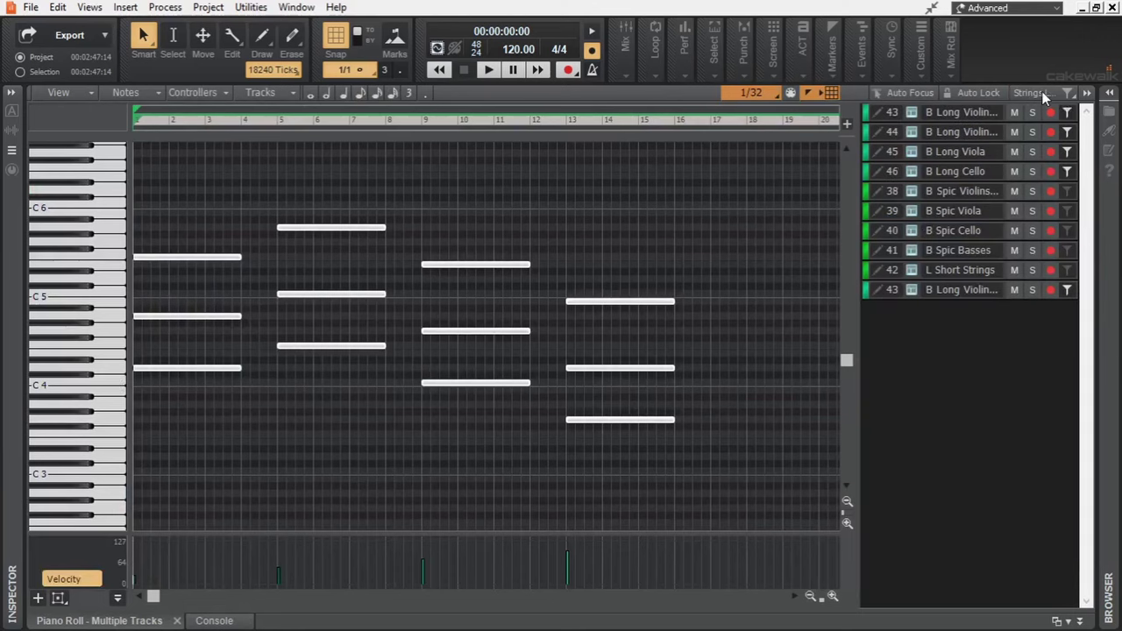
Step: Examine P Sordino Violins' Kontakt Player patch and The Free Orchestra library, and play back the soloed part
{"action": "left_click", "coordinate": [909, 240]}
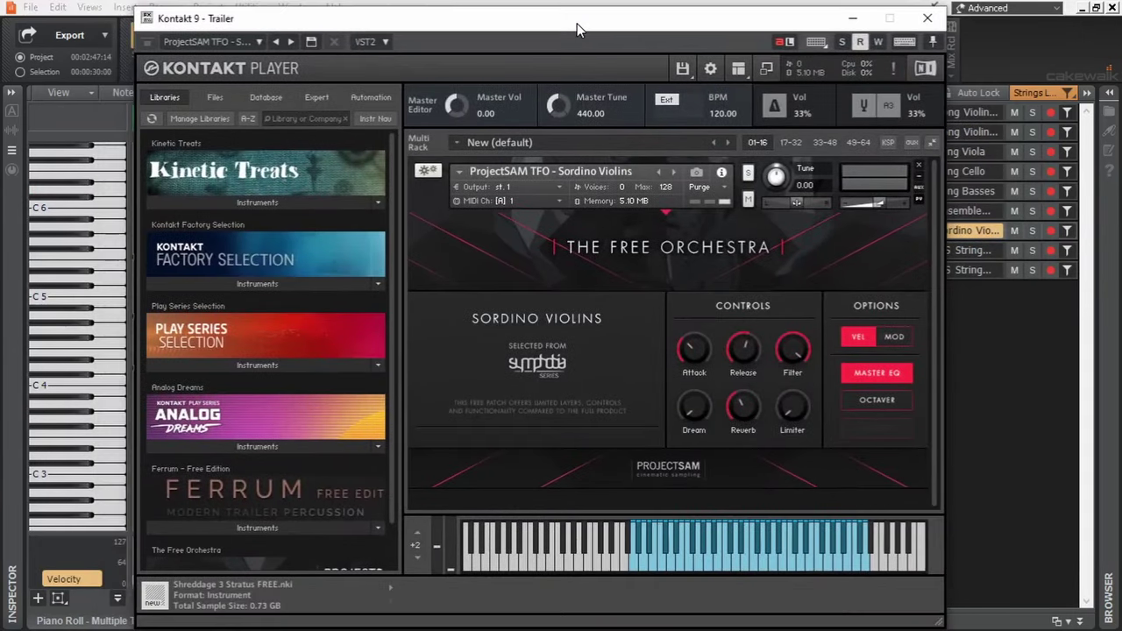
{"action": "scroll", "coordinate": [247, 531], "scroll_direction": "down", "scroll_amount": 2}
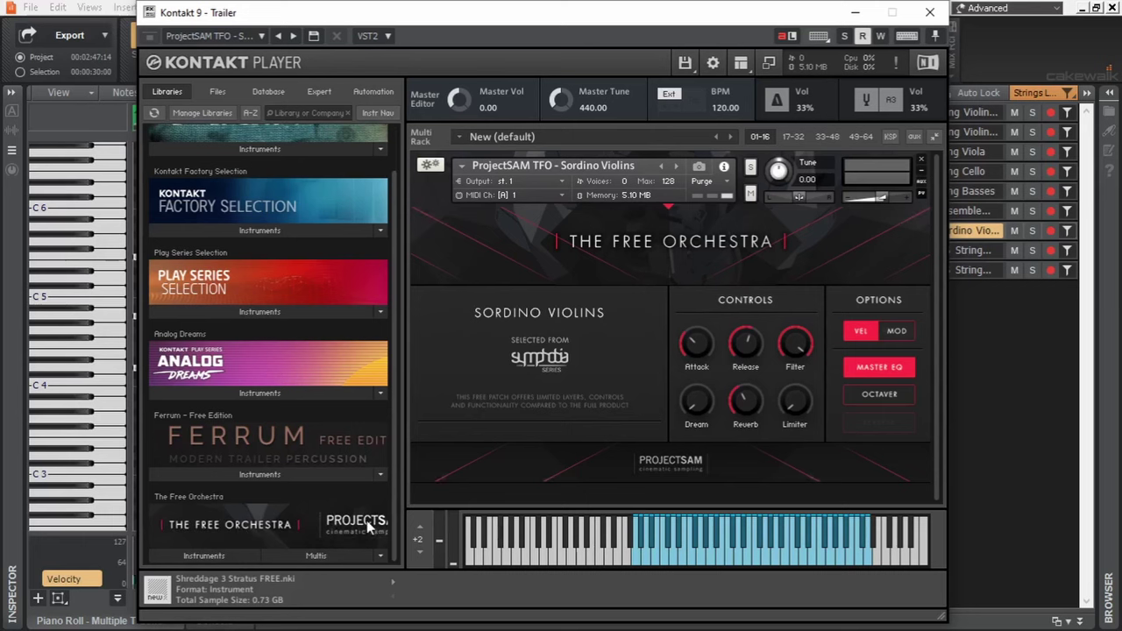
{"action": "left_click", "coordinate": [202, 555]}
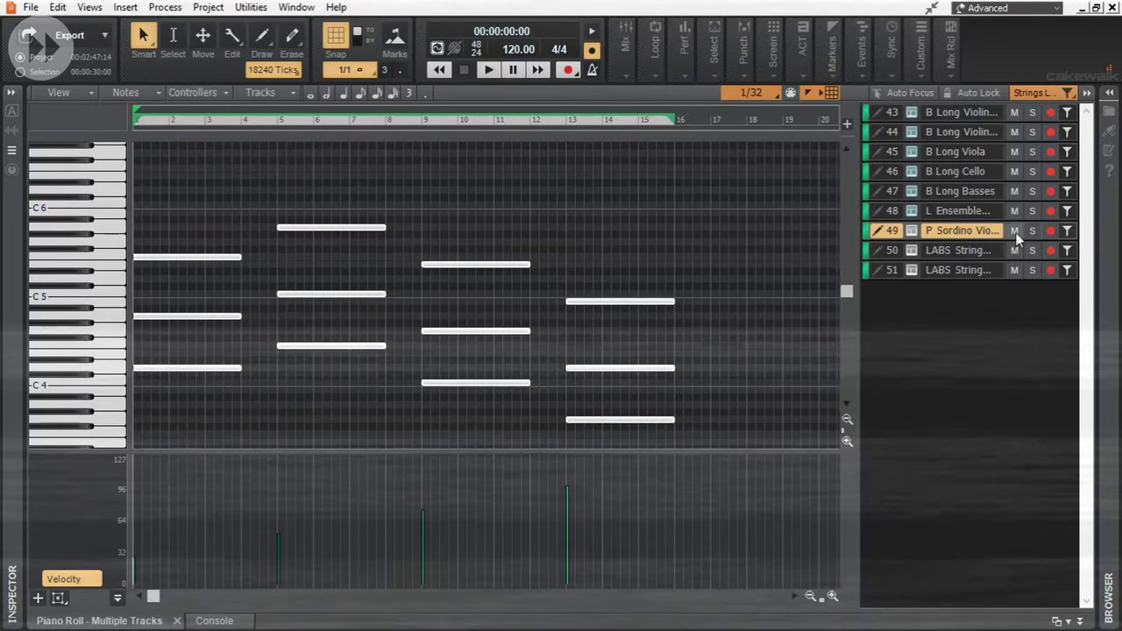
{"action": "key", "text": "space"}
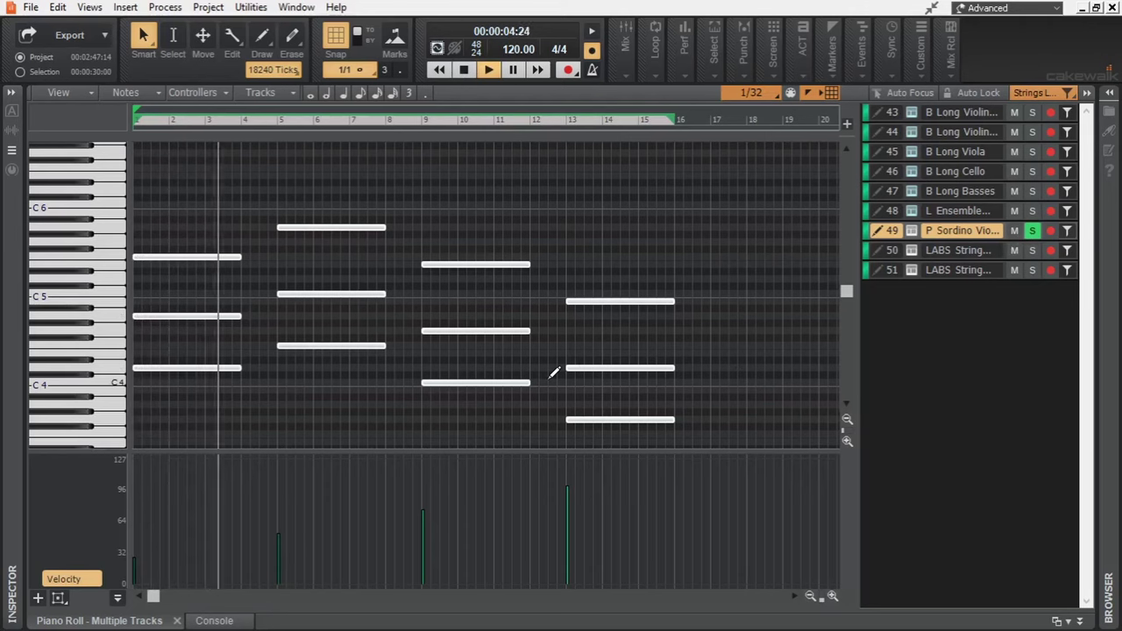
{"action": "key", "text": "space"}
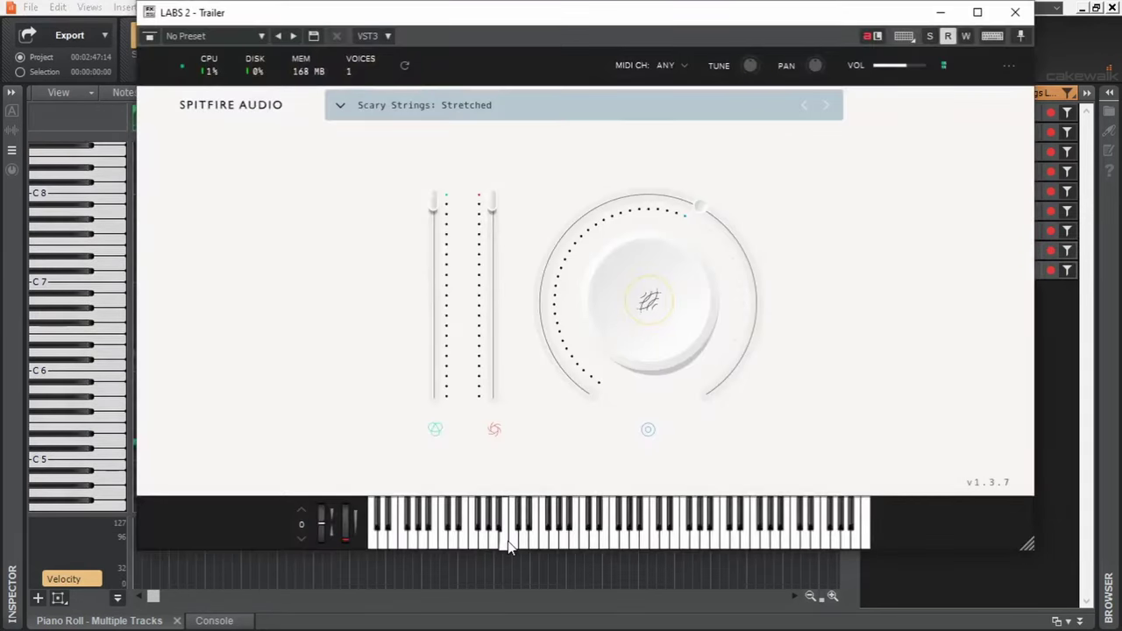
Step: Examine the LABS instruments on tracks 50 and 51, Scary Strings: Stretched and Frozen Strings: Harmonic Violin
{"action": "left_click", "coordinate": [1015, 14]}
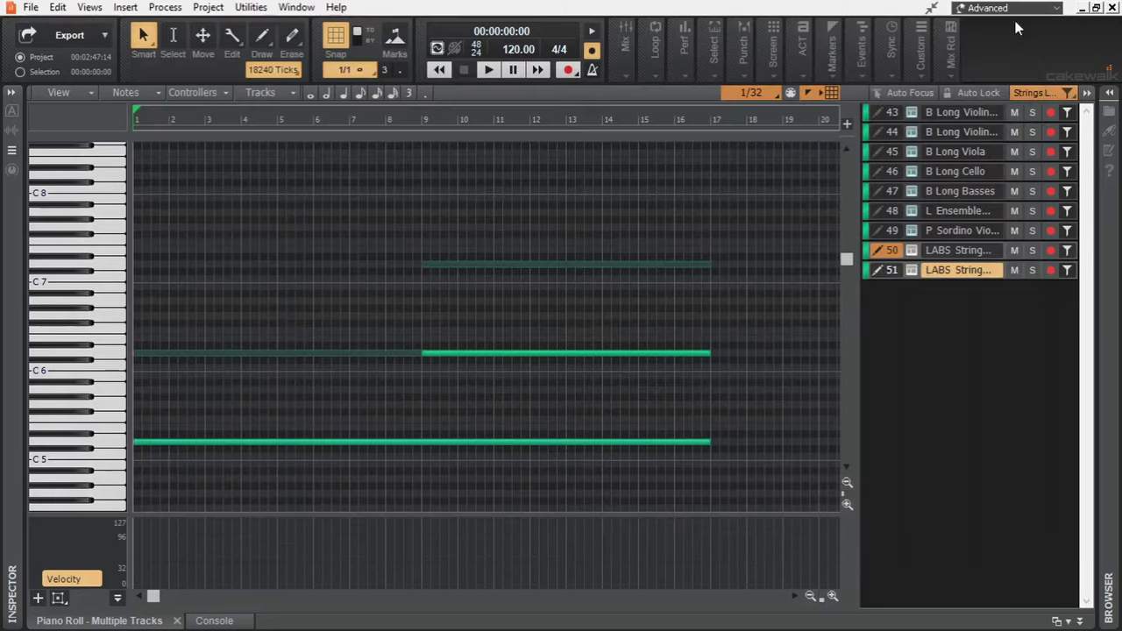
{"action": "left_click", "coordinate": [916, 272]}
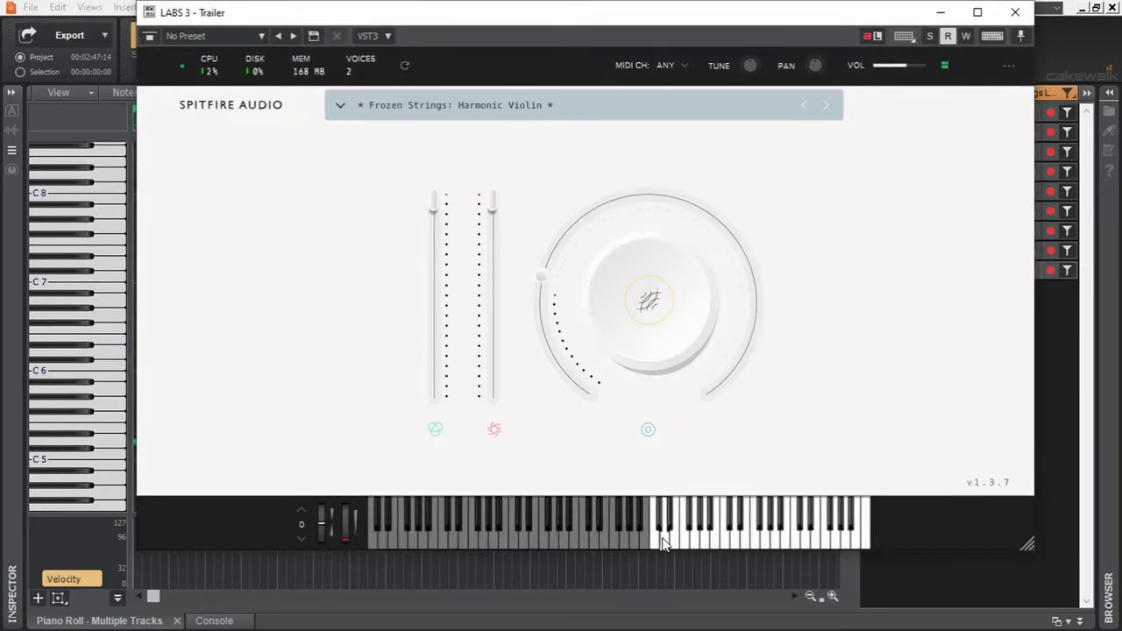
{"action": "left_click", "coordinate": [1015, 12]}
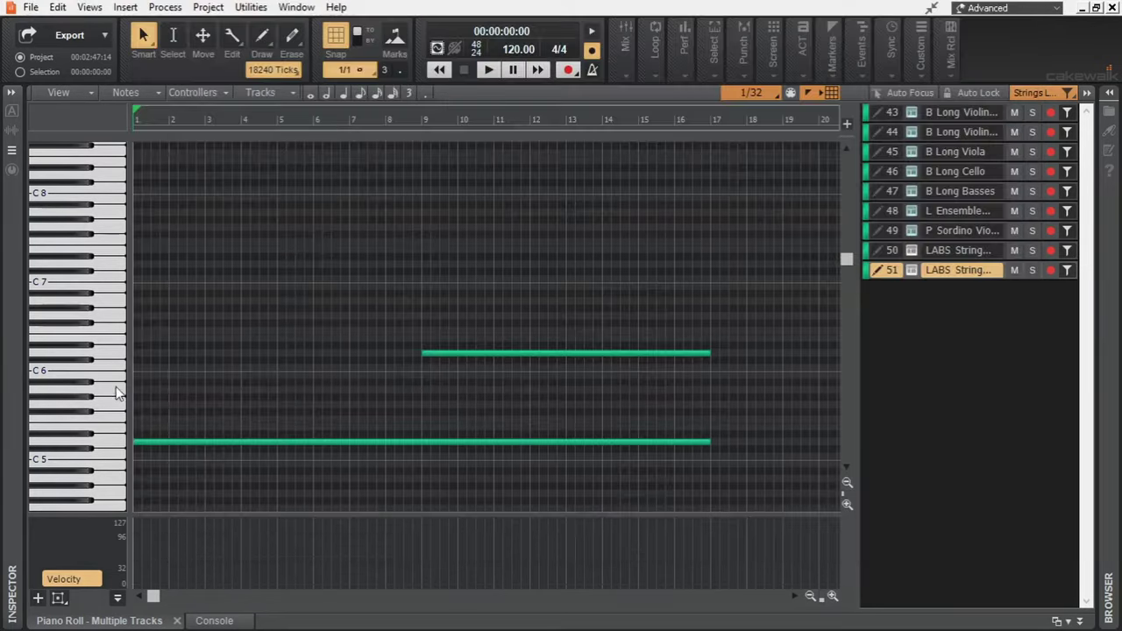
Step: Play both LABS string tracks soloed, compare their sustained notes and move playback to just before bar 9
{"action": "right_click", "coordinate": [263, 438]}
{"action": "left_click", "coordinate": [891, 252]}
{"action": "left_click", "coordinate": [890, 273]}
{"action": "key", "text": "space"}
{"action": "key", "text": "space"}
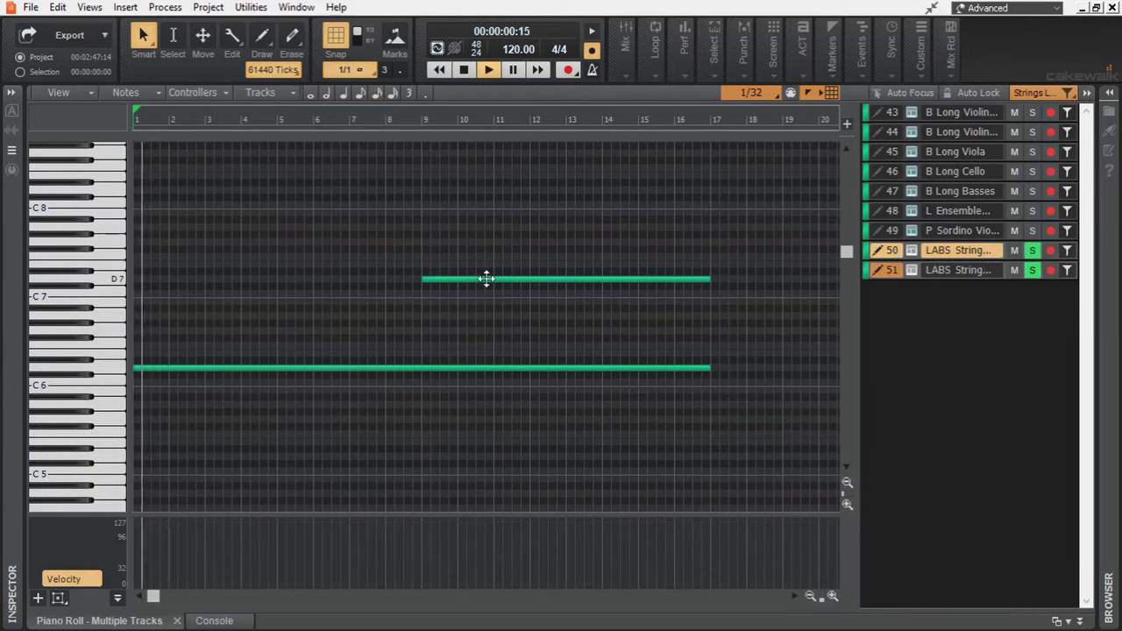
{"action": "left_click", "coordinate": [934, 272]}
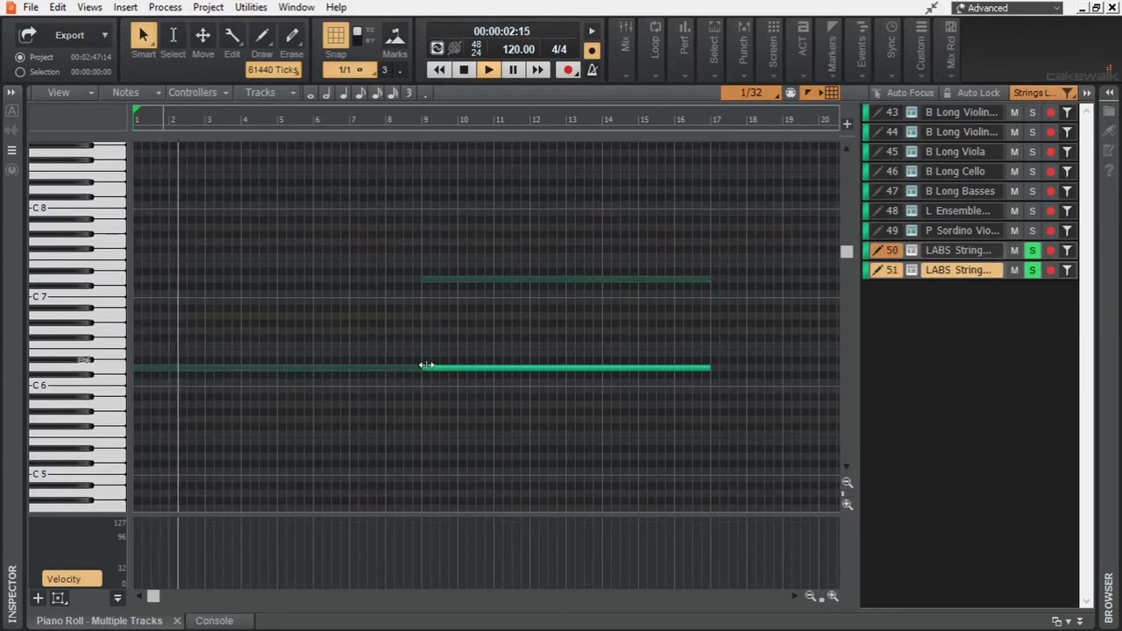
{"action": "left_click", "coordinate": [406, 120]}
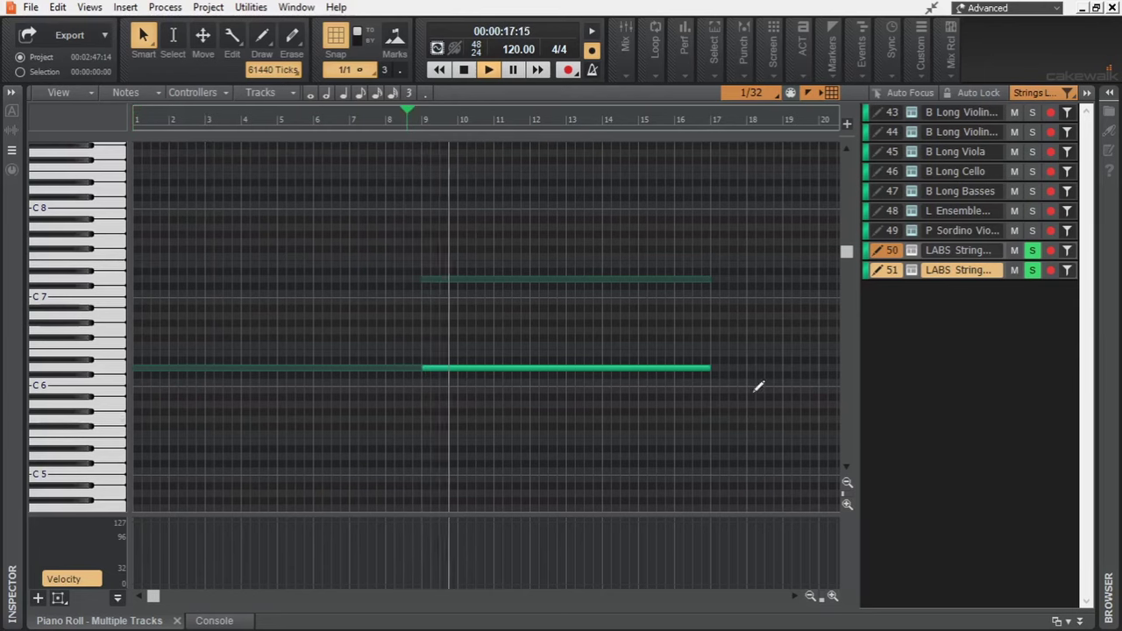
Step: Stop playback, return to the track view, and freeze LABS string tracks 50 and 51
{"action": "key", "text": "space"}
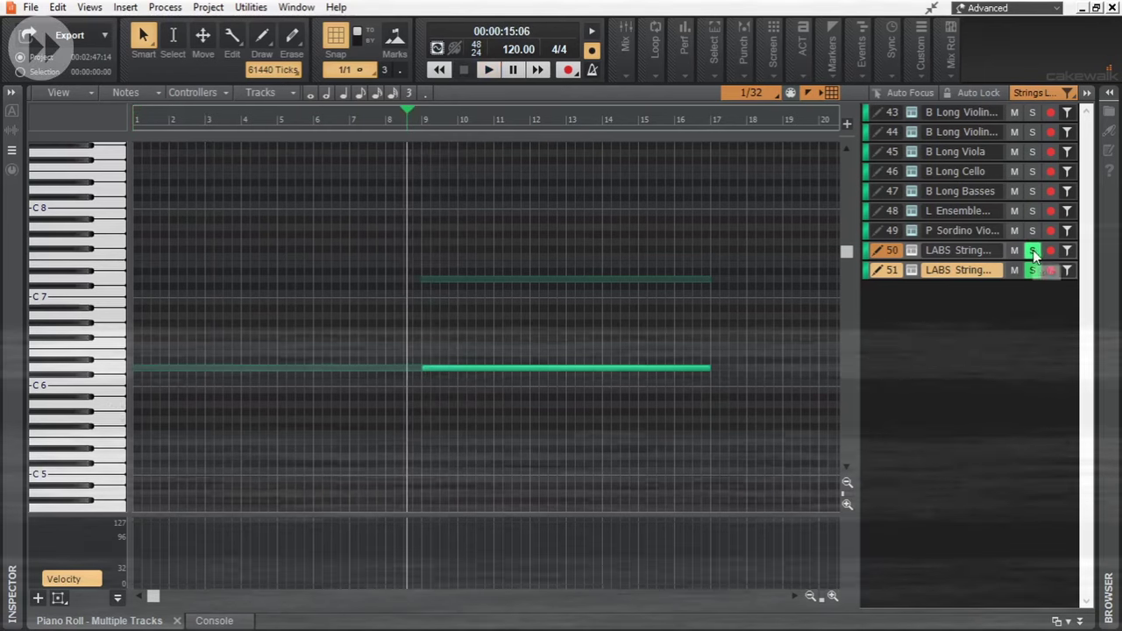
{"action": "key", "text": "d"}
{"action": "left_click_drag", "start_coordinate": [148, 403], "coordinate": [148, 451]}
{"action": "left_click", "coordinate": [146, 426]}
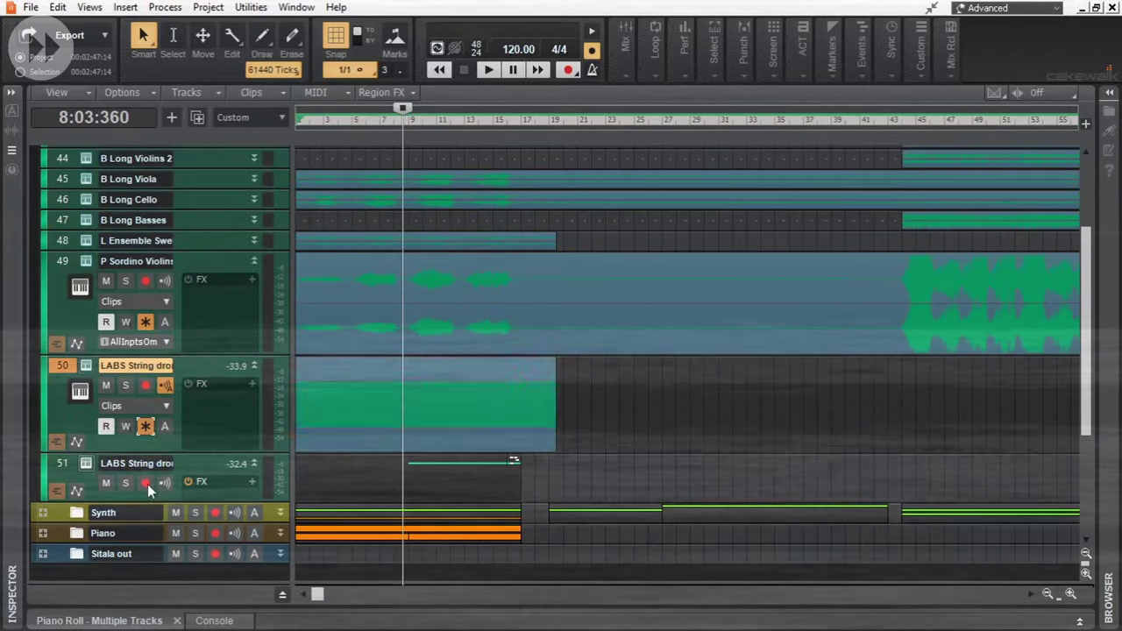
{"action": "left_click_drag", "start_coordinate": [265, 502], "coordinate": [265, 548]}
{"action": "left_click", "coordinate": [146, 522]}
{"action": "left_click", "coordinate": [254, 463]}
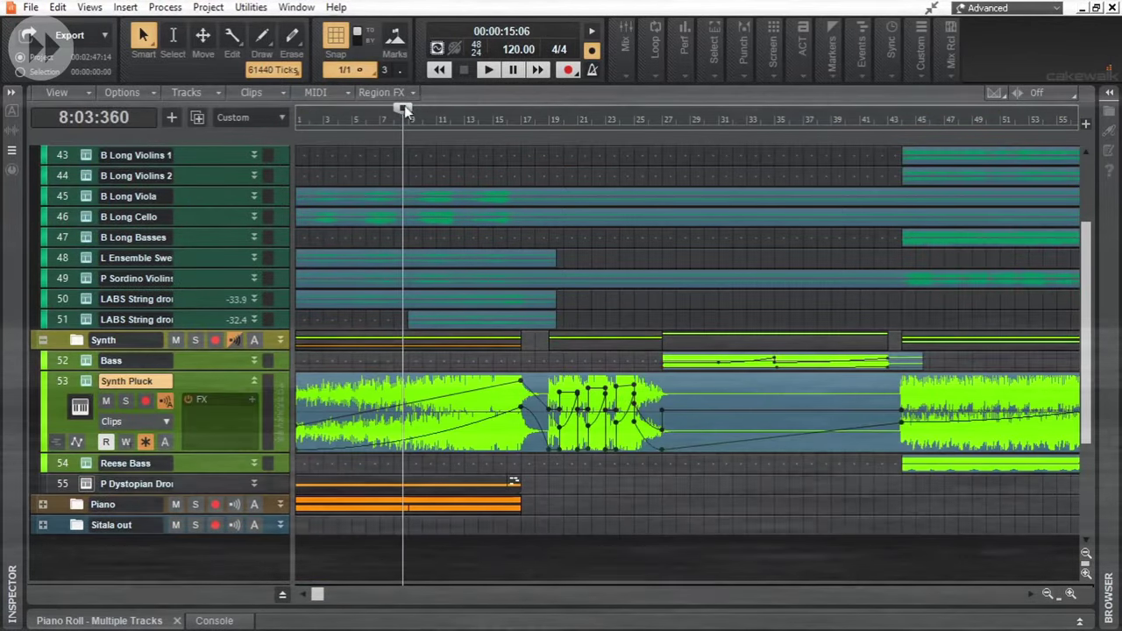
Step: Open the Synth Pluck notes in the Piano Roll and play the soloed part from bar 1
{"action": "left_click", "coordinate": [343, 378]}
{"action": "double_click", "coordinate": [343, 378]}
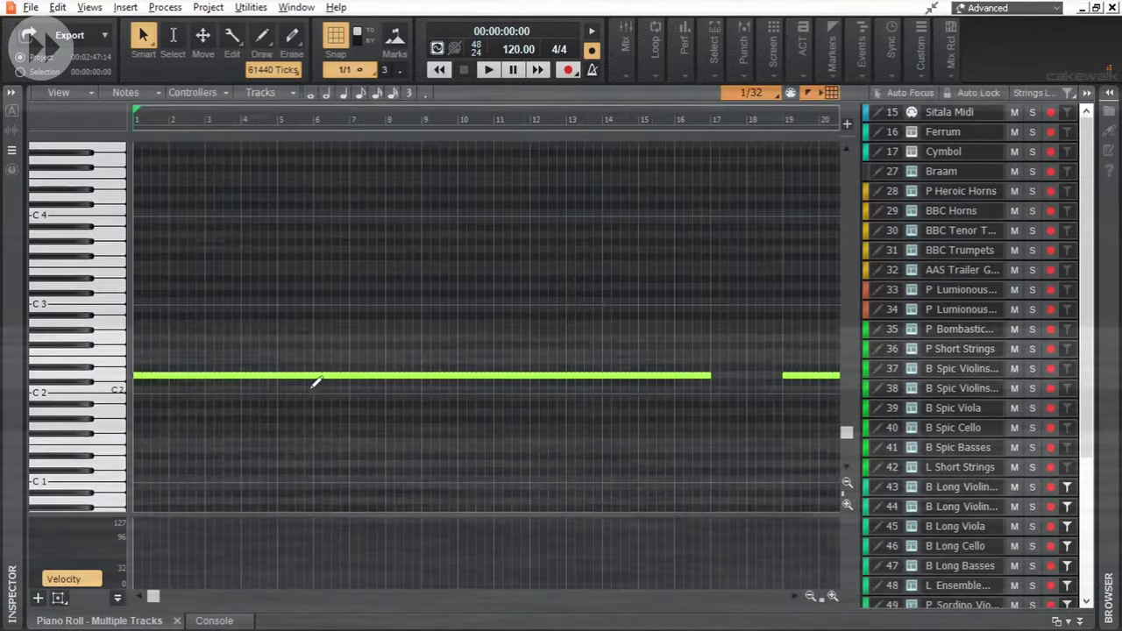
{"action": "key", "text": "space"}
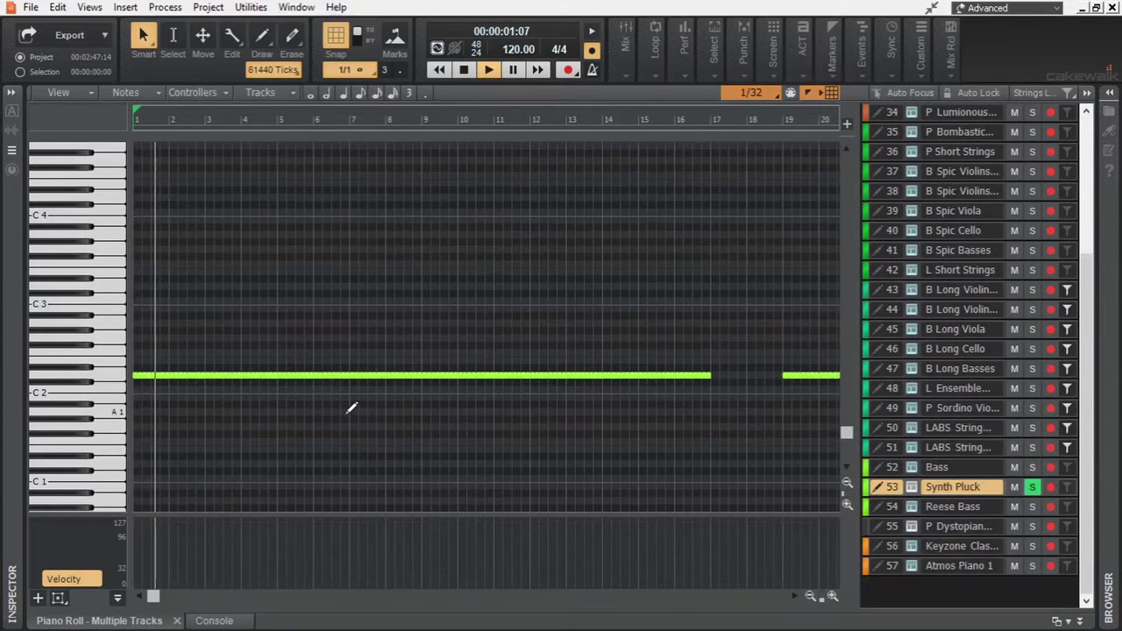
{"action": "key", "text": "space"}
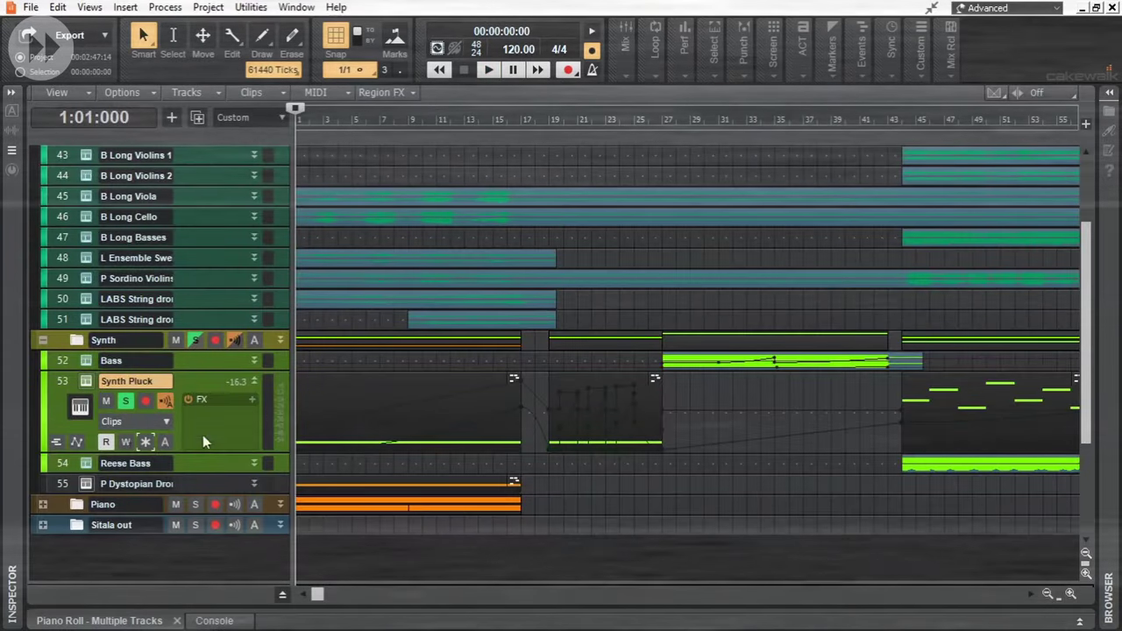
Step: Show Synth Pluck's Filter Cutoff and Main Volume automation lanes and play the part from bar 1 and bar 7
{"action": "left_click", "coordinate": [76, 441]}
{"action": "scroll", "coordinate": [351, 263], "scroll_direction": "down", "scroll_amount": 1}
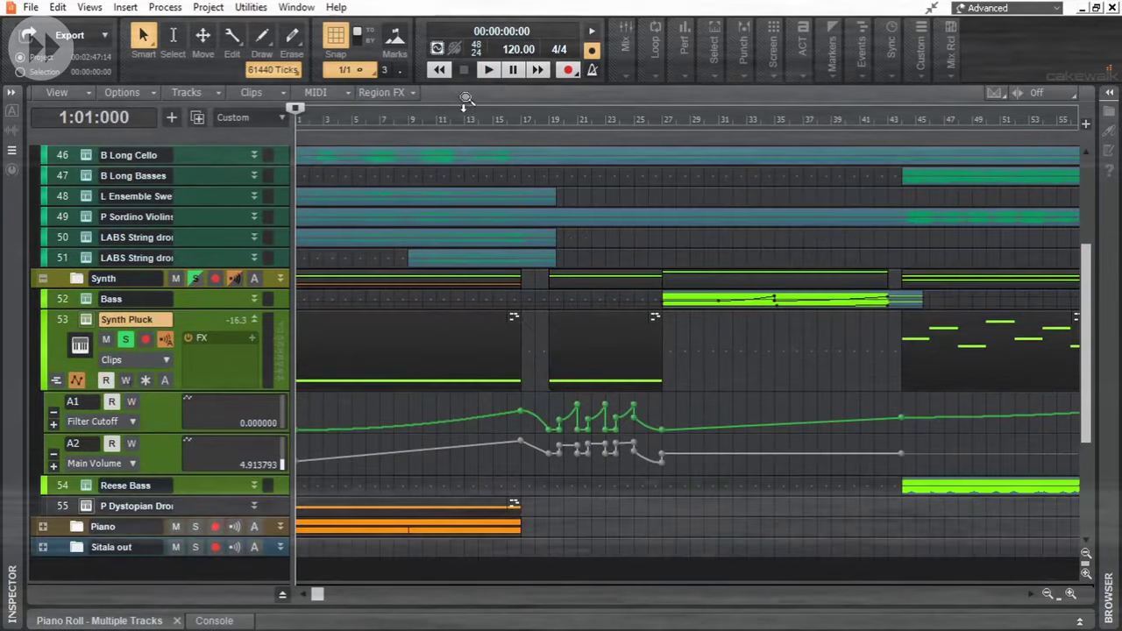
{"action": "left_click", "coordinate": [465, 113]}
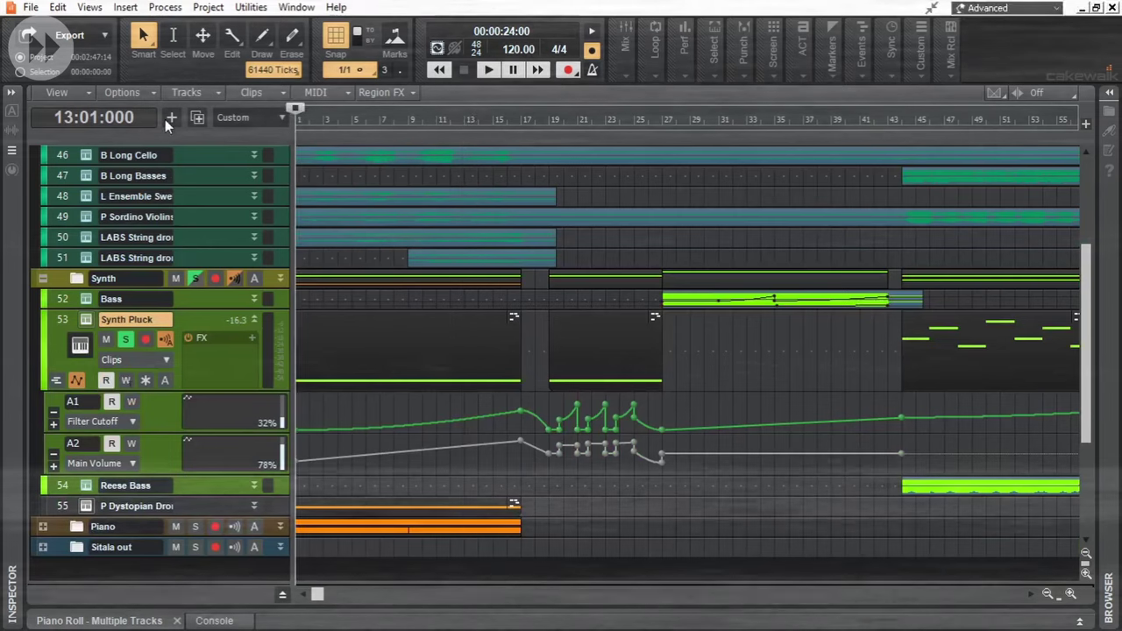
{"action": "key", "text": "space"}
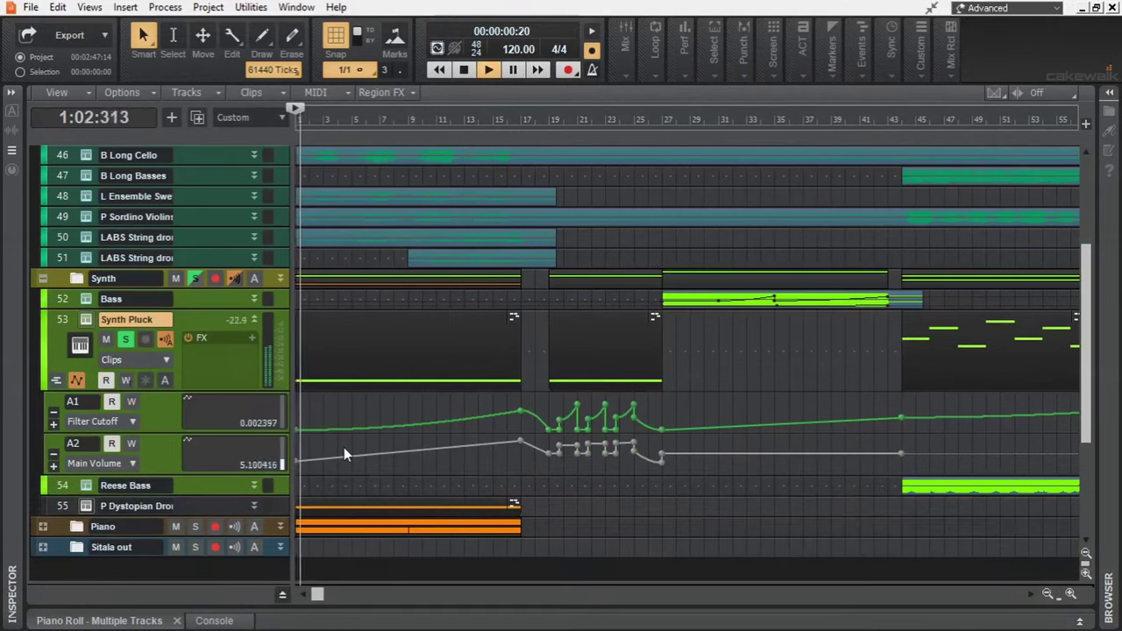
{"action": "left_click", "coordinate": [374, 116]}
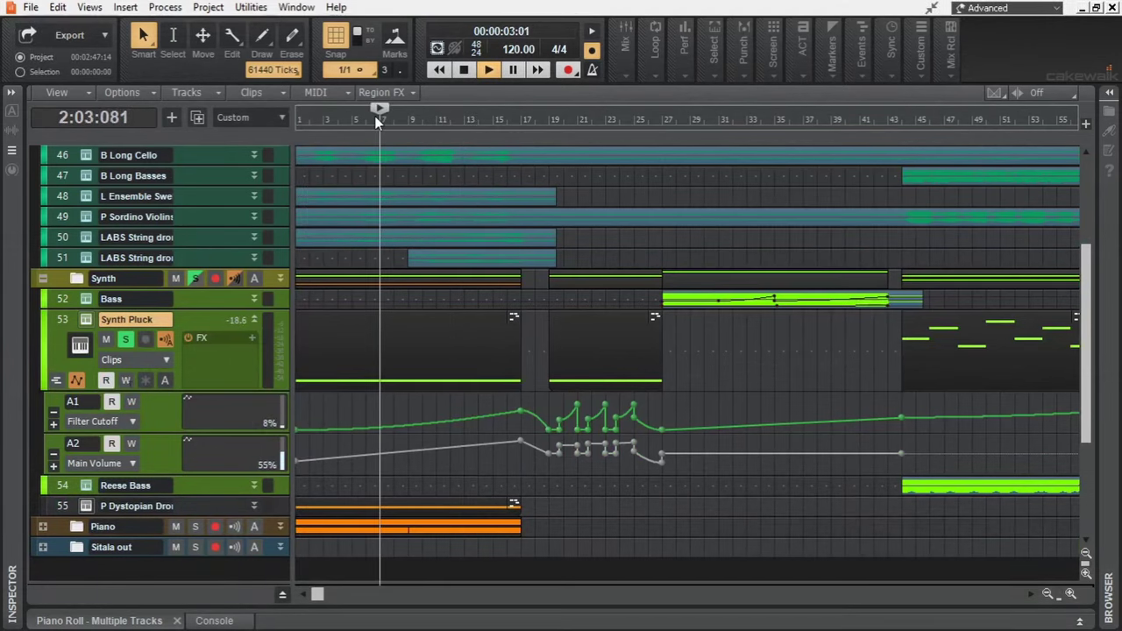
Step: Examine the filter and envelope modulation settings of Synth Pluck's T-Force Alpha Plus instrument
{"action": "left_click", "coordinate": [88, 319]}
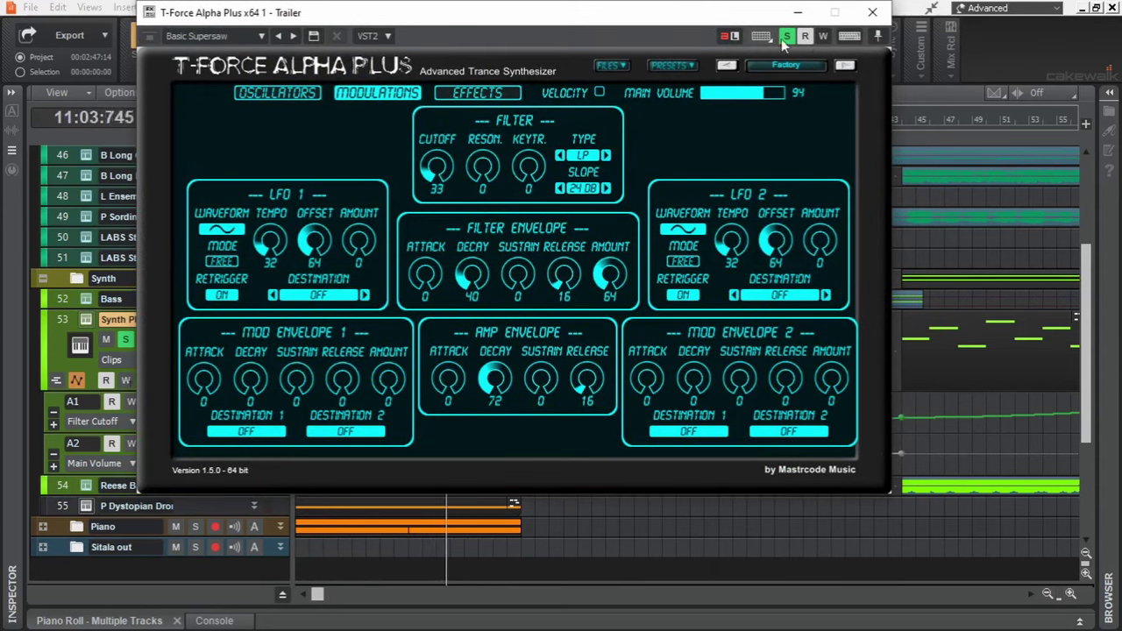
{"action": "left_click_drag", "start_coordinate": [820, 19], "coordinate": [743, 64]}
{"action": "left_click", "coordinate": [925, 55]}
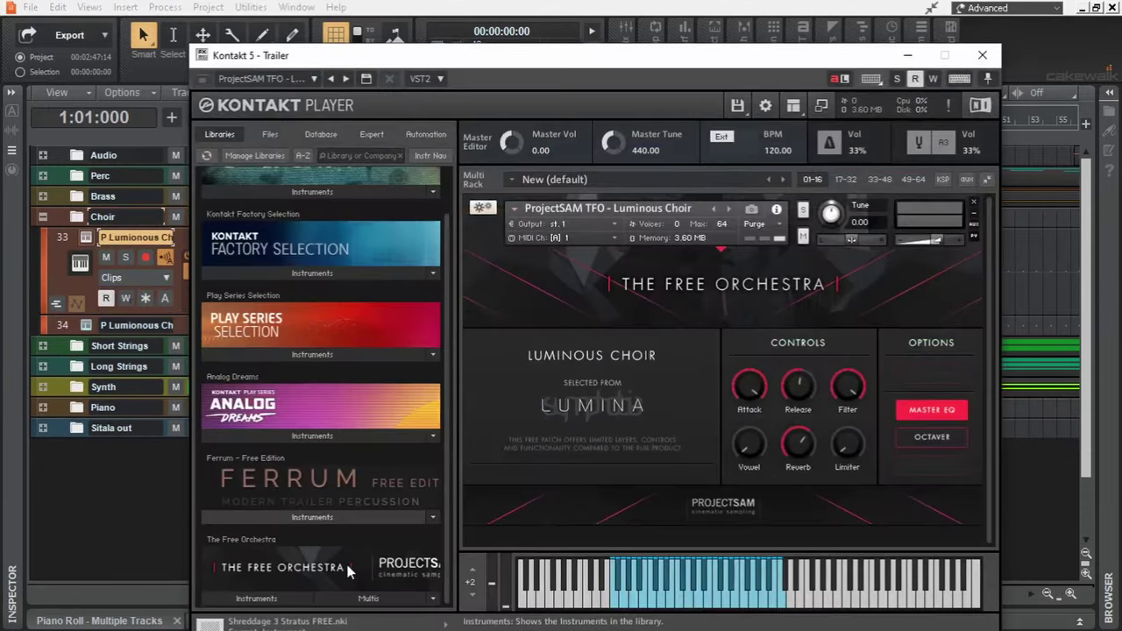
Step: Examine the Luminous Choir patch and The Free Orchestra instrument list in Kontakt Player, and audition a note
{"action": "scroll", "coordinate": [345, 560], "scroll_direction": "down", "scroll_amount": 3}
{"action": "scroll", "coordinate": [293, 605], "scroll_direction": "down", "scroll_amount": 2}
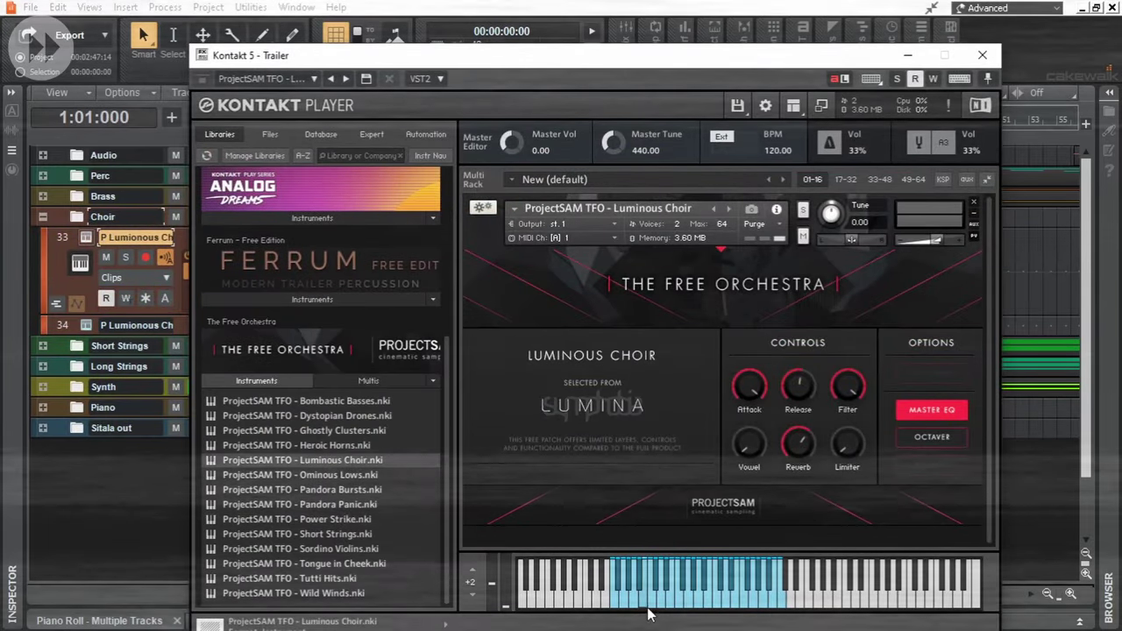
{"action": "left_click", "coordinate": [653, 606]}
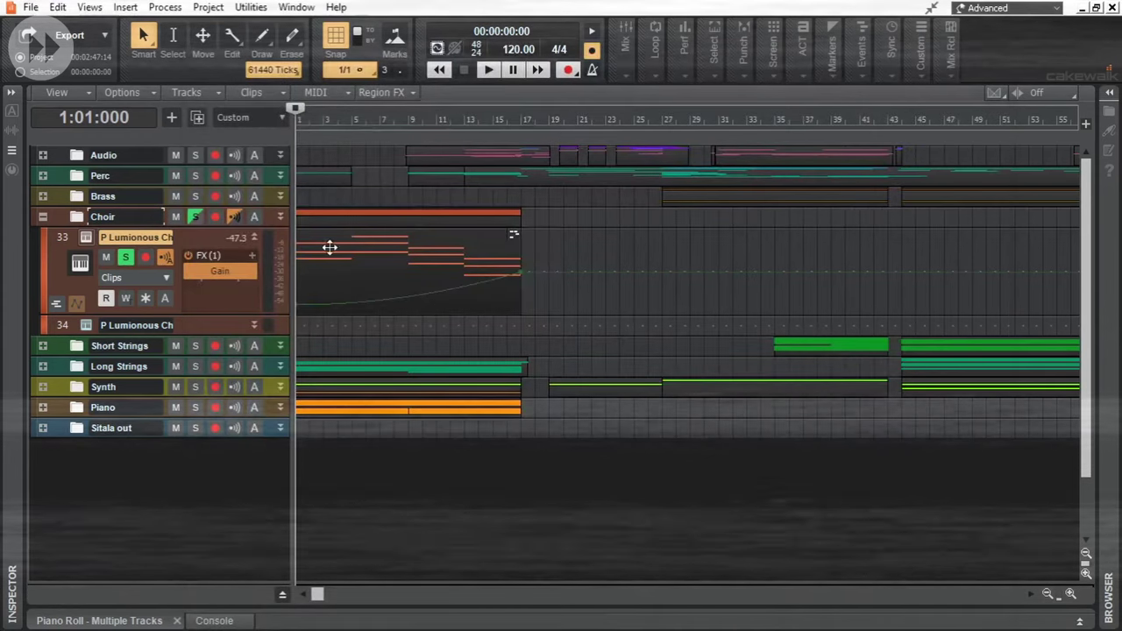
Step: Play the soloed Luminous Choir chords in the Piano Roll, return to the track view and collapse the Choir folder
{"action": "double_click", "coordinate": [329, 247]}
{"action": "key", "text": "space"}
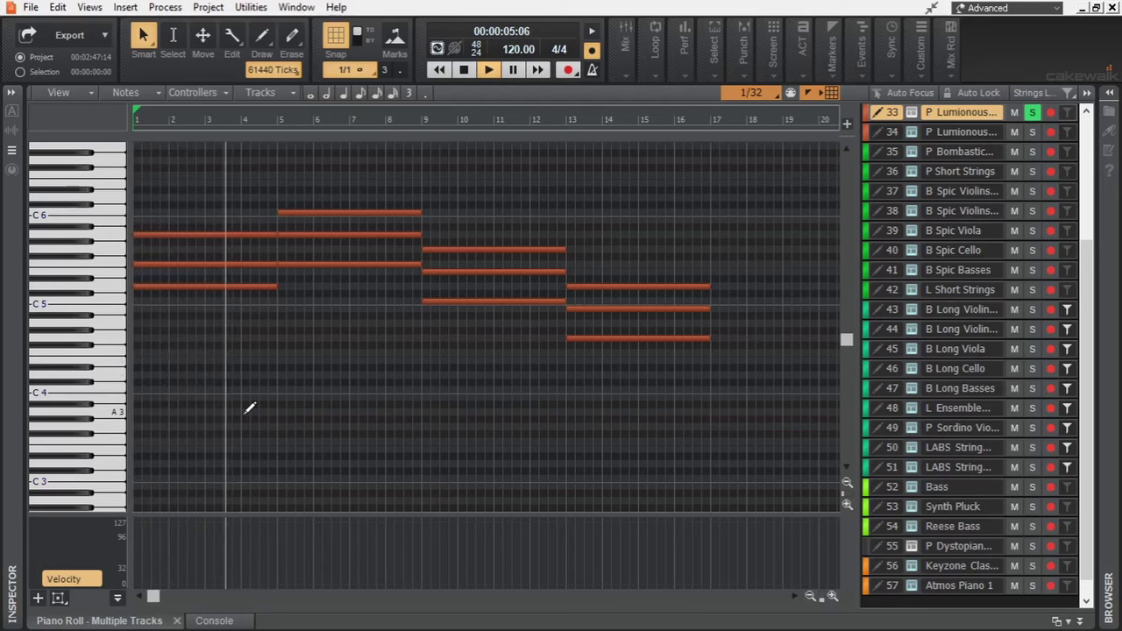
{"action": "key", "text": "space"}
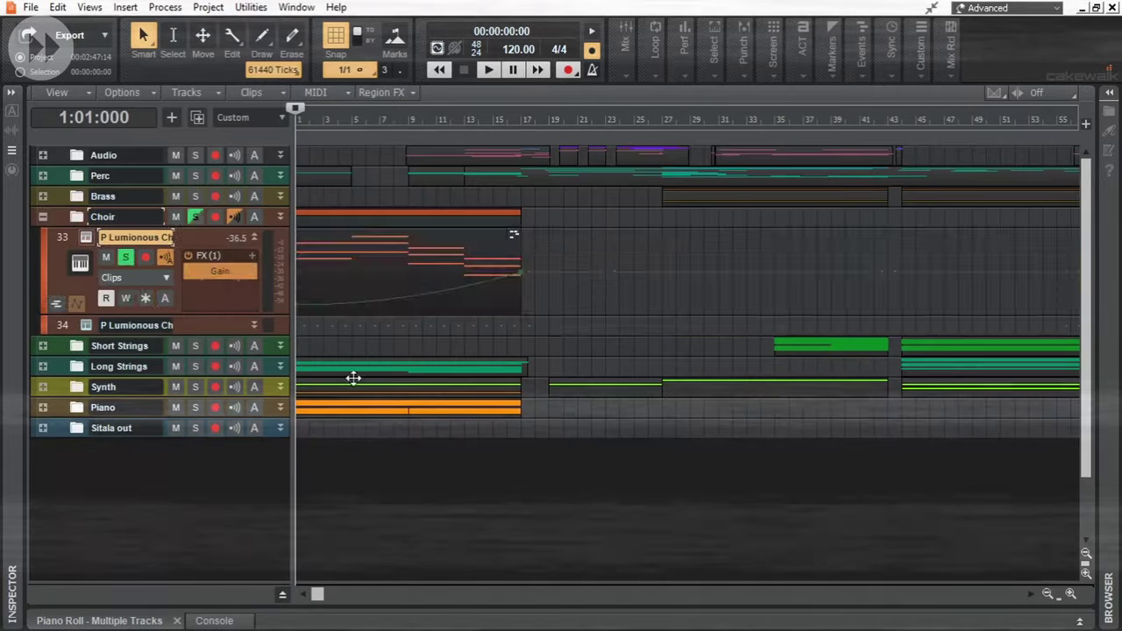
{"action": "left_click", "coordinate": [42, 216]}
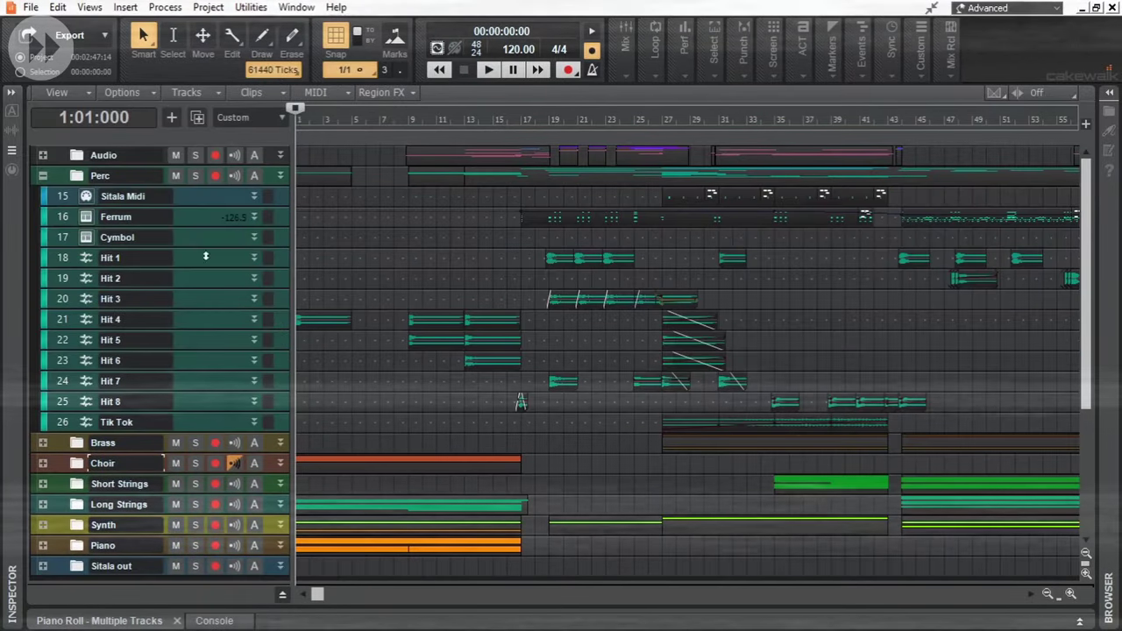
Step: Enlarge the Hit 4 track and play the soloed percussion hits at bars 1, 9 and 13, ending at bar 17
{"action": "scroll", "coordinate": [309, 334], "scroll_direction": "up", "scroll_amount": 2}
{"action": "left_click_drag", "start_coordinate": [259, 329], "coordinate": [265, 362]}
{"action": "key", "text": "space"}
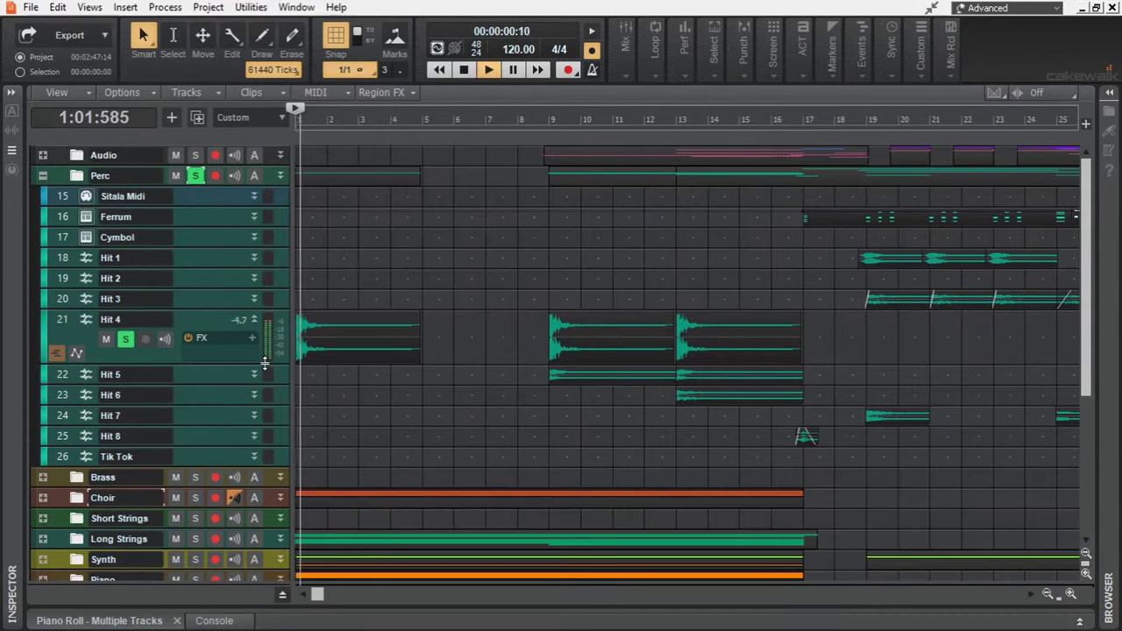
{"action": "left_click", "coordinate": [543, 261]}
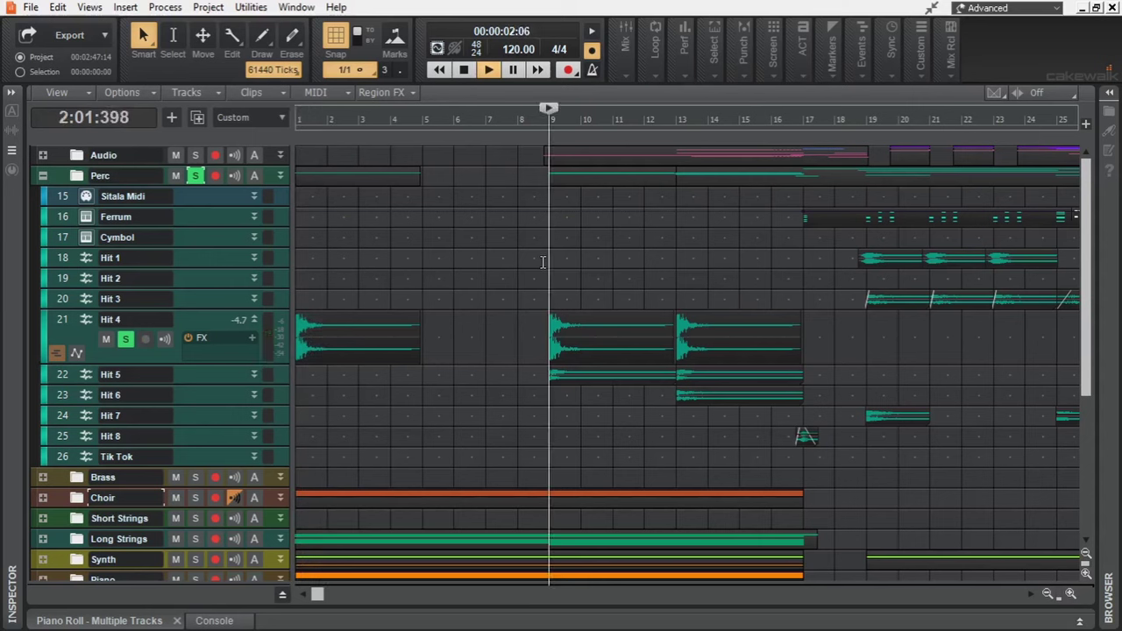
{"action": "left_click", "coordinate": [672, 287]}
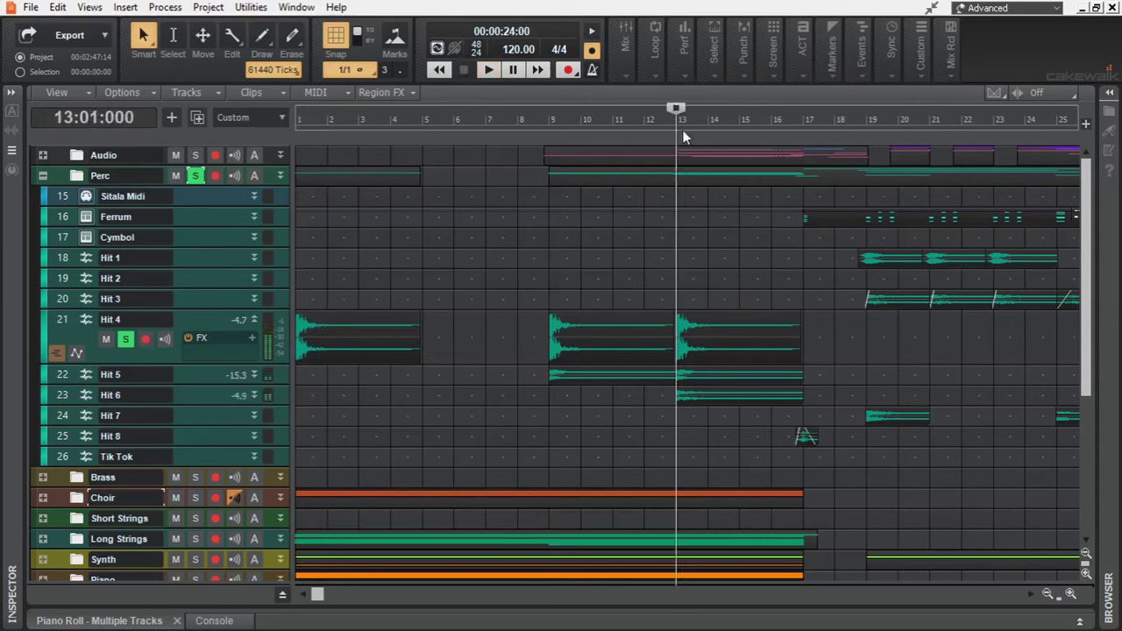
{"action": "left_click", "coordinate": [797, 249]}
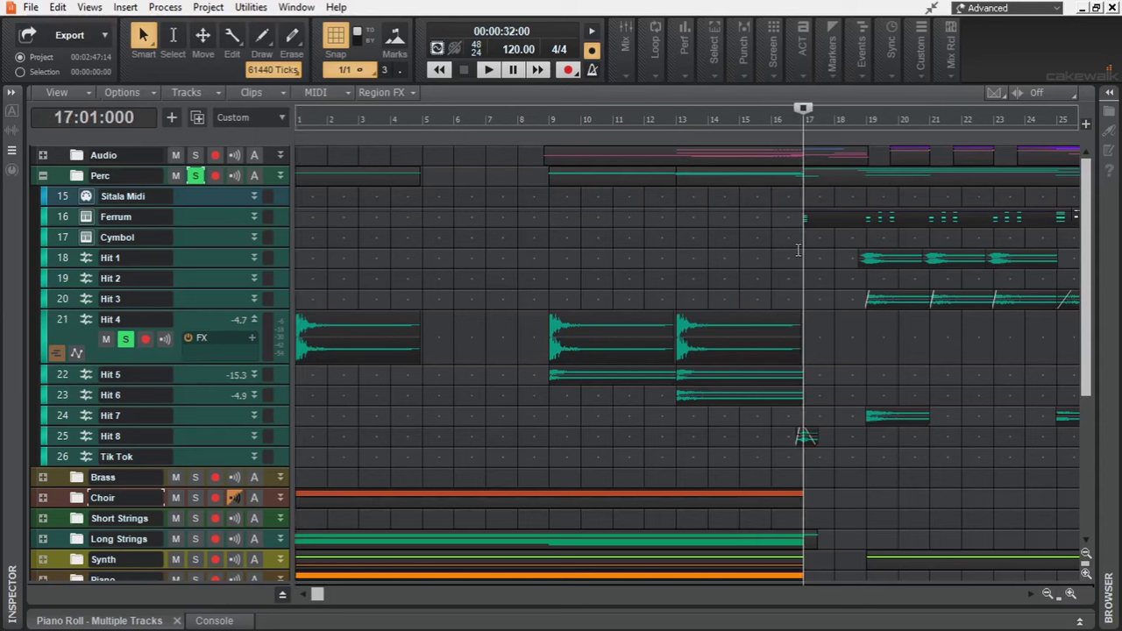
Step: Examine the Ferrum track's Kontakt Player patch and select Ferrum - Free Edition.nki in its library
{"action": "left_click", "coordinate": [87, 219]}
{"action": "left_click_drag", "start_coordinate": [511, 59], "coordinate": [333, 4]}
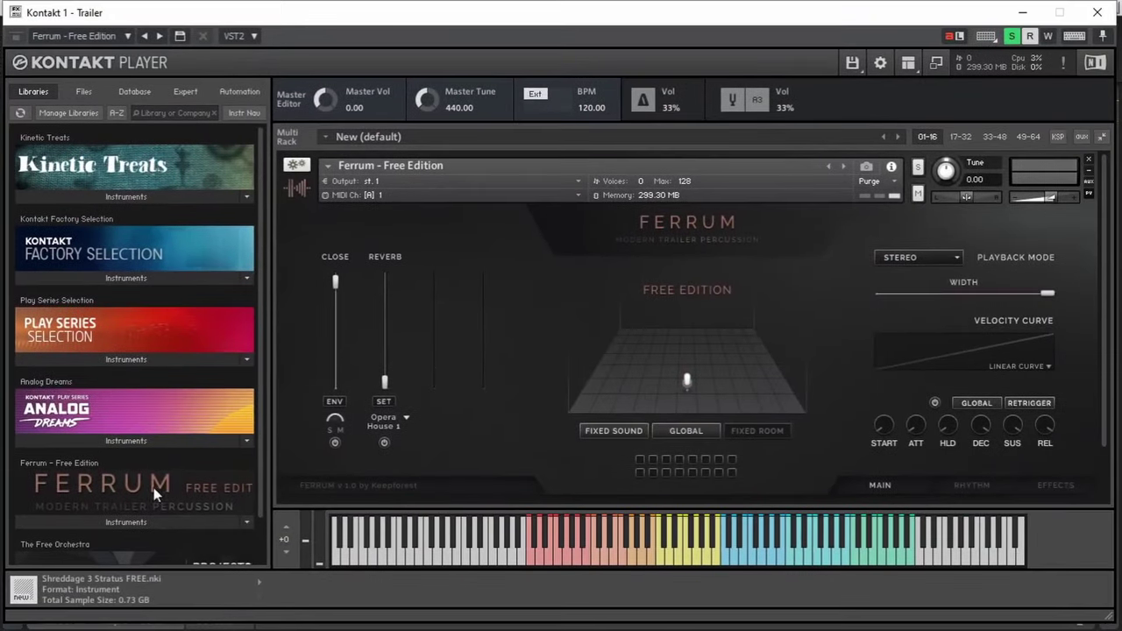
{"action": "scroll", "coordinate": [153, 487], "scroll_direction": "down", "scroll_amount": 1}
{"action": "left_click", "coordinate": [121, 481]}
{"action": "left_click", "coordinate": [96, 494]}
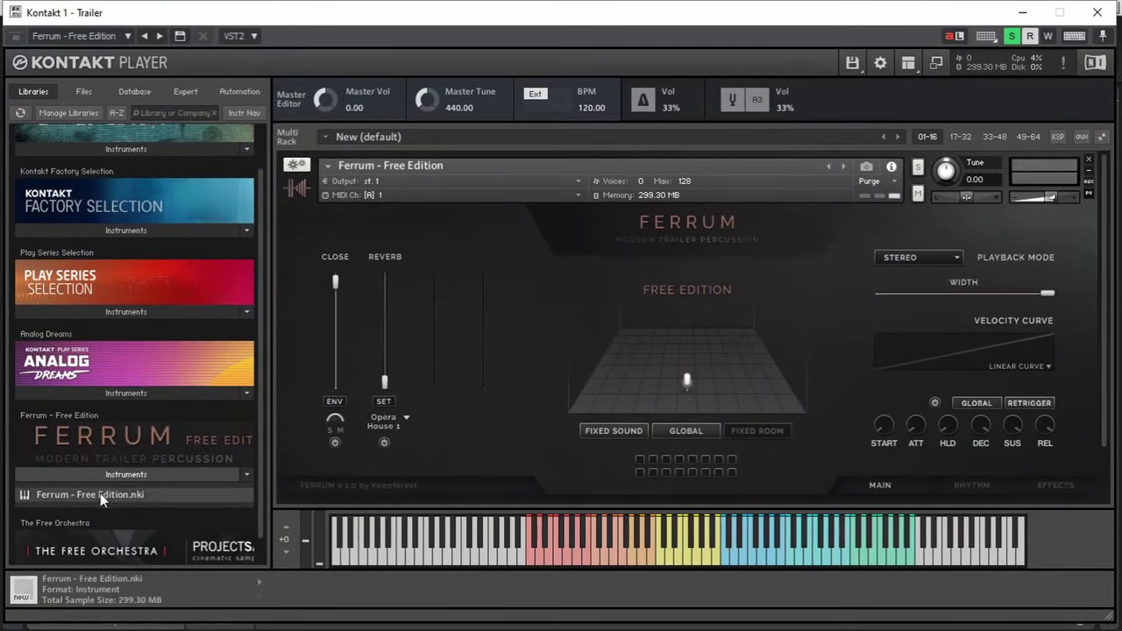
{"action": "left_click_drag", "start_coordinate": [1049, 196], "coordinate": [1037, 198]}
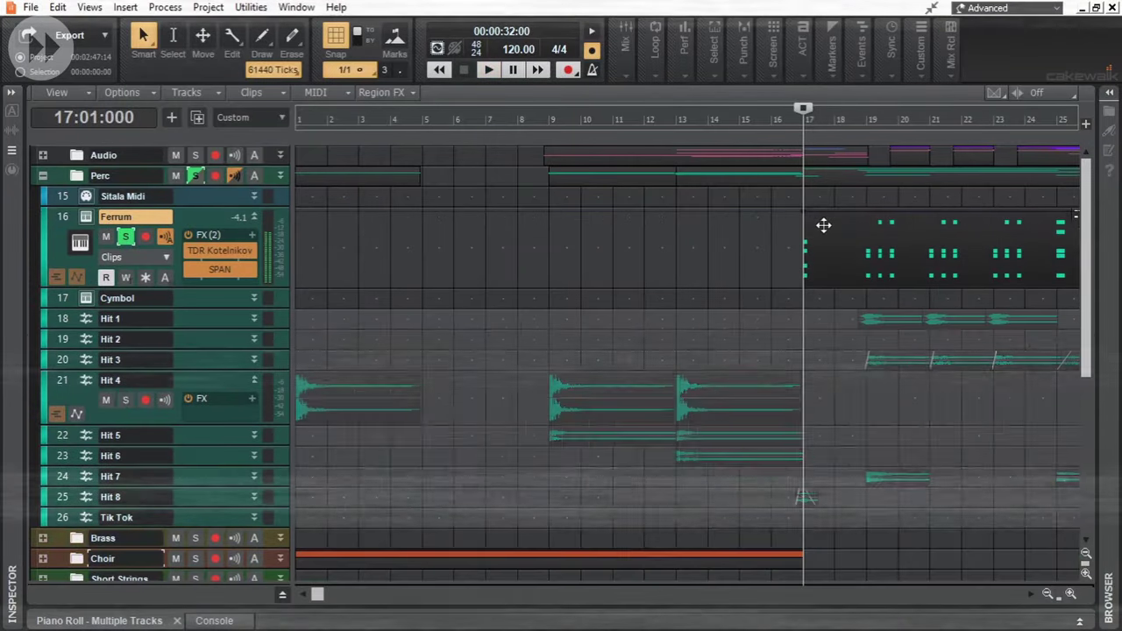
Step: Play the soloed Ferrum notes at bar 17 in the Piano Roll, return to the track view and collapse the Perc folder
{"action": "double_click", "coordinate": [823, 225]}
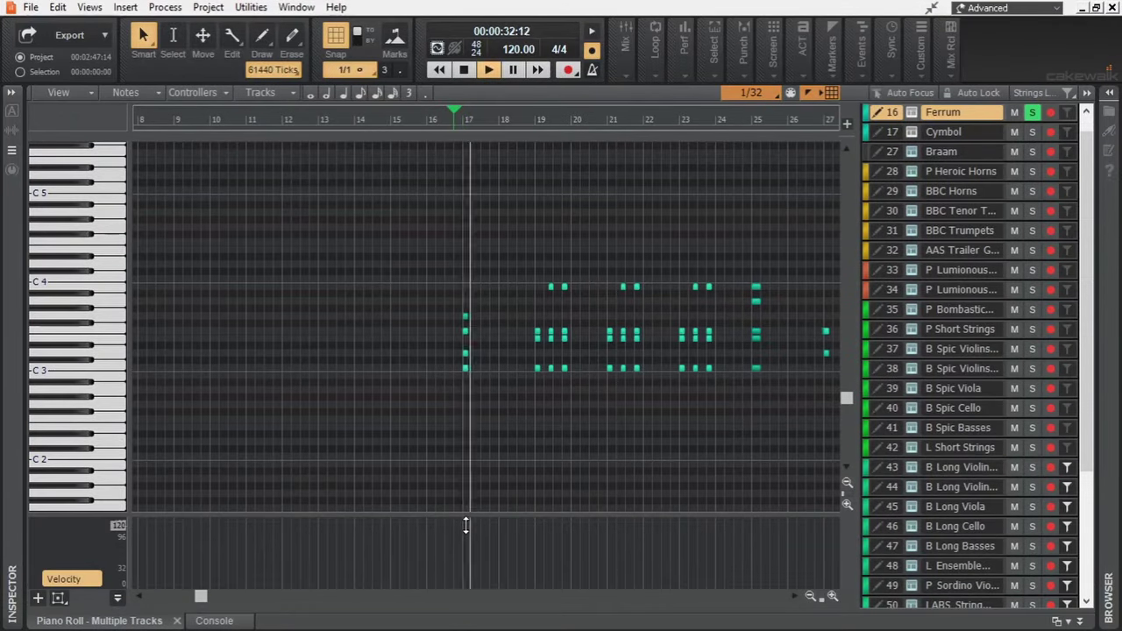
{"action": "key", "text": "space"}
{"action": "key", "text": "d"}
{"action": "left_click", "coordinate": [43, 175]}
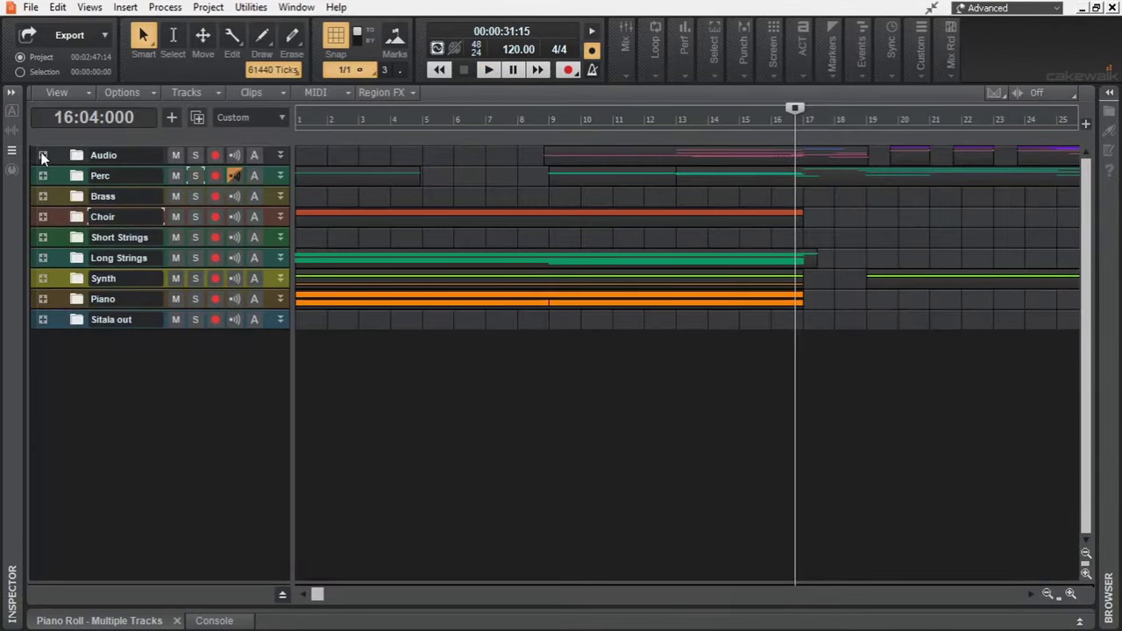
Step: Expand and solo the Audio folder, and play its whoosh and downer effects from bar 13
{"action": "left_click", "coordinate": [42, 155]}
{"action": "left_click", "coordinate": [194, 156]}
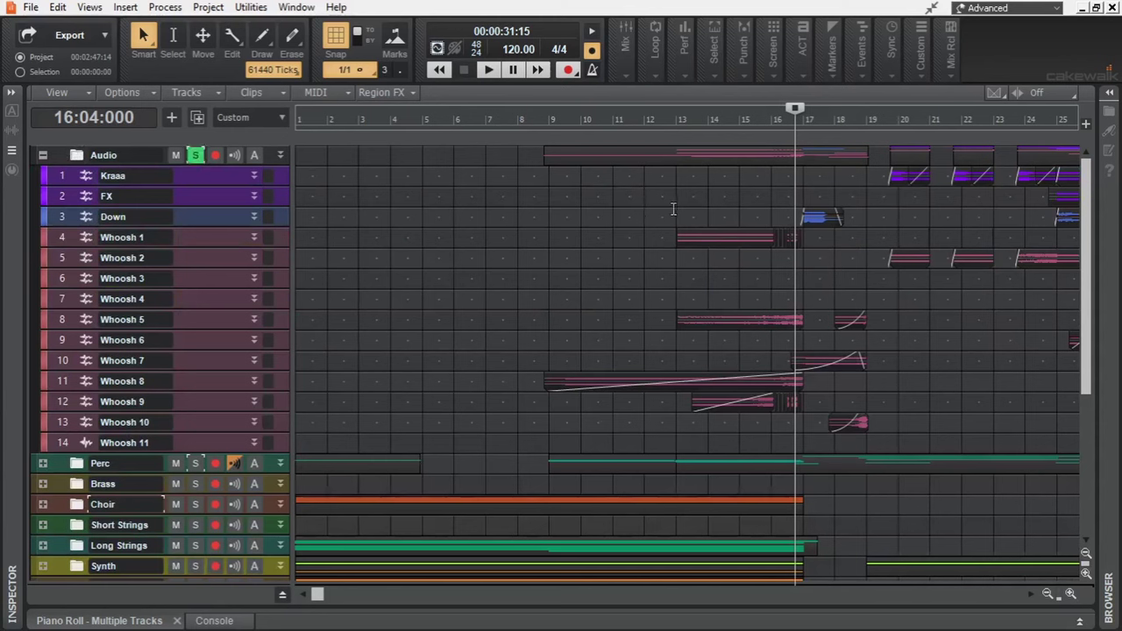
{"action": "key", "text": "space"}
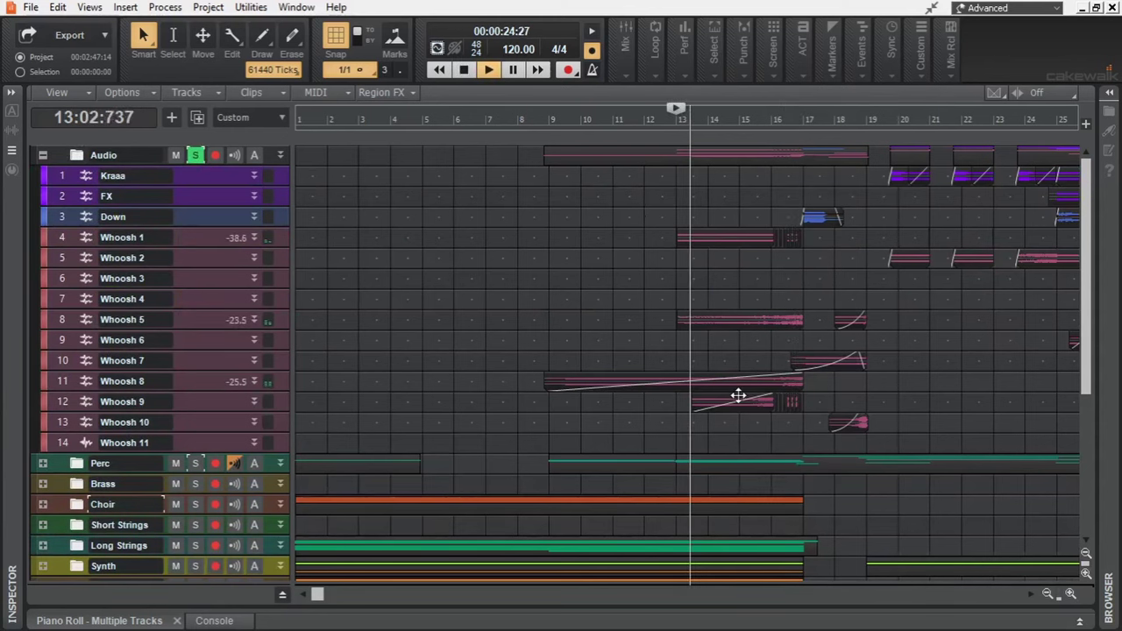
{"action": "scroll", "coordinate": [836, 286], "scroll_direction": "up", "scroll_amount": 2}
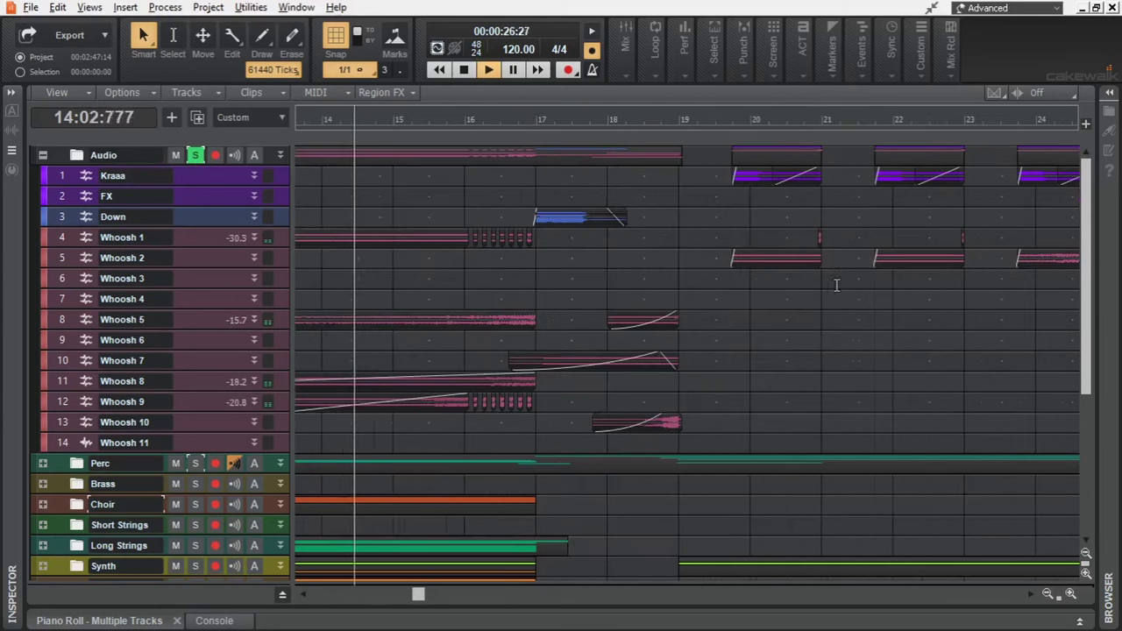
{"action": "scroll", "coordinate": [499, 269], "scroll_direction": "up", "scroll_amount": 1}
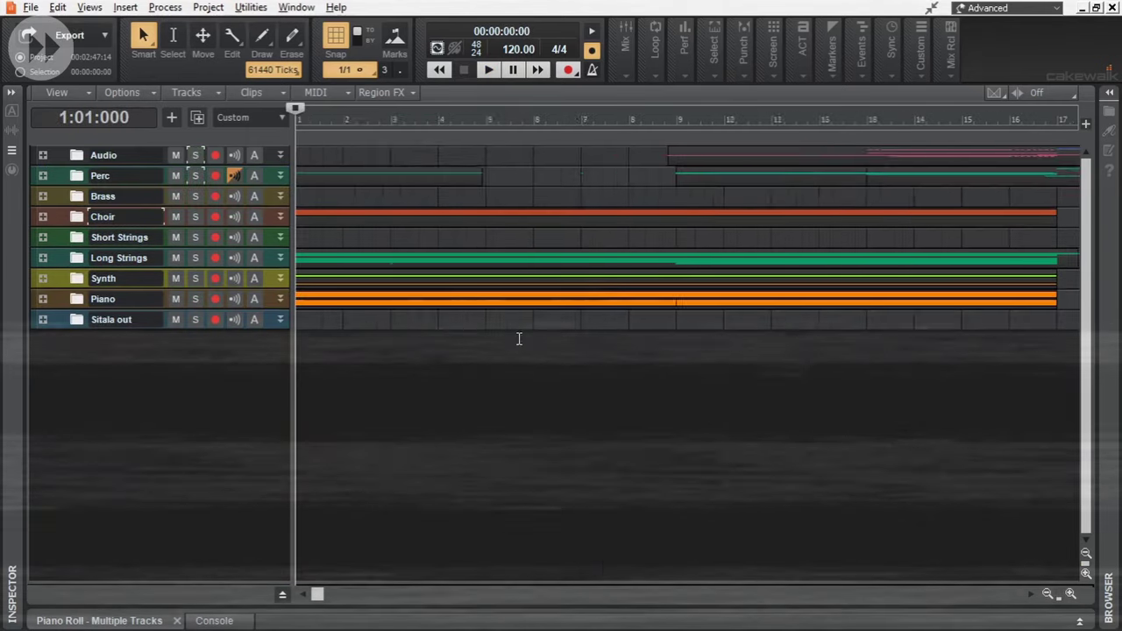
Step: Play the full intro from bar 1 with the Piano, Synth and Long Strings folders expanded
{"action": "scroll", "coordinate": [519, 338], "scroll_direction": "down", "scroll_amount": 3}
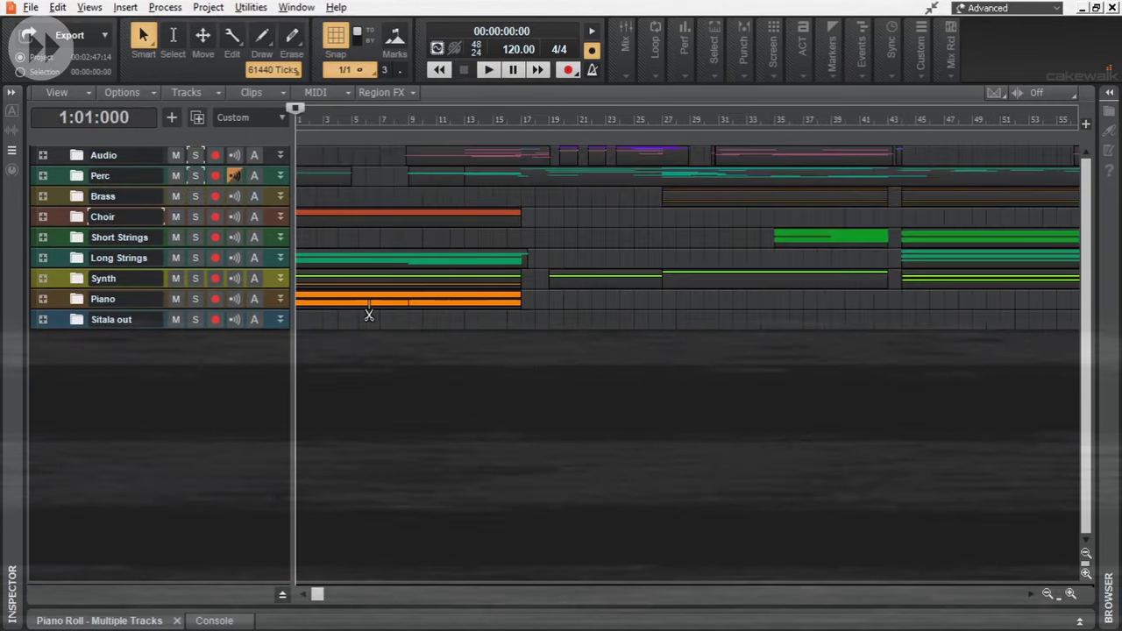
{"action": "key", "text": "space"}
{"action": "left_click", "coordinate": [42, 299]}
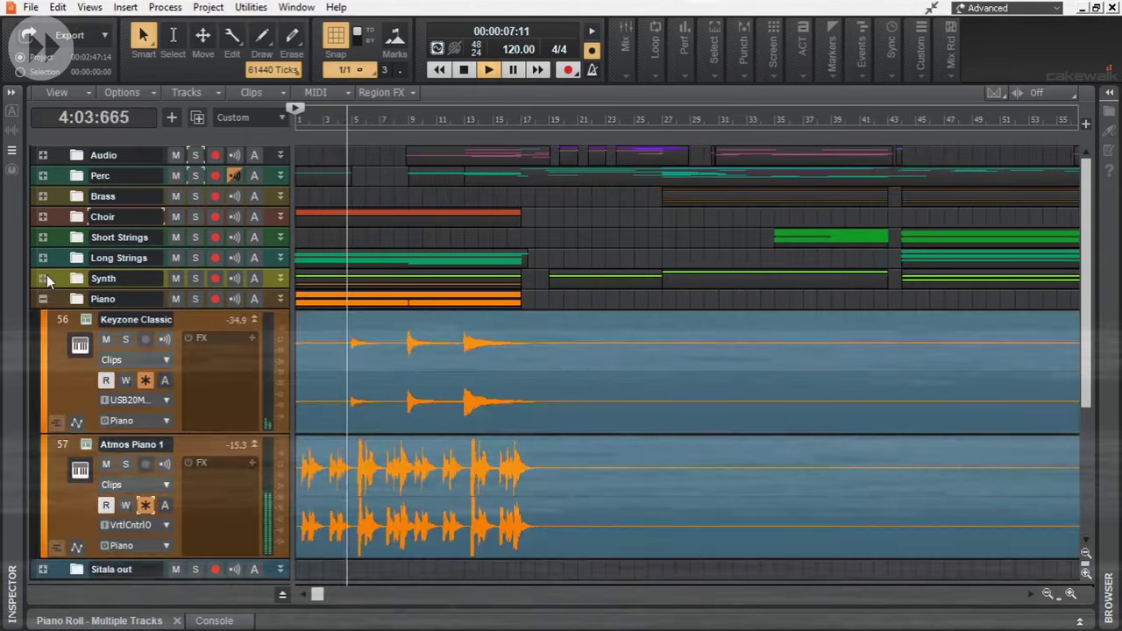
{"action": "left_click", "coordinate": [42, 278]}
{"action": "left_click", "coordinate": [42, 258]}
{"action": "scroll", "coordinate": [437, 333], "scroll_direction": "down", "scroll_amount": 2}
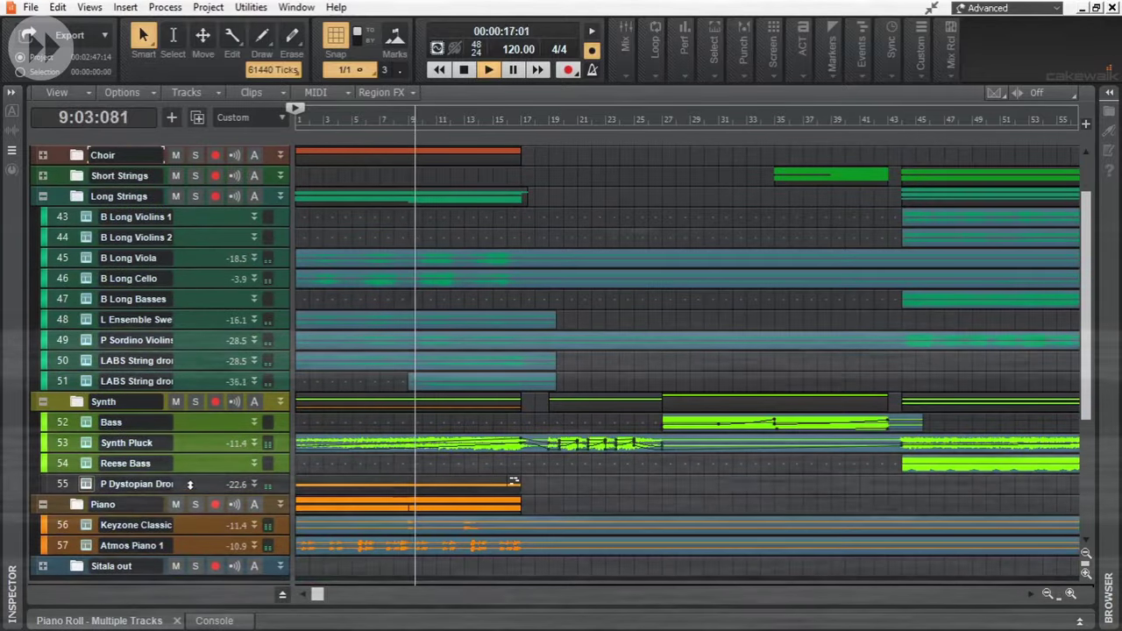
{"action": "key", "text": "space"}
Step: Examine the P Dystopian Drones track's Kontakt Player patch and close its window
{"action": "double_click", "coordinate": [86, 483]}
{"action": "left_click", "coordinate": [523, 562]}
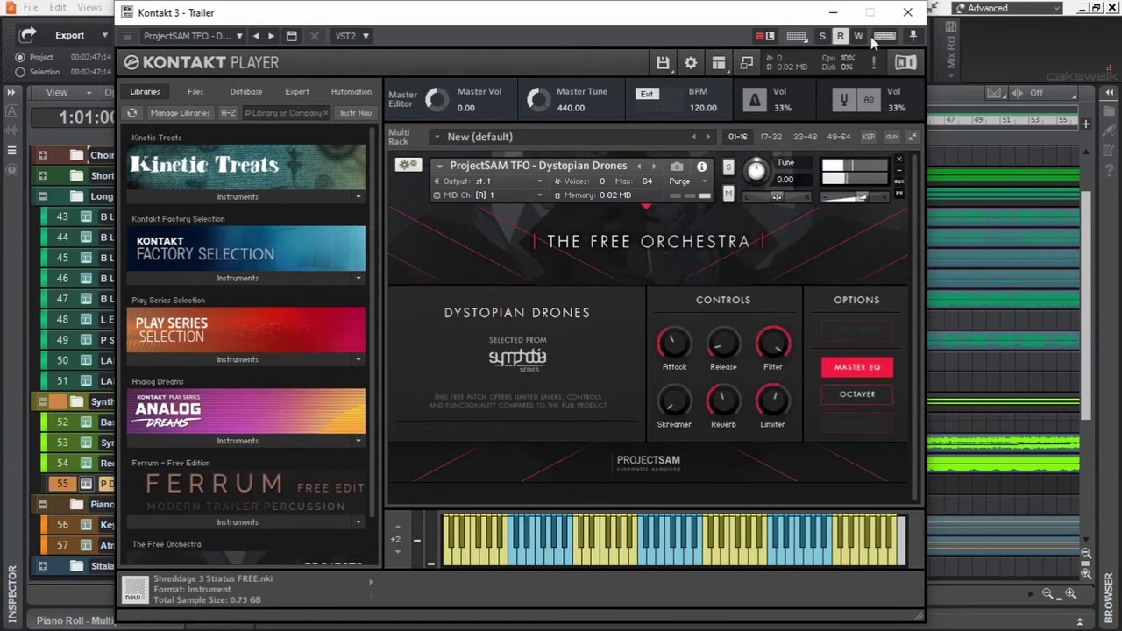
{"action": "left_click", "coordinate": [907, 12]}
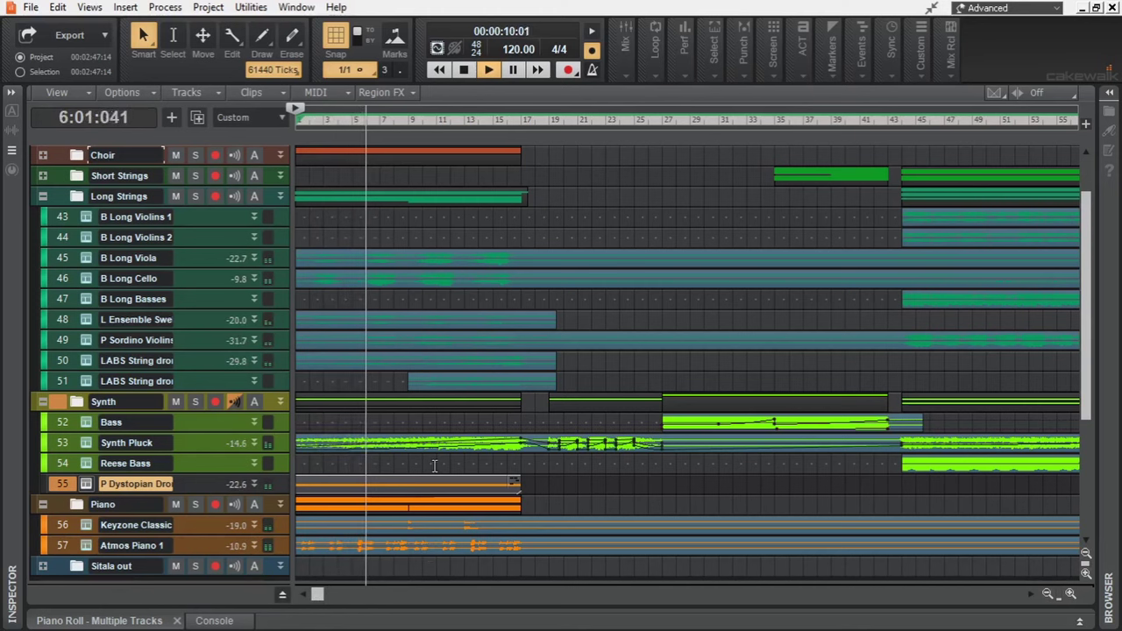
Step: Play on through the end of the intro, expand the Perc folder and stop playback
{"action": "scroll", "coordinate": [434, 465], "scroll_direction": "up", "scroll_amount": 3}
{"action": "scroll", "coordinate": [434, 465], "scroll_direction": "down", "scroll_amount": 3}
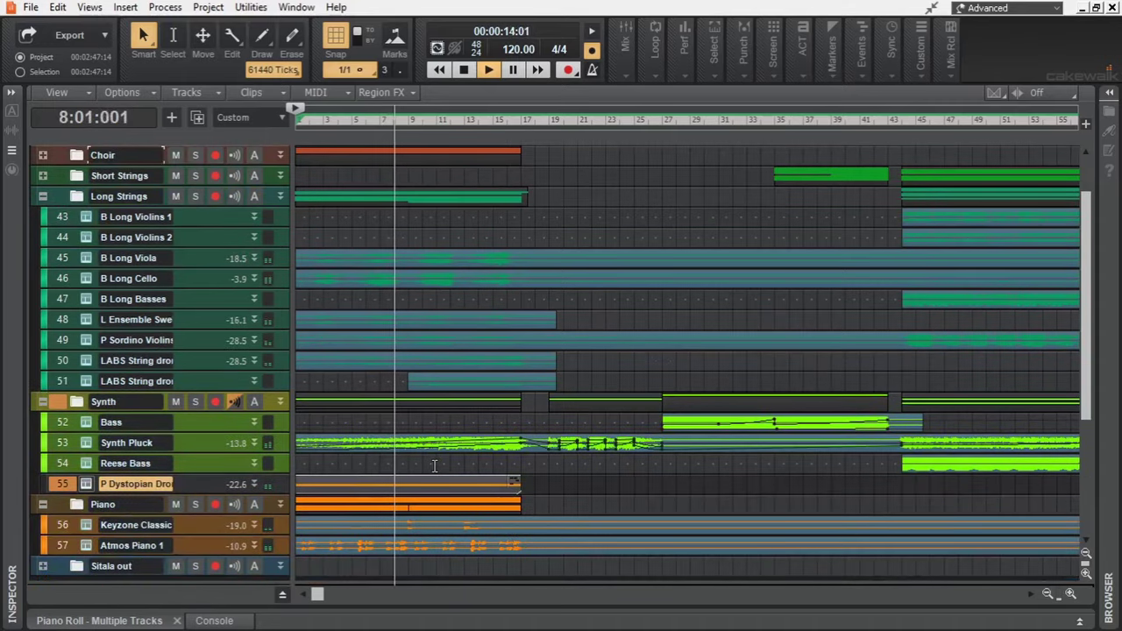
{"action": "scroll", "coordinate": [452, 462], "scroll_direction": "up", "scroll_amount": 3}
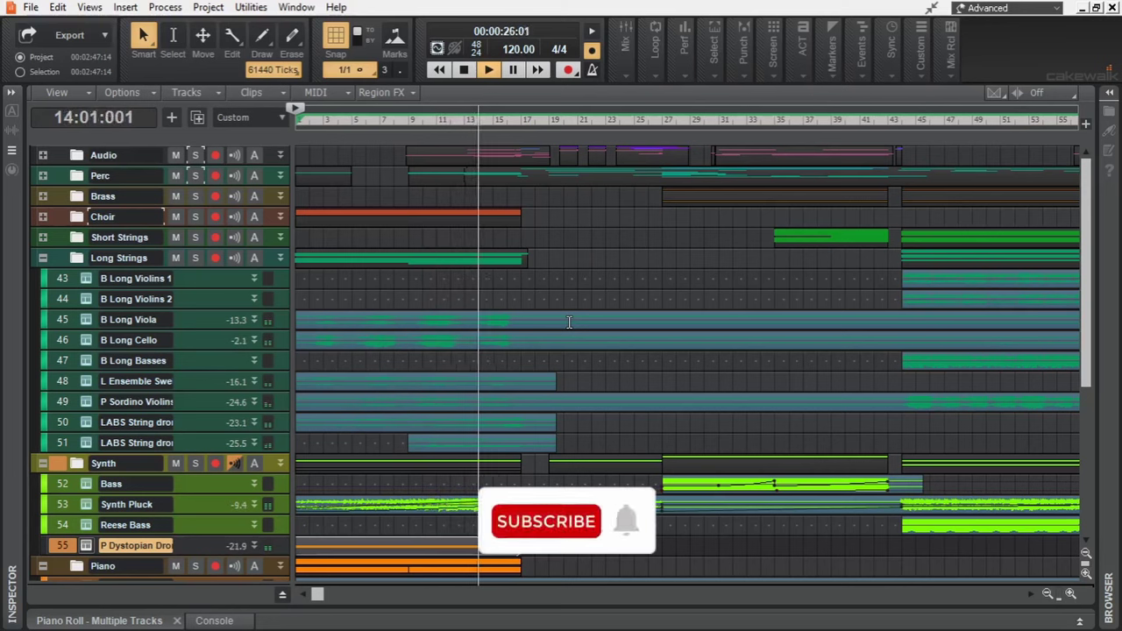
{"action": "left_click", "coordinate": [43, 177]}
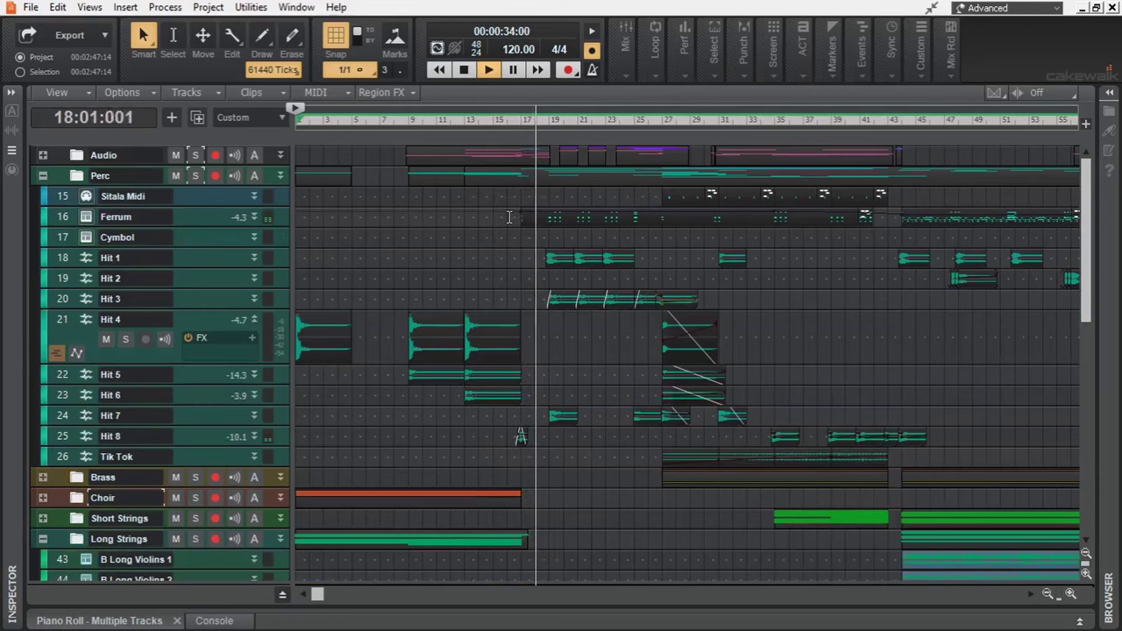
{"action": "key", "text": "space"}
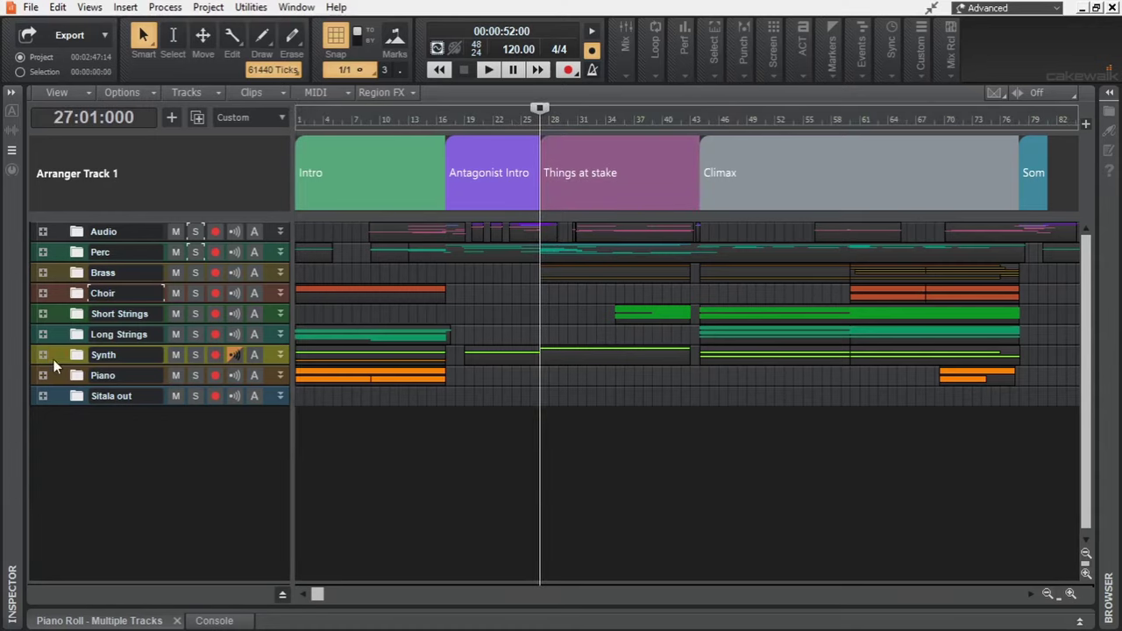
Step: Expand the Synth folder, enlarge the Bass track and play its soloed notes from bar 27 in the Piano Roll
{"action": "left_click", "coordinate": [43, 354]}
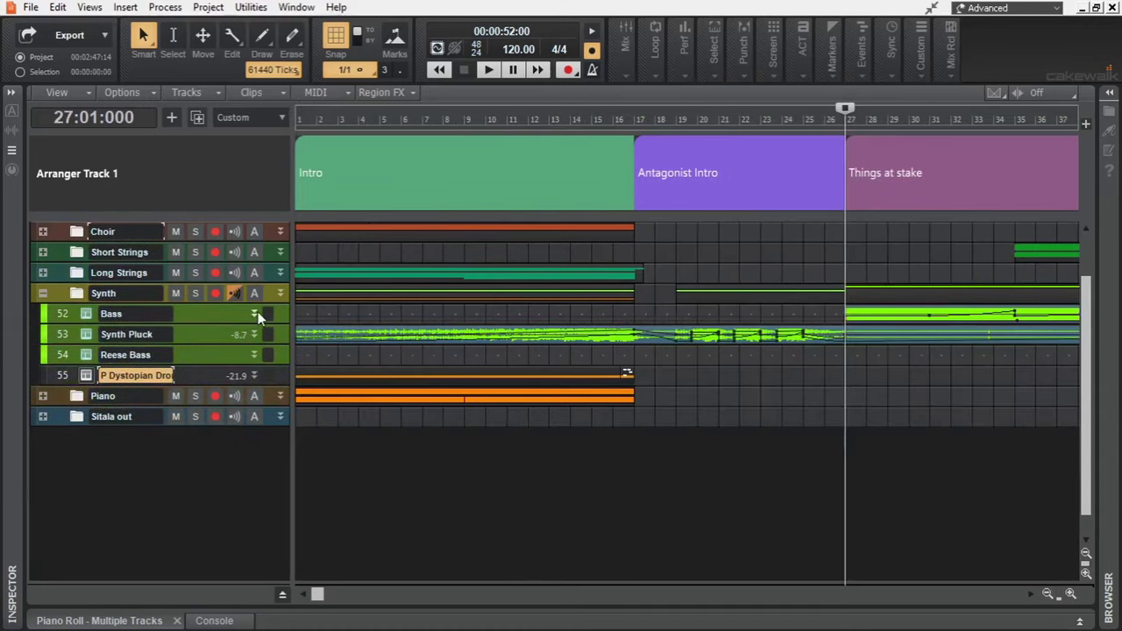
{"action": "left_click", "coordinate": [254, 314]}
{"action": "left_click", "coordinate": [126, 334]}
{"action": "left_click_drag", "start_coordinate": [181, 344], "coordinate": [170, 399]}
{"action": "left_click_drag", "start_coordinate": [318, 594], "coordinate": [450, 592]}
{"action": "double_click", "coordinate": [471, 318]}
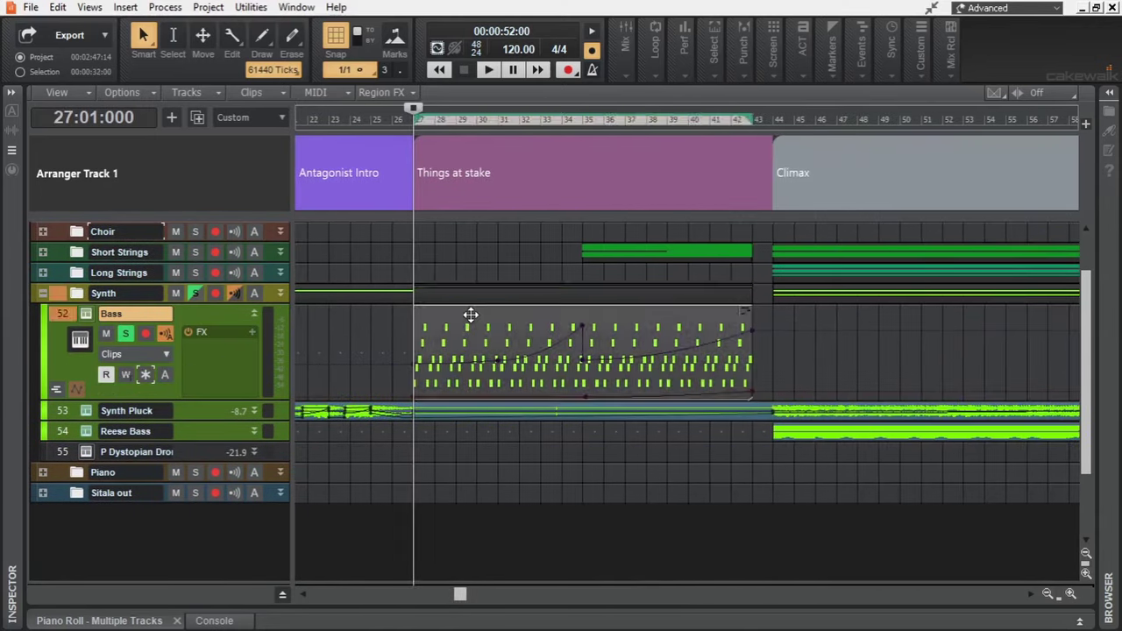
{"action": "key", "text": "space"}
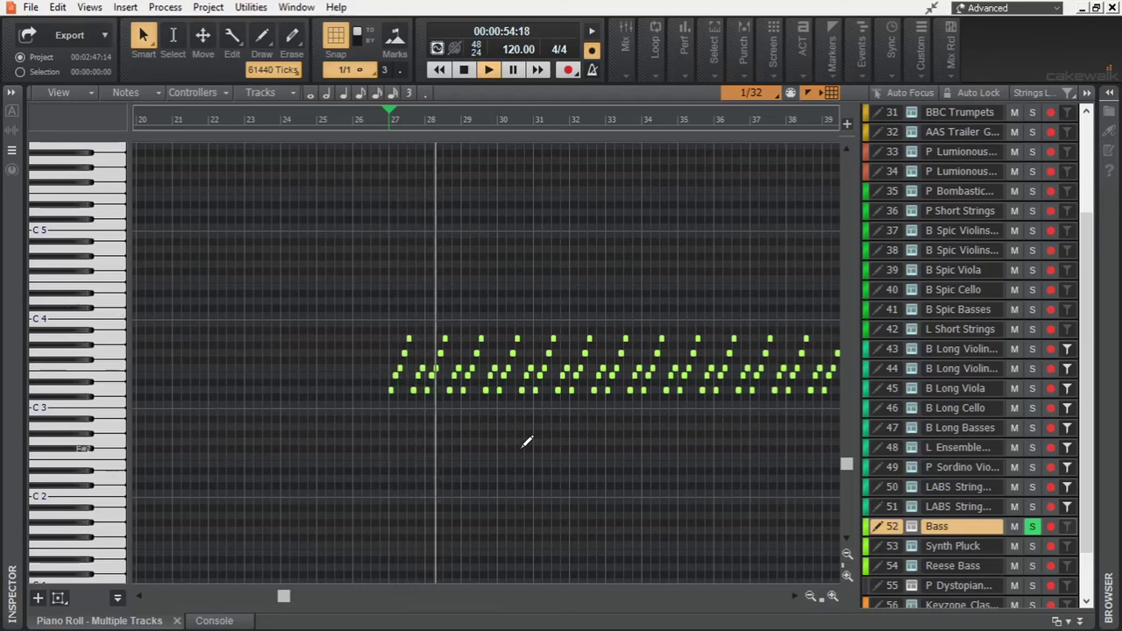
{"action": "key", "text": "space"}
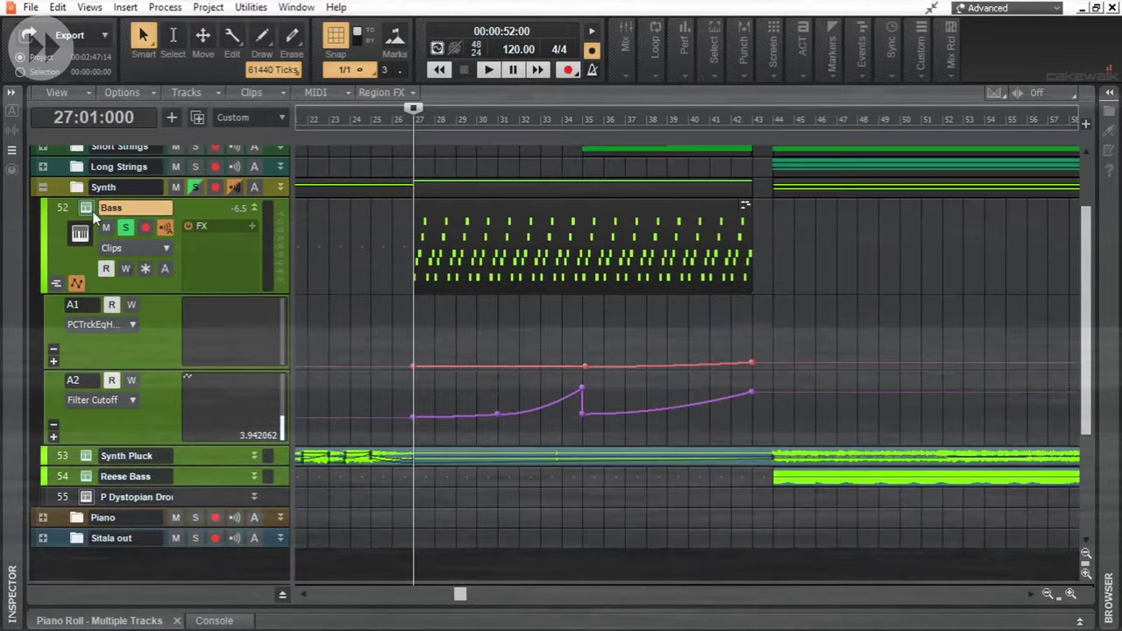
Step: Examine the Bass track's instrument patch and close its window
{"action": "left_click", "coordinate": [92, 213]}
{"action": "left_click_drag", "start_coordinate": [442, 26], "coordinate": [532, 70]}
{"action": "left_click", "coordinate": [931, 56]}
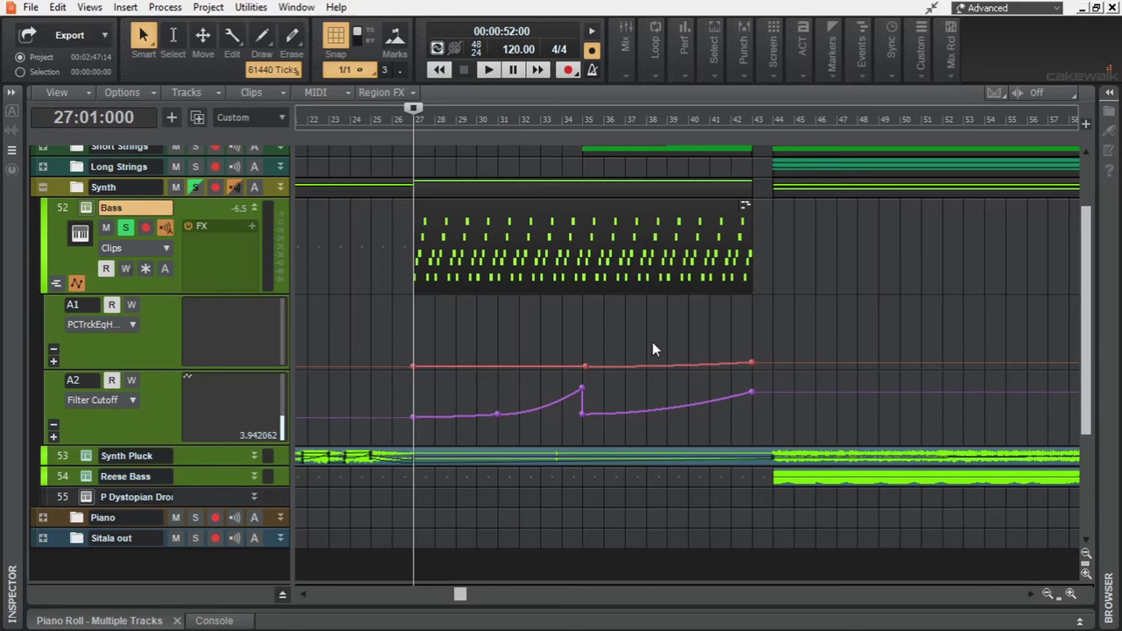
Step: Play the soloed Bass track from bar 31 alongside its EQ and Filter Cutoff automation lanes
{"action": "left_click", "coordinate": [494, 378]}
{"action": "key", "text": "space"}
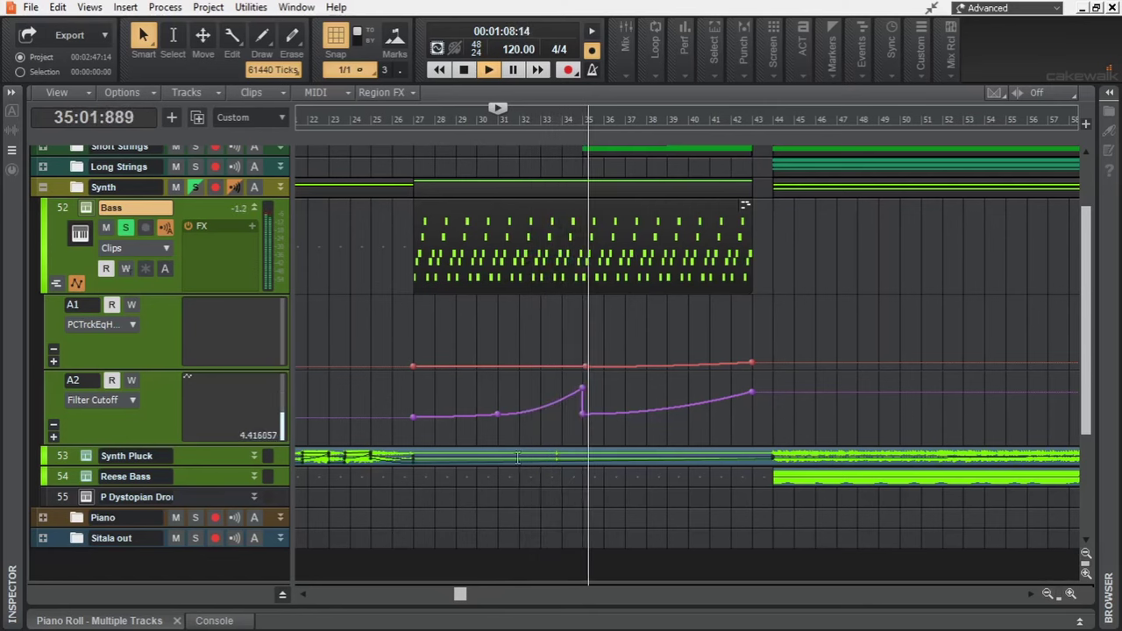
{"action": "key", "text": "space"}
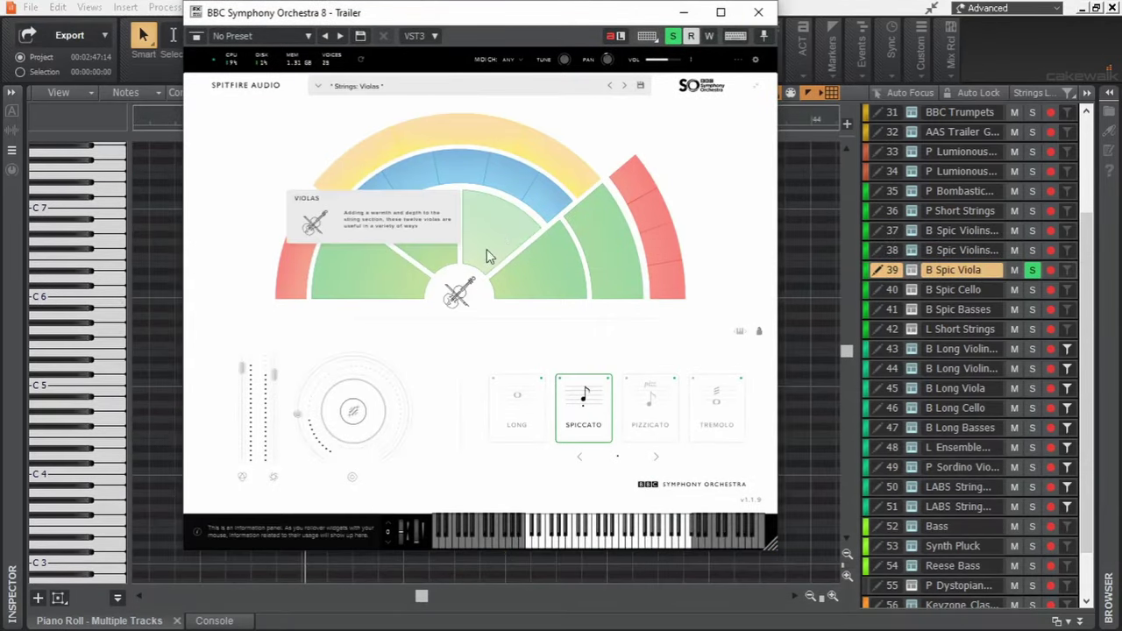
Step: Close the B Spic Viola patch window, and examine the B Spic Violins and Viola notes with those tracks soloed
{"action": "left_click", "coordinate": [765, 15]}
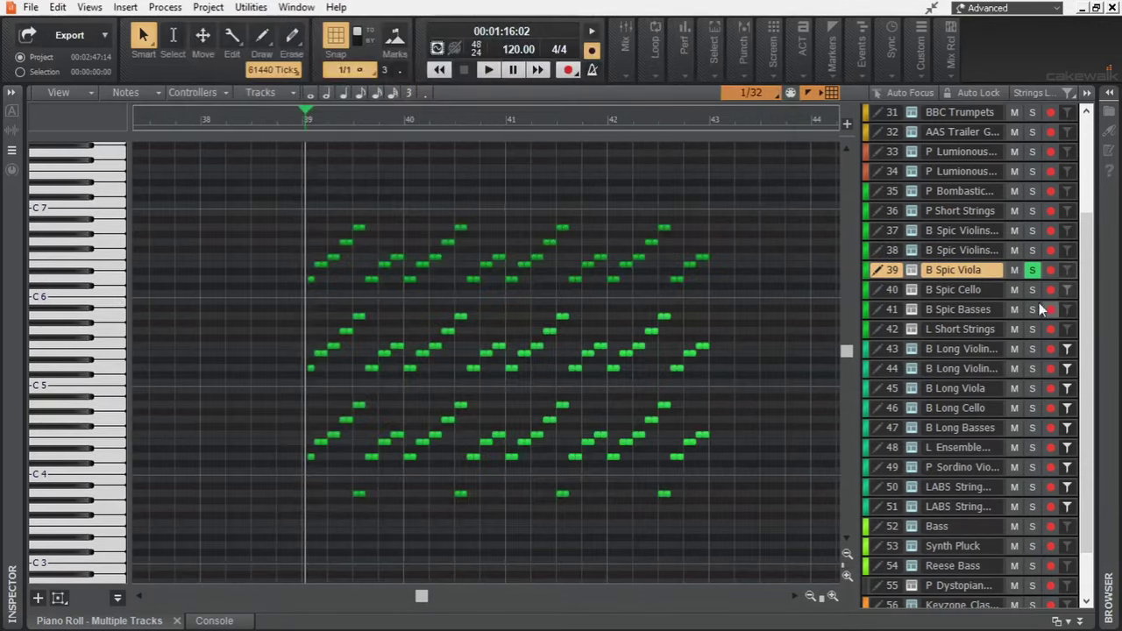
{"action": "left_click", "coordinate": [1032, 250]}
{"action": "left_click", "coordinate": [1032, 230]}
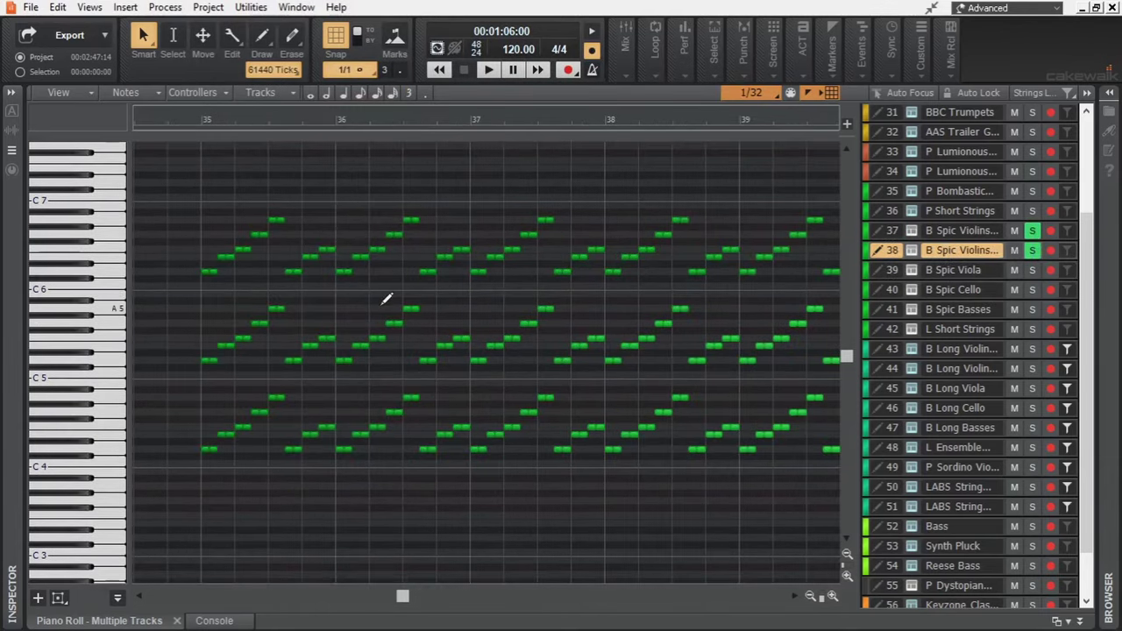
{"action": "left_click", "coordinate": [1033, 251]}
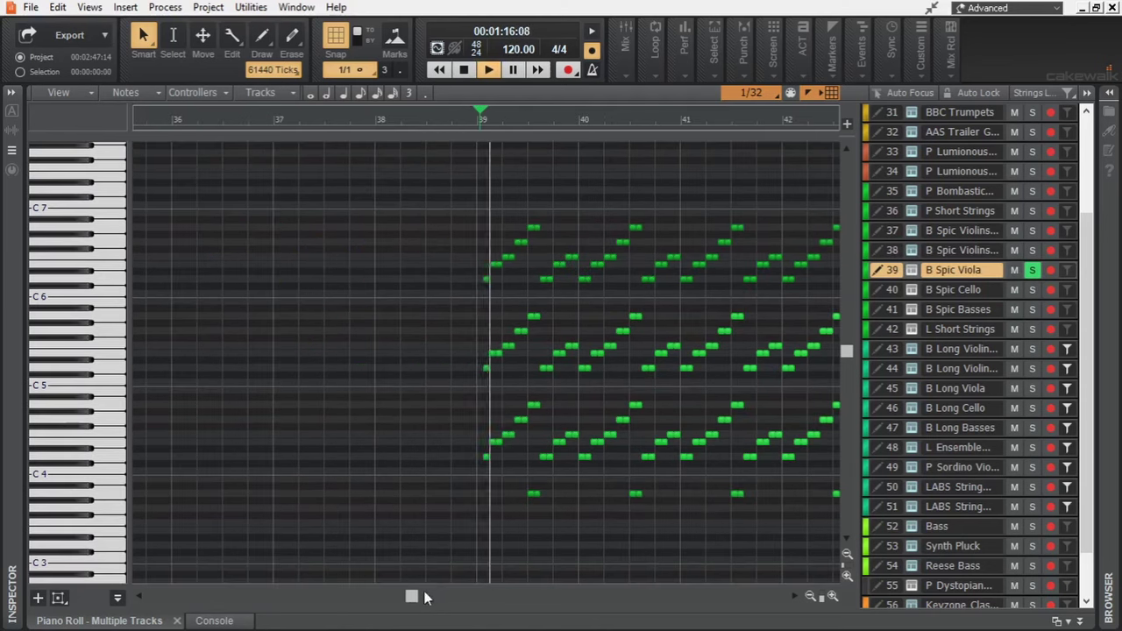
{"action": "left_click_drag", "start_coordinate": [408, 593], "coordinate": [428, 600]}
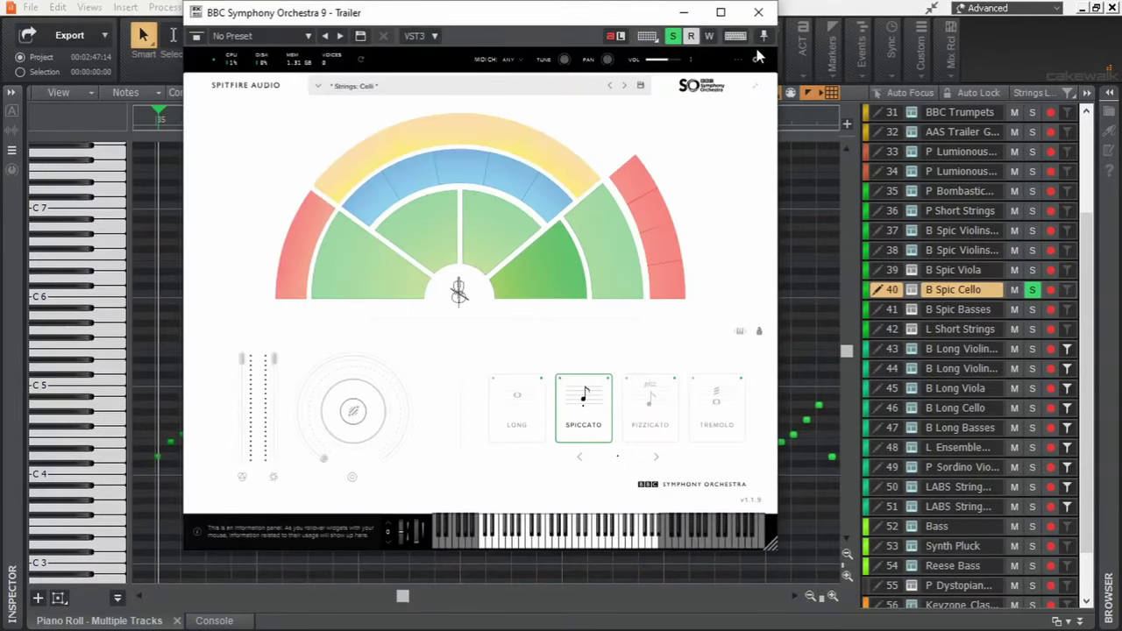
Step: Close the B Spic Cello patch window, and play the soloed B Spic Cello and B Spic Basses notes from bar 35
{"action": "left_click", "coordinate": [759, 14]}
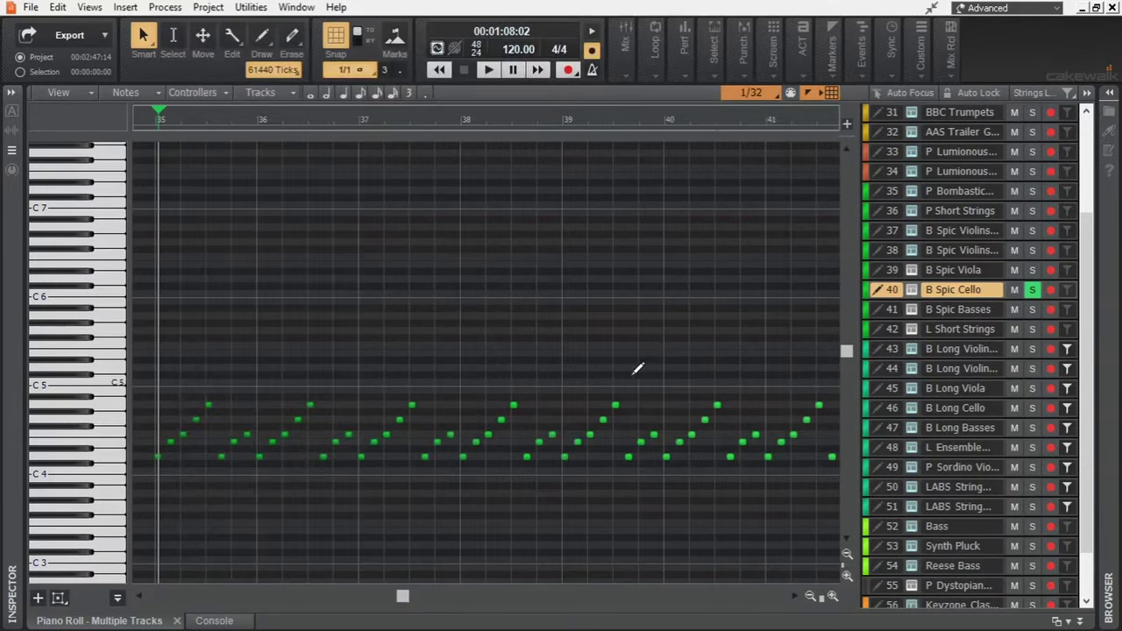
{"action": "key", "text": "space"}
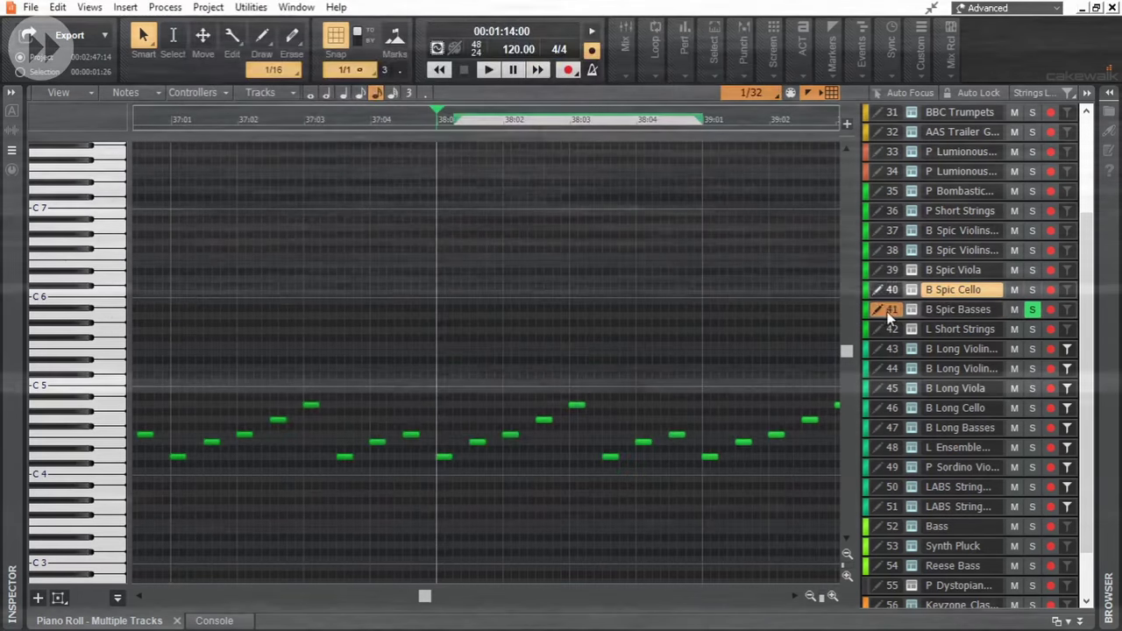
{"action": "left_click", "coordinate": [888, 316]}
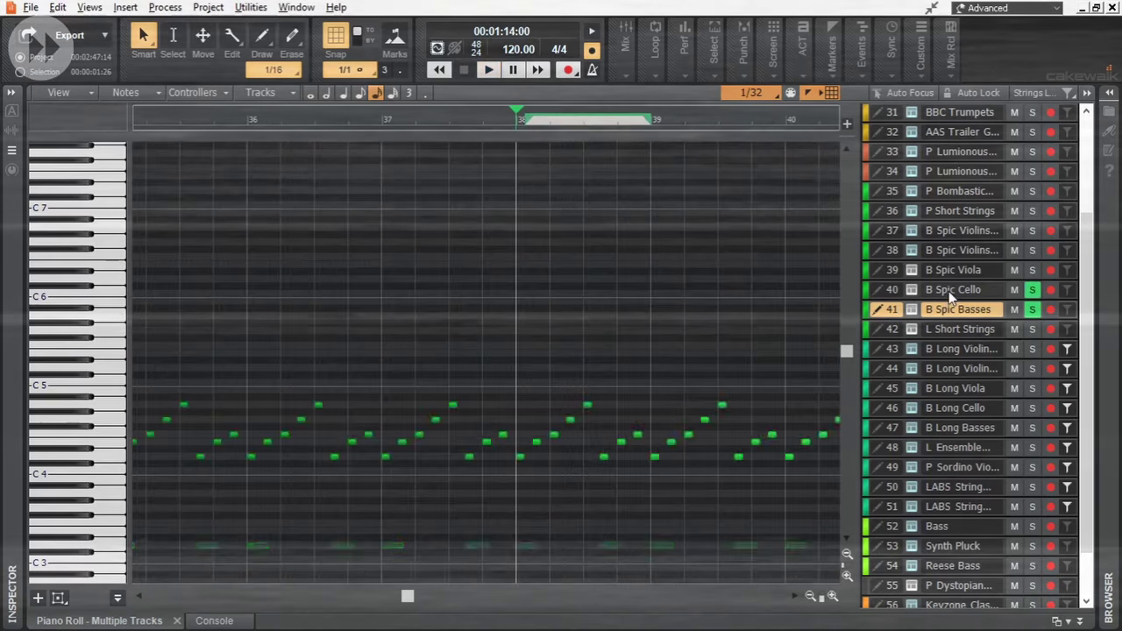
{"action": "left_click", "coordinate": [951, 292]}
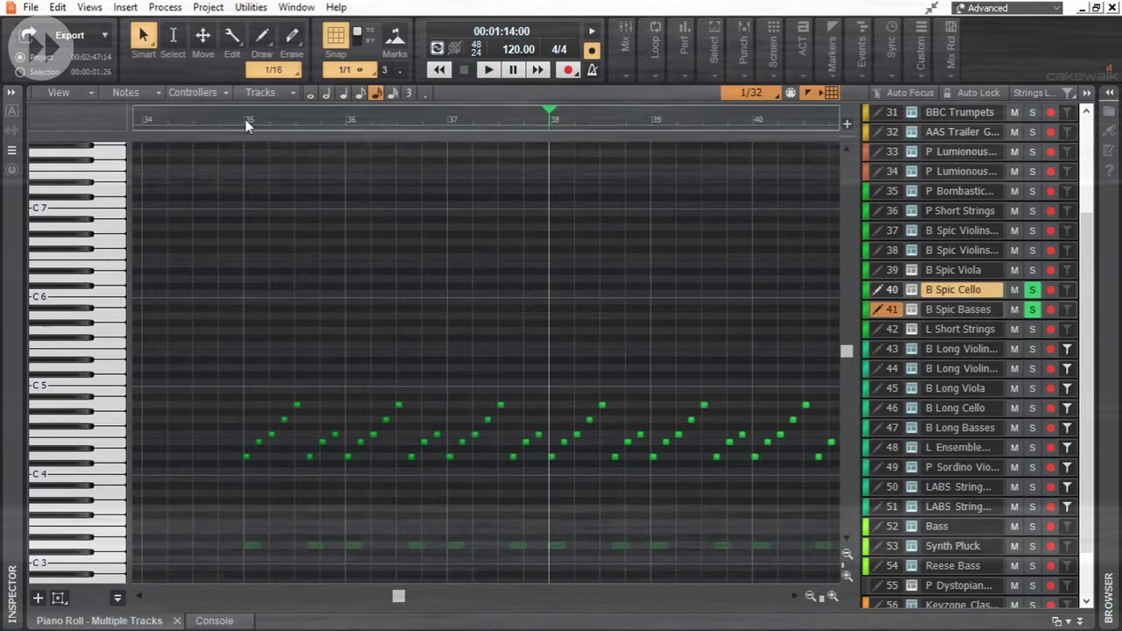
{"action": "left_click", "coordinate": [246, 125]}
{"action": "key", "text": "space"}
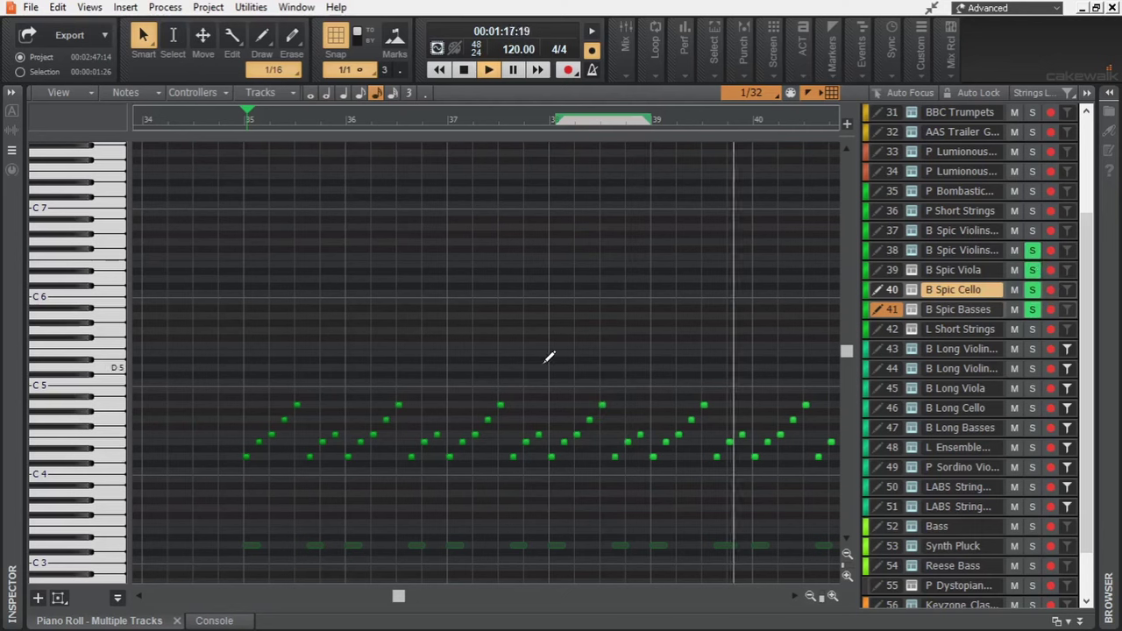
Step: Show the L Short Strings notes in the Piano Roll and open that track's instrument
{"action": "left_click", "coordinate": [960, 310]}
{"action": "left_click", "coordinate": [912, 332]}
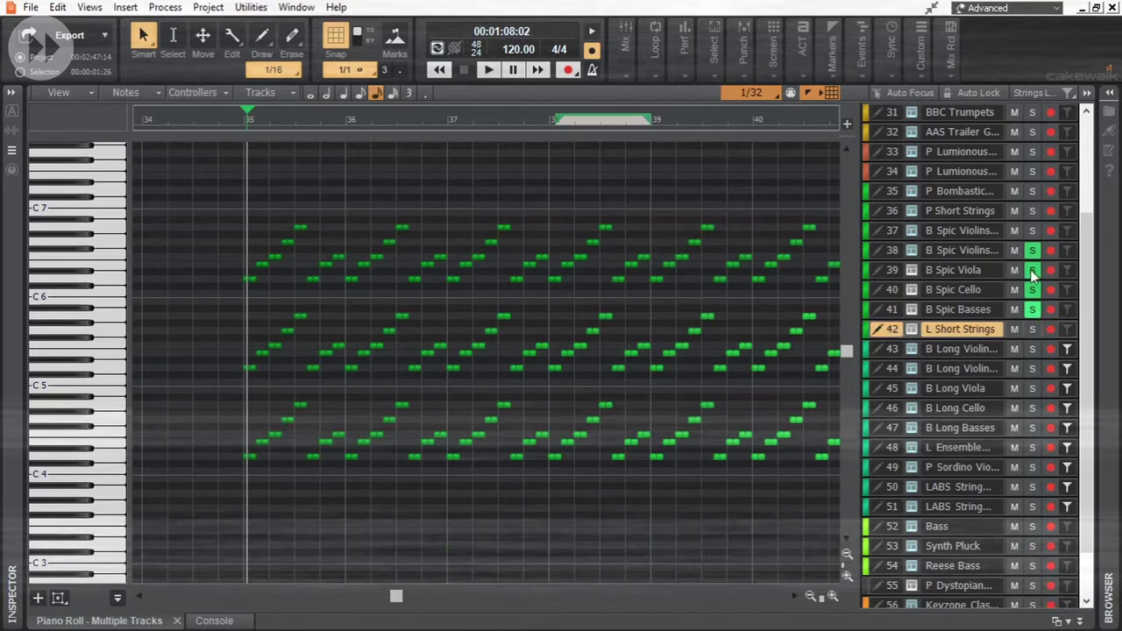
{"action": "left_click", "coordinate": [912, 332]}
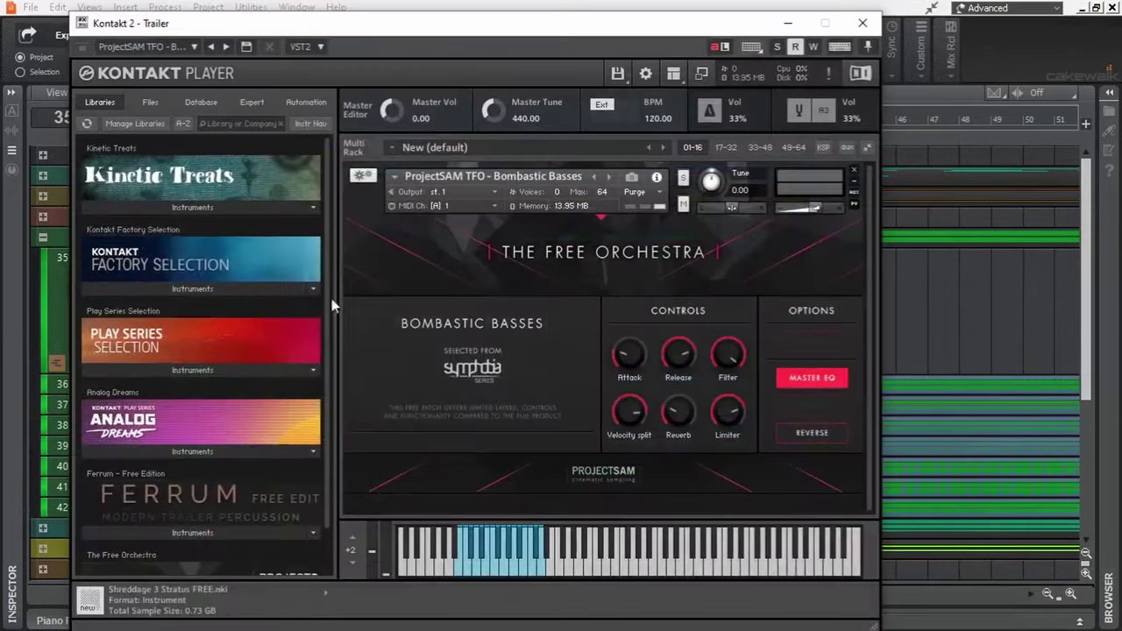
Step: Expand The Free Orchestra's instrument list in Kontakt Player and point out the Bombastic Basses patch
{"action": "scroll", "coordinate": [300, 364], "scroll_direction": "down", "scroll_amount": 1}
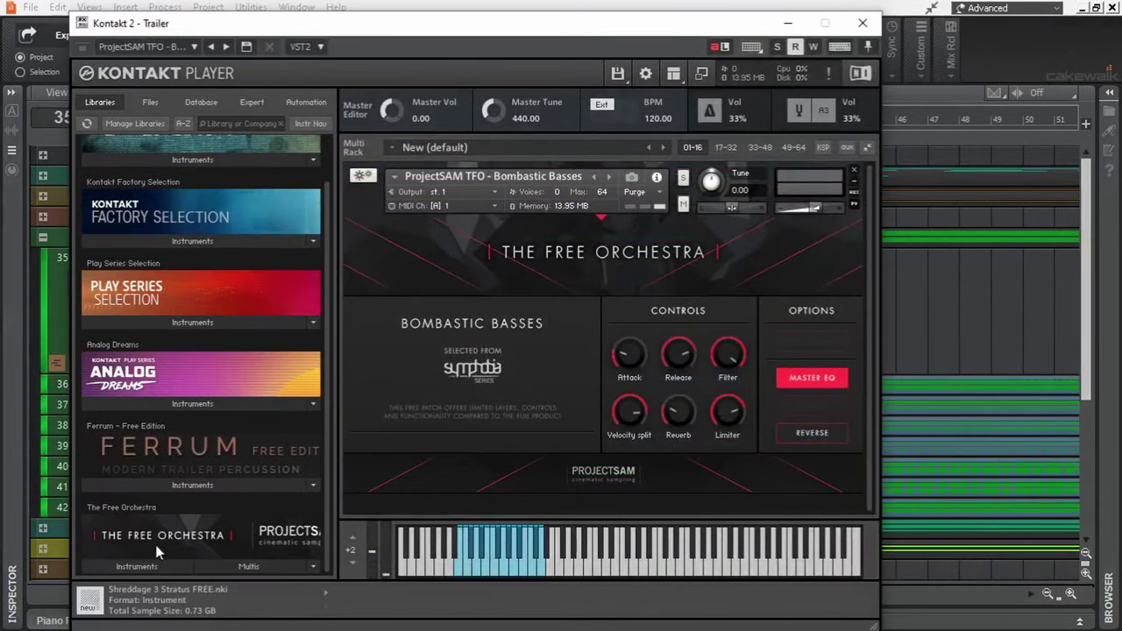
{"action": "left_click", "coordinate": [167, 566]}
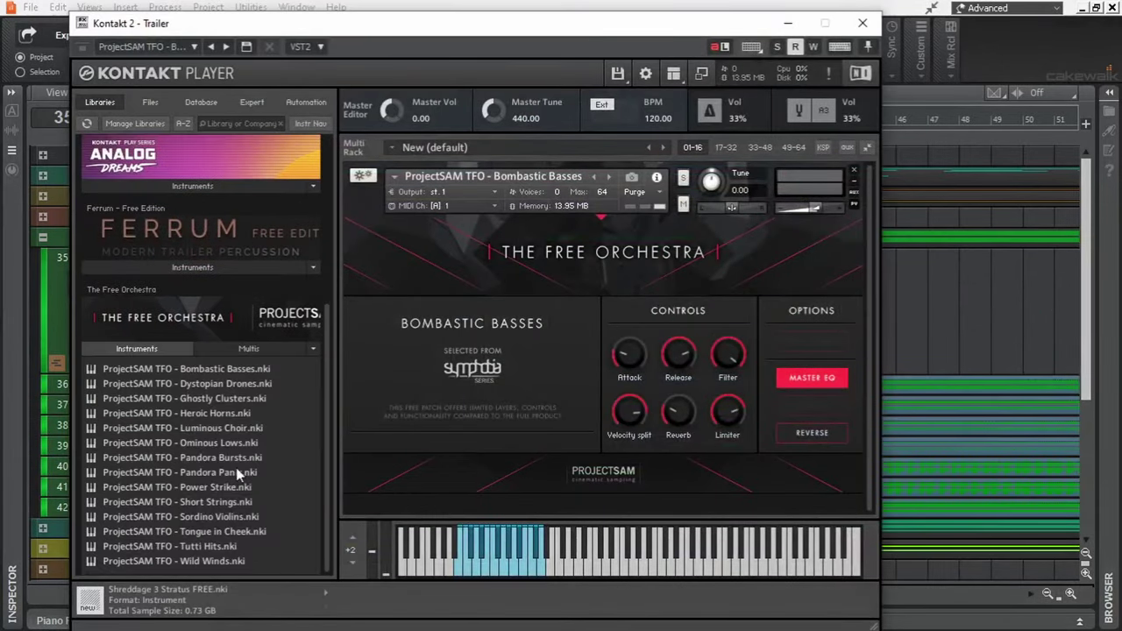
{"action": "left_click", "coordinate": [237, 370]}
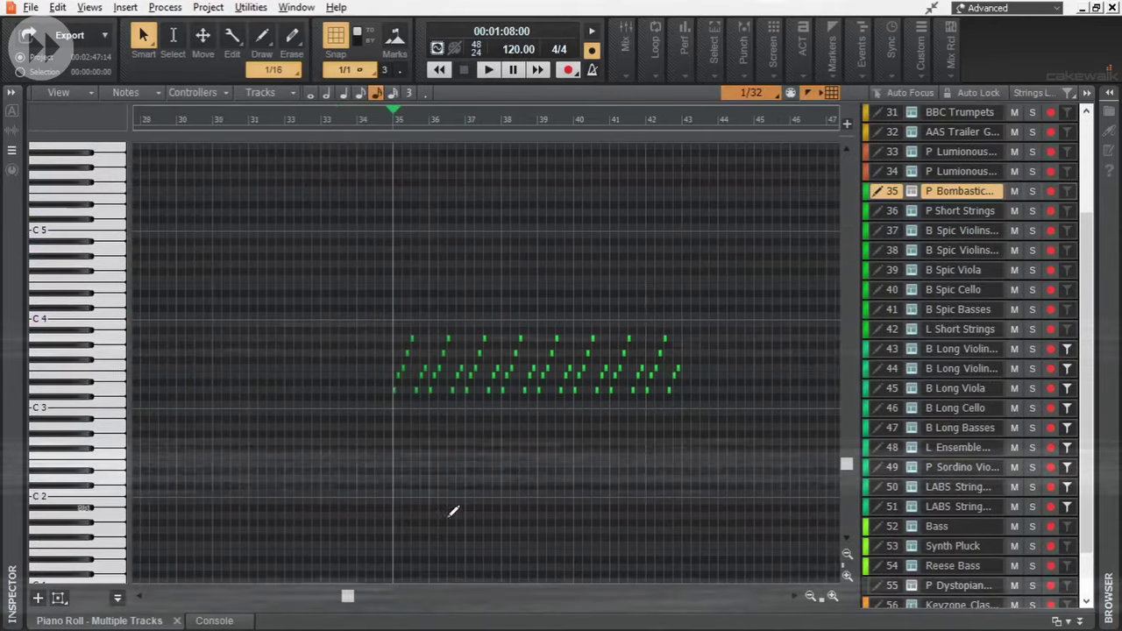
Step: Solo the P Bombastic Basses track and play its notes from bar 35
{"action": "left_click", "coordinate": [1032, 191]}
{"action": "key", "text": "space"}
{"action": "key", "text": "space"}
Step: Enlarge the Perc folder's tracks and play the soloed hits from about bar 30
{"action": "scroll", "coordinate": [526, 365], "scroll_direction": "down", "scroll_amount": 3}
{"action": "left_click_drag", "start_coordinate": [210, 199], "coordinate": [621, 339]}
{"action": "left_click_drag", "start_coordinate": [432, 582], "coordinate": [432, 334]}
{"action": "scroll", "coordinate": [383, 272], "scroll_direction": "up", "scroll_amount": 3}
{"action": "left_click", "coordinate": [246, 119]}
{"action": "key", "text": "space"}
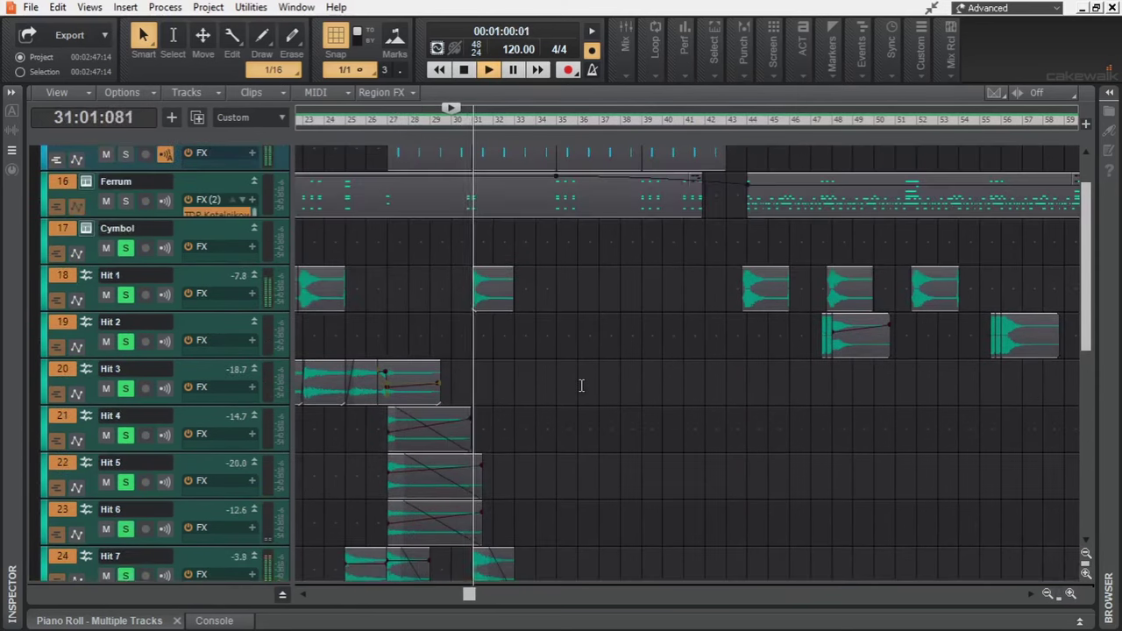
{"action": "scroll", "coordinate": [582, 385], "scroll_direction": "down", "scroll_amount": 4}
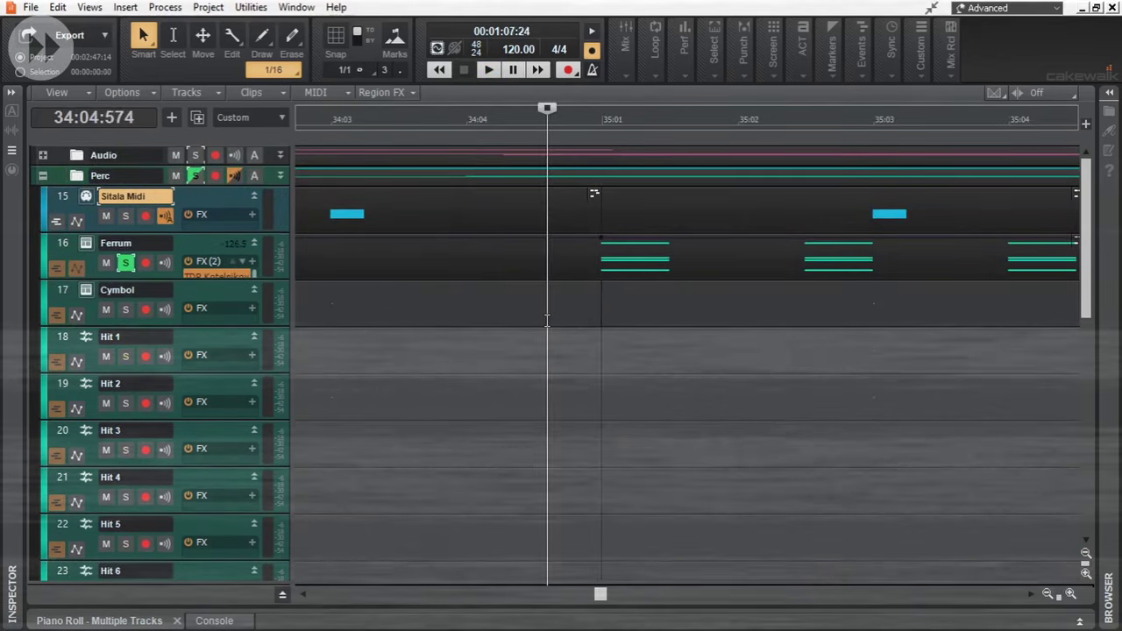
Step: Play the soloed Tik Tok track from just before bar 30
{"action": "scroll", "coordinate": [660, 328], "scroll_direction": "down", "scroll_amount": 3}
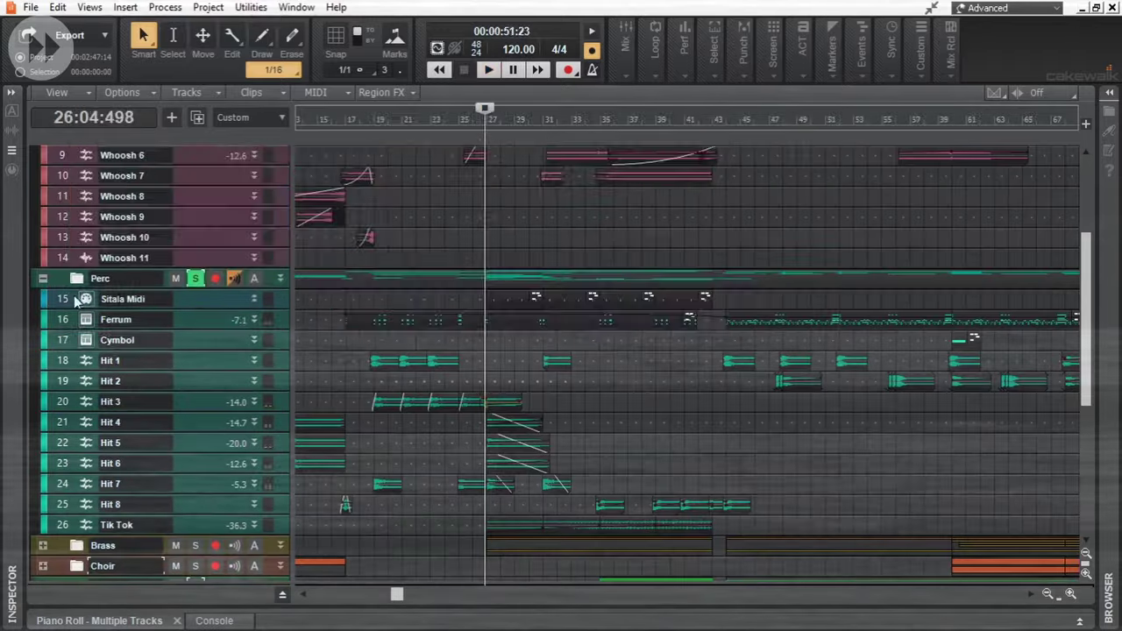
{"action": "left_click", "coordinate": [349, 366]}
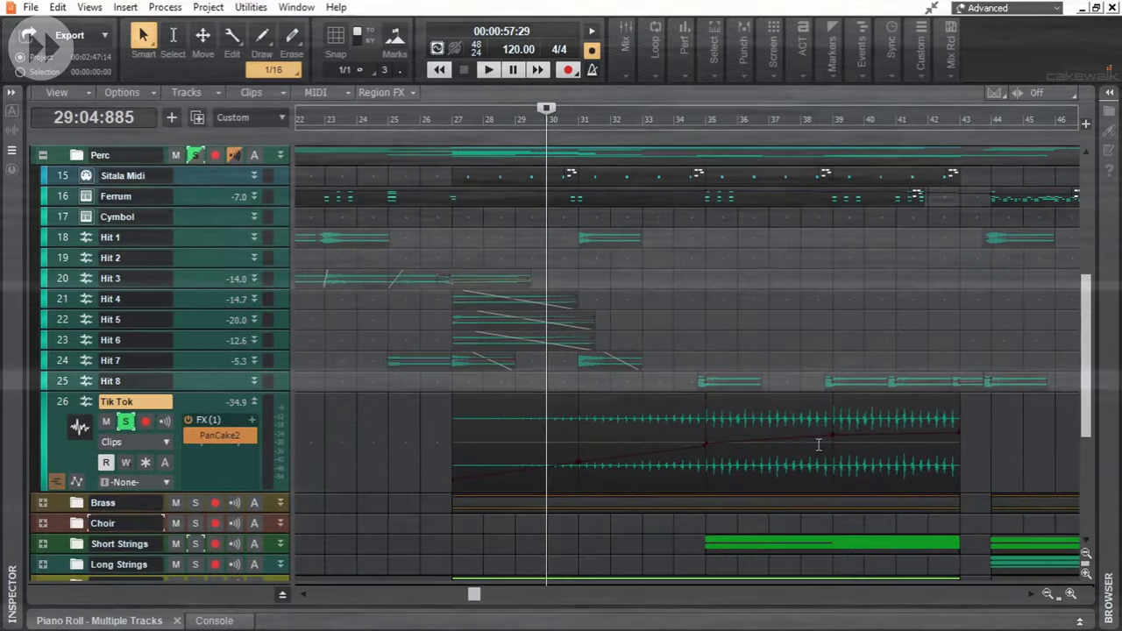
{"action": "key", "text": "space"}
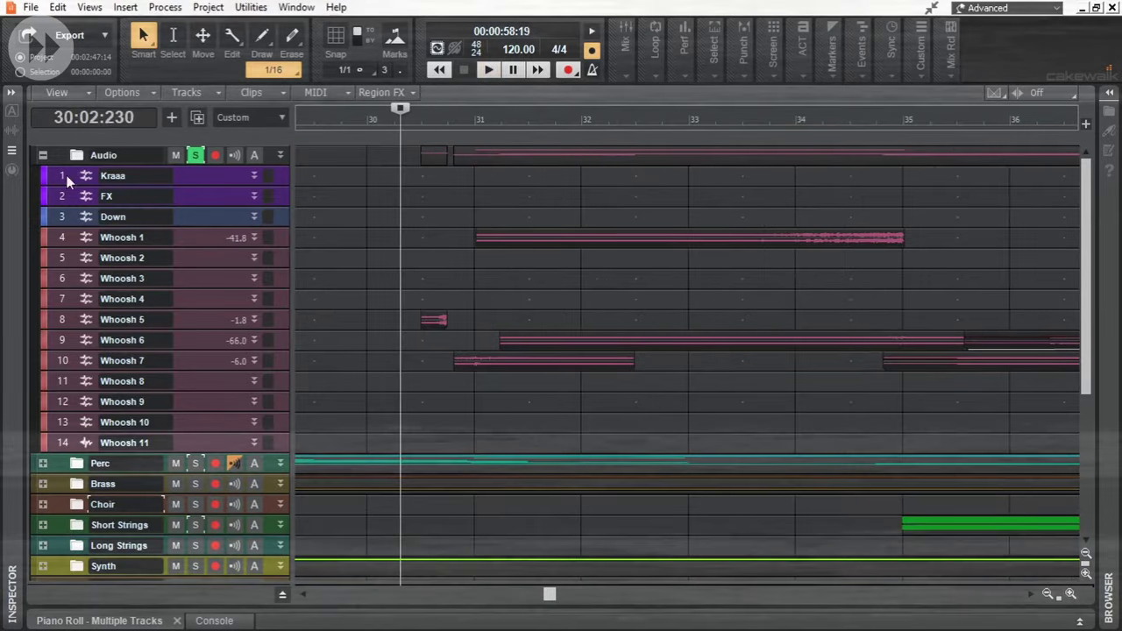
Step: Select all the Audio folder's tracks from Kraaa to Whoosh 11, increase their height and play from bar 30
{"action": "left_click_drag", "start_coordinate": [66, 182], "coordinate": [67, 443]}
{"action": "left_click_drag", "start_coordinate": [177, 431], "coordinate": [178, 439]}
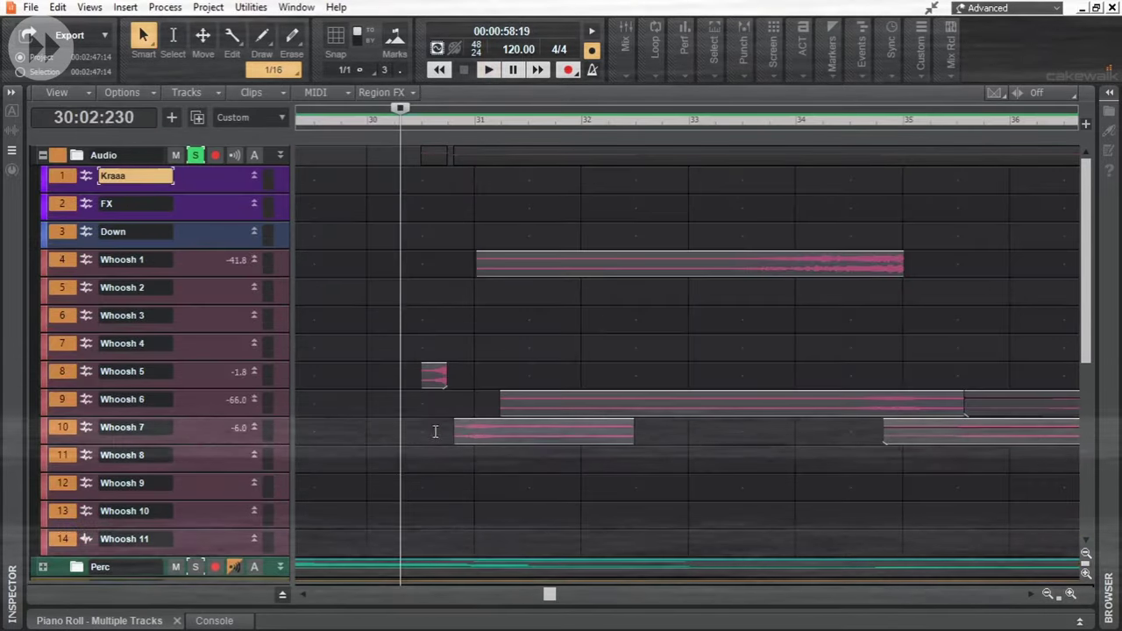
{"action": "key", "text": "space"}
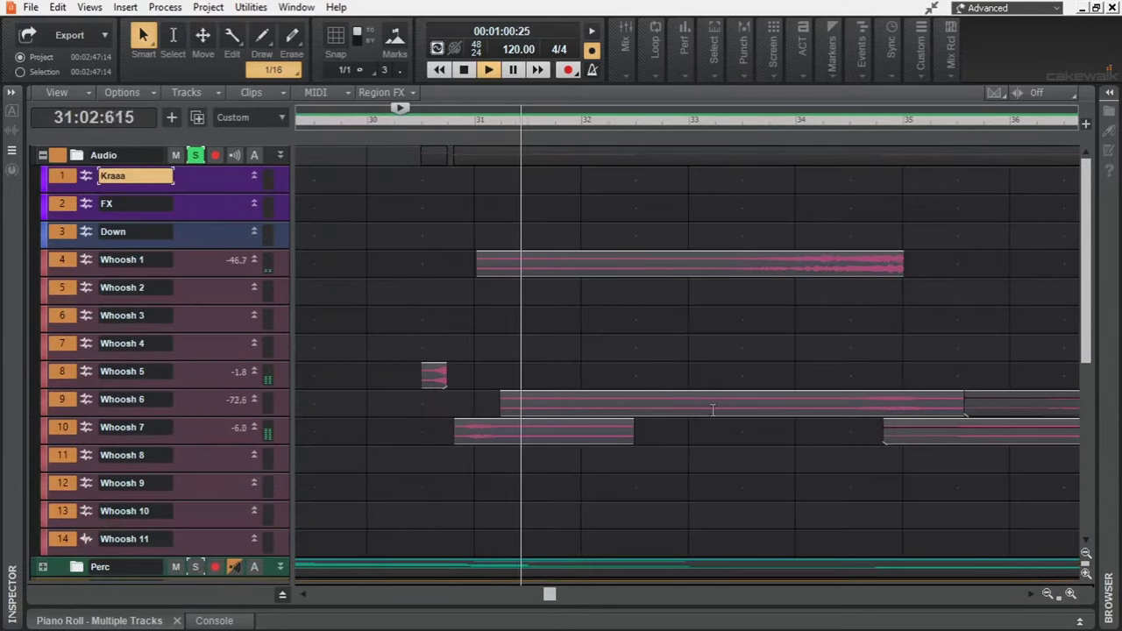
Step: Play the soloed whoosh effects from bar 34 and again from bar 38
{"action": "left_click", "coordinate": [801, 344]}
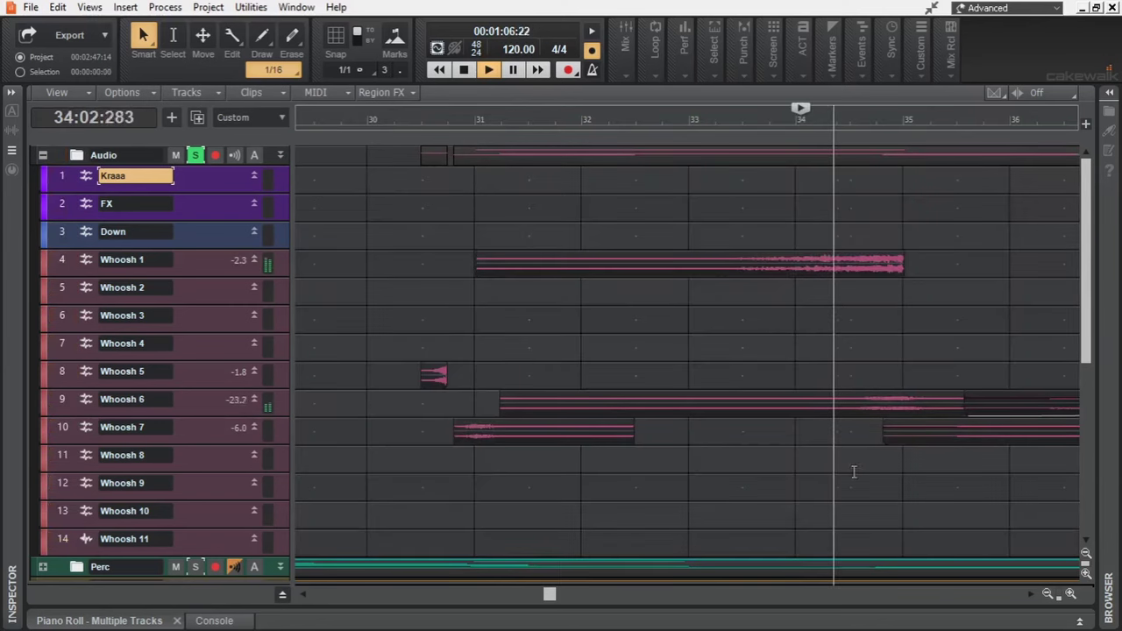
{"action": "left_click_drag", "start_coordinate": [554, 597], "coordinate": [587, 596]}
{"action": "left_click", "coordinate": [766, 297]}
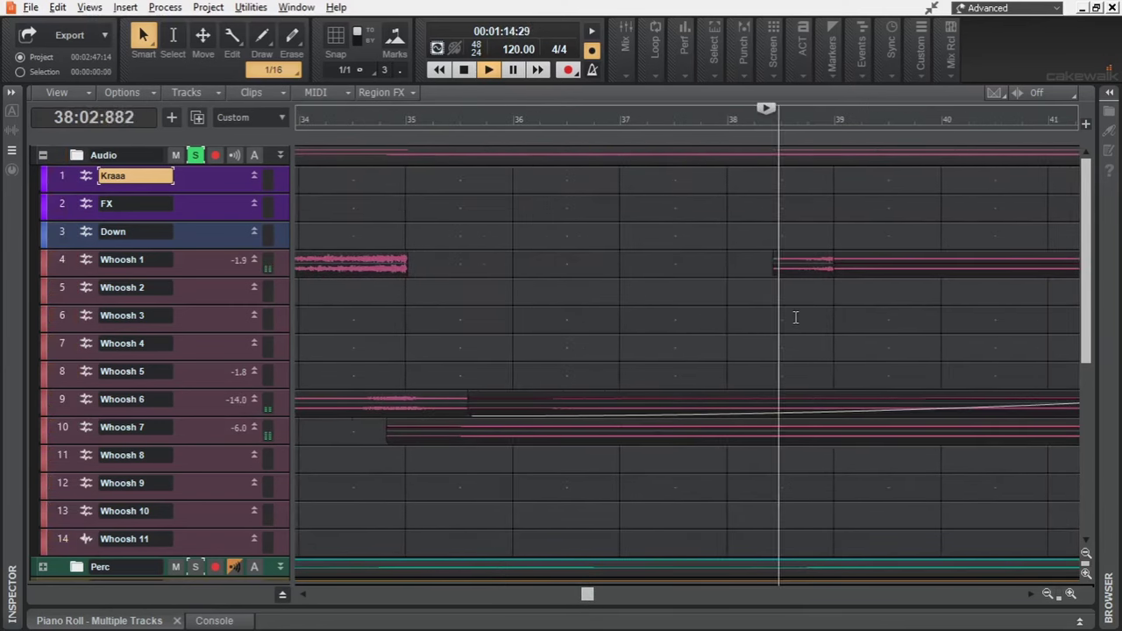
{"action": "scroll", "coordinate": [794, 318], "scroll_direction": "down", "scroll_amount": 2}
{"action": "scroll", "coordinate": [964, 335], "scroll_direction": "up", "scroll_amount": 1}
{"action": "scroll", "coordinate": [967, 334], "scroll_direction": "up", "scroll_amount": 1}
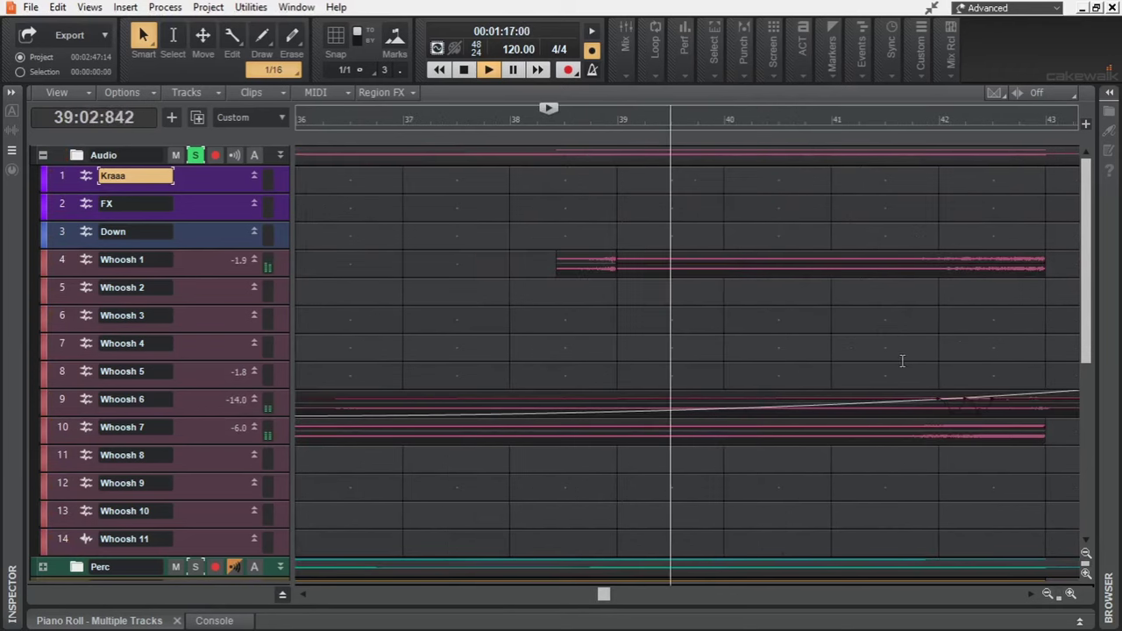
Step: Play the soloed Audio and Perc tracks from bar 27 and examine their clips from Kraaa down to Tik Tok
{"action": "left_click_drag", "start_coordinate": [603, 597], "coordinate": [624, 599]}
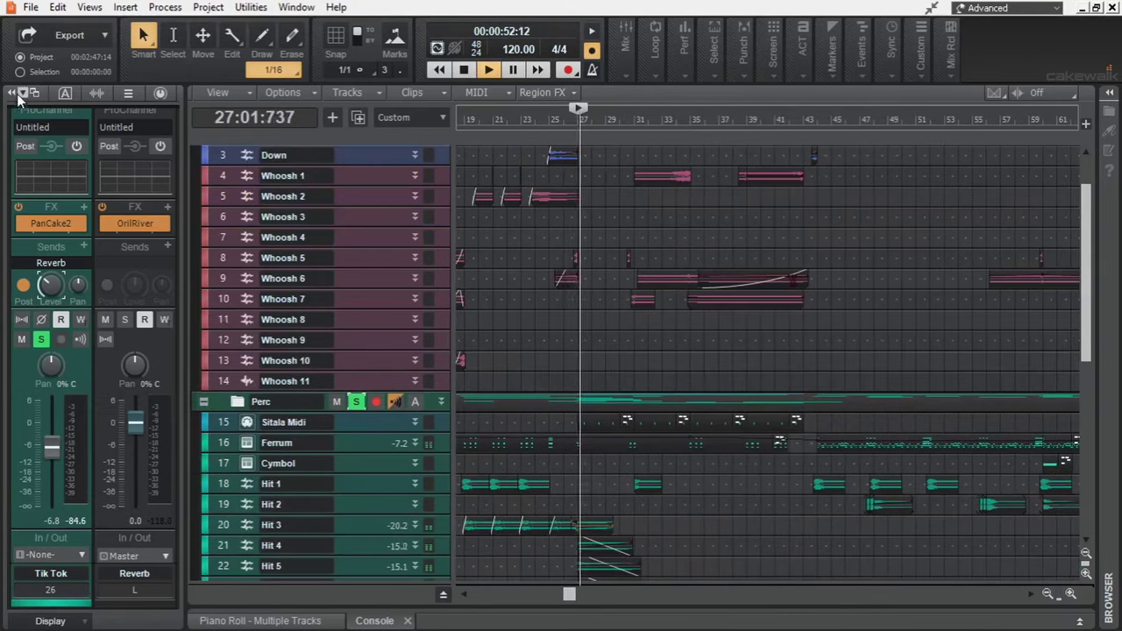
{"action": "key", "text": "i"}
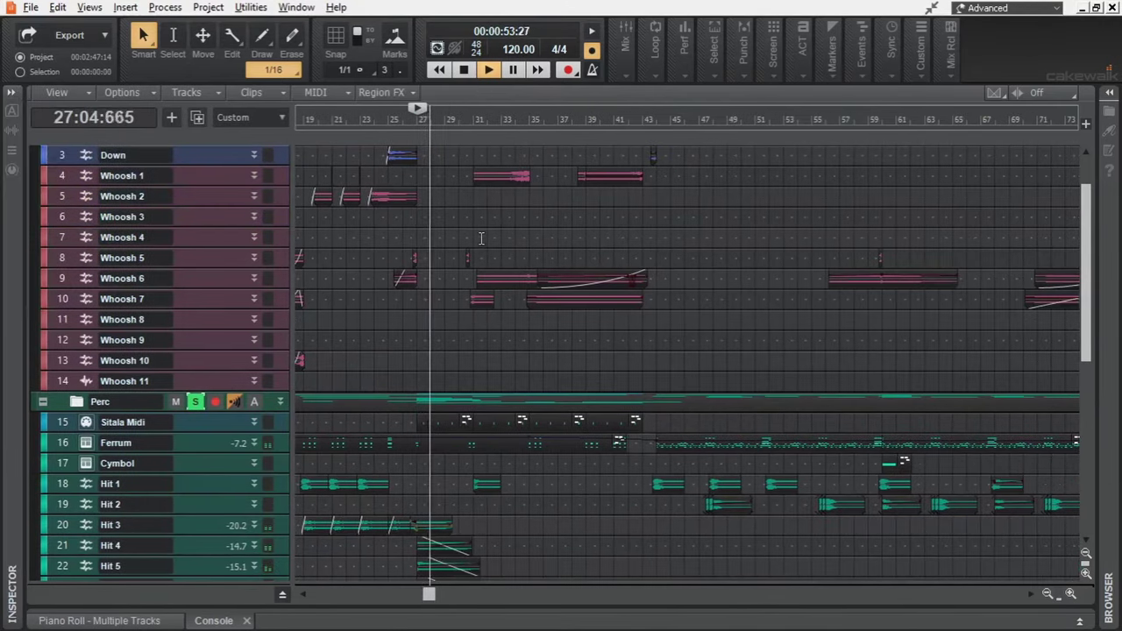
{"action": "scroll", "coordinate": [481, 239], "scroll_direction": "down", "scroll_amount": 1}
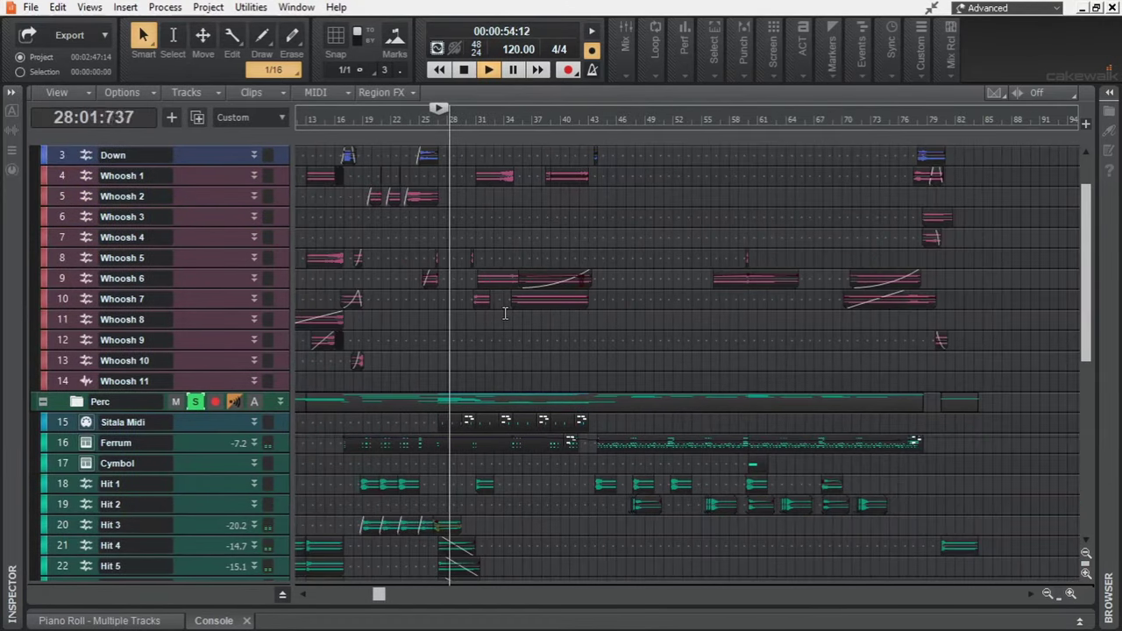
{"action": "scroll", "coordinate": [505, 311], "scroll_direction": "down", "scroll_amount": 3}
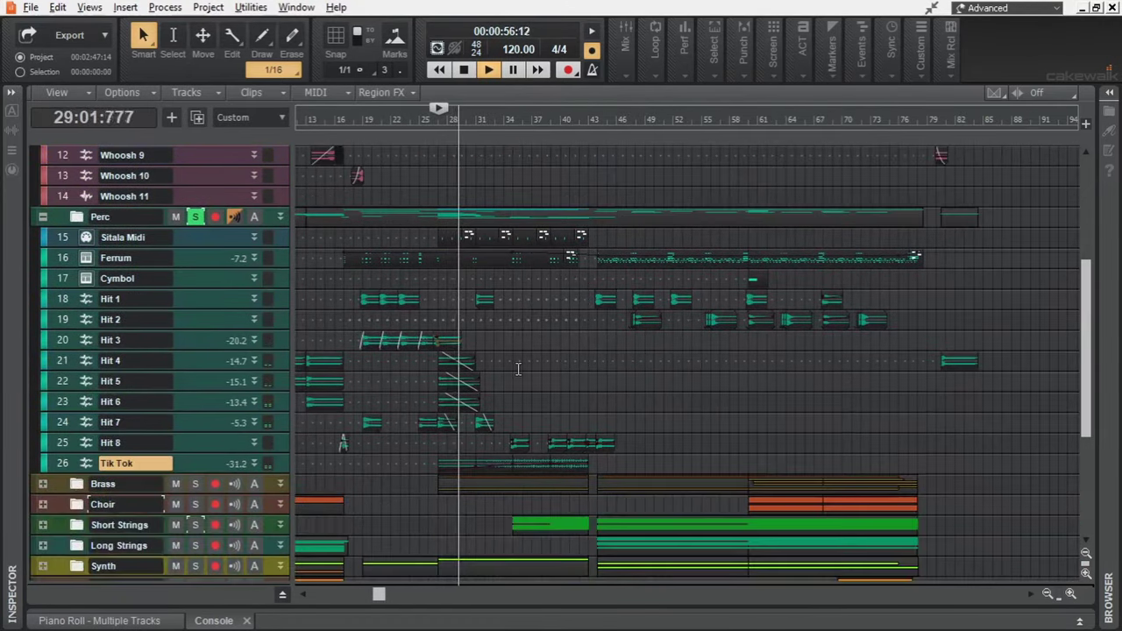
{"action": "scroll", "coordinate": [518, 369], "scroll_direction": "up", "scroll_amount": 2, "text": "ctrl"}
{"action": "scroll", "coordinate": [469, 331], "scroll_direction": "up", "scroll_amount": 3, "text": "ctrl"}
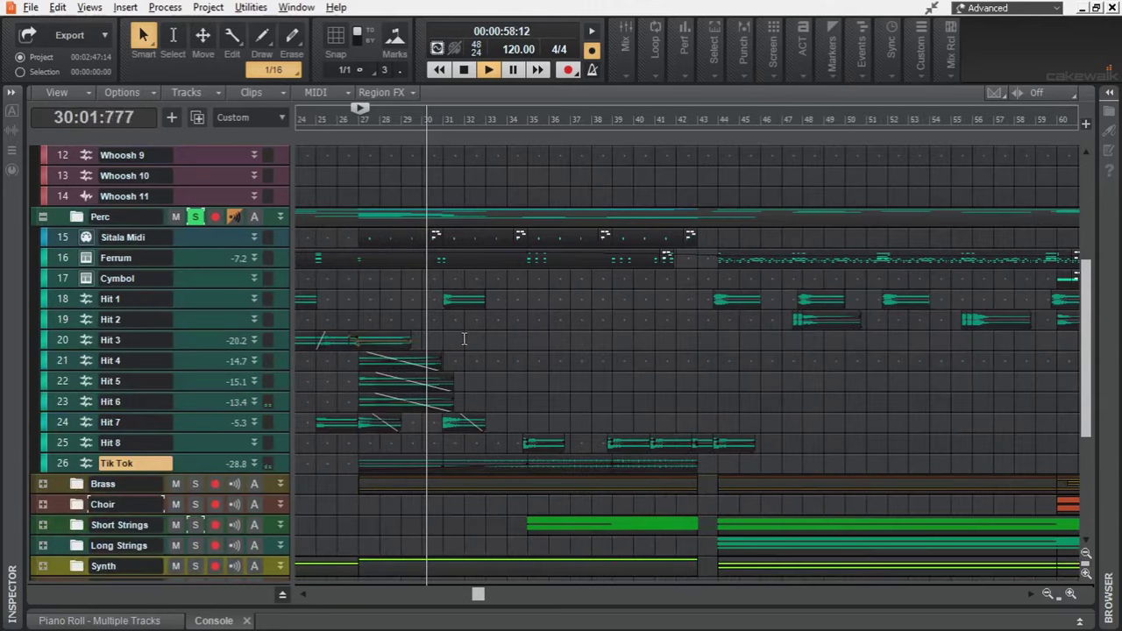
{"action": "scroll", "coordinate": [419, 311], "scroll_direction": "up", "scroll_amount": 4}
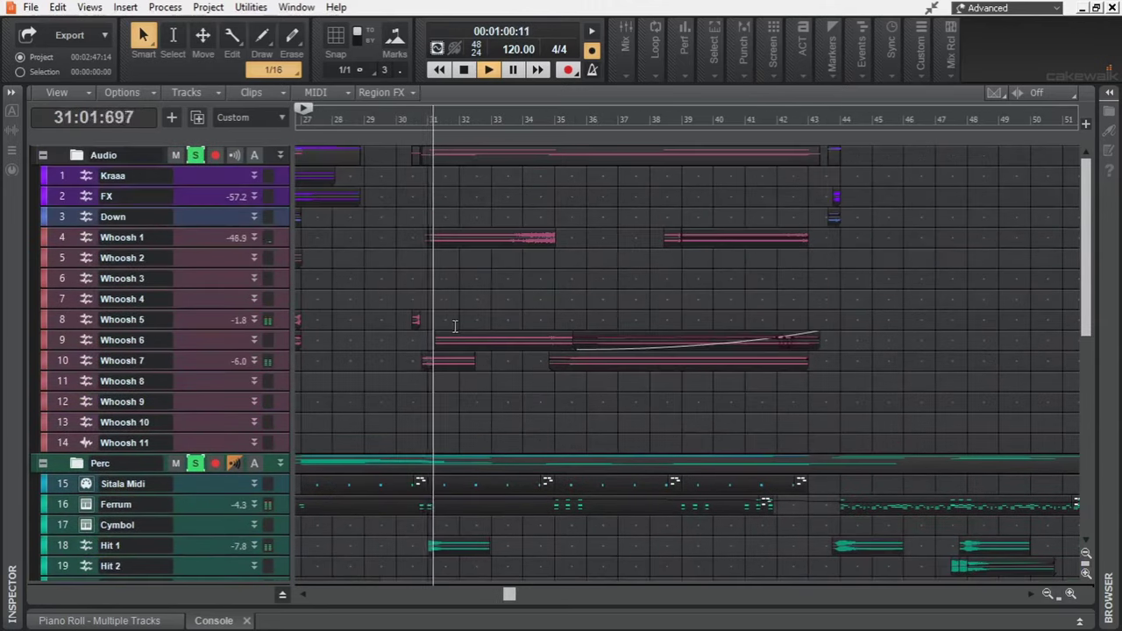
{"action": "scroll", "coordinate": [455, 322], "scroll_direction": "down", "scroll_amount": 3}
{"action": "scroll", "coordinate": [442, 325], "scroll_direction": "down", "scroll_amount": 2, "text": "ctrl"}
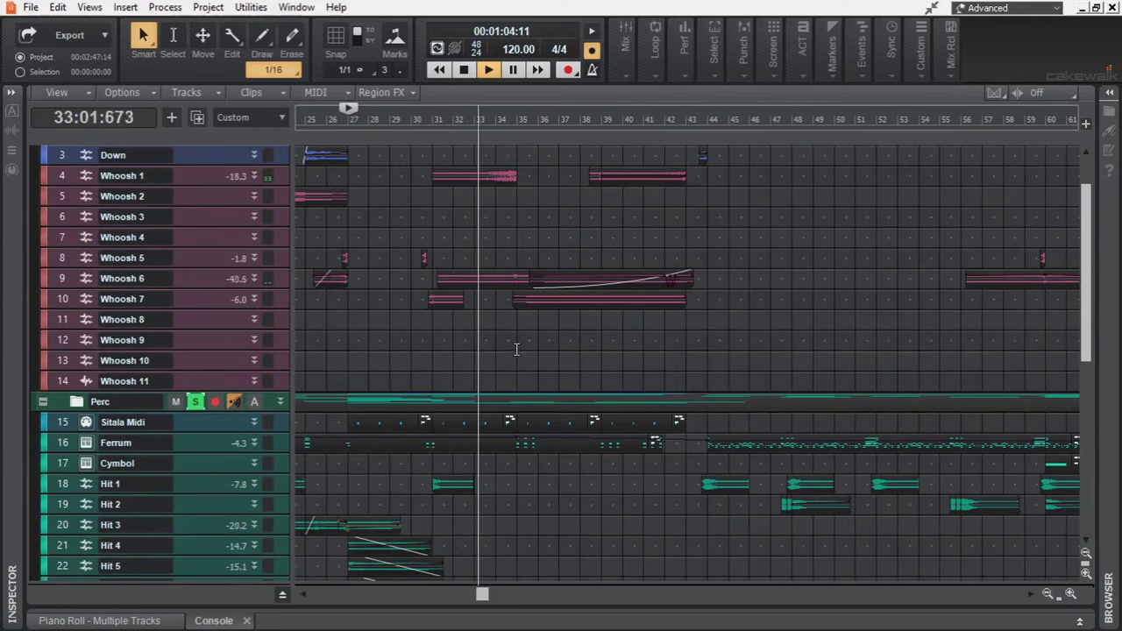
{"action": "scroll", "coordinate": [527, 351], "scroll_direction": "down", "scroll_amount": 6}
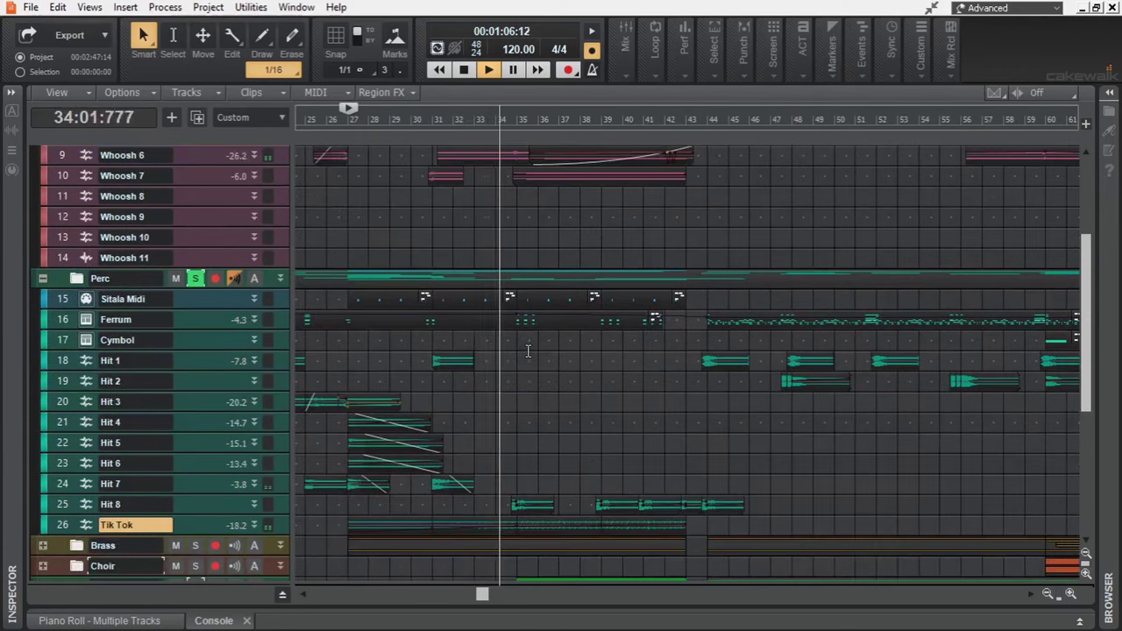
Step: Open the Ferrum clip in the piano roll, hide the velocity pane and examine the notes from bar 35 onward
{"action": "double_click", "coordinate": [531, 319]}
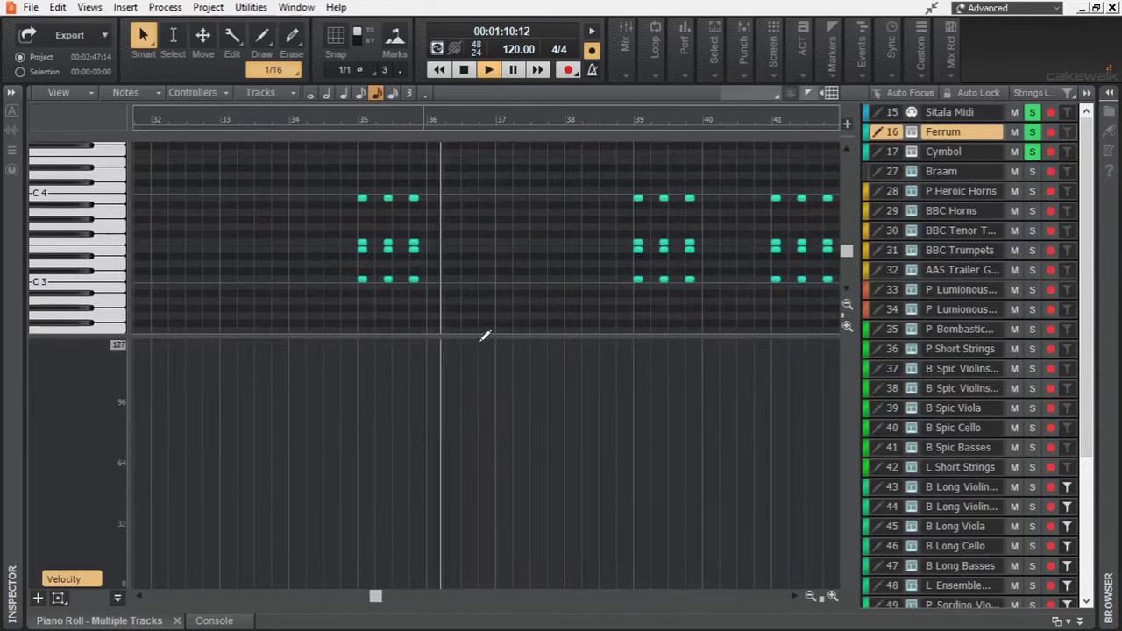
{"action": "key", "text": "c"}
{"action": "scroll", "coordinate": [525, 358], "scroll_direction": "up", "scroll_amount": 1}
{"action": "scroll", "coordinate": [531, 354], "scroll_direction": "up", "scroll_amount": 1}
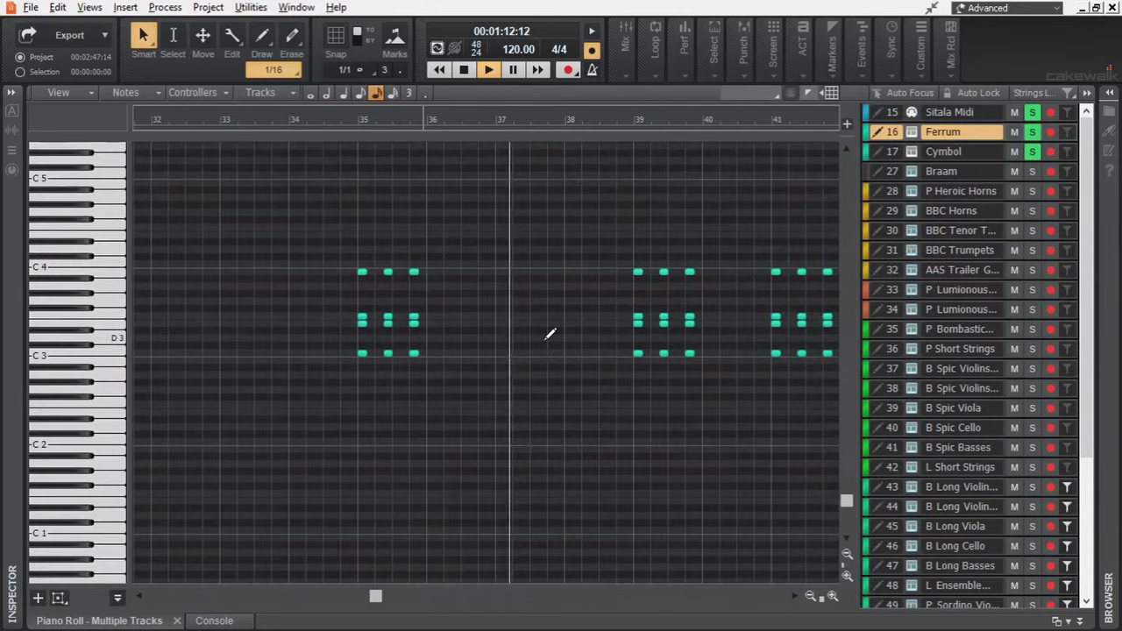
{"action": "scroll", "coordinate": [550, 333], "scroll_direction": "down", "scroll_amount": 5}
{"action": "scroll", "coordinate": [337, 335], "scroll_direction": "up", "scroll_amount": 4}
{"action": "left_click_drag", "start_coordinate": [404, 596], "coordinate": [372, 604]}
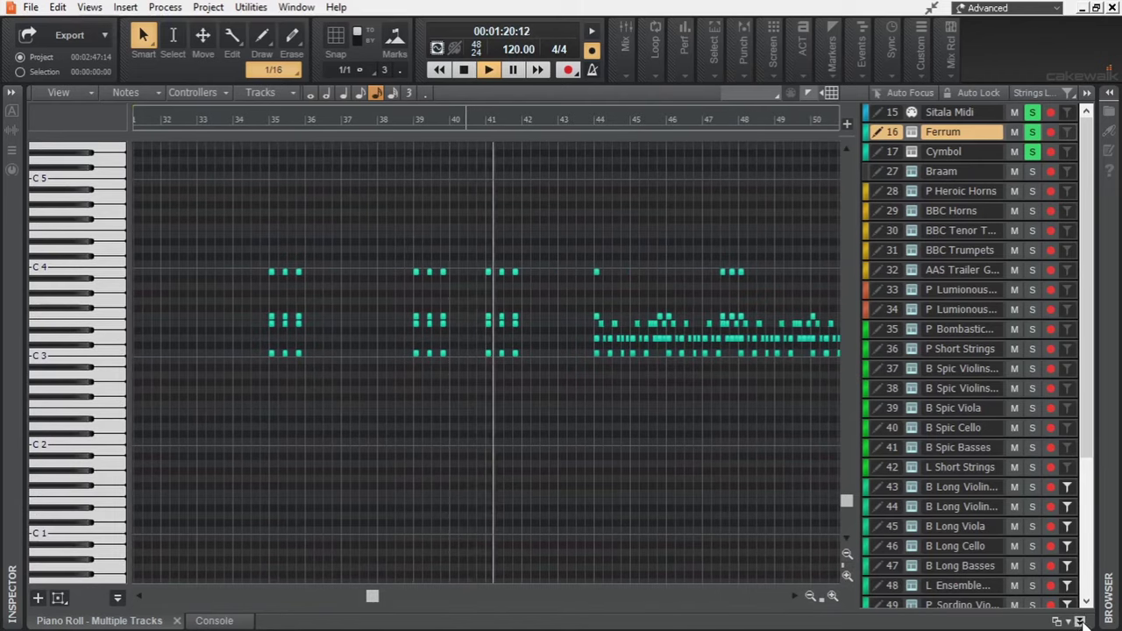
Step: Return from the piano roll to the tracks, stop playback and collapse the Perc and Audio folders
{"action": "left_click", "coordinate": [1080, 621]}
{"action": "scroll", "coordinate": [700, 255], "scroll_direction": "up", "scroll_amount": 3}
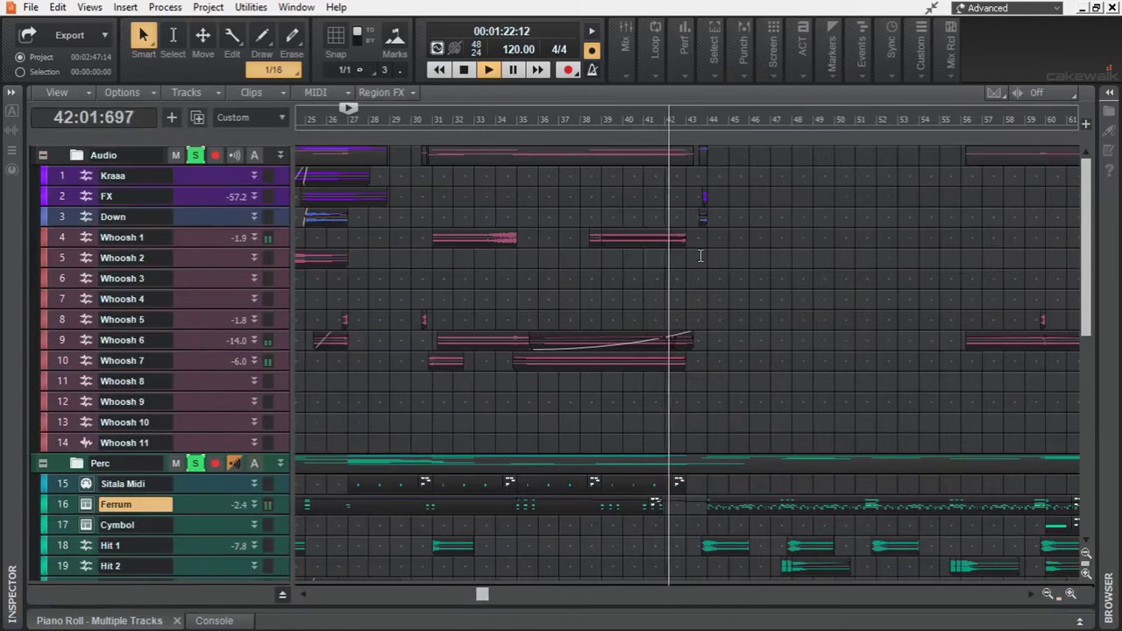
{"action": "key", "text": "space"}
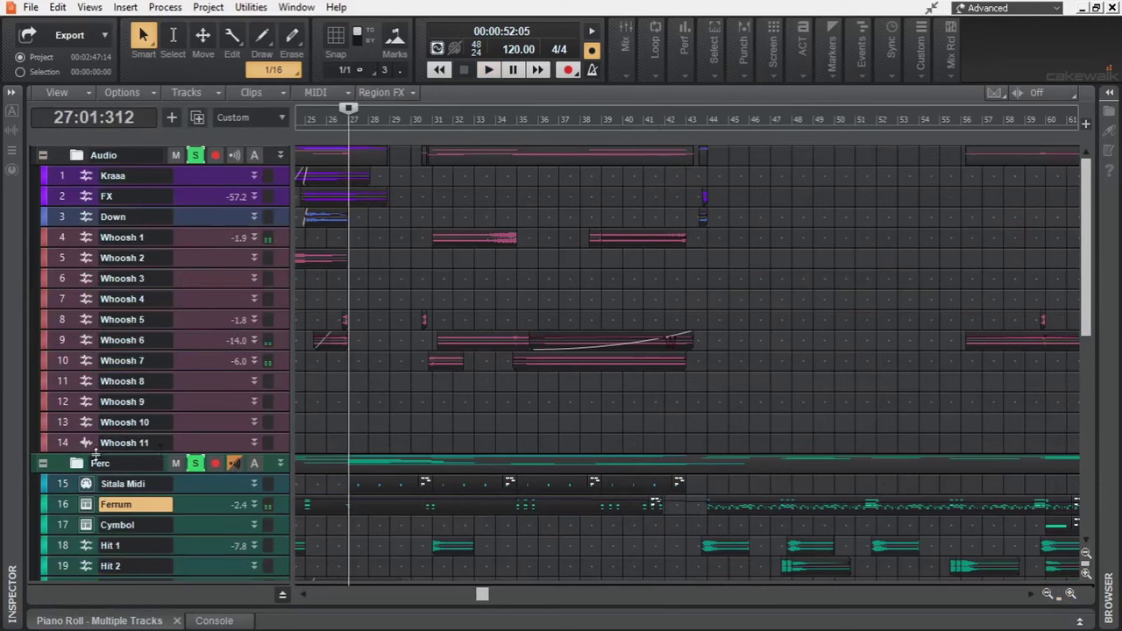
{"action": "left_click", "coordinate": [43, 461]}
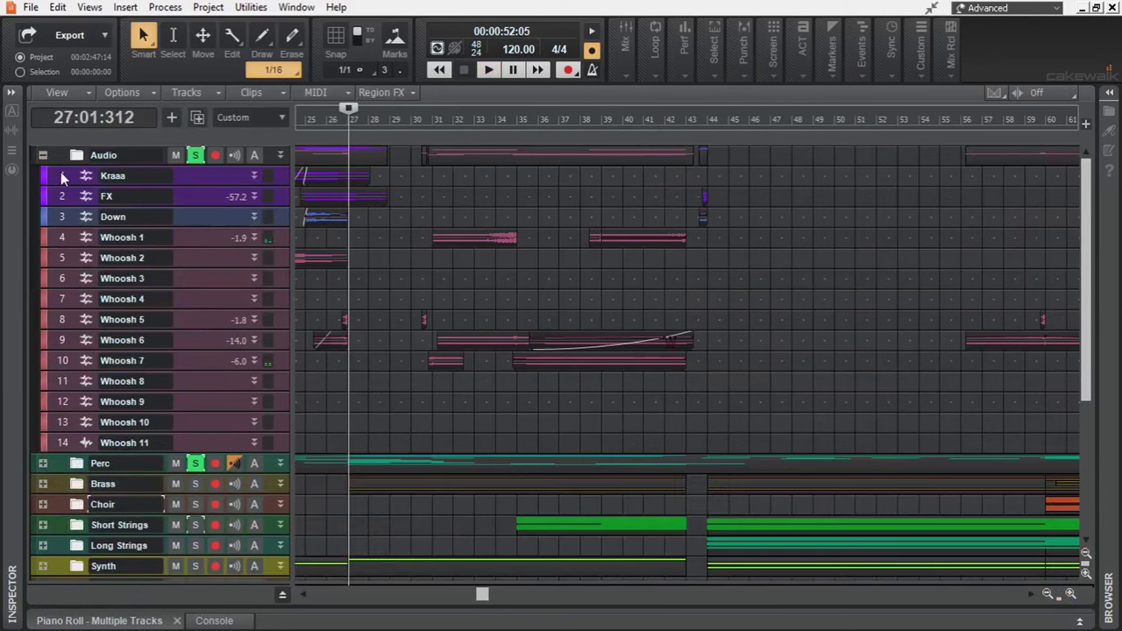
{"action": "left_click", "coordinate": [42, 155]}
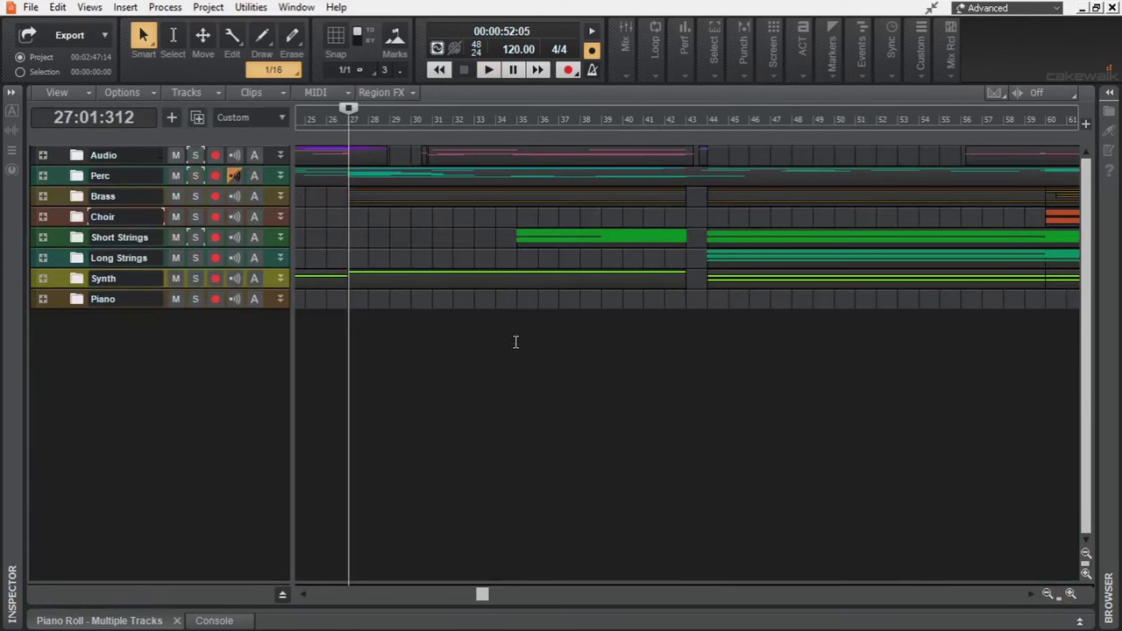
Step: Play the whole arrangement briefly from about bar 33
{"action": "left_click", "coordinate": [486, 328]}
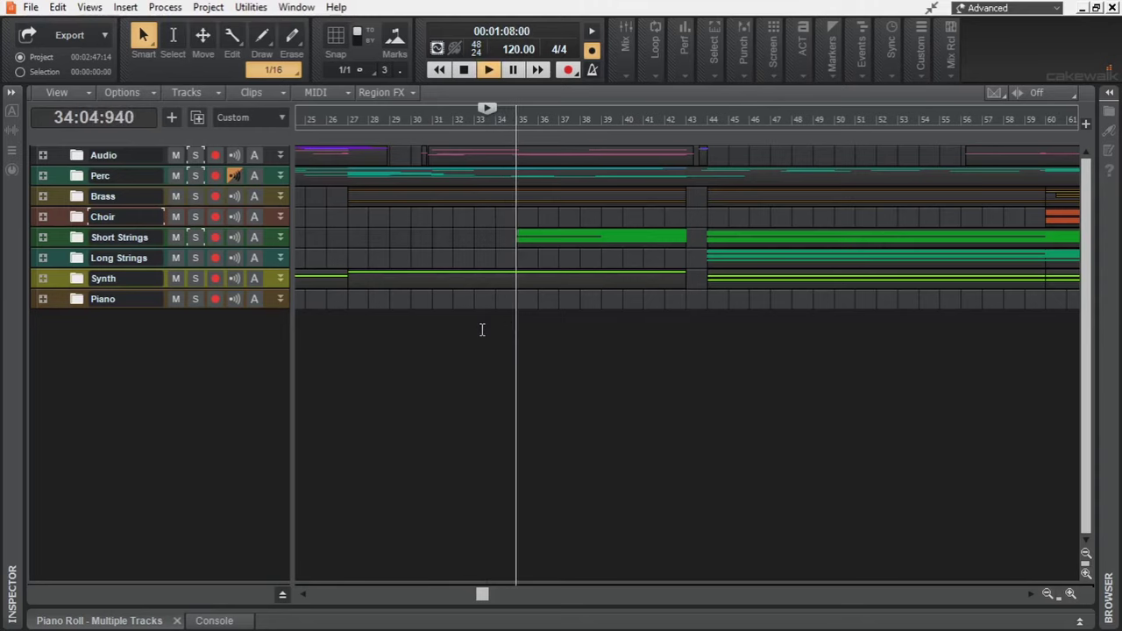
{"action": "key", "text": "space"}
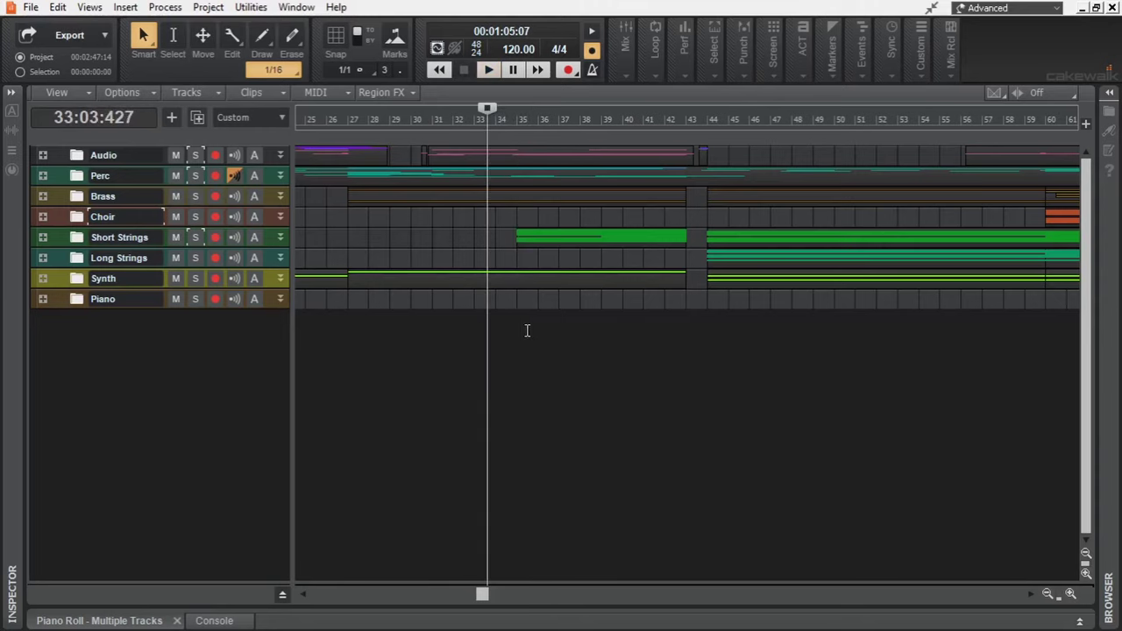
{"action": "left_click", "coordinate": [451, 346]}
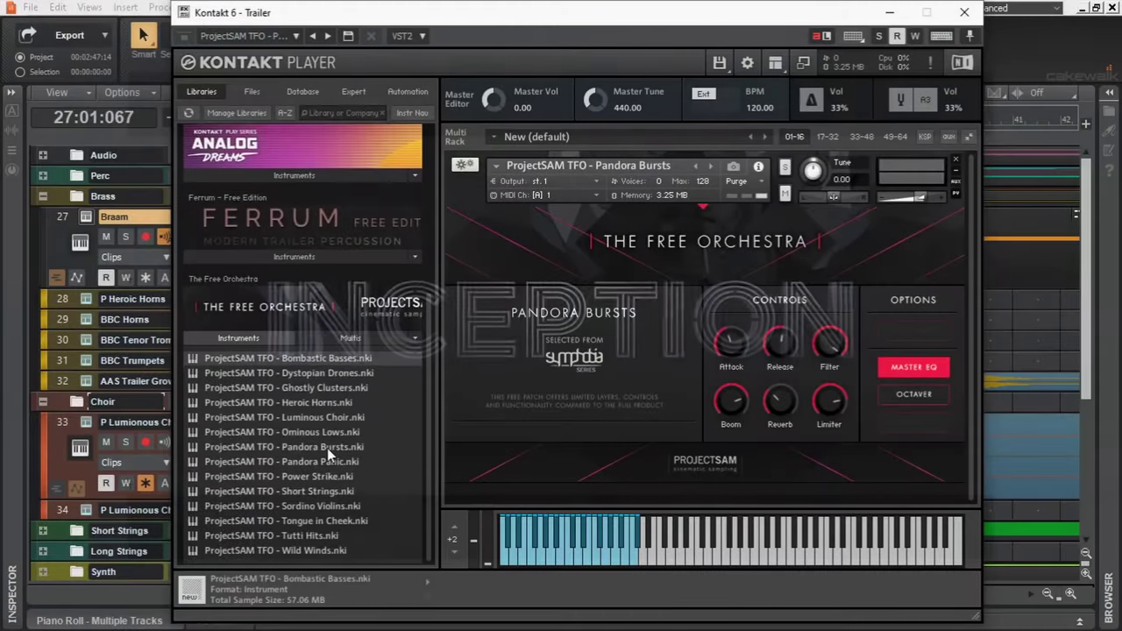
Step: Select the ProjectSAM TFO - Pandora Bursts instrument in Kontakt's library and audition its lowest notes
{"action": "left_click", "coordinate": [327, 448]}
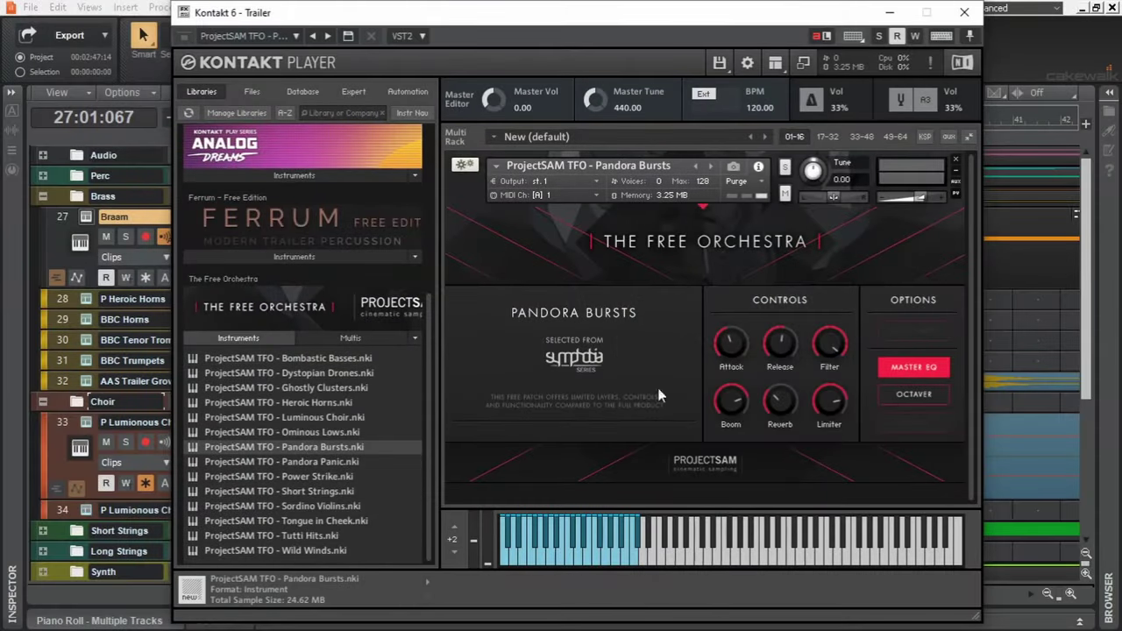
{"action": "left_click", "coordinate": [510, 558]}
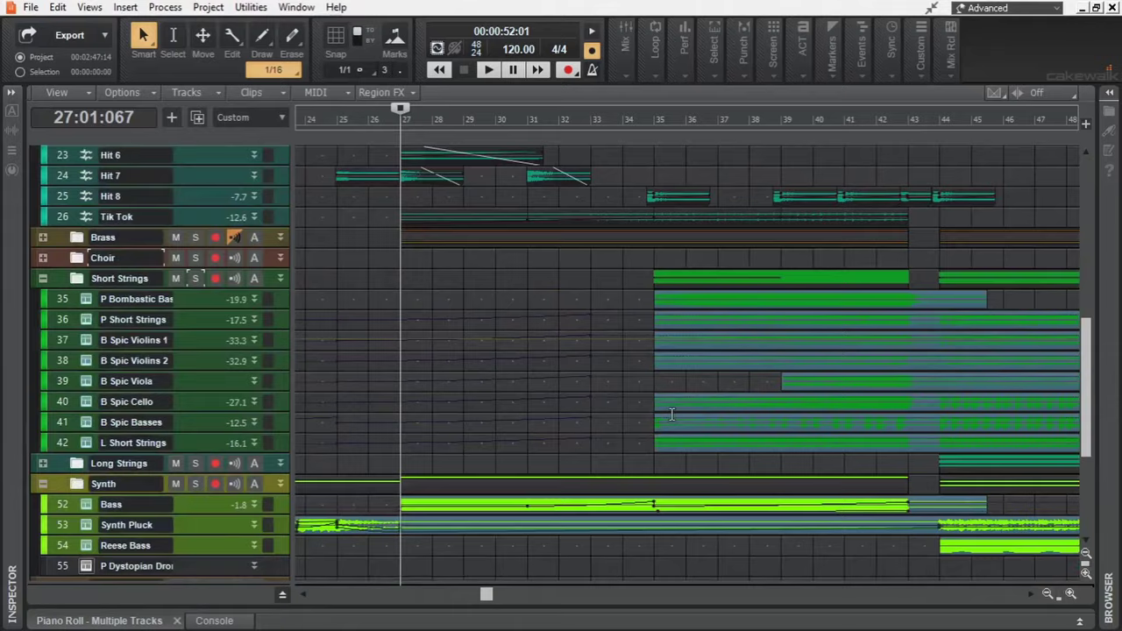
Step: Play the full Things at stake section from bar 27 and examine the tracks from Audio through Synth
{"action": "scroll", "coordinate": [672, 414], "scroll_direction": "down", "scroll_amount": 5}
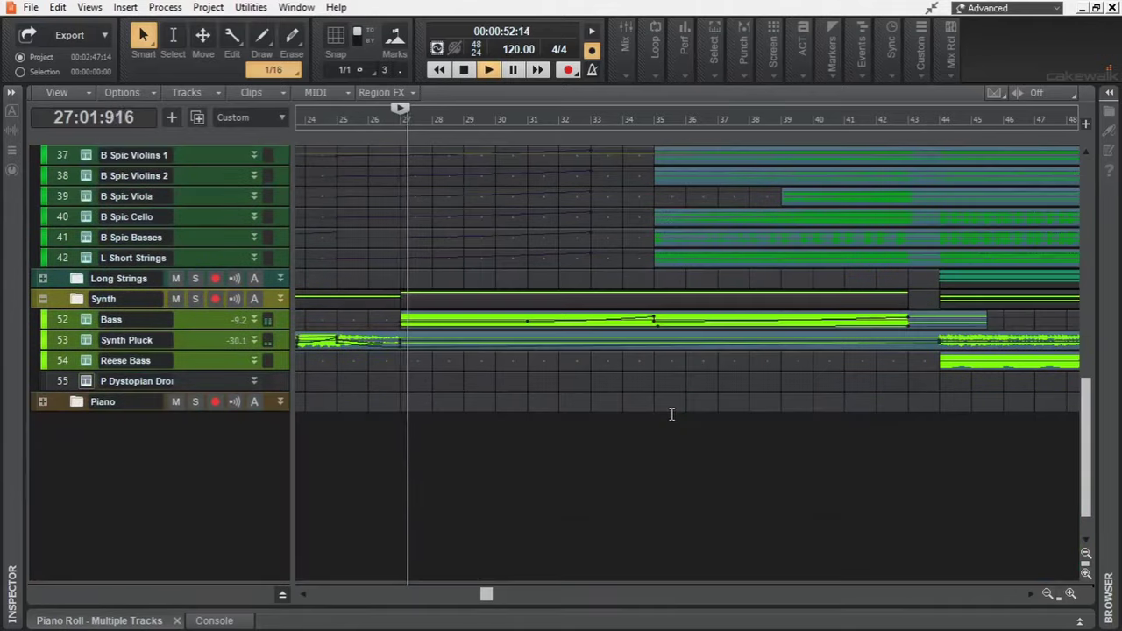
{"action": "scroll", "coordinate": [646, 417], "scroll_direction": "up", "scroll_amount": 5}
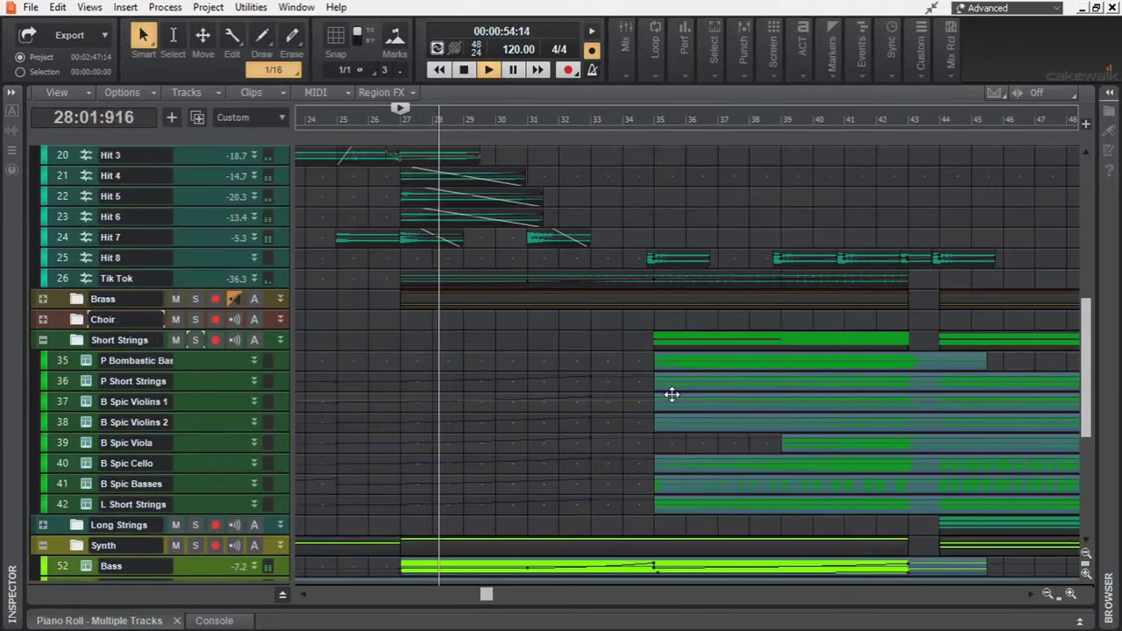
{"action": "scroll", "coordinate": [671, 395], "scroll_direction": "up", "scroll_amount": 10}
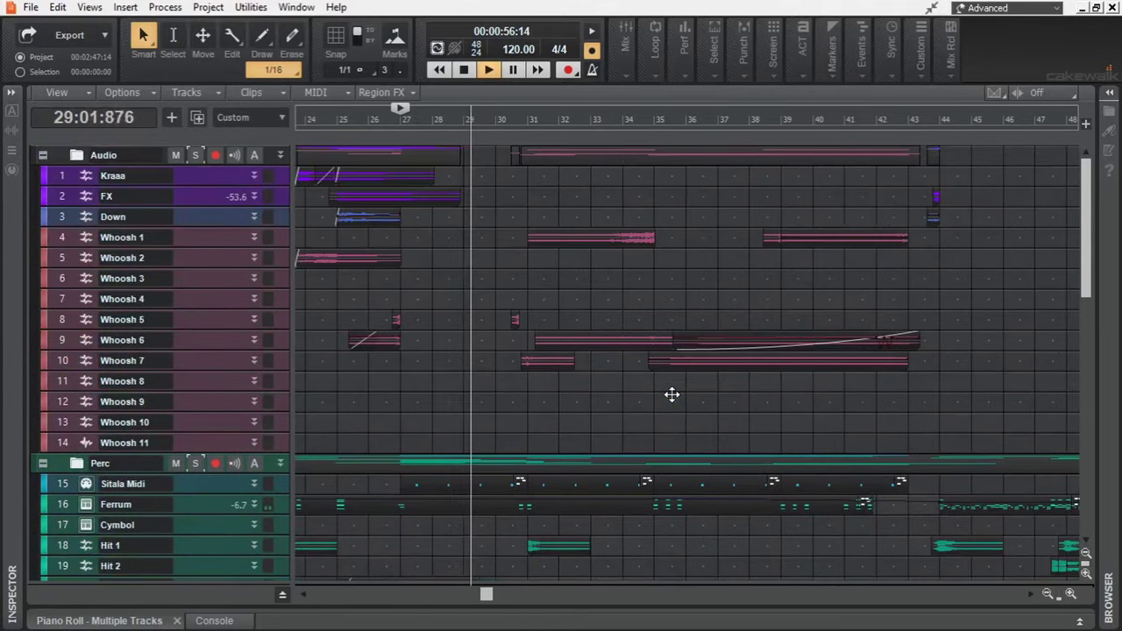
{"action": "scroll", "coordinate": [671, 394], "scroll_direction": "down", "scroll_amount": 10}
{"action": "scroll", "coordinate": [671, 395], "scroll_direction": "down", "scroll_amount": 3}
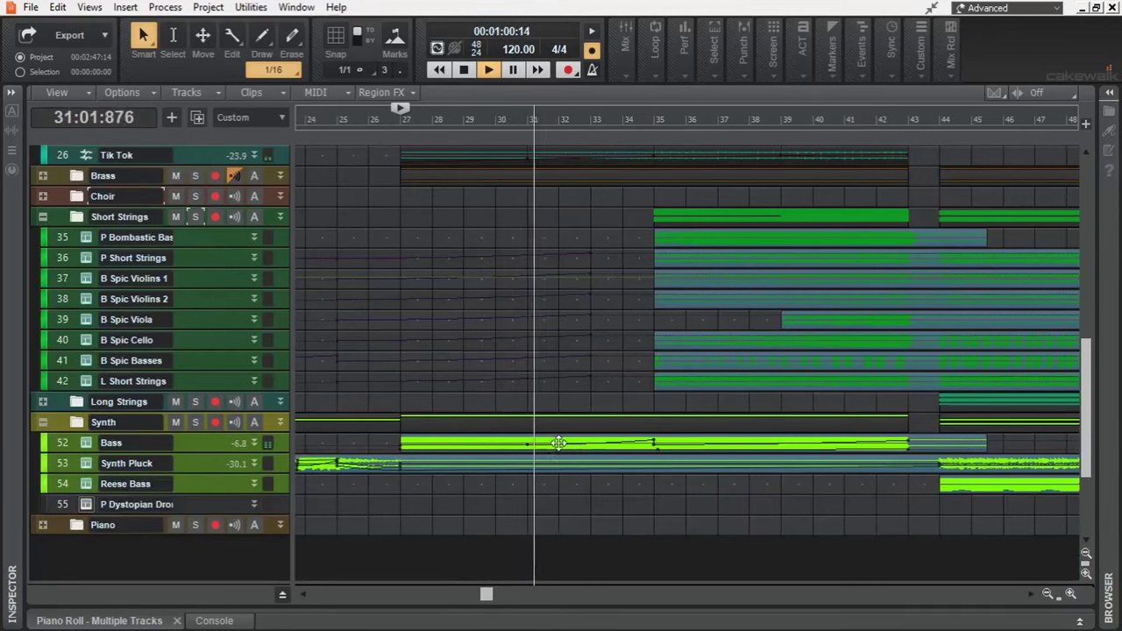
{"action": "scroll", "coordinate": [578, 395], "scroll_direction": "up", "scroll_amount": 10}
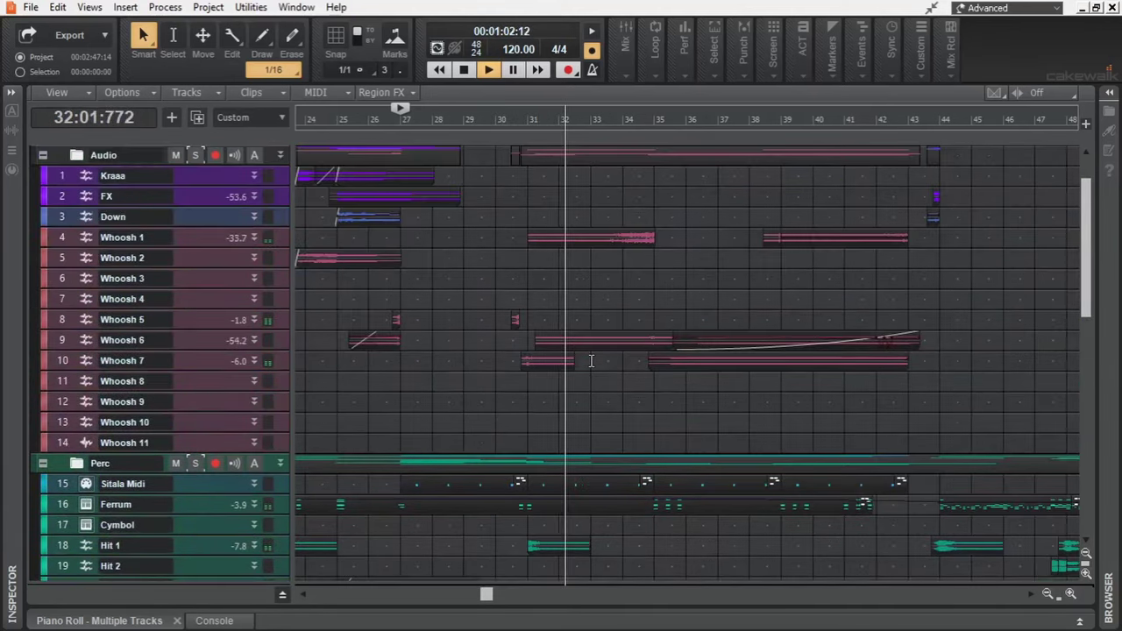
{"action": "scroll", "coordinate": [591, 361], "scroll_direction": "down", "scroll_amount": 1}
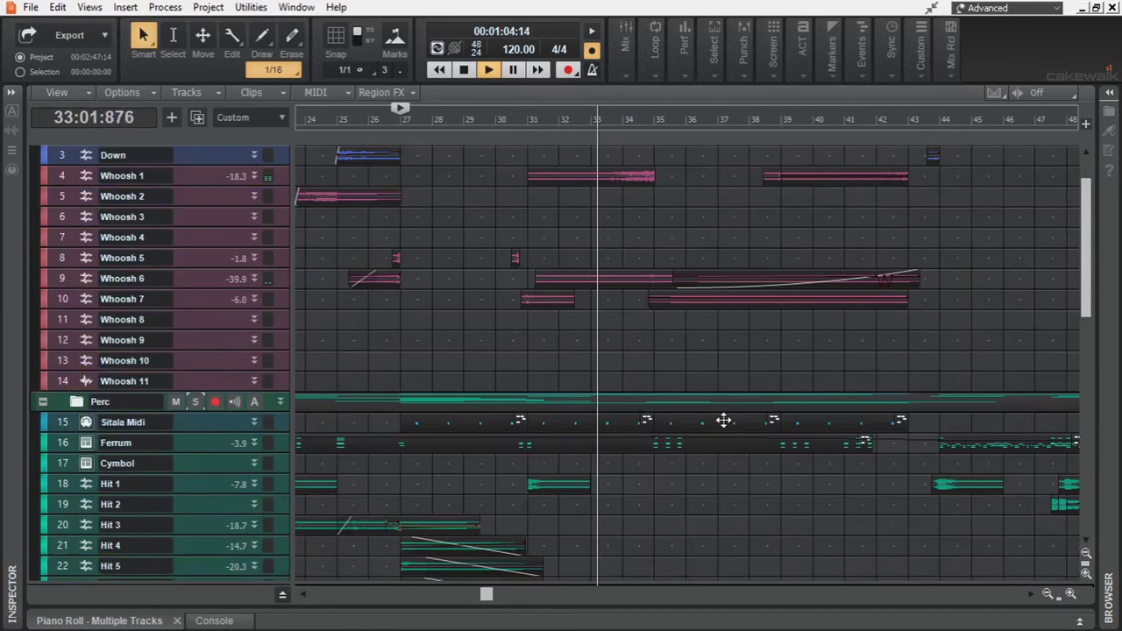
{"action": "scroll", "coordinate": [723, 420], "scroll_direction": "down", "scroll_amount": 5}
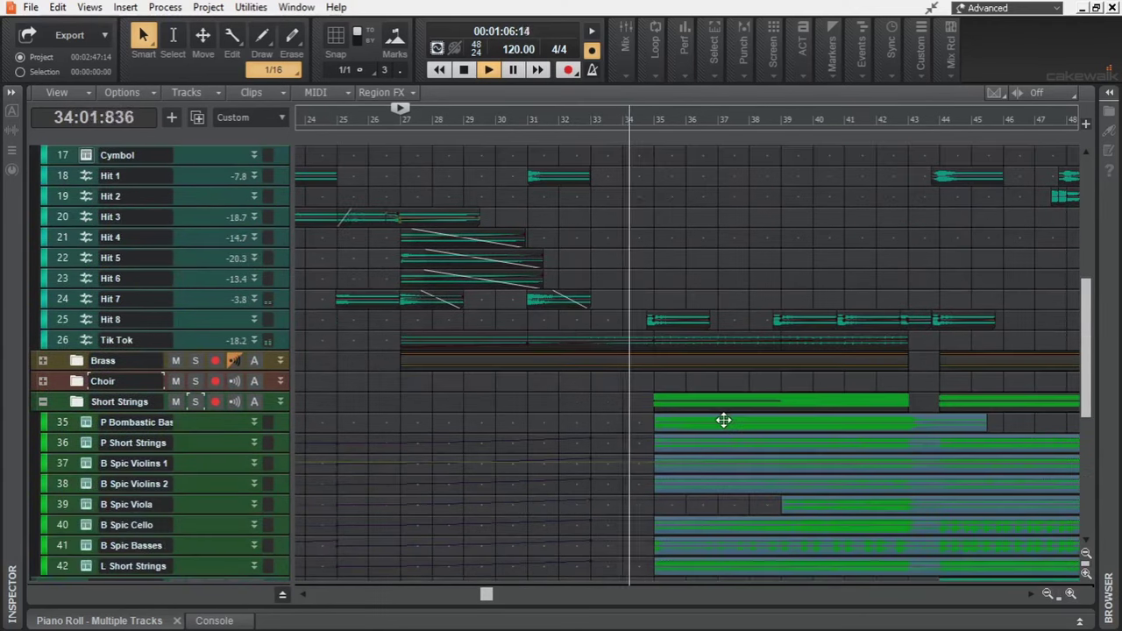
{"action": "scroll", "coordinate": [724, 421], "scroll_direction": "up", "scroll_amount": 2}
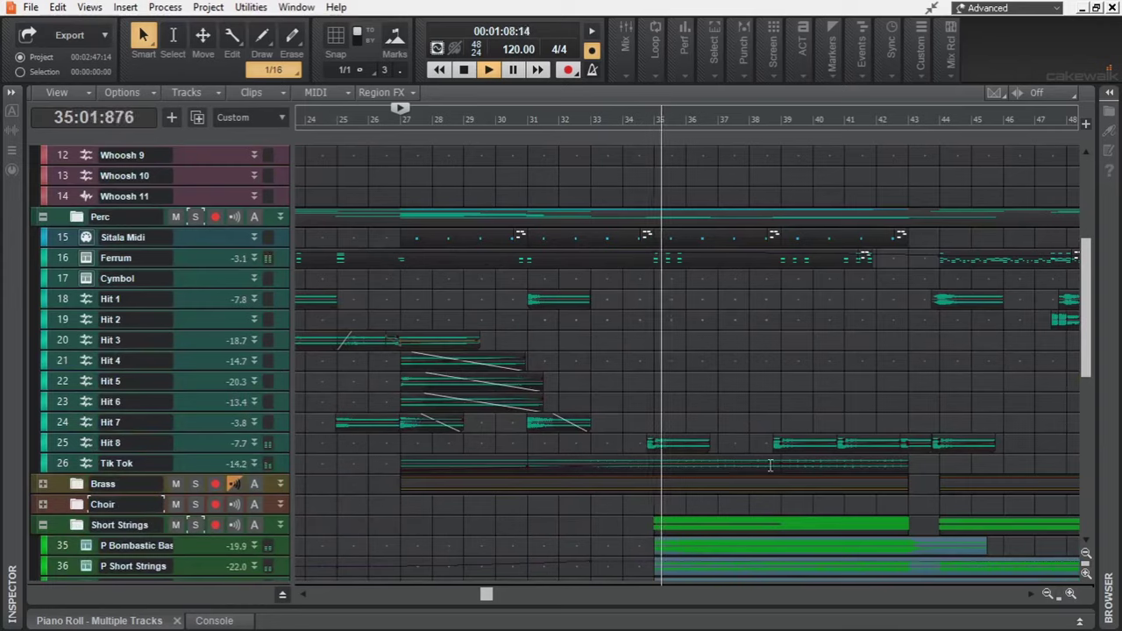
{"action": "scroll", "coordinate": [821, 490], "scroll_direction": "down", "scroll_amount": 4}
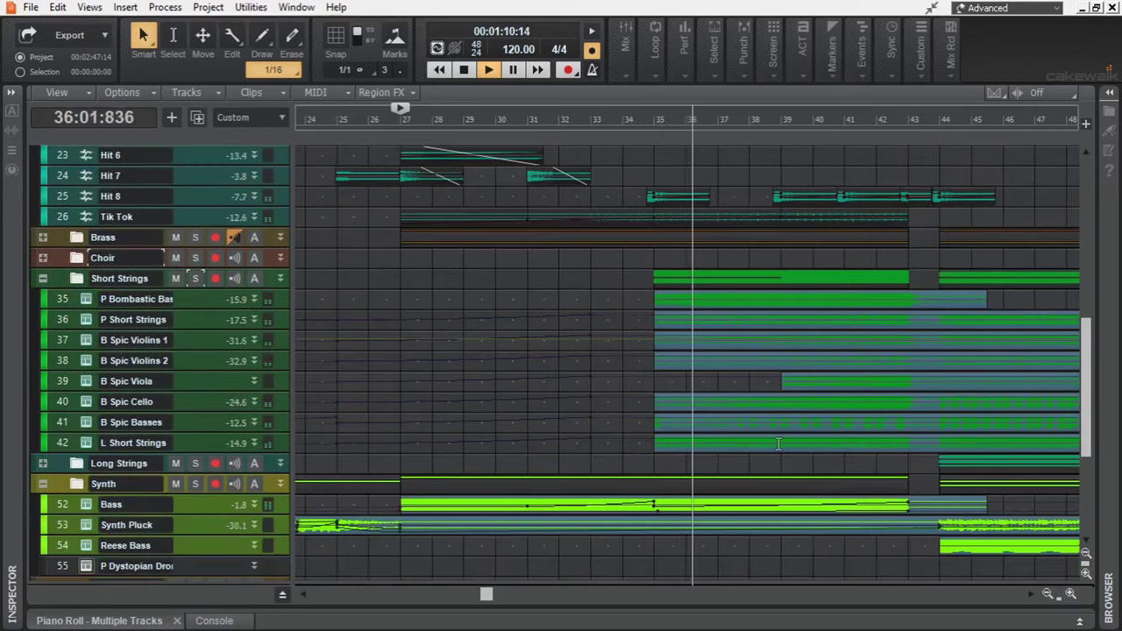
{"action": "scroll", "coordinate": [777, 443], "scroll_direction": "up", "scroll_amount": 2}
{"action": "scroll", "coordinate": [777, 444], "scroll_direction": "up", "scroll_amount": 1}
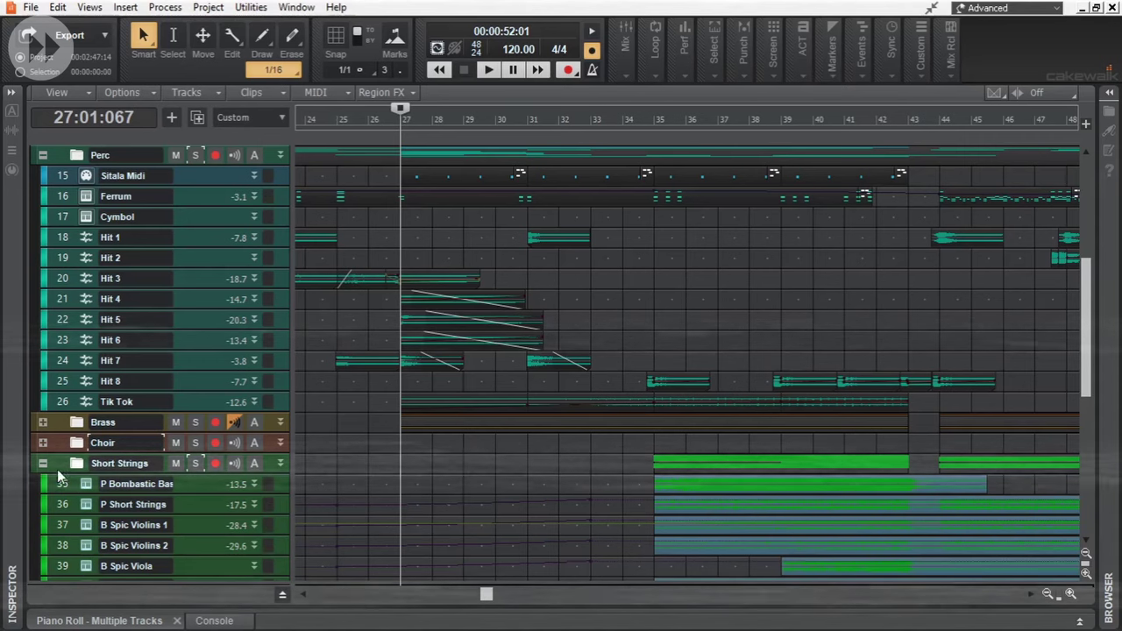
Step: Collapse the Short Strings, Perc and Synth folders
{"action": "left_click", "coordinate": [42, 463]}
{"action": "left_click", "coordinate": [43, 155]}
{"action": "left_click", "coordinate": [43, 258]}
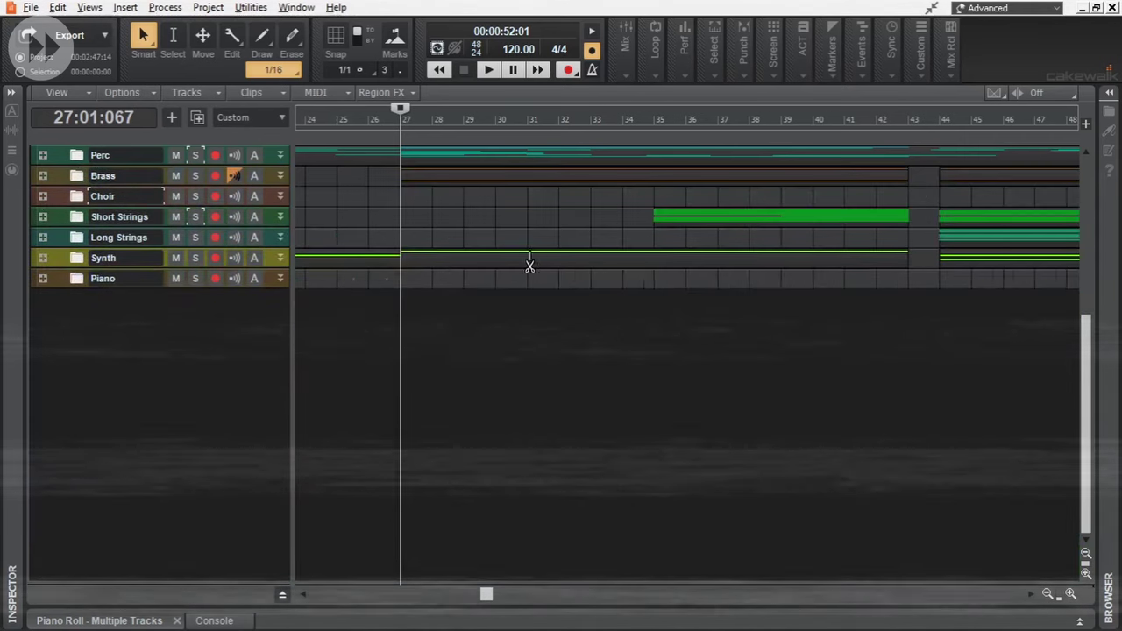
Step: Show the arranger track and select the Antagonist Intro section
{"action": "scroll", "coordinate": [510, 254], "scroll_direction": "down", "scroll_amount": 2}
{"action": "key", "text": "shift+a"}
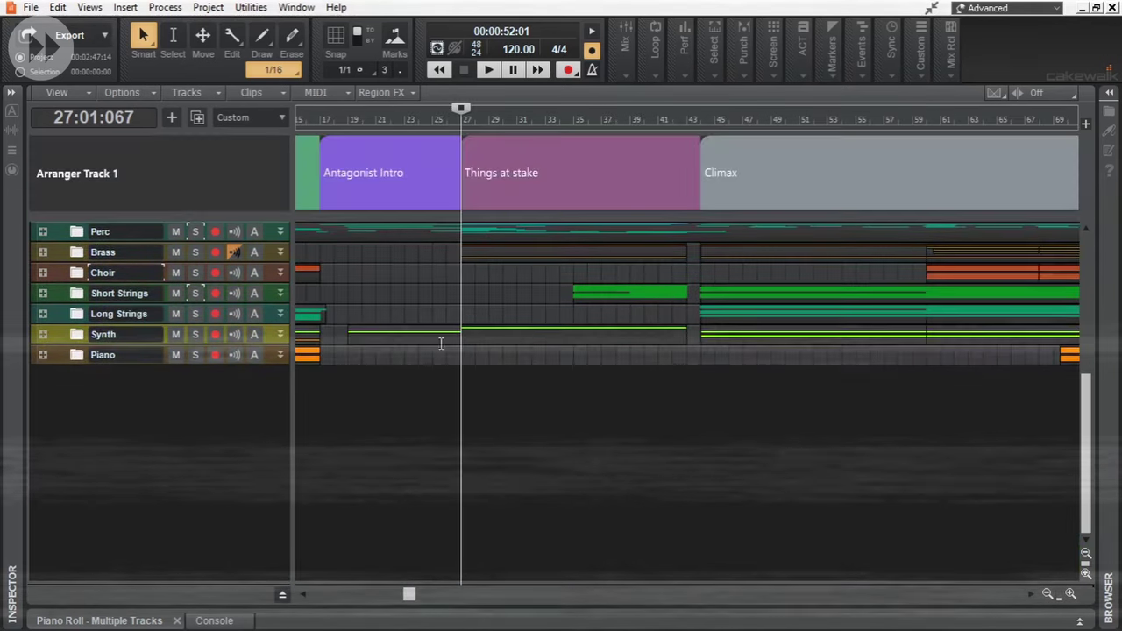
{"action": "left_click_drag", "start_coordinate": [409, 596], "coordinate": [346, 596]}
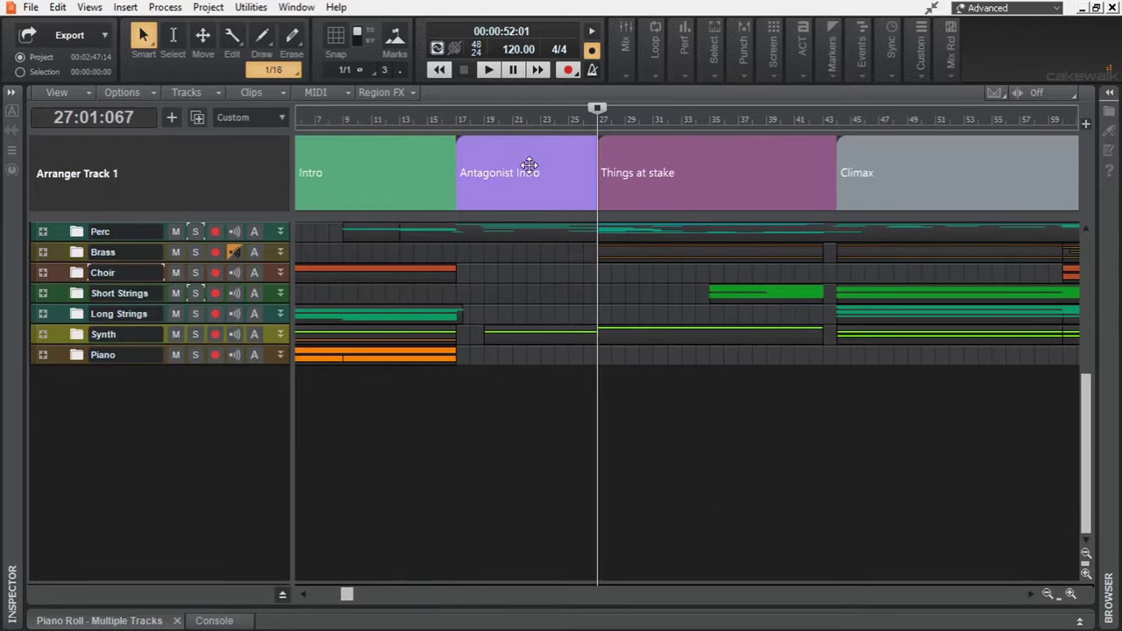
{"action": "left_click", "coordinate": [530, 165]}
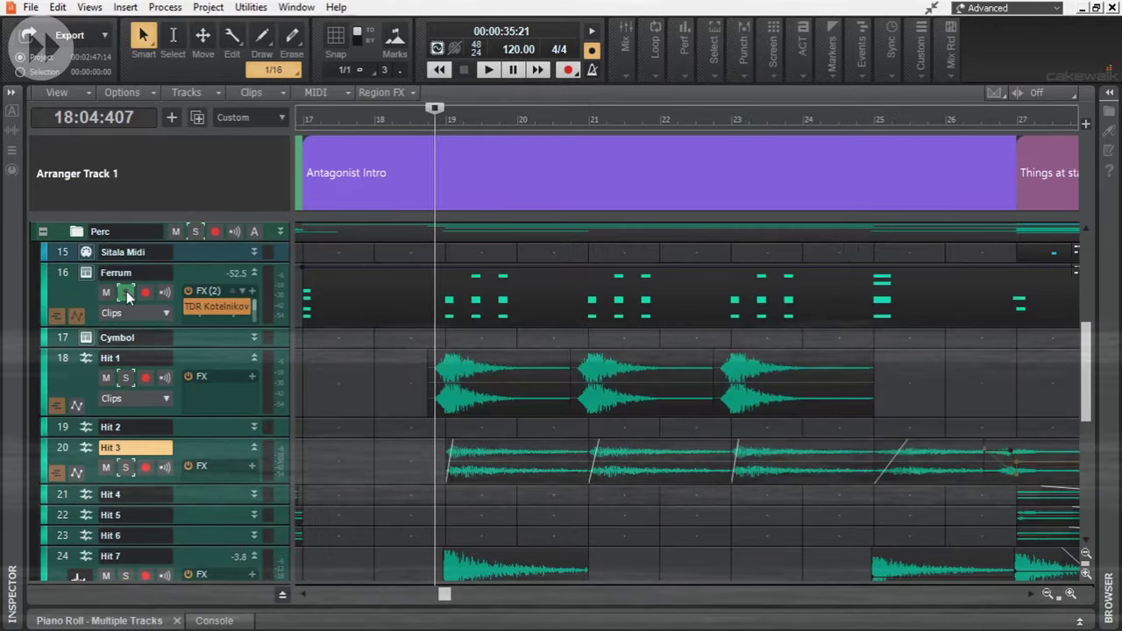
Step: View the Ferrum clip's notes in the Antagonist Intro and play the soloed Hit 3 track from just before bar 19
{"action": "double_click", "coordinate": [491, 275]}
{"action": "key", "text": "shift+d"}
{"action": "scroll", "coordinate": [480, 416], "scroll_direction": "up", "scroll_amount": 3}
{"action": "key", "text": "space"}
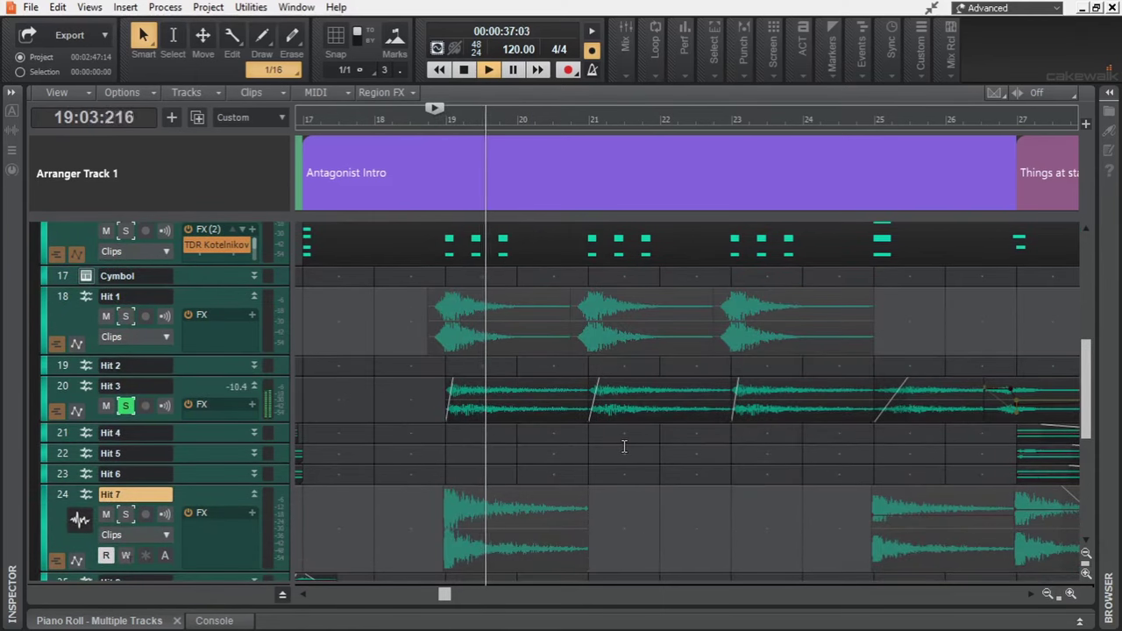
Step: Play the soloed Audio folder from bar 17 through the Antagonist Intro and examine its effect and whoosh clips against the arranger sections
{"action": "scroll", "coordinate": [624, 447], "scroll_direction": "down", "scroll_amount": 2}
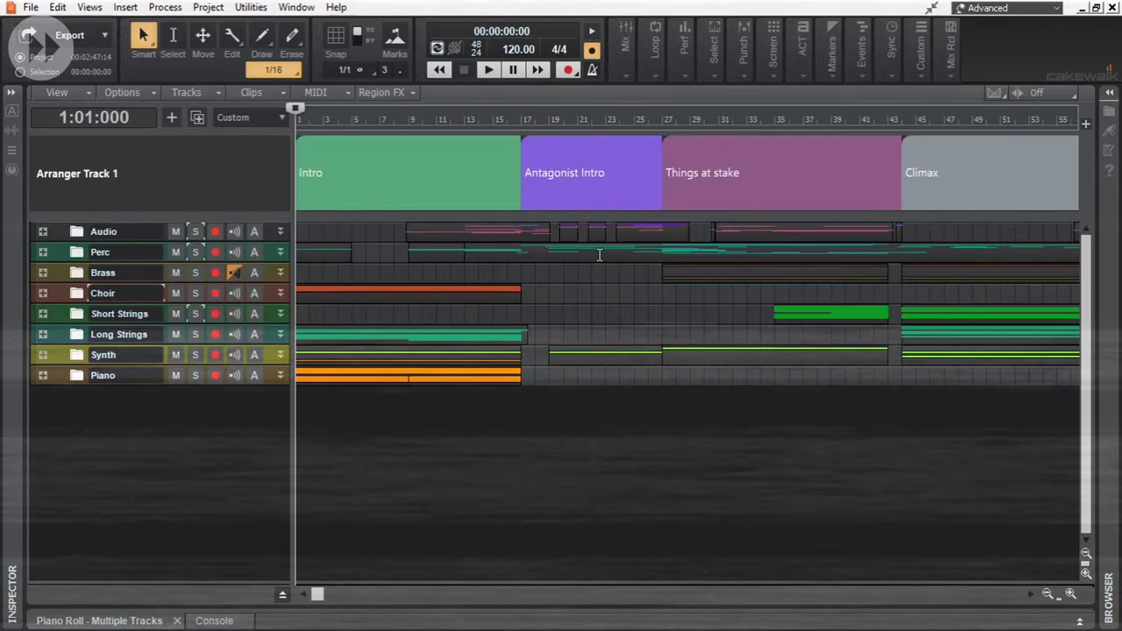
{"action": "left_click", "coordinate": [523, 278]}
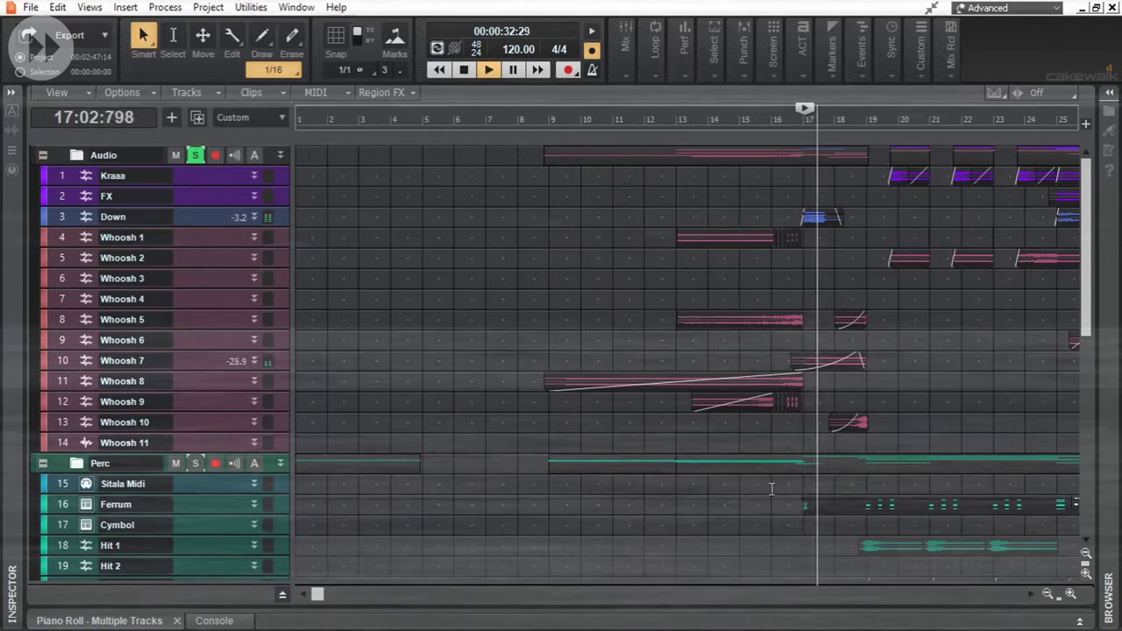
{"action": "left_click_drag", "start_coordinate": [331, 595], "coordinate": [412, 595]}
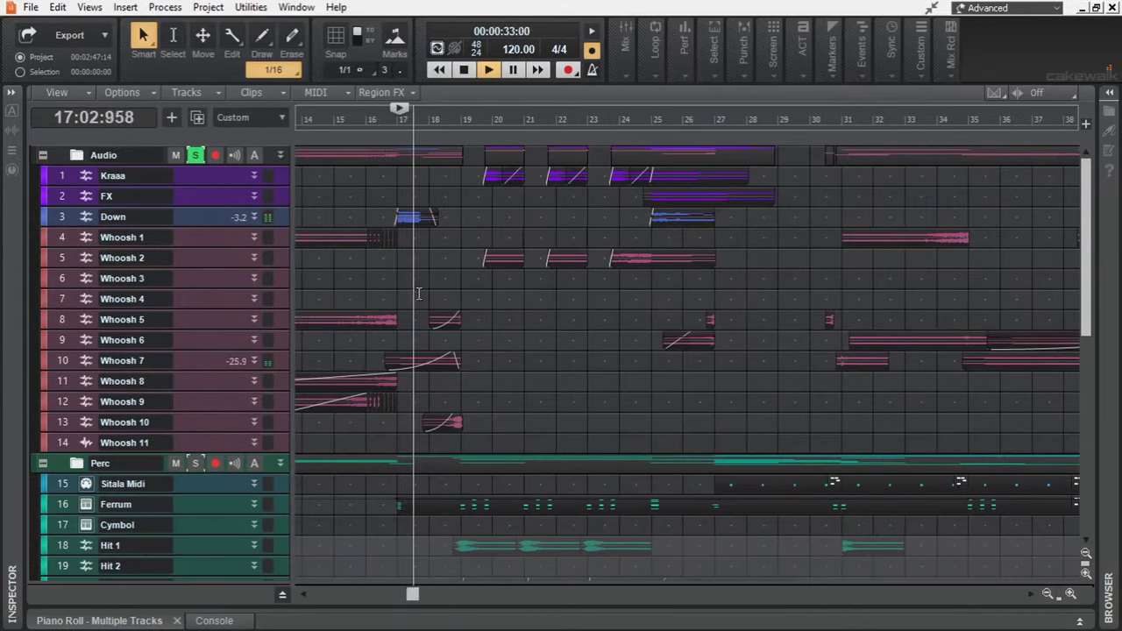
{"action": "key", "text": "shift+a"}
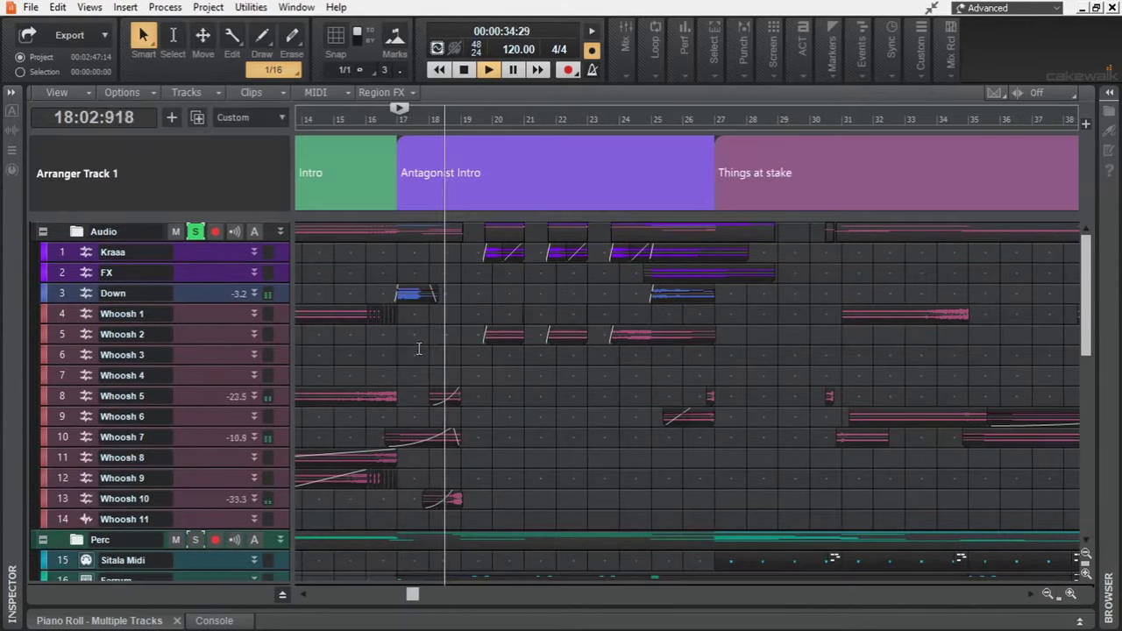
{"action": "scroll", "coordinate": [526, 333], "scroll_direction": "down", "scroll_amount": 1}
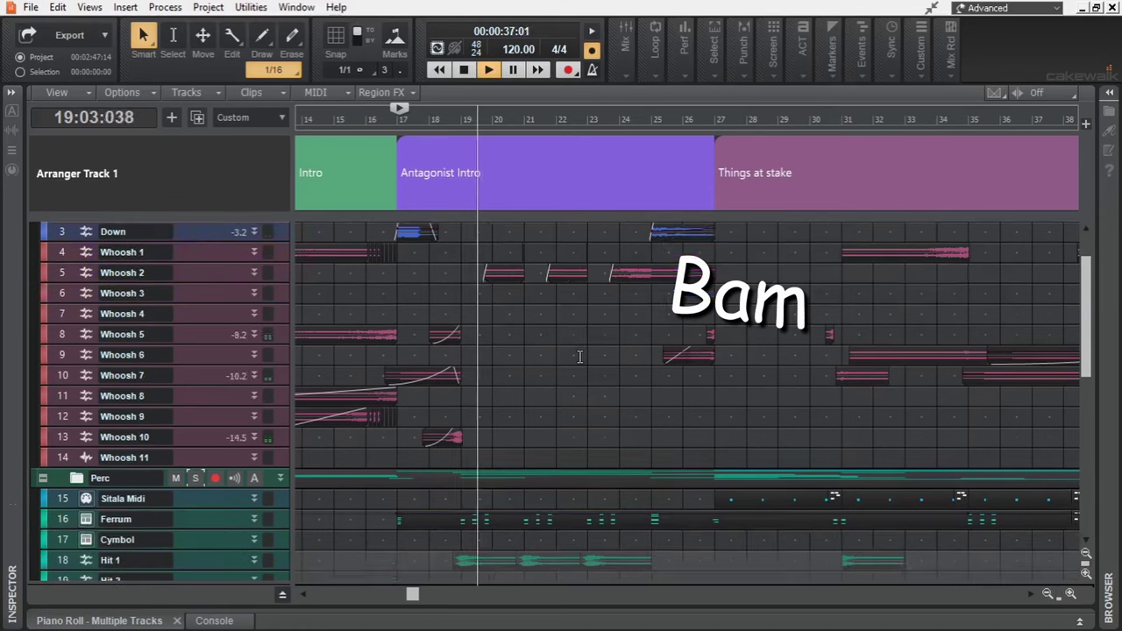
{"action": "scroll", "coordinate": [579, 359], "scroll_direction": "up", "scroll_amount": 1}
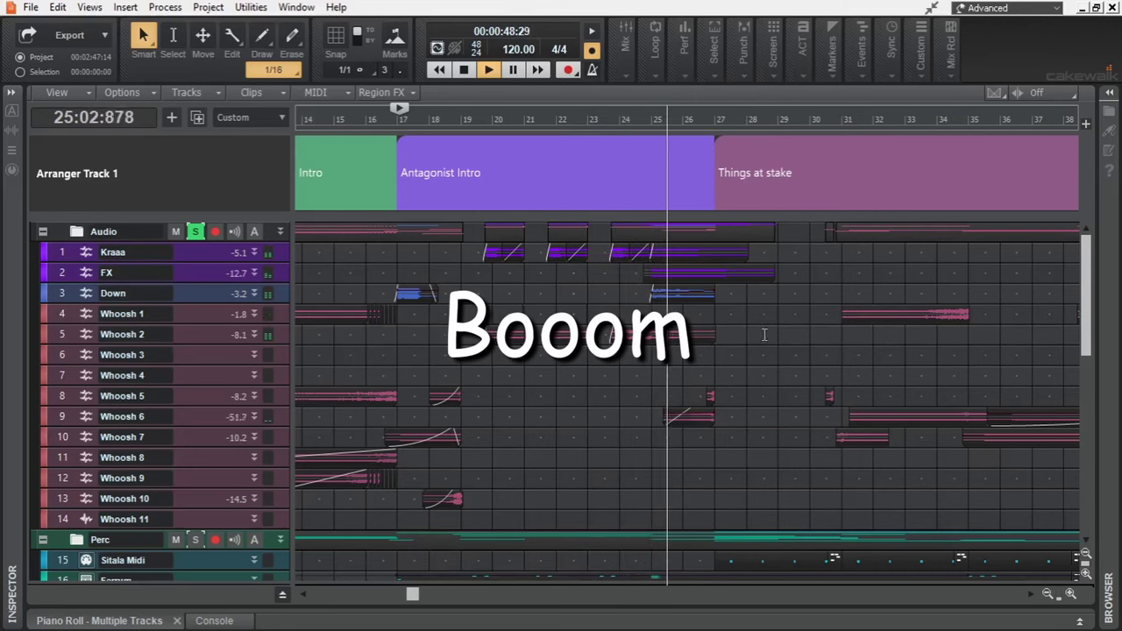
{"action": "key", "text": "space"}
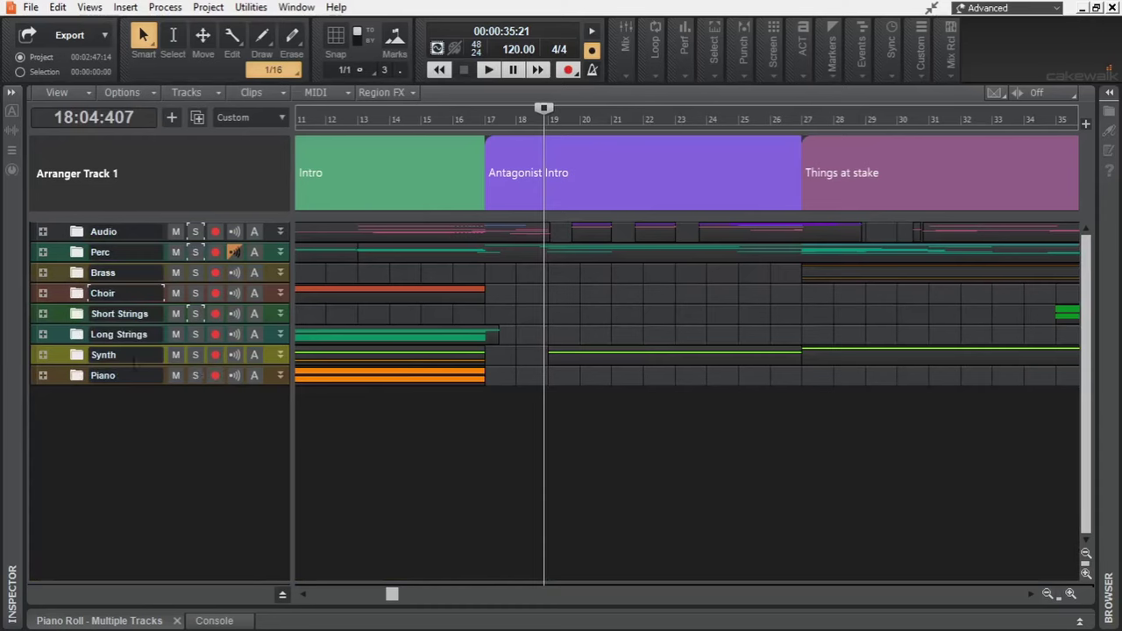
Step: Enlarge the Synth Pluck track in the Synth folder and play it soloed from just before bar 19 to examine its automation
{"action": "left_click", "coordinate": [42, 355]}
{"action": "left_click_drag", "start_coordinate": [217, 406], "coordinate": [217, 531]}
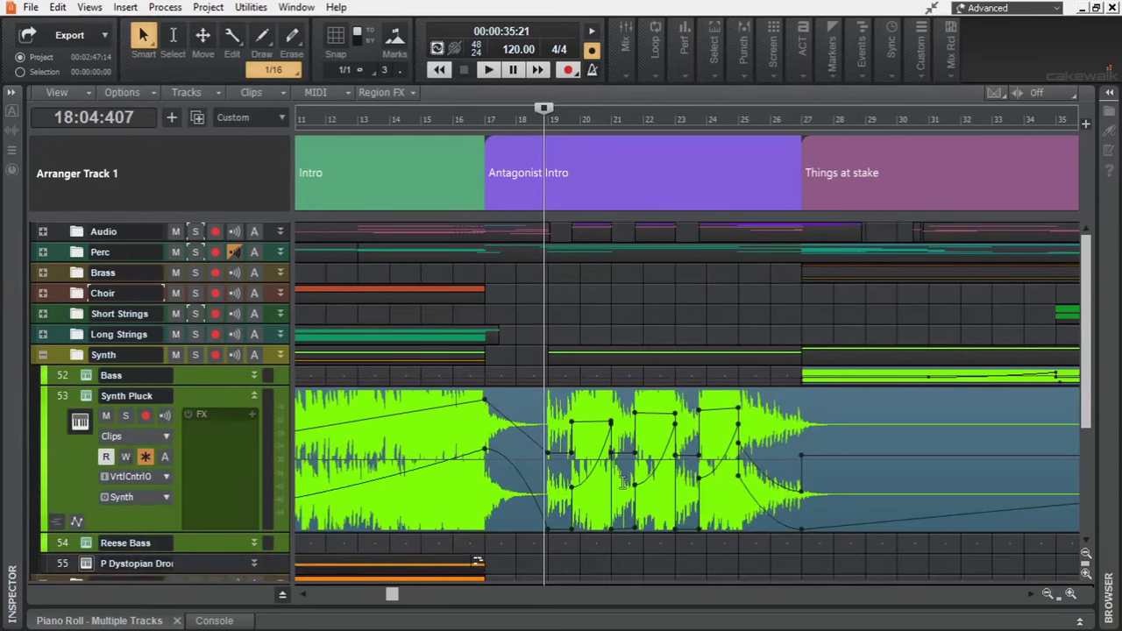
{"action": "scroll", "coordinate": [622, 481], "scroll_direction": "up", "scroll_amount": 2}
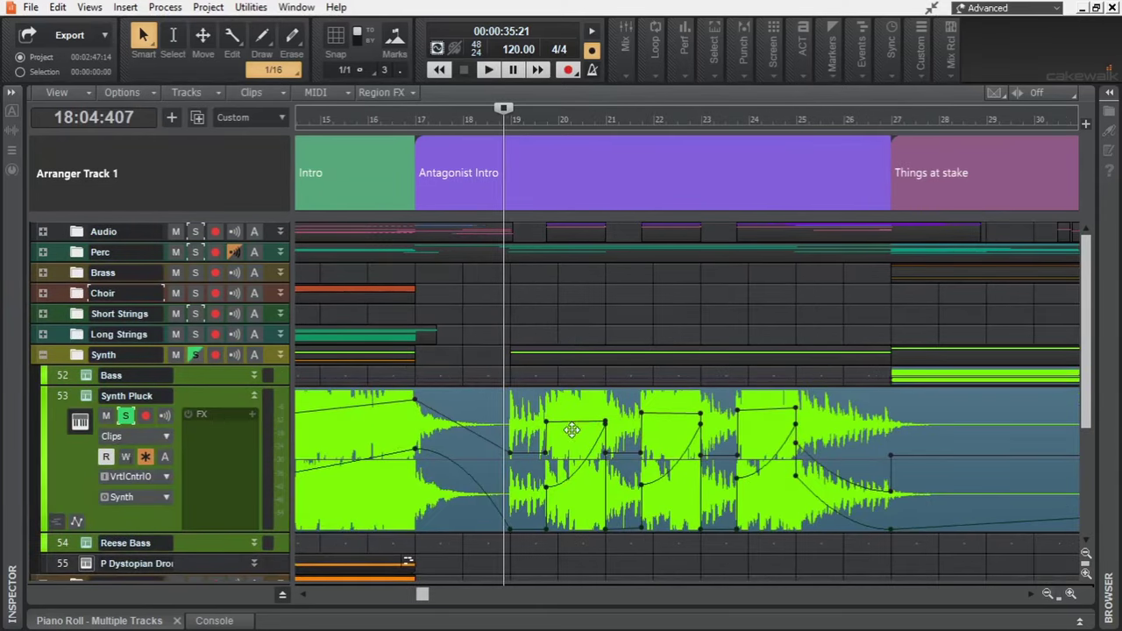
{"action": "key", "text": "space"}
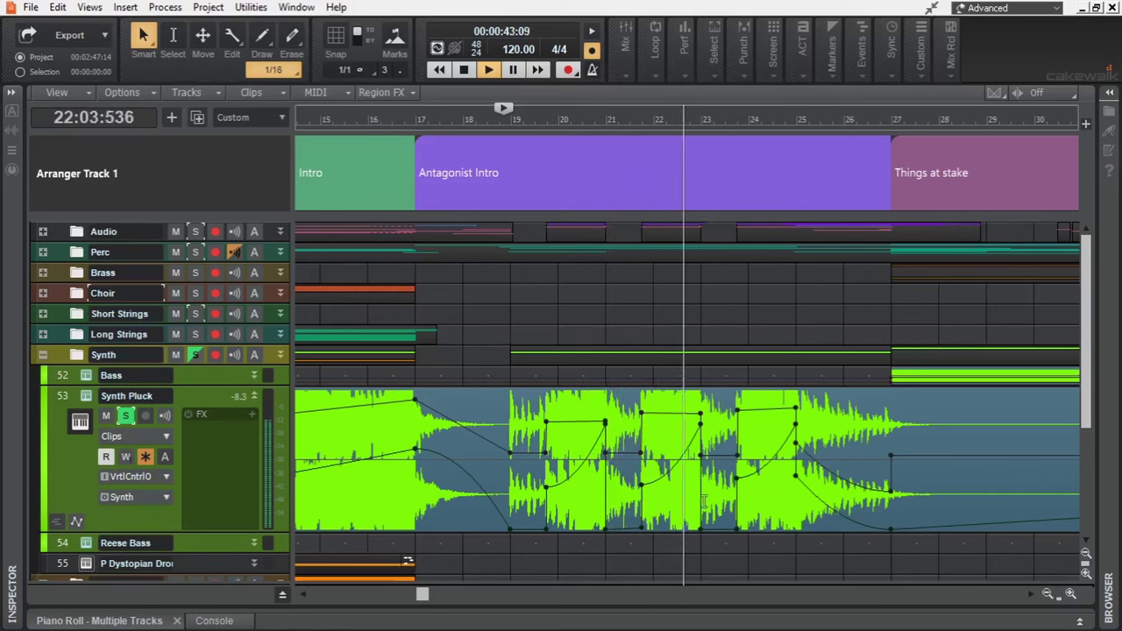
{"action": "key", "text": "space"}
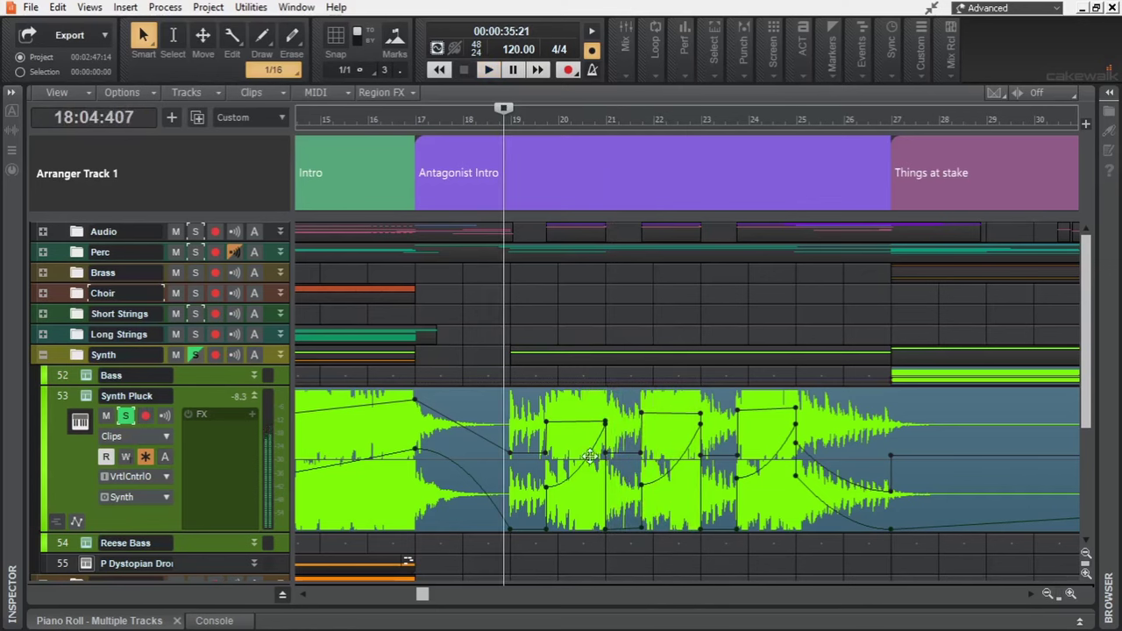
Step: Play the Antagonist Intro with all tracks from just before bar 18 and collapse the Synth folder
{"action": "scroll", "coordinate": [597, 452], "scroll_direction": "down", "scroll_amount": 2}
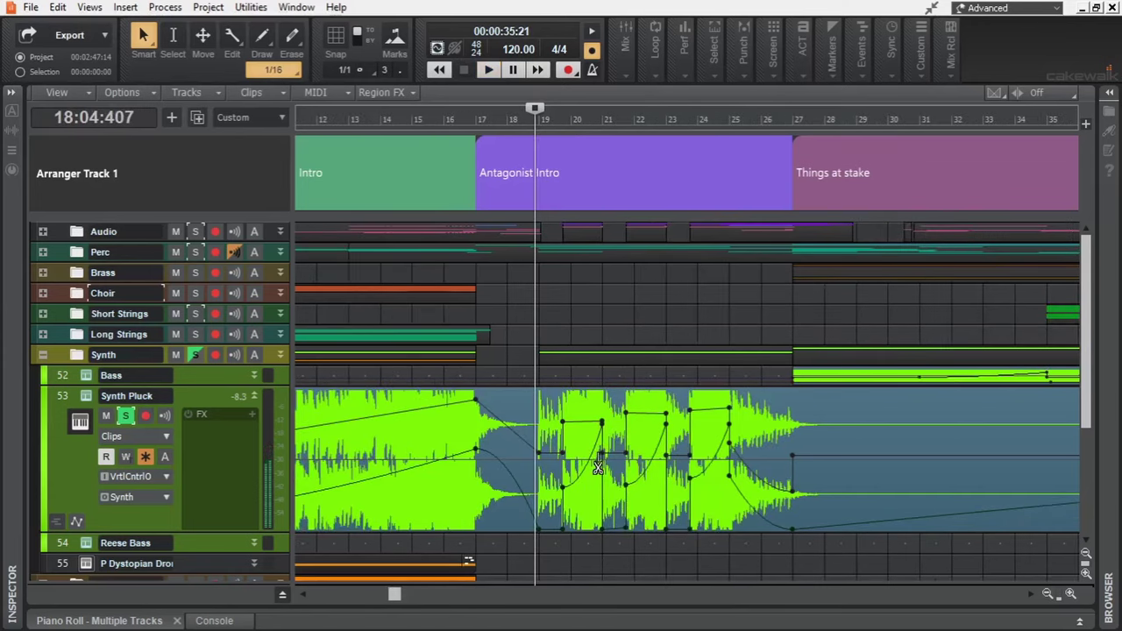
{"action": "left_click", "coordinate": [507, 310]}
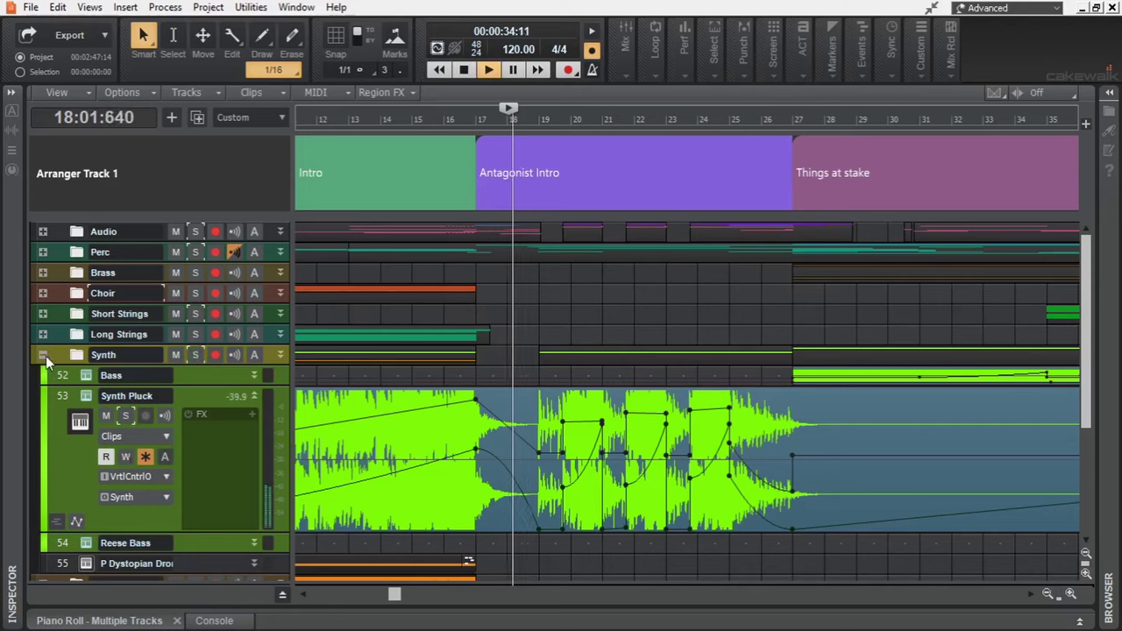
{"action": "left_click", "coordinate": [43, 355]}
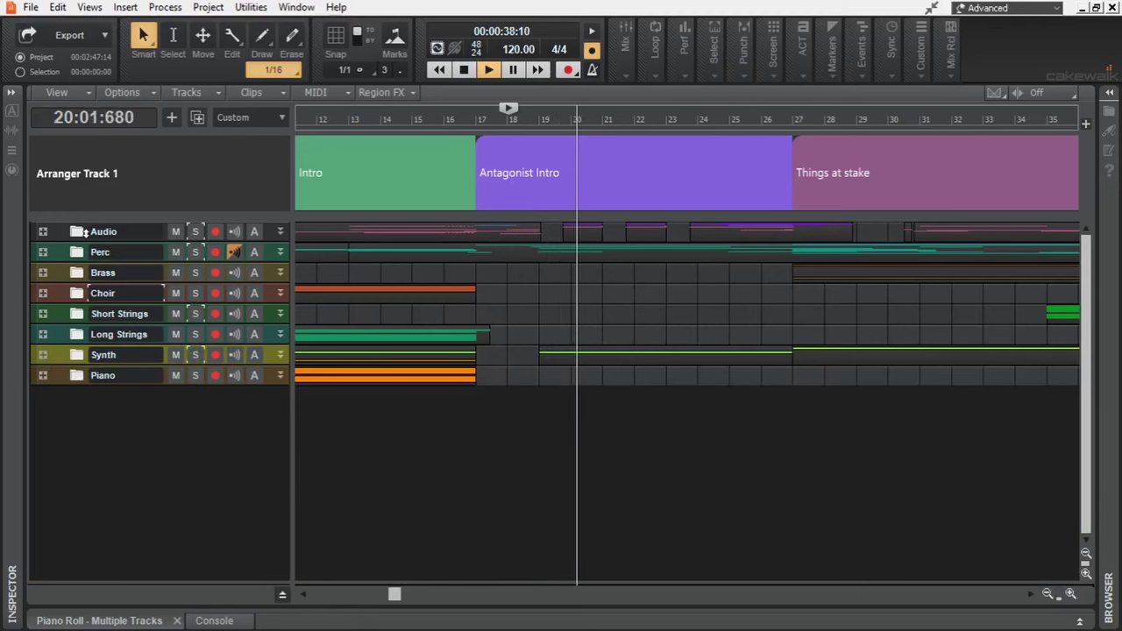
Step: Expand the Audio folder and enlarge the Kraaa and FX tracks to view their clips during playback
{"action": "left_click", "coordinate": [42, 231]}
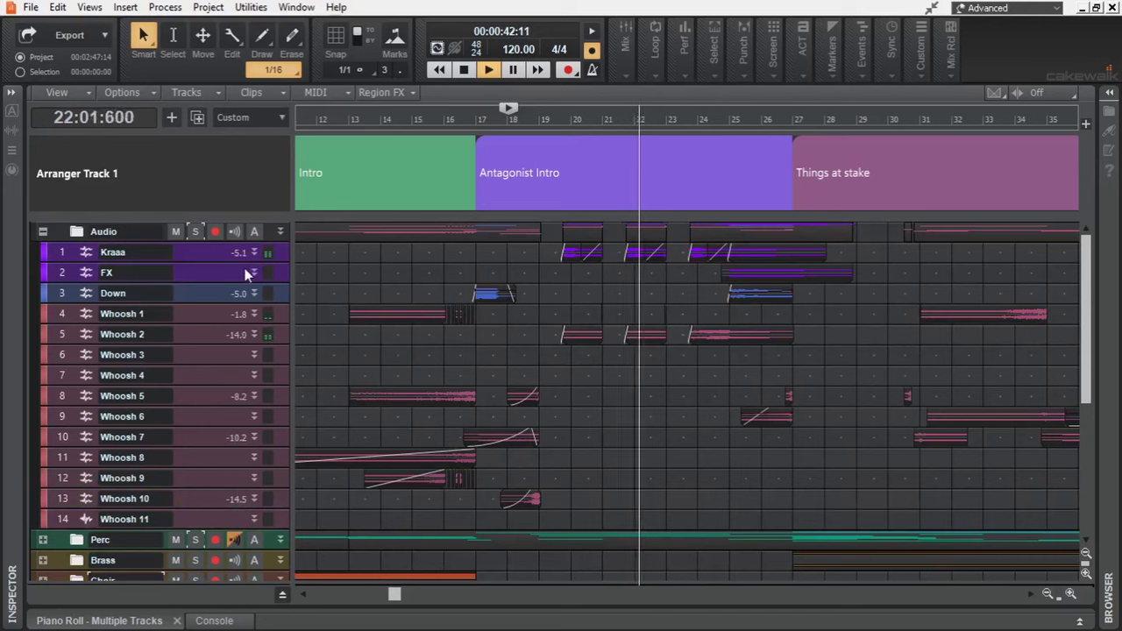
{"action": "left_click_drag", "start_coordinate": [258, 253], "coordinate": [231, 346]}
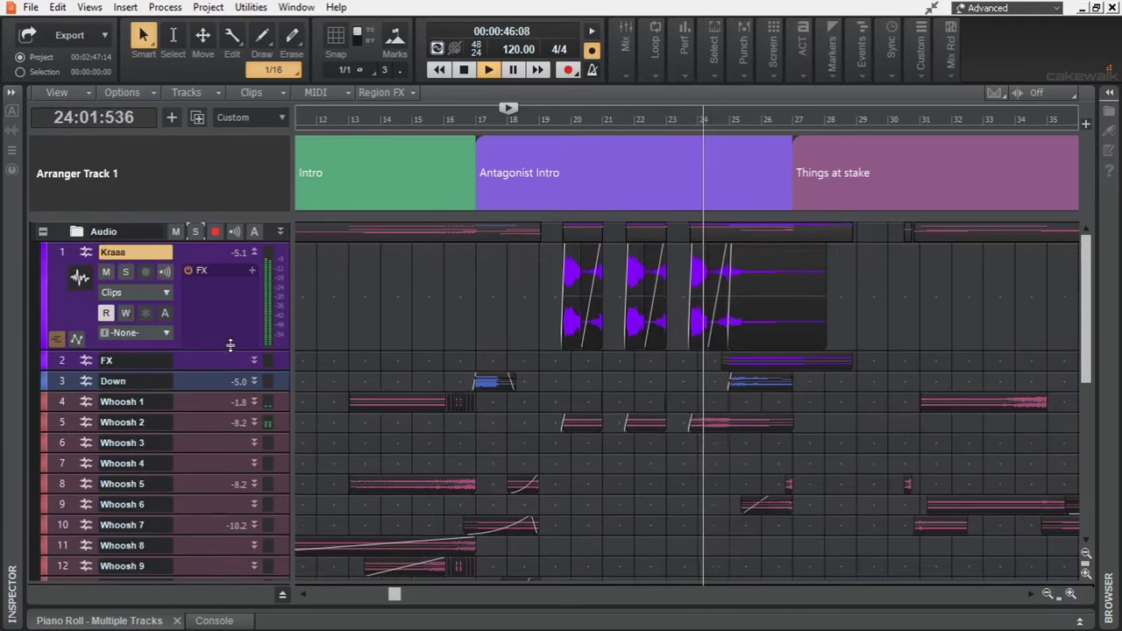
{"action": "scroll", "coordinate": [793, 386], "scroll_direction": "up", "scroll_amount": 3}
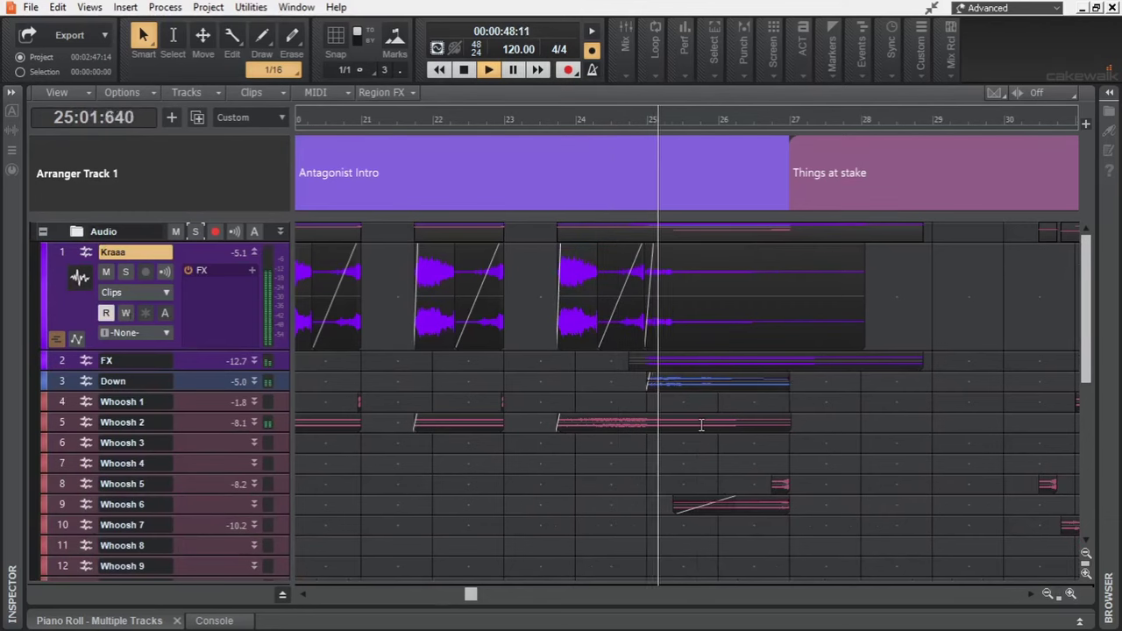
{"action": "scroll", "coordinate": [328, 353], "scroll_direction": "down", "scroll_amount": 2}
{"action": "left_click_drag", "start_coordinate": [186, 306], "coordinate": [186, 364]}
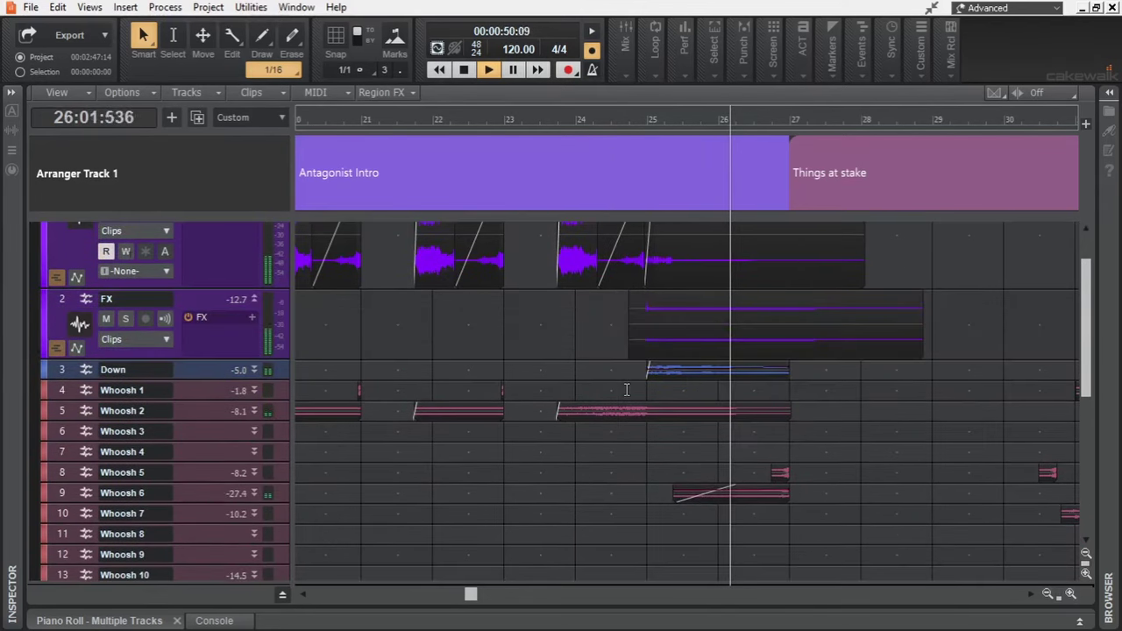
Step: Enlarge the Down track, examine it and the Whoosh tracks up to the start of Things at stake, and stop playback
{"action": "scroll", "coordinate": [427, 333], "scroll_direction": "down", "scroll_amount": 2}
{"action": "left_click", "coordinate": [254, 310]}
{"action": "left_click_drag", "start_coordinate": [233, 326], "coordinate": [230, 368]}
{"action": "scroll", "coordinate": [733, 401], "scroll_direction": "down", "scroll_amount": 2}
{"action": "scroll", "coordinate": [800, 407], "scroll_direction": "down", "scroll_amount": 4}
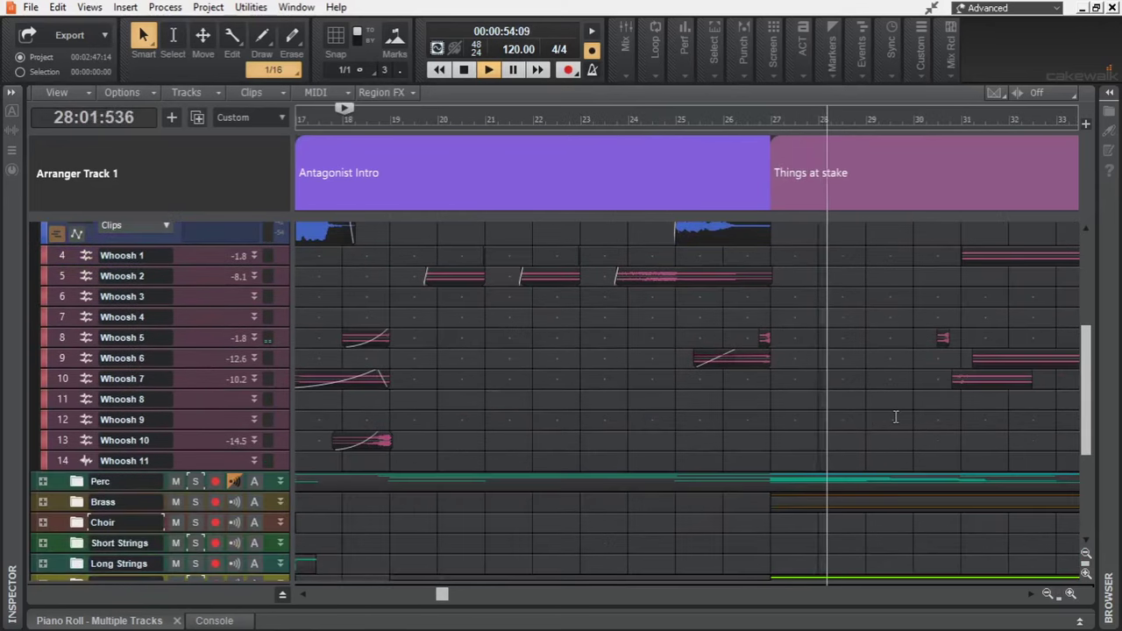
{"action": "scroll", "coordinate": [893, 417], "scroll_direction": "down", "scroll_amount": 2}
{"action": "scroll", "coordinate": [894, 417], "scroll_direction": "down", "scroll_amount": 2}
{"action": "scroll", "coordinate": [894, 417], "scroll_direction": "up", "scroll_amount": 3}
{"action": "key", "text": "space"}
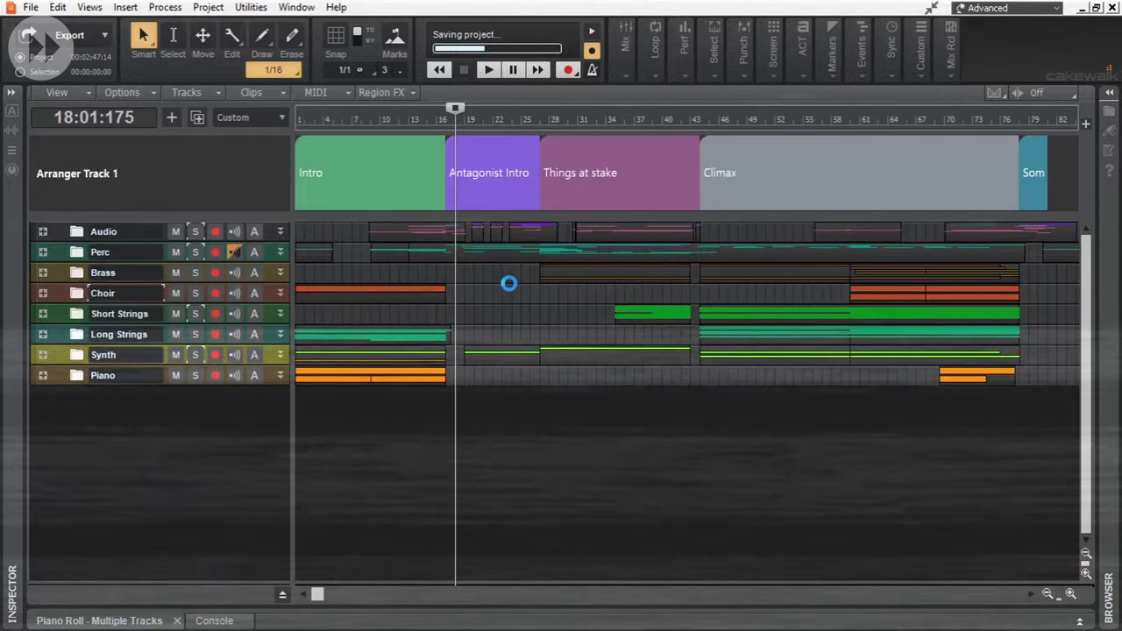
Step: Place the playhead near the end of Things at stake and hide the arranger track to make room for the Long Strings tracks
{"action": "left_click", "coordinate": [680, 324]}
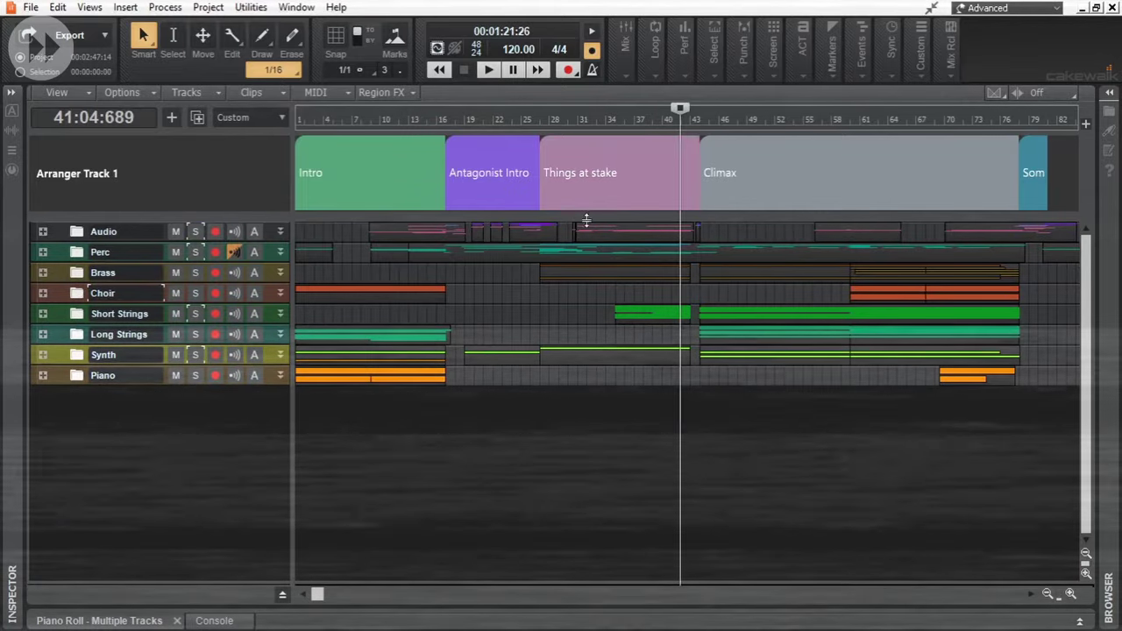
{"action": "key", "text": "shift+a"}
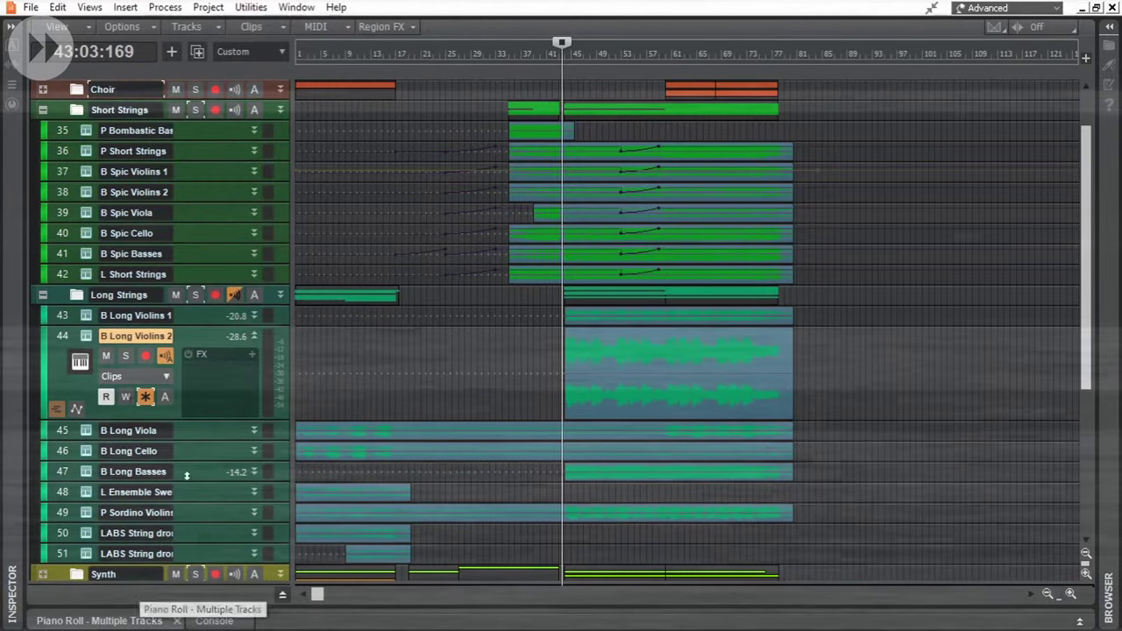
{"action": "left_click_drag", "start_coordinate": [197, 412], "coordinate": [197, 355]}
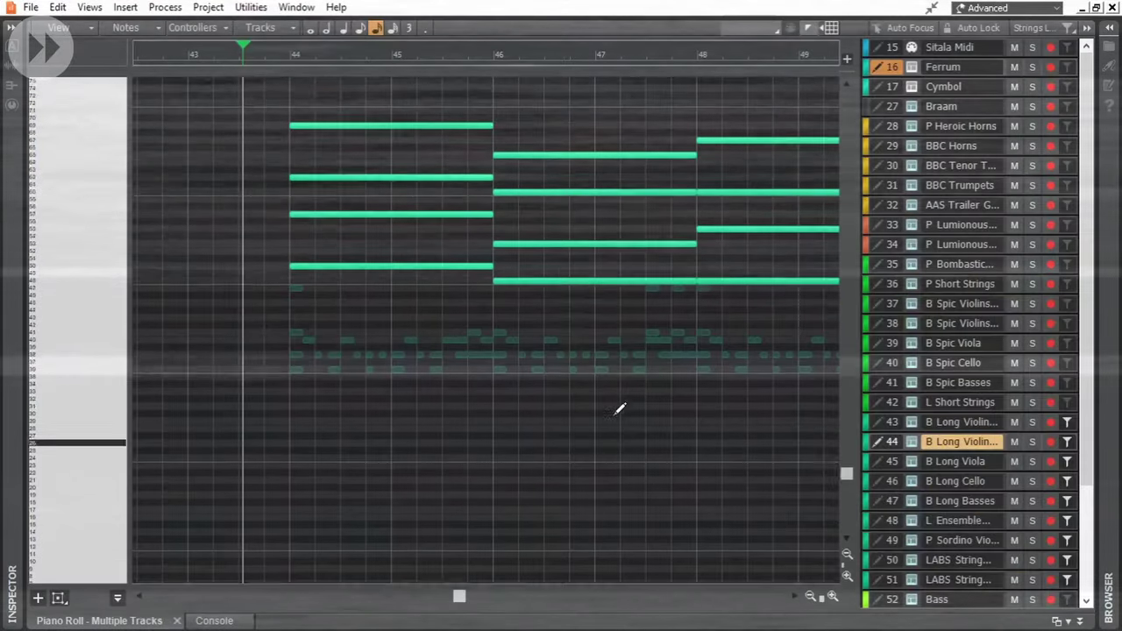
Step: Limit the piano roll's track list to the Strings Long preset and enable note editing on all nine tracks
{"action": "left_click", "coordinate": [1039, 27]}
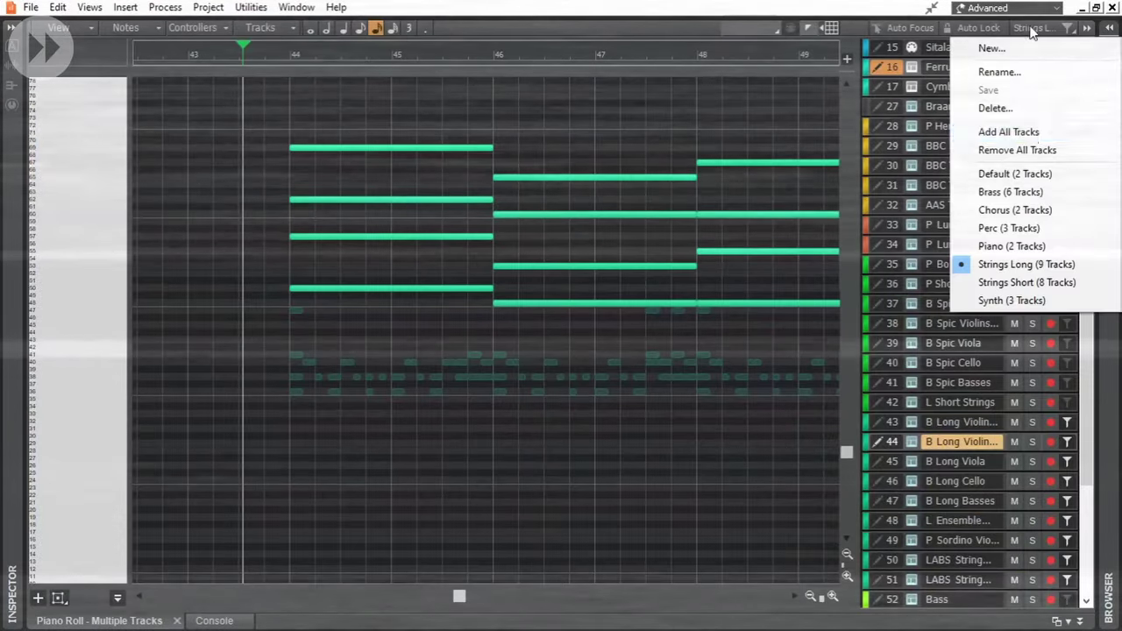
{"action": "left_click", "coordinate": [1047, 127]}
{"action": "left_click", "coordinate": [1067, 27]}
{"action": "left_click_drag", "start_coordinate": [887, 48], "coordinate": [887, 205]}
{"action": "scroll", "coordinate": [726, 295], "scroll_direction": "up", "scroll_amount": 3}
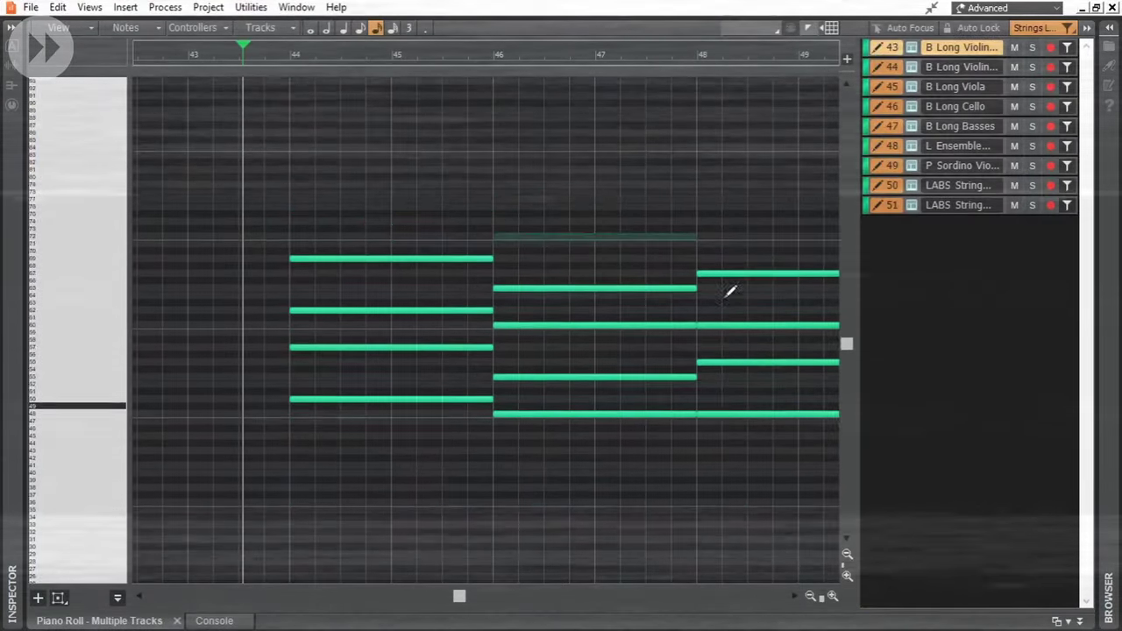
Step: Solo all nine Strings Long tracks and play them from just before bar 44
{"action": "scroll", "coordinate": [504, 566], "scroll_direction": "right", "scroll_amount": 2}
{"action": "left_click_drag", "start_coordinate": [1033, 48], "coordinate": [1034, 203]}
{"action": "mouse_move", "coordinate": [472, 596]}
{"action": "left_mouse_down"}
{"action": "mouse_move", "coordinate": [455, 601]}
{"action": "mouse_move", "coordinate": [489, 597]}
{"action": "left_mouse_up"}
{"action": "left_click", "coordinate": [272, 62]}
{"action": "key", "text": "space"}
Step: Examine the notes of the B Long Cello and L Ensemble tracks while the long strings play
{"action": "key", "text": "ctrl+Left"}
{"action": "key", "text": "ctrl+Left"}
{"action": "key", "text": "ctrl+Left"}
{"action": "left_click", "coordinate": [952, 109]}
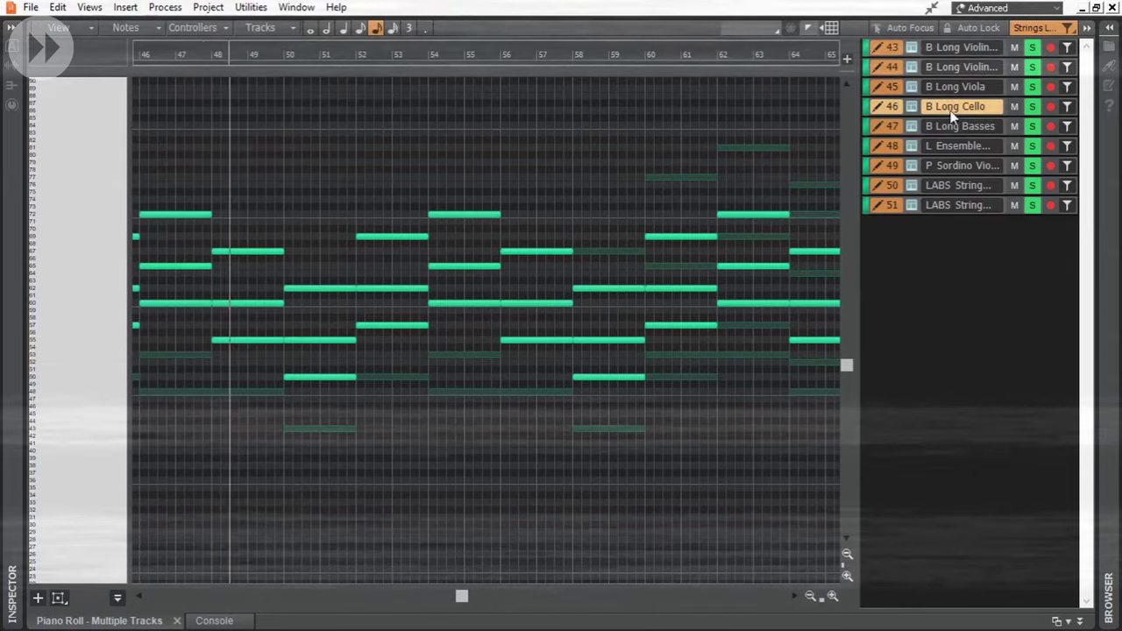
{"action": "mouse_move", "coordinate": [459, 597]}
{"action": "left_mouse_down"}
{"action": "mouse_move", "coordinate": [396, 599]}
{"action": "mouse_move", "coordinate": [449, 597]}
{"action": "left_mouse_up"}
{"action": "left_click", "coordinate": [954, 145]}
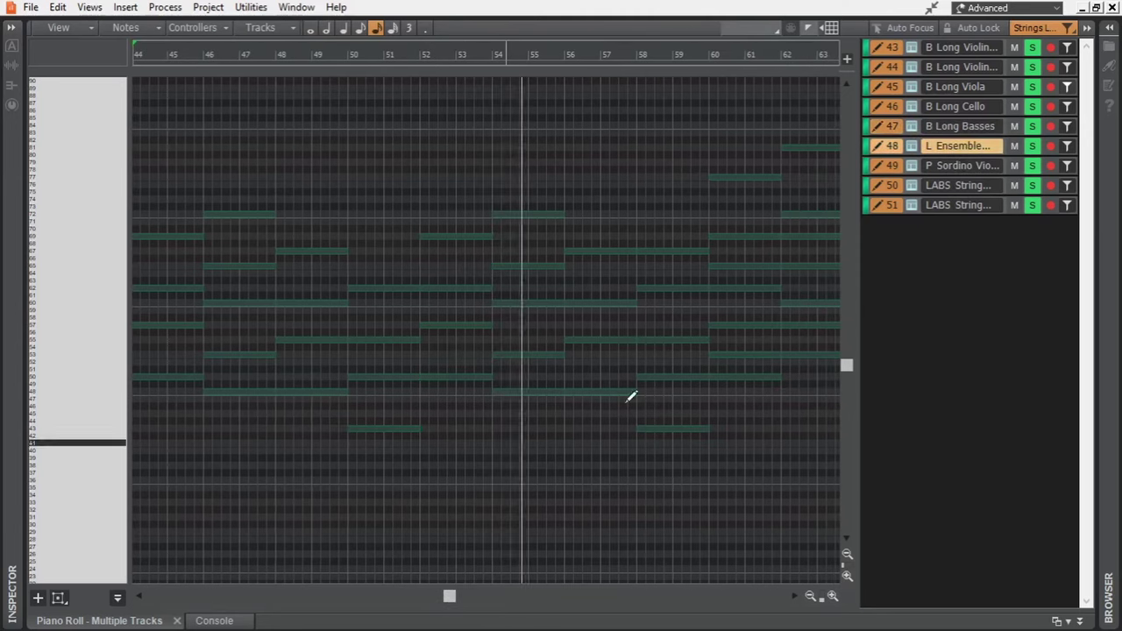
{"action": "scroll", "coordinate": [619, 364], "scroll_direction": "down", "scroll_amount": 5}
{"action": "scroll", "coordinate": [318, 262], "scroll_direction": "up", "scroll_amount": 1}
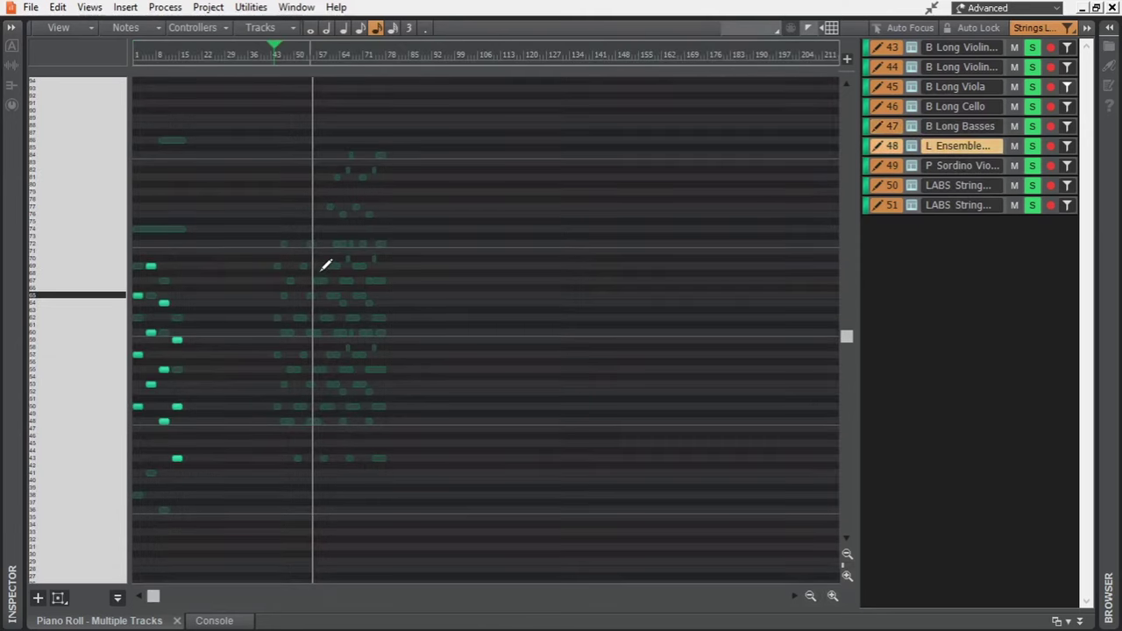
Step: Examine the notes of the P Sordino Violins track and the first LABS String track across the project
{"action": "left_click", "coordinate": [976, 168]}
{"action": "scroll", "coordinate": [300, 351], "scroll_direction": "up", "scroll_amount": 5}
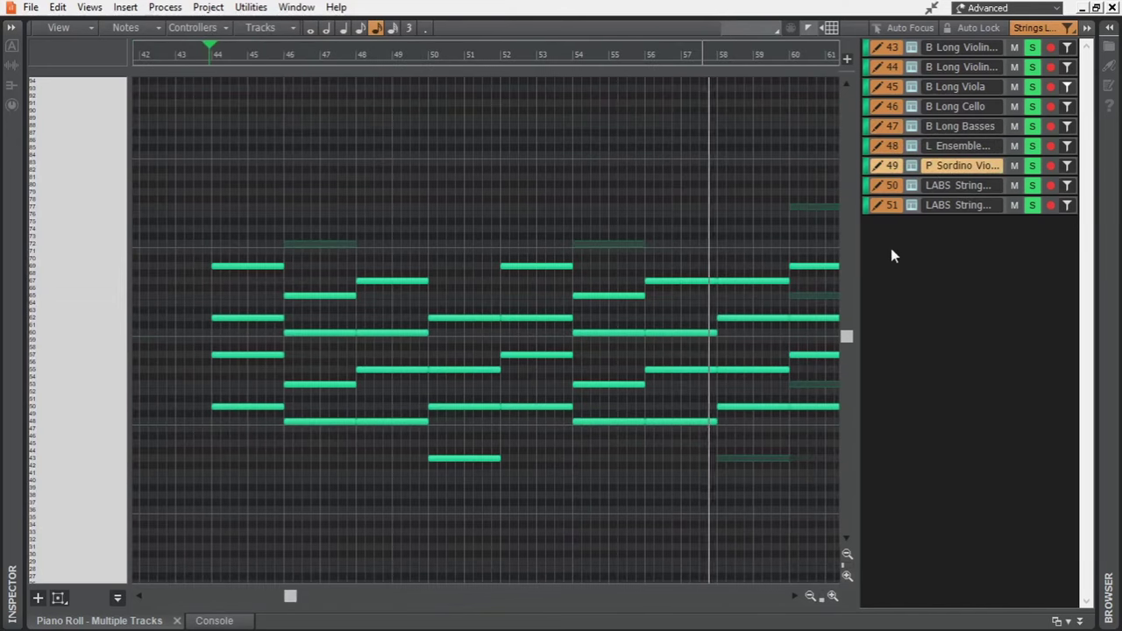
{"action": "left_click", "coordinate": [958, 186]}
{"action": "scroll", "coordinate": [633, 437], "scroll_direction": "down", "scroll_amount": 5}
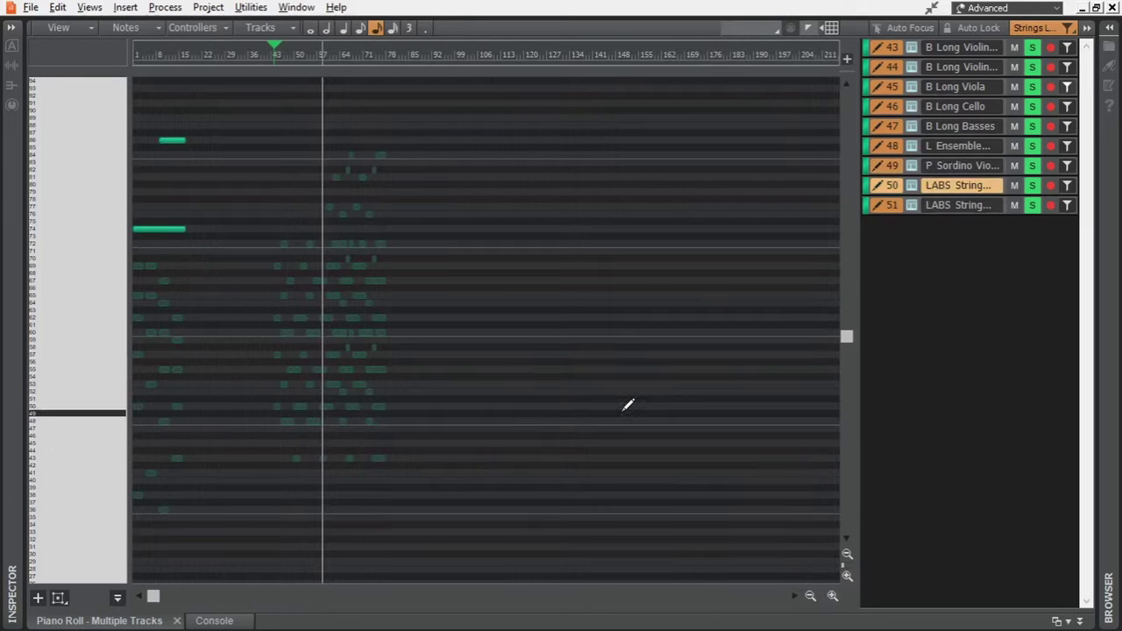
{"action": "scroll", "coordinate": [444, 366], "scroll_direction": "down", "scroll_amount": 1}
{"action": "scroll", "coordinate": [443, 365], "scroll_direction": "up", "scroll_amount": 3}
{"action": "scroll", "coordinate": [445, 364], "scroll_direction": "down", "scroll_amount": 1}
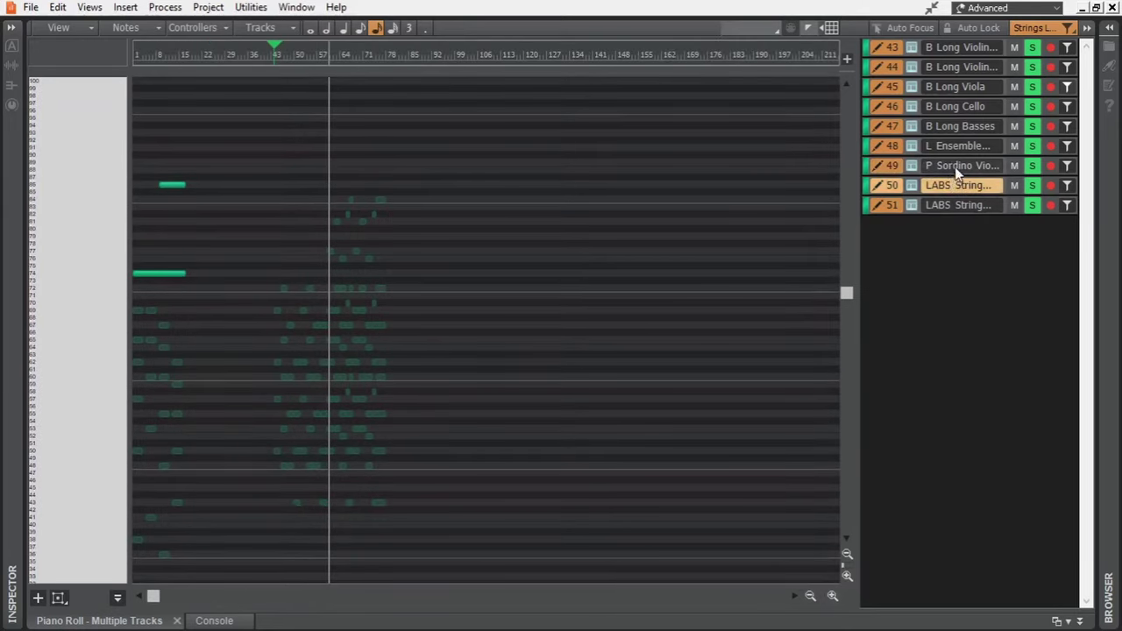
Step: Compare the notes of the tracks from P Sordino Violins up to B Long Viola, ending with a close view of the viola part
{"action": "left_click", "coordinate": [955, 166]}
{"action": "left_click", "coordinate": [969, 147]}
{"action": "left_click", "coordinate": [969, 128]}
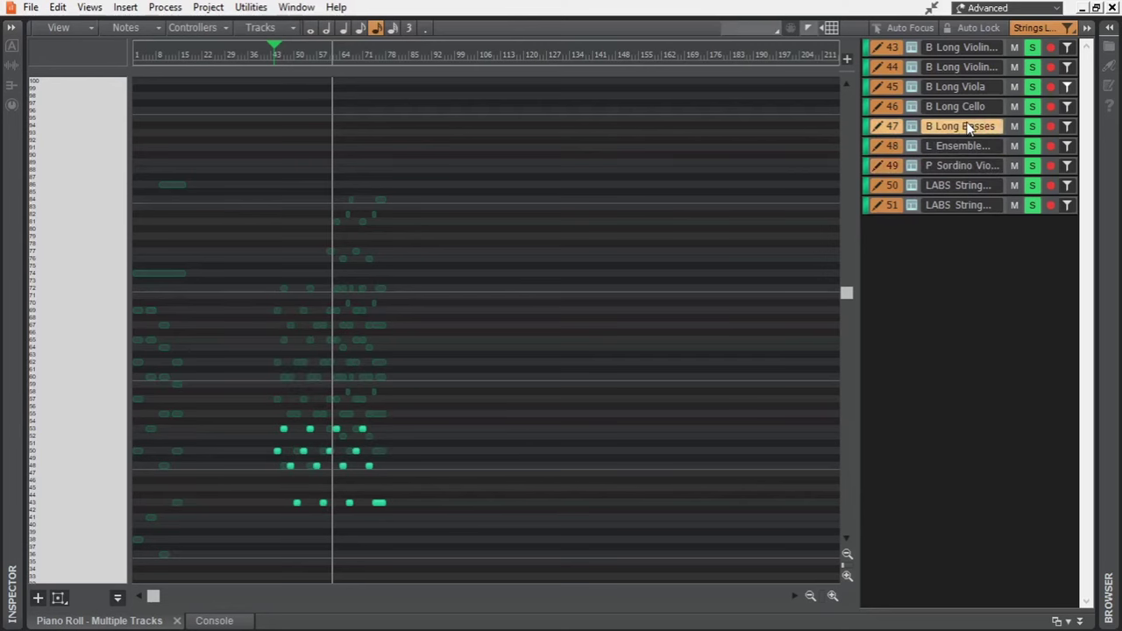
{"action": "left_click", "coordinate": [969, 108]}
{"action": "left_click", "coordinate": [968, 87]}
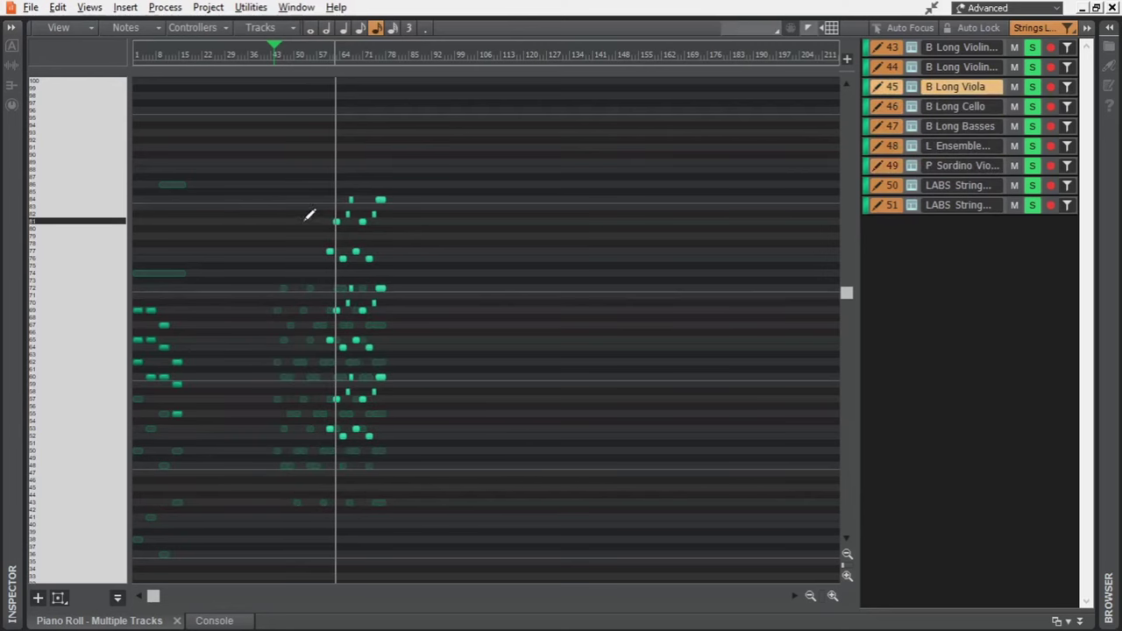
{"action": "scroll", "coordinate": [350, 220], "scroll_direction": "up", "scroll_amount": 5}
{"action": "left_click_drag", "start_coordinate": [348, 599], "coordinate": [343, 599]}
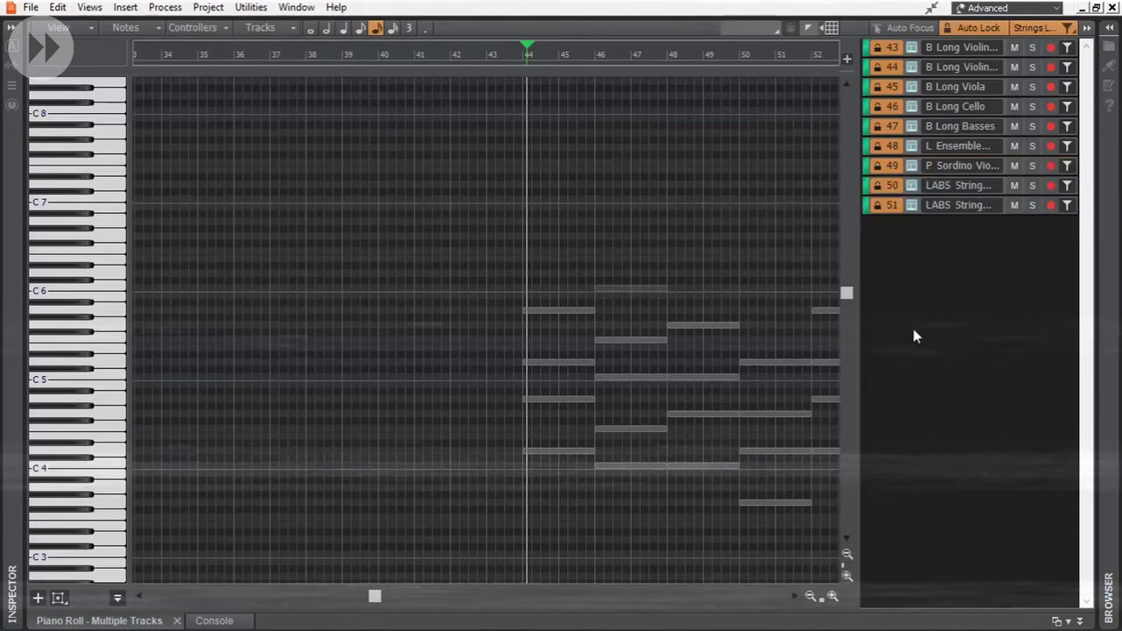
Step: Switch the piano roll's track list to the Strings Short preset
{"action": "left_click", "coordinate": [1037, 27]}
{"action": "left_click", "coordinate": [1025, 281]}
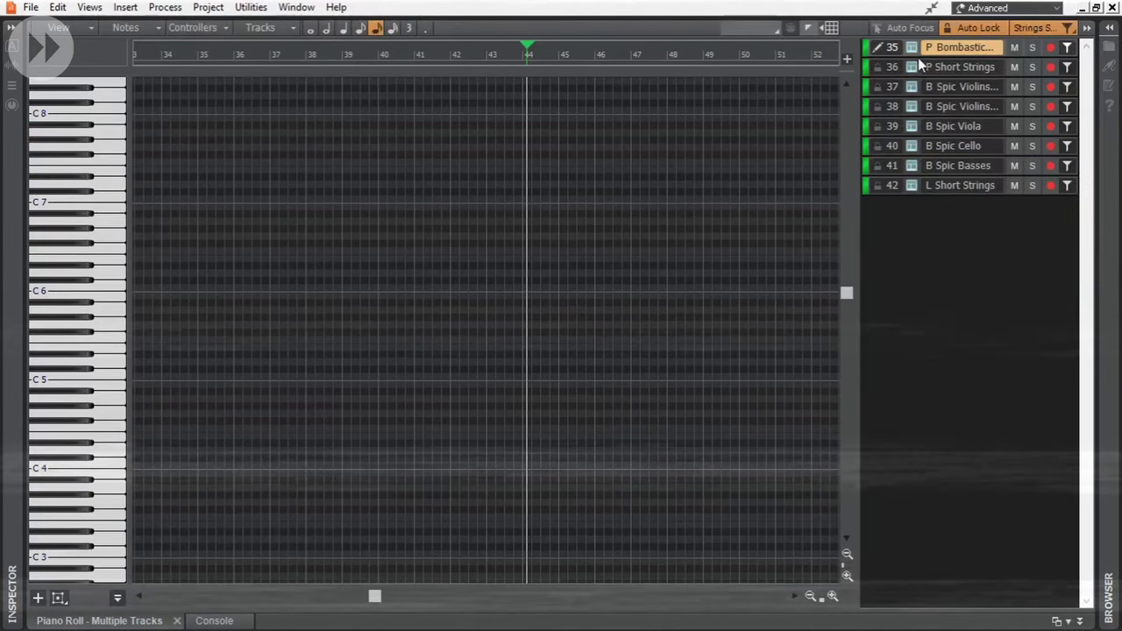
Step: Solo the P Short Strings track, play its notes from measure 44 and reveal the velocity pane below them
{"action": "left_click", "coordinate": [920, 53]}
{"action": "left_click_drag", "start_coordinate": [375, 597], "coordinate": [445, 601]}
{"action": "left_click", "coordinate": [955, 67]}
{"action": "key", "text": "ctrl+Right"}
{"action": "key", "text": "ctrl+Right"}
{"action": "key", "text": "ctrl+Right"}
{"action": "left_click", "coordinate": [892, 72]}
{"action": "left_click", "coordinate": [1031, 67]}
{"action": "key", "text": "space"}
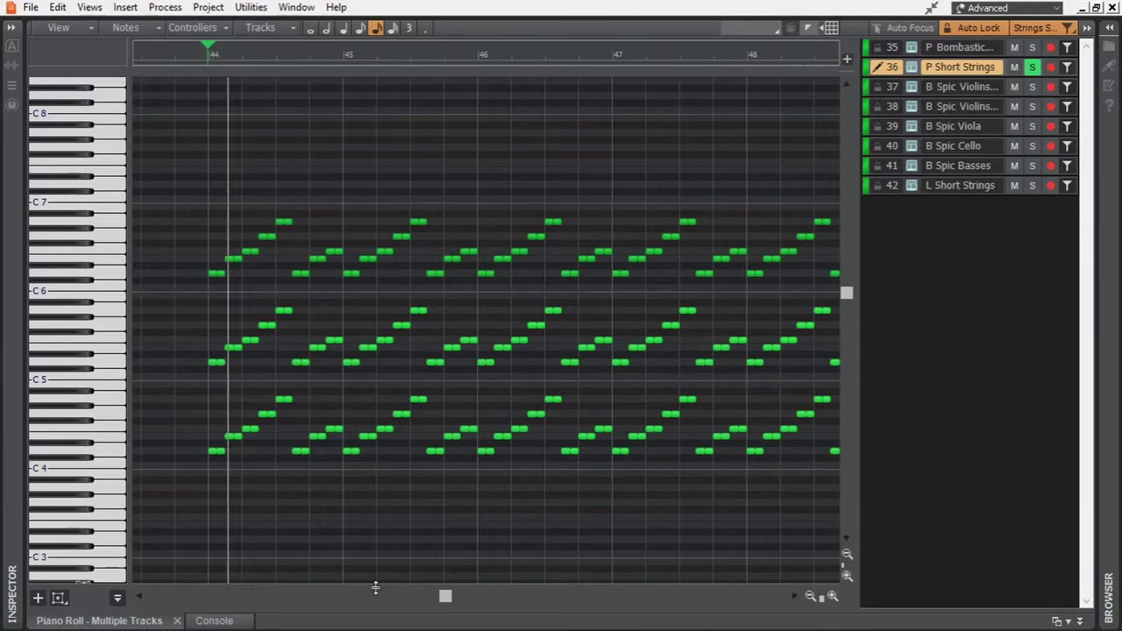
{"action": "left_click_drag", "start_coordinate": [386, 574], "coordinate": [395, 481]}
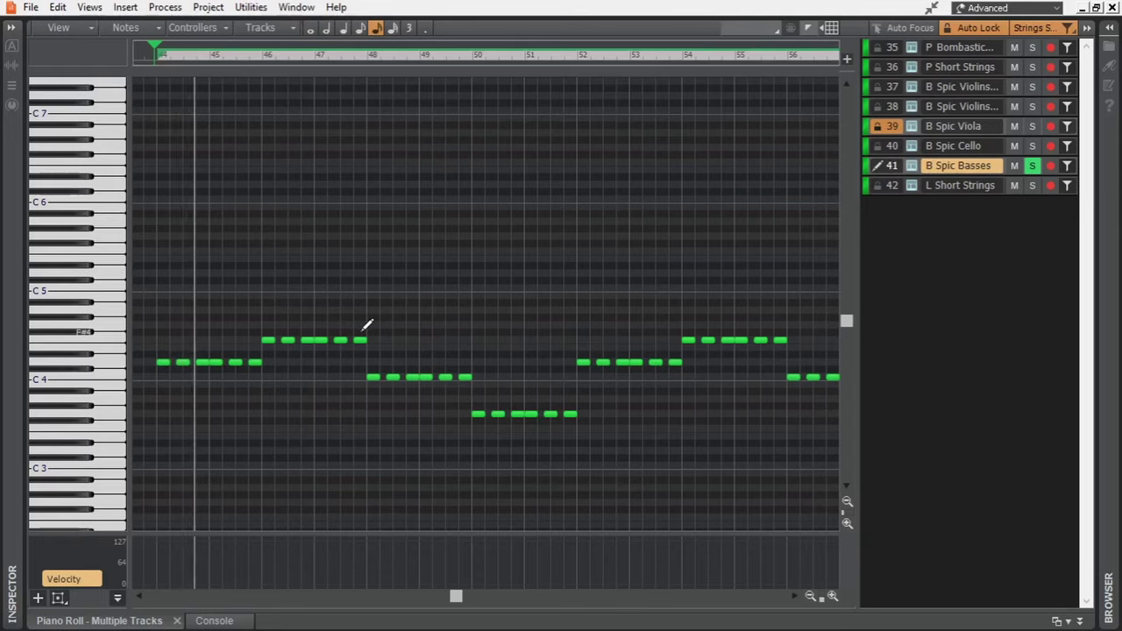
Step: Examine the spiccato parts after B Spic Basses, moving up through B Spic Cello and soloing B Spic Viola for playback from measure 60
{"action": "key", "text": "space"}
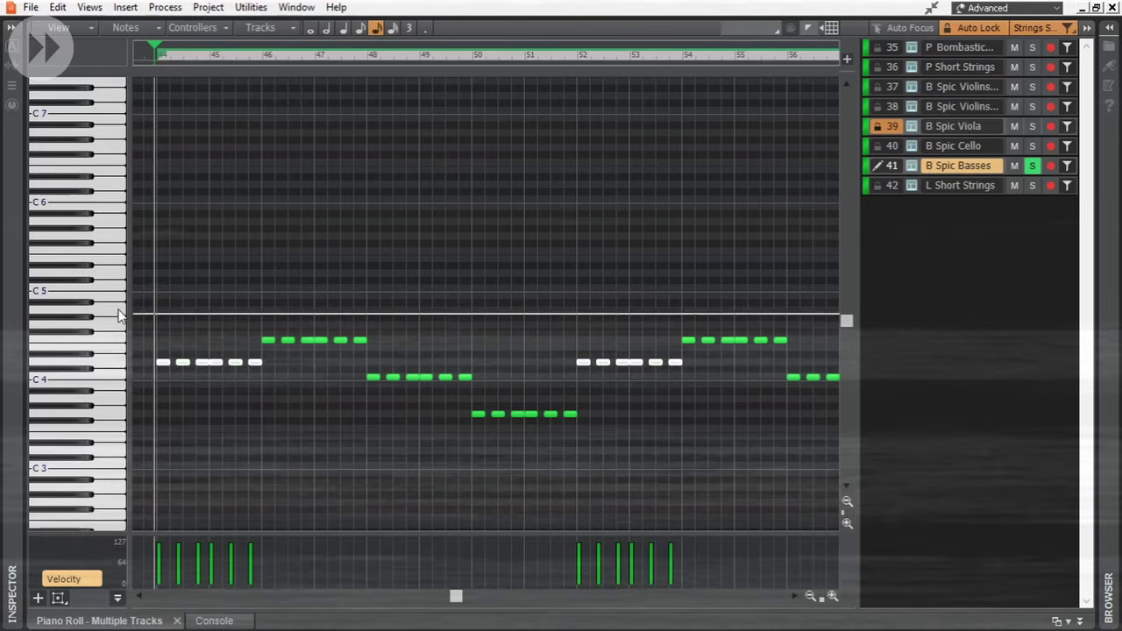
{"action": "left_click", "coordinate": [955, 145]}
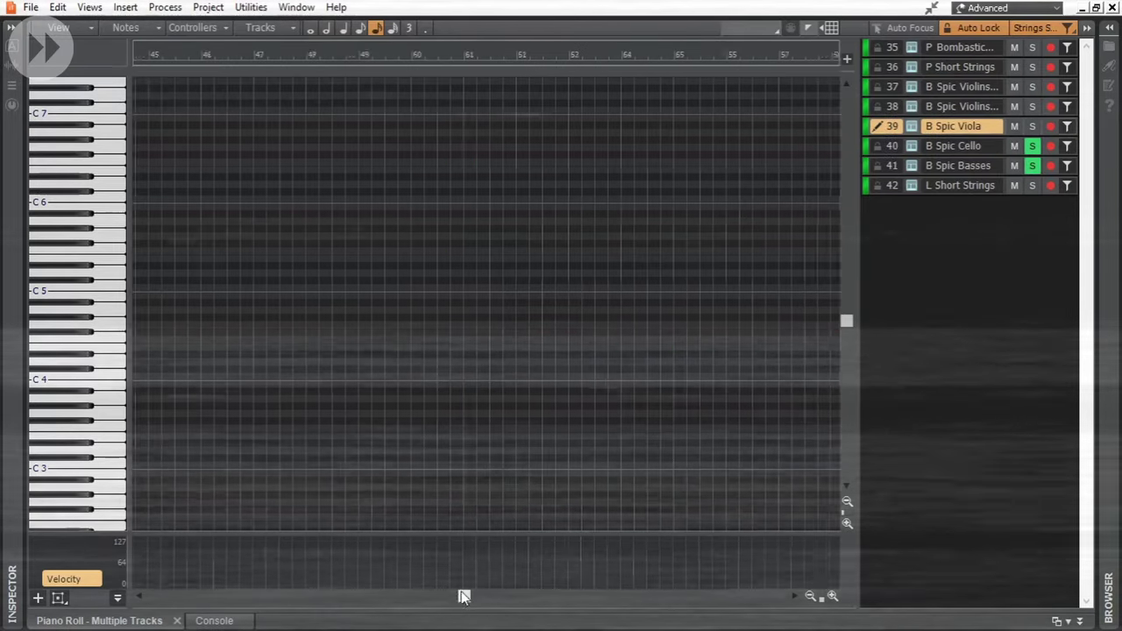
{"action": "left_click_drag", "start_coordinate": [464, 596], "coordinate": [569, 596]}
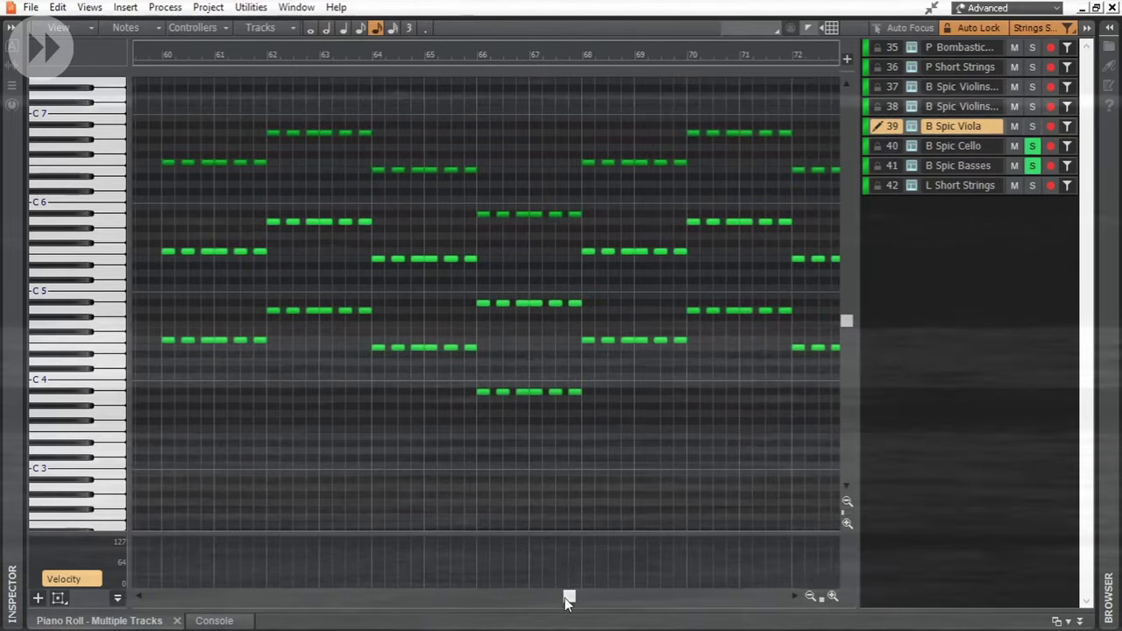
{"action": "left_click", "coordinate": [967, 131]}
{"action": "left_click", "coordinate": [1031, 128]}
{"action": "key", "text": "space"}
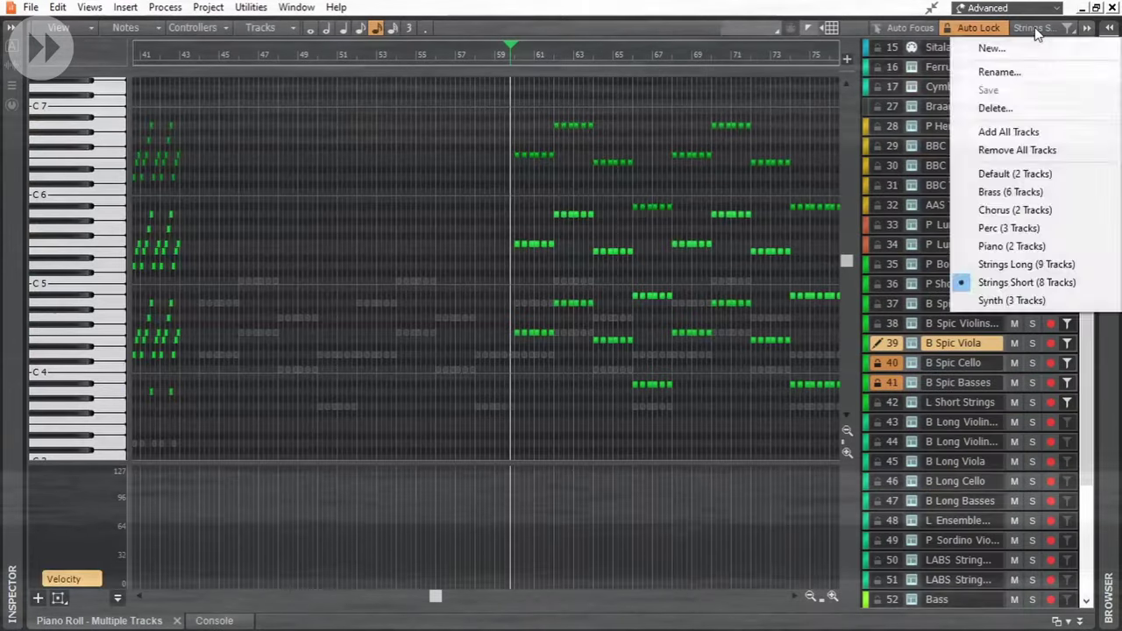
Step: Switch the piano roll's track list to the Chorus preset and play the two choir tracks in turn from measure 60
{"action": "left_click", "coordinate": [989, 211]}
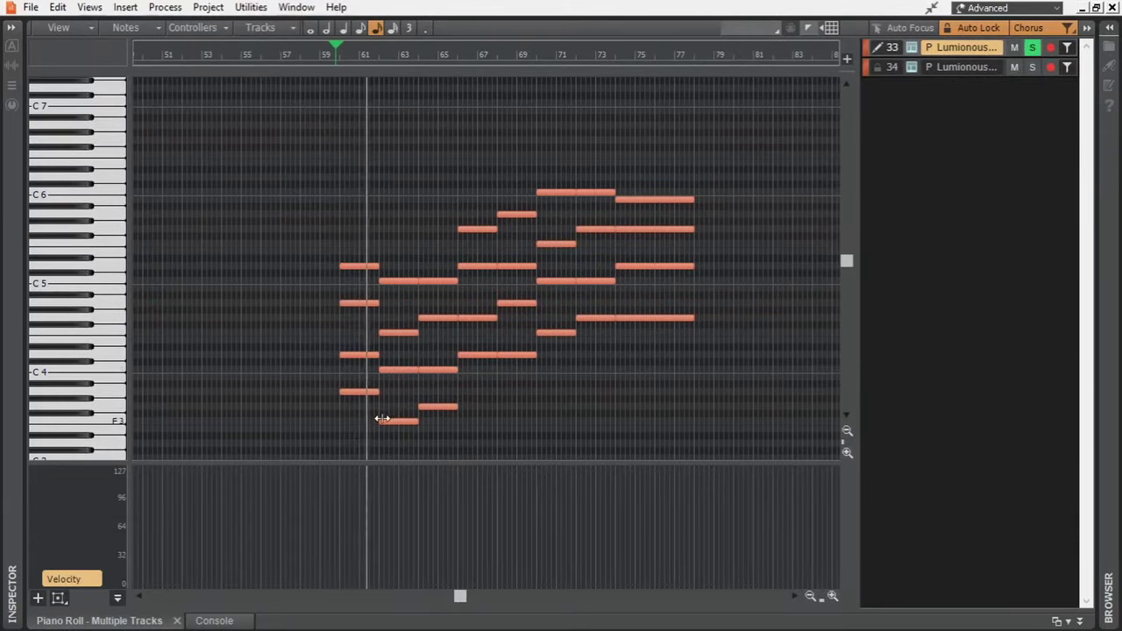
{"action": "key", "text": "space"}
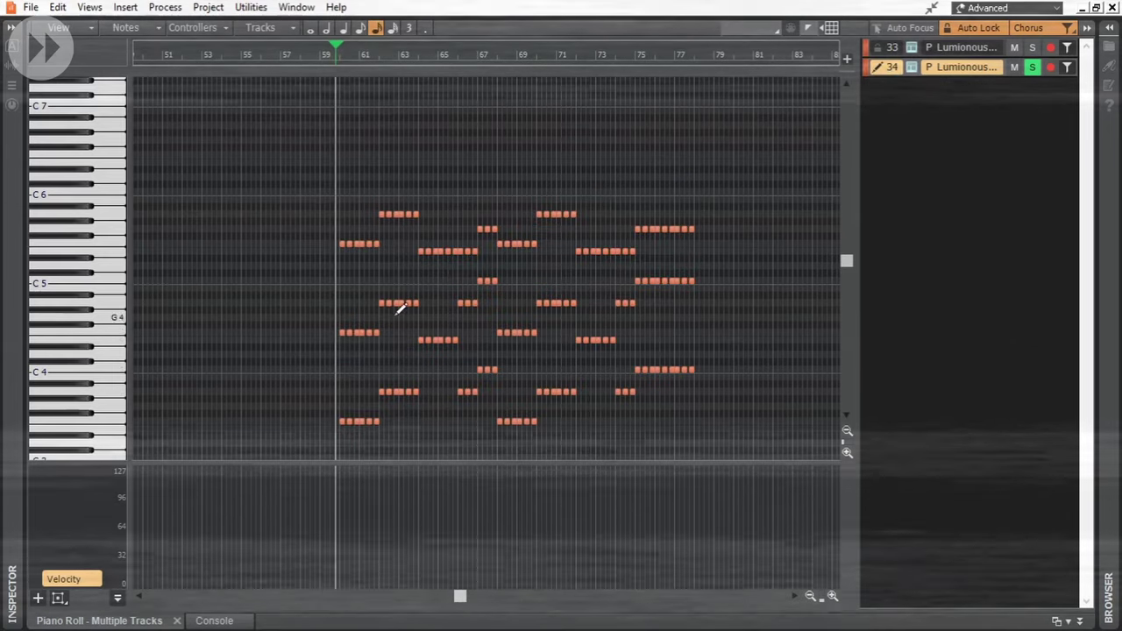
{"action": "key", "text": "space"}
{"action": "scroll", "coordinate": [378, 286], "scroll_direction": "up", "scroll_amount": 3}
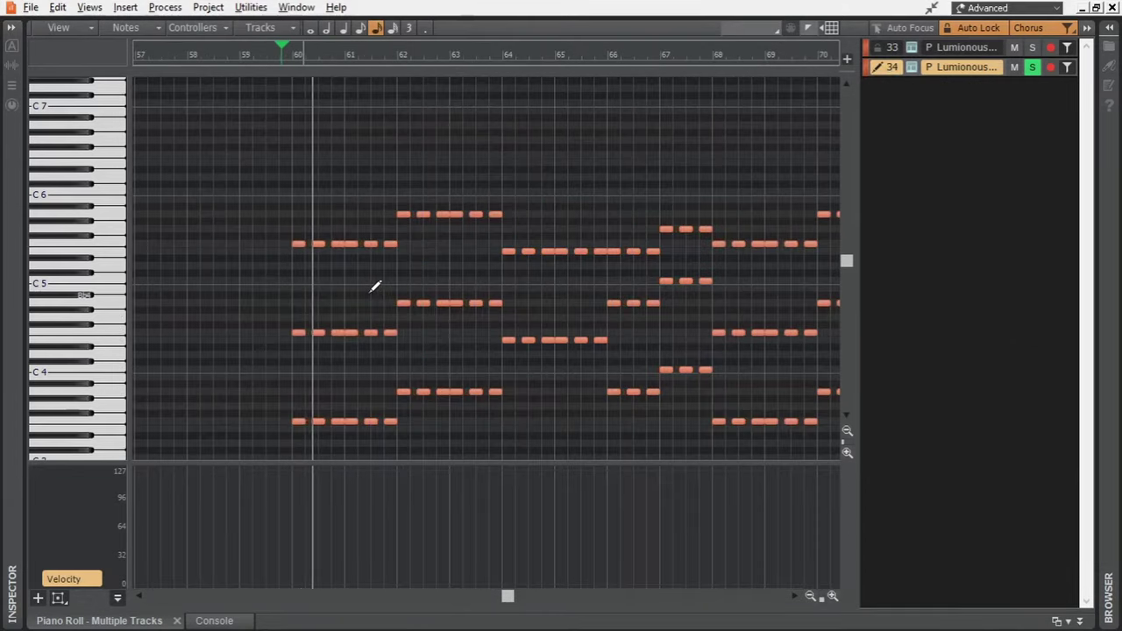
{"action": "scroll", "coordinate": [375, 286], "scroll_direction": "down", "scroll_amount": 3}
{"action": "scroll", "coordinate": [378, 285], "scroll_direction": "up", "scroll_amount": 3}
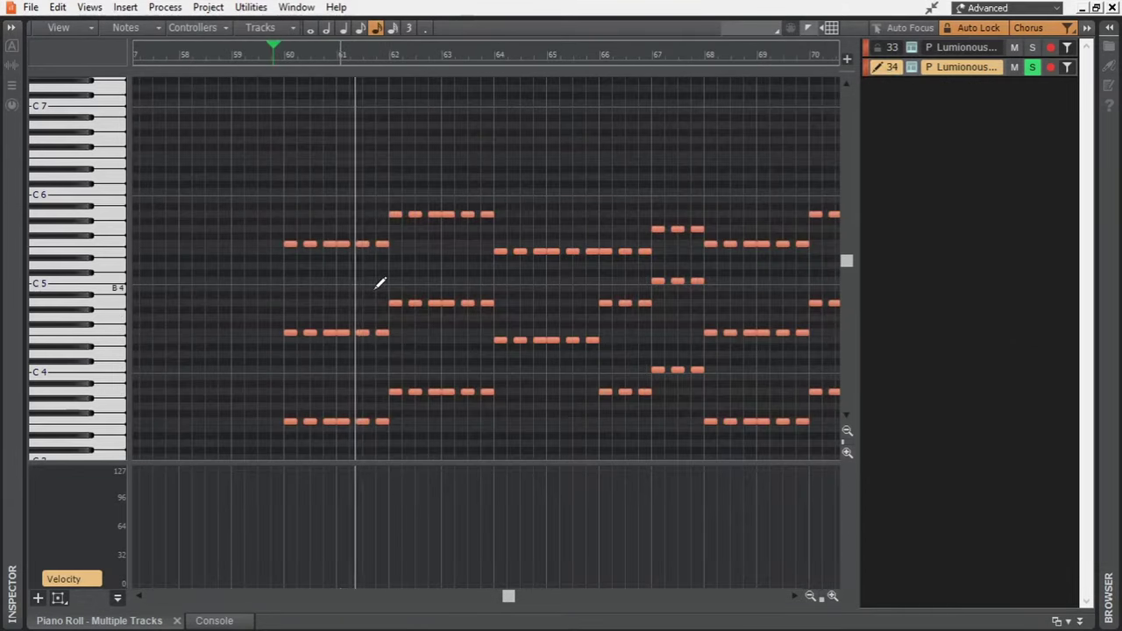
{"action": "scroll", "coordinate": [379, 283], "scroll_direction": "up", "scroll_amount": 2, "text": "ctrl"}
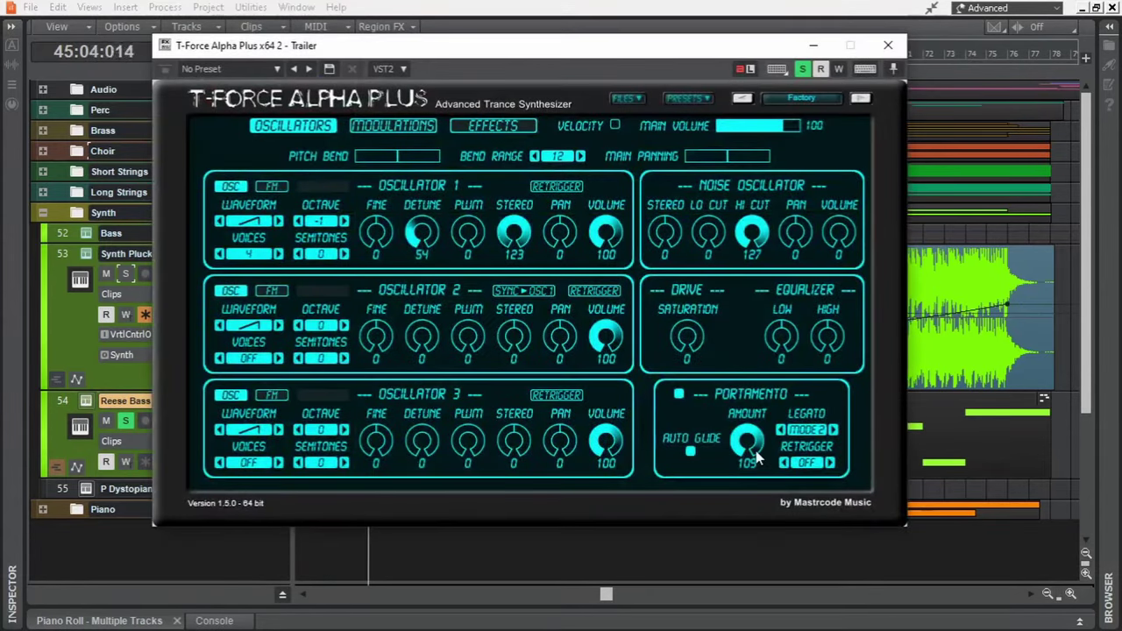
Step: Close the T-Force Alpha Plus window, collapse the Synth folder, and expand the Brass folder after a look inside Perc
{"action": "left_click", "coordinate": [891, 52]}
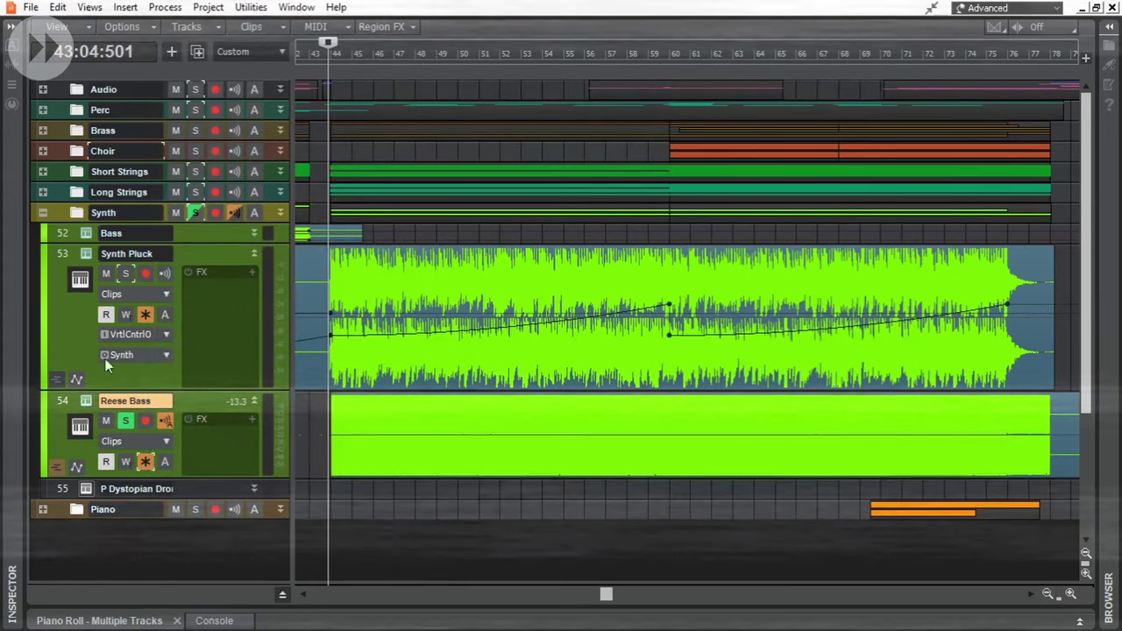
{"action": "left_click", "coordinate": [42, 212]}
{"action": "left_click", "coordinate": [42, 109]}
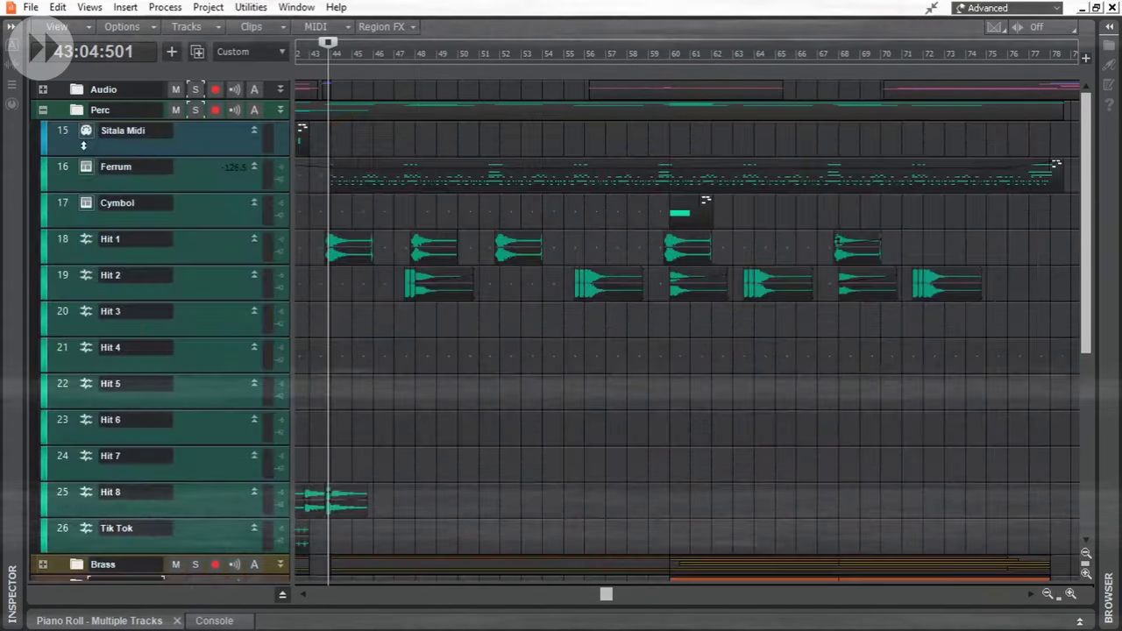
{"action": "left_click", "coordinate": [42, 110]}
{"action": "left_click", "coordinate": [42, 130]}
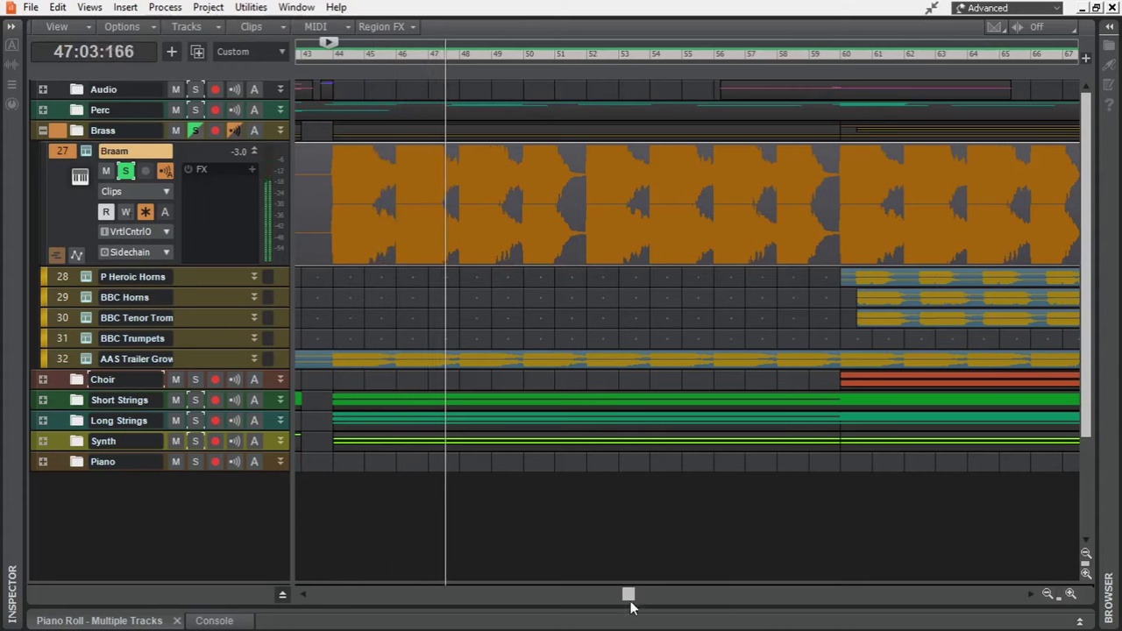
{"action": "left_click_drag", "start_coordinate": [628, 597], "coordinate": [662, 599]}
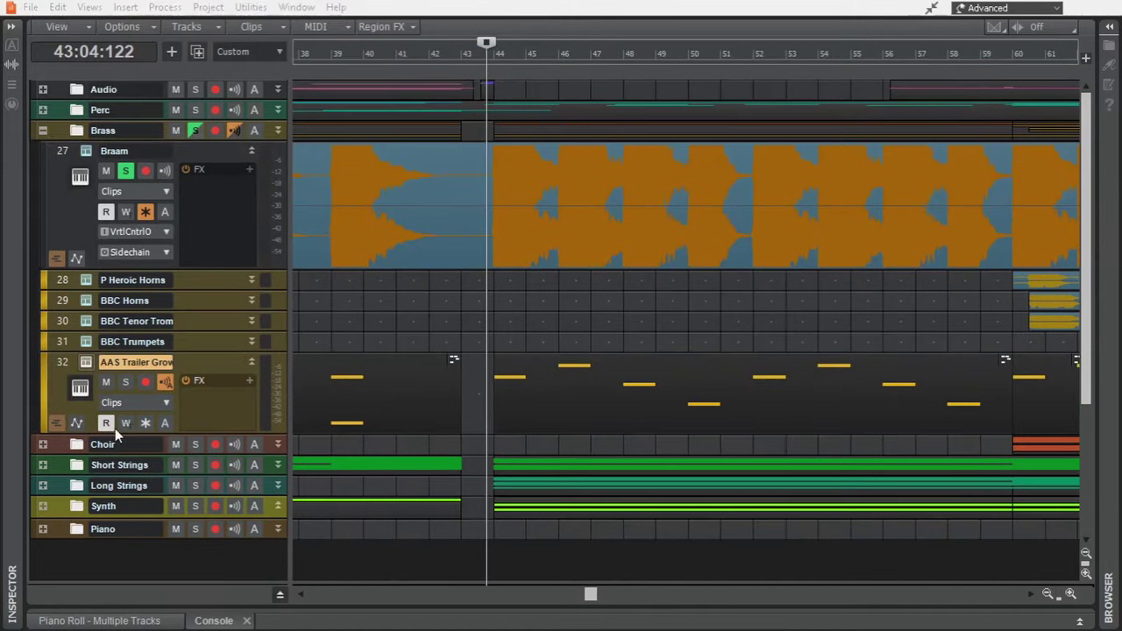
Step: Show the AAS Trailer Growl track's AAS Player instrument, freeze the track and audition it
{"action": "left_click", "coordinate": [115, 428]}
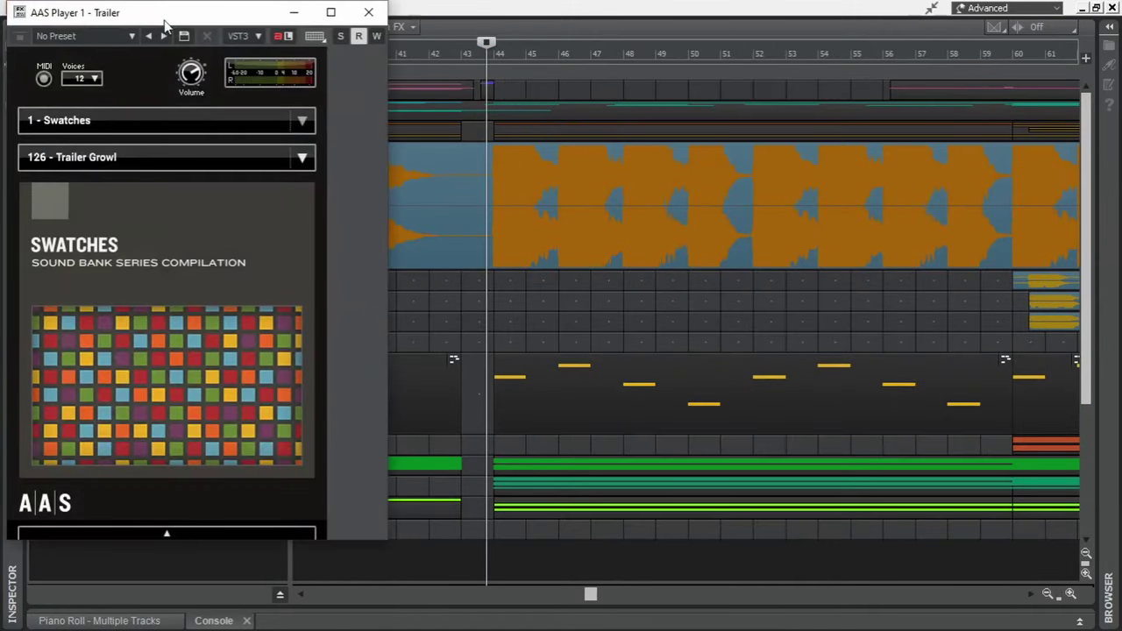
{"action": "left_click_drag", "start_coordinate": [163, 25], "coordinate": [241, 36]}
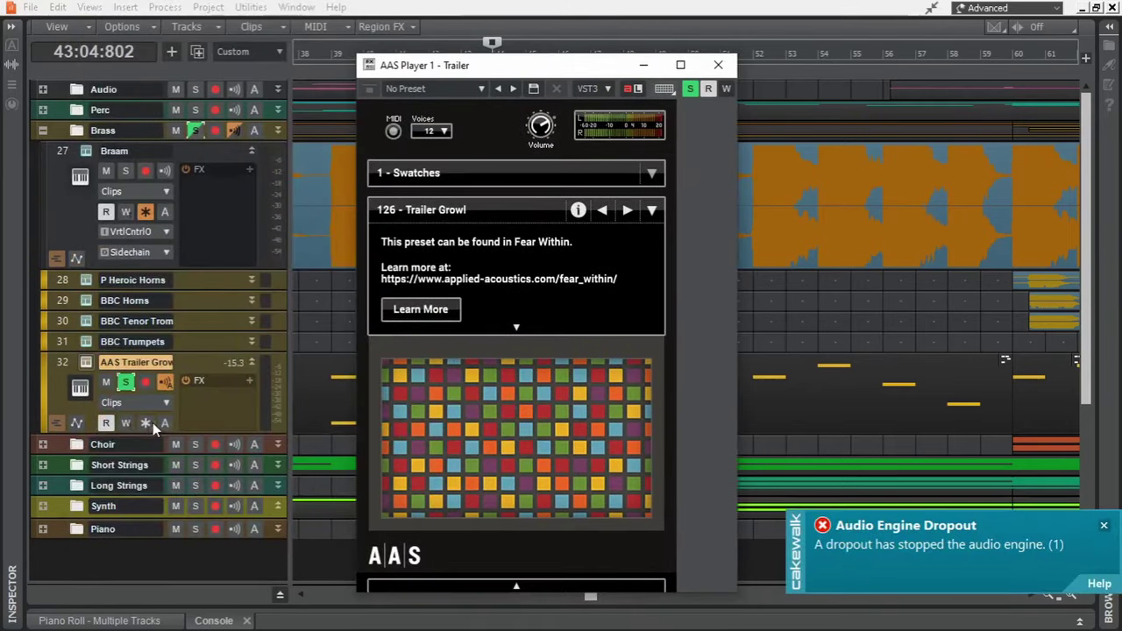
{"action": "left_click", "coordinate": [145, 423]}
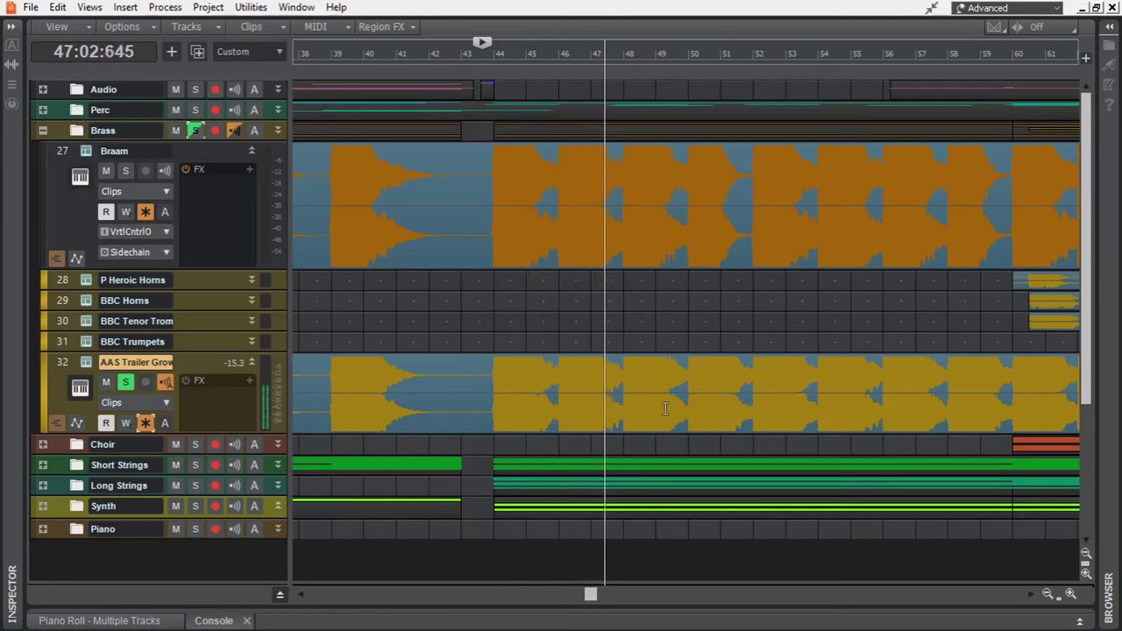
{"action": "key", "text": "space"}
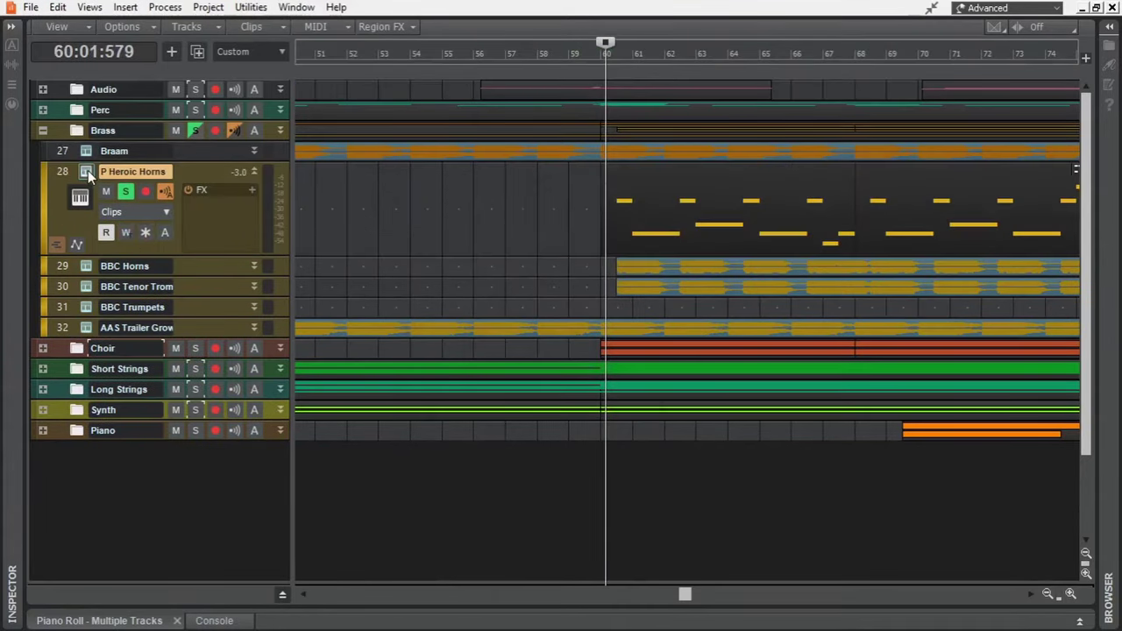
Step: Open the P Heroic Horns instrument in Kontakt, locate Heroic Horns.nki in The Free Orchestra library and close the window
{"action": "left_click", "coordinate": [87, 171]}
{"action": "scroll", "coordinate": [321, 498], "scroll_direction": "down", "scroll_amount": 5}
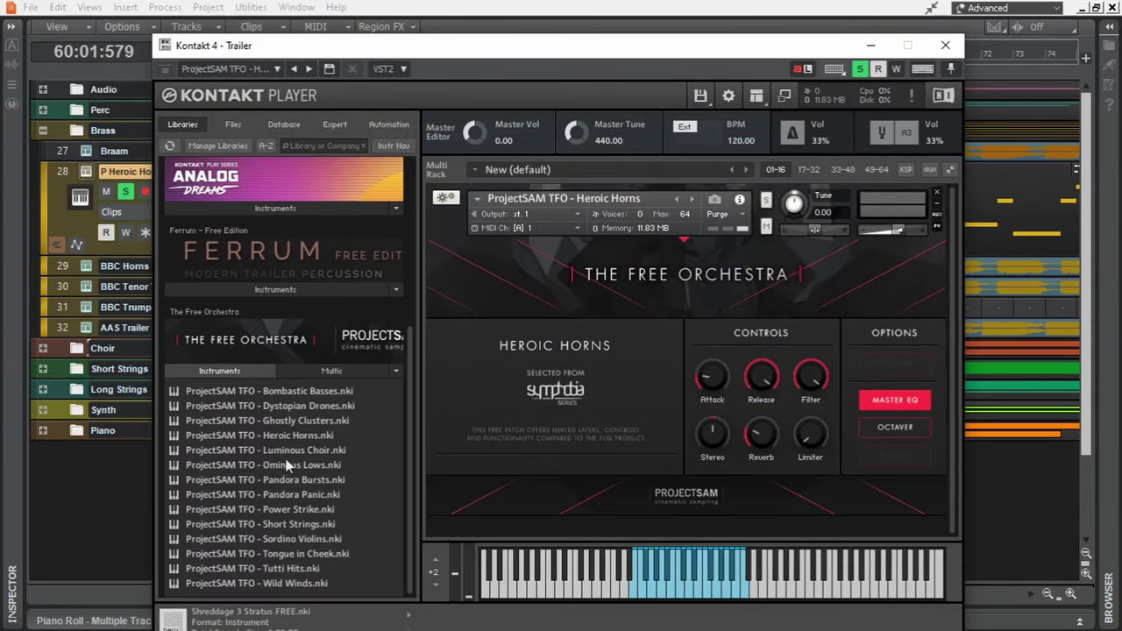
{"action": "left_click", "coordinate": [293, 436]}
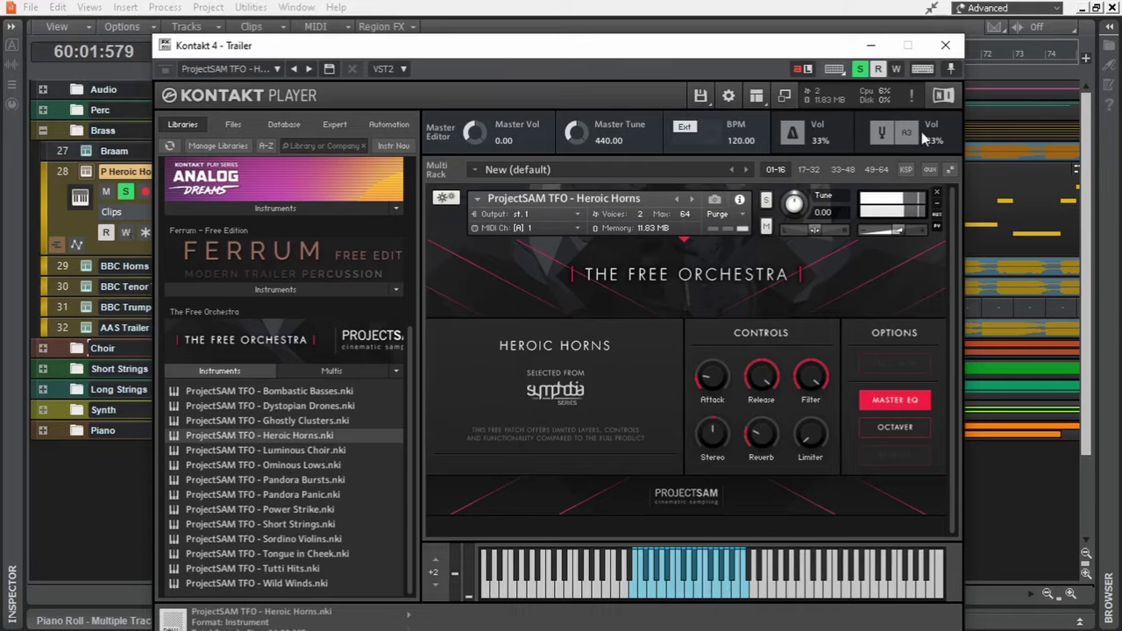
{"action": "left_click", "coordinate": [945, 45]}
Step: Open the P Heroic Horns clip in the piano roll and examine its notes from measure 60 onward
{"action": "double_click", "coordinate": [864, 170]}
{"action": "scroll", "coordinate": [974, 305], "scroll_direction": "down", "scroll_amount": 2}
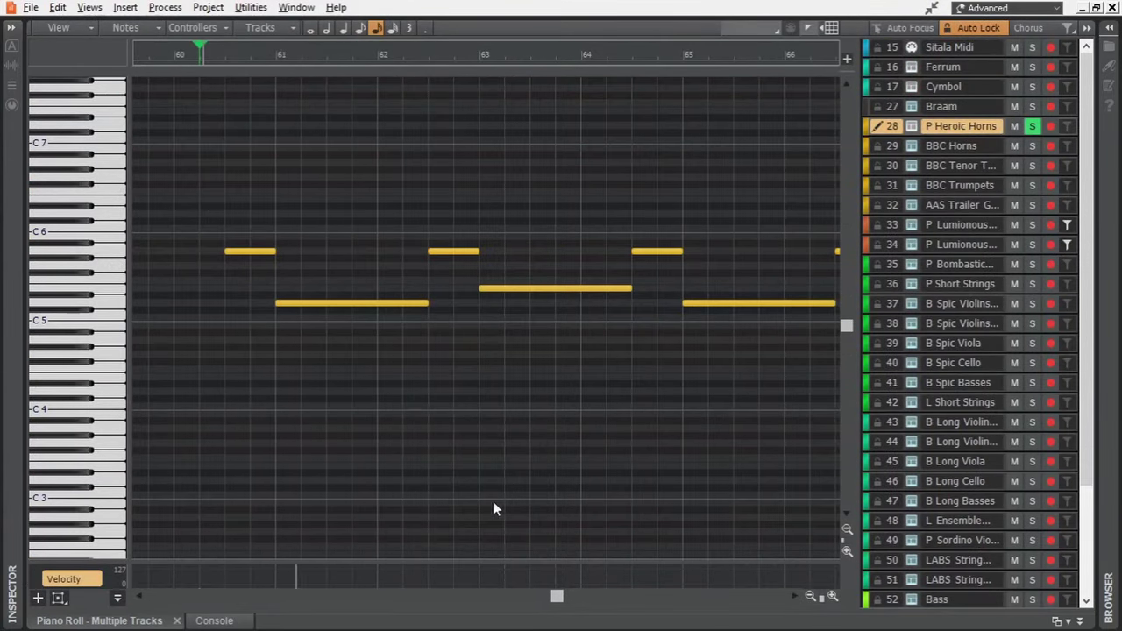
{"action": "left_click_drag", "start_coordinate": [556, 598], "coordinate": [565, 597]}
{"action": "scroll", "coordinate": [400, 407], "scroll_direction": "down", "scroll_amount": 3}
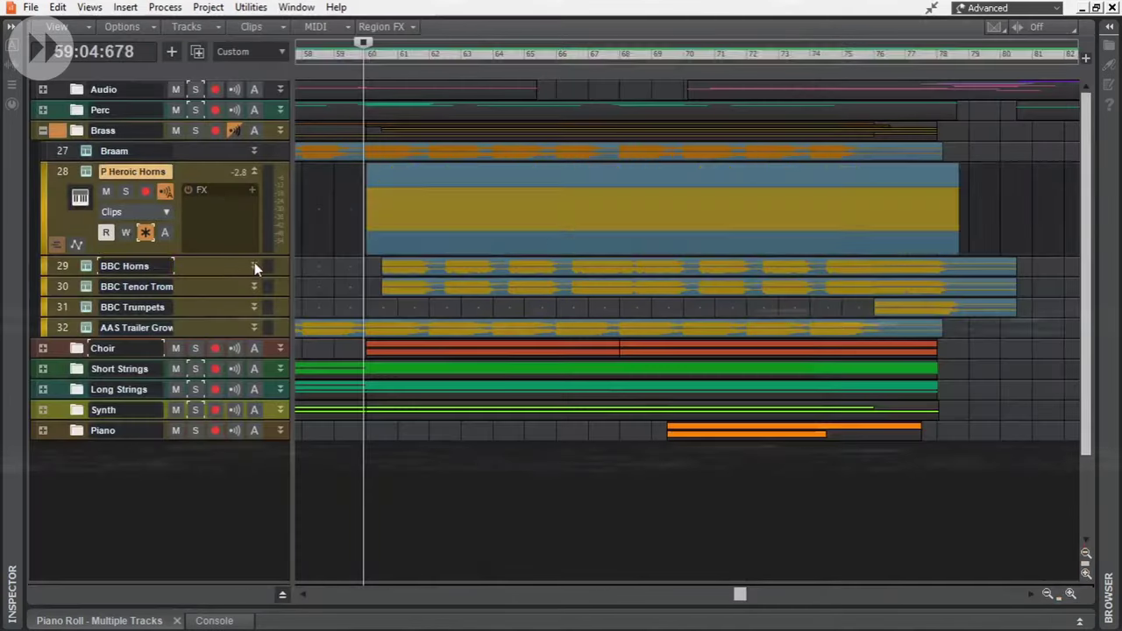
Step: Expand the BBC Horns track, review its Horns a4 instrument, and audition the BBC tenor trombone part
{"action": "left_click", "coordinate": [254, 262]}
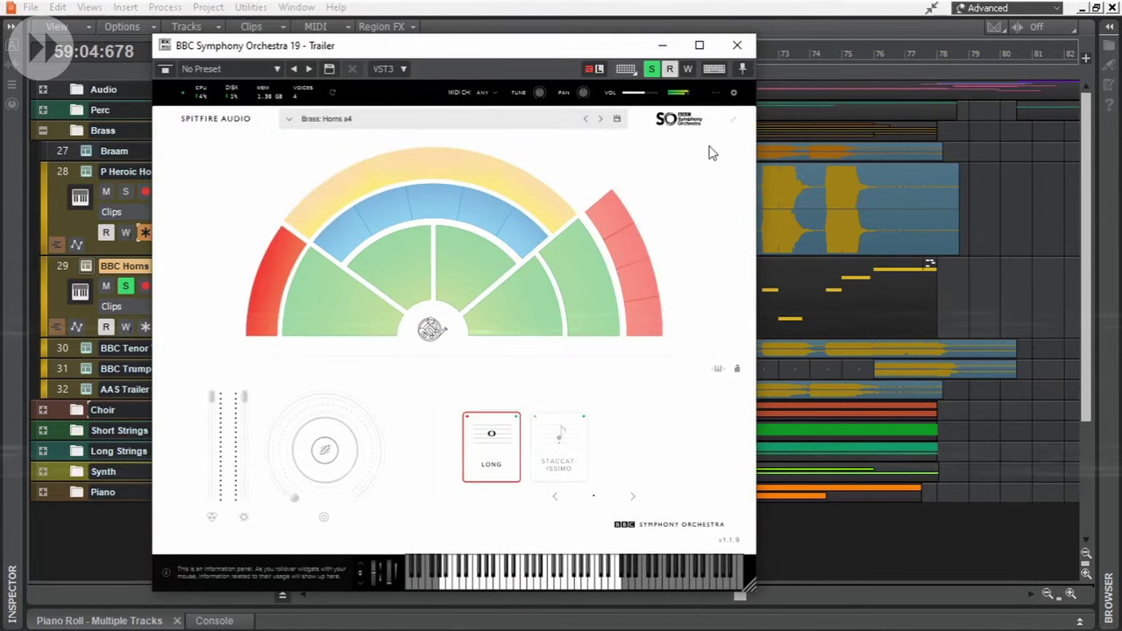
{"action": "left_click", "coordinate": [736, 45]}
{"action": "key", "text": "space"}
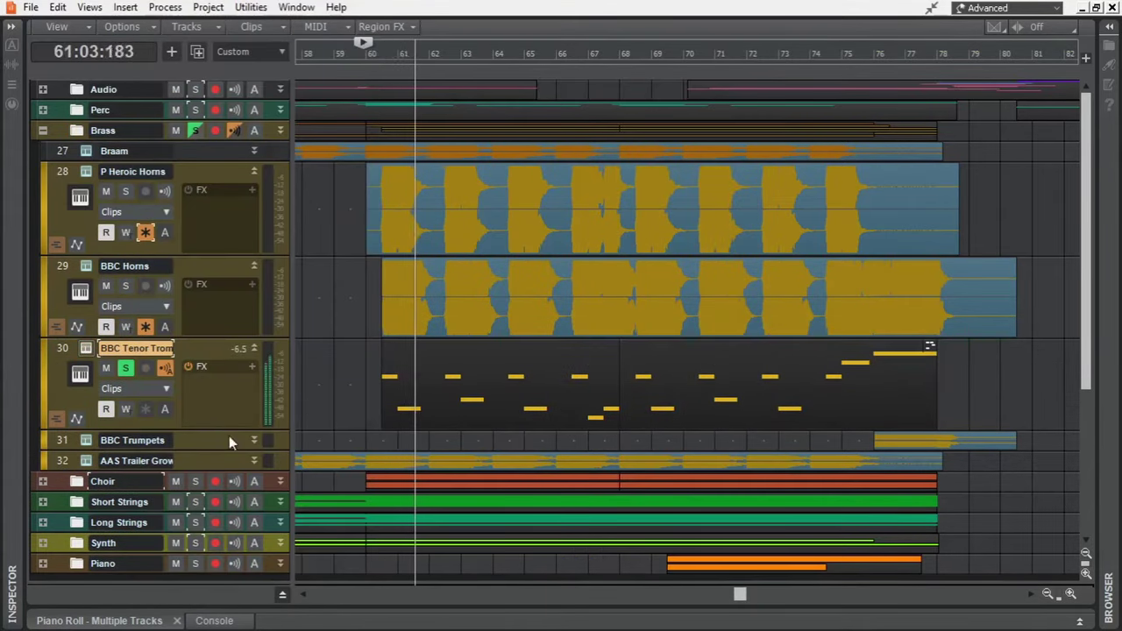
{"action": "key", "text": "space"}
Step: Expand the BBC Trumpets track, review the key range of its Trumpets a3 instrument and play the part around measure 76
{"action": "left_click", "coordinate": [254, 440]}
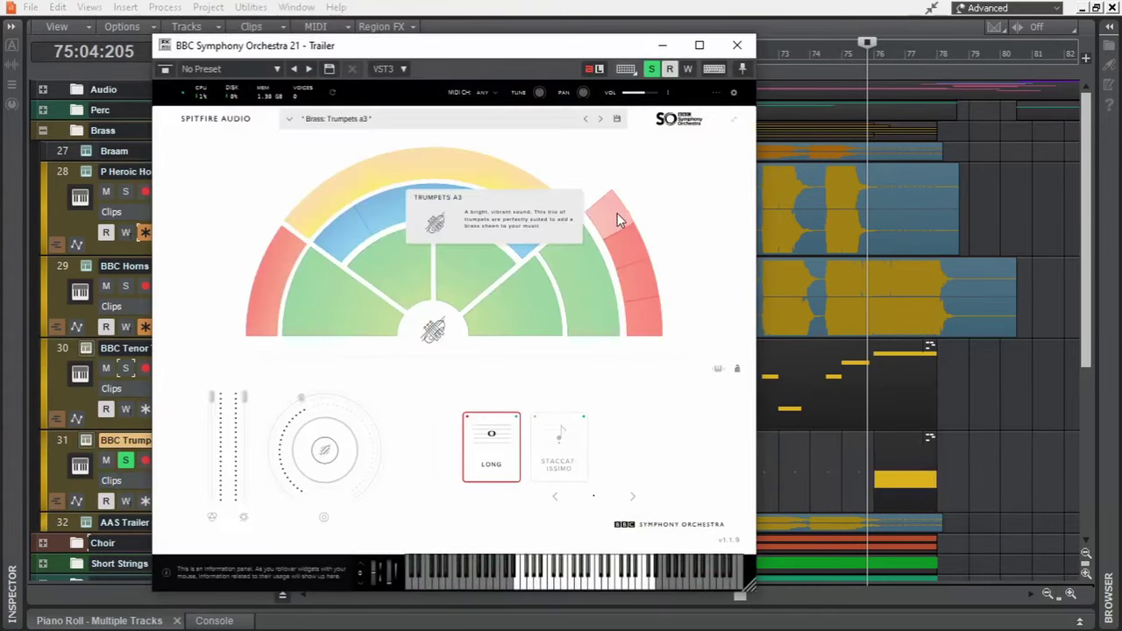
{"action": "left_click", "coordinate": [649, 581]}
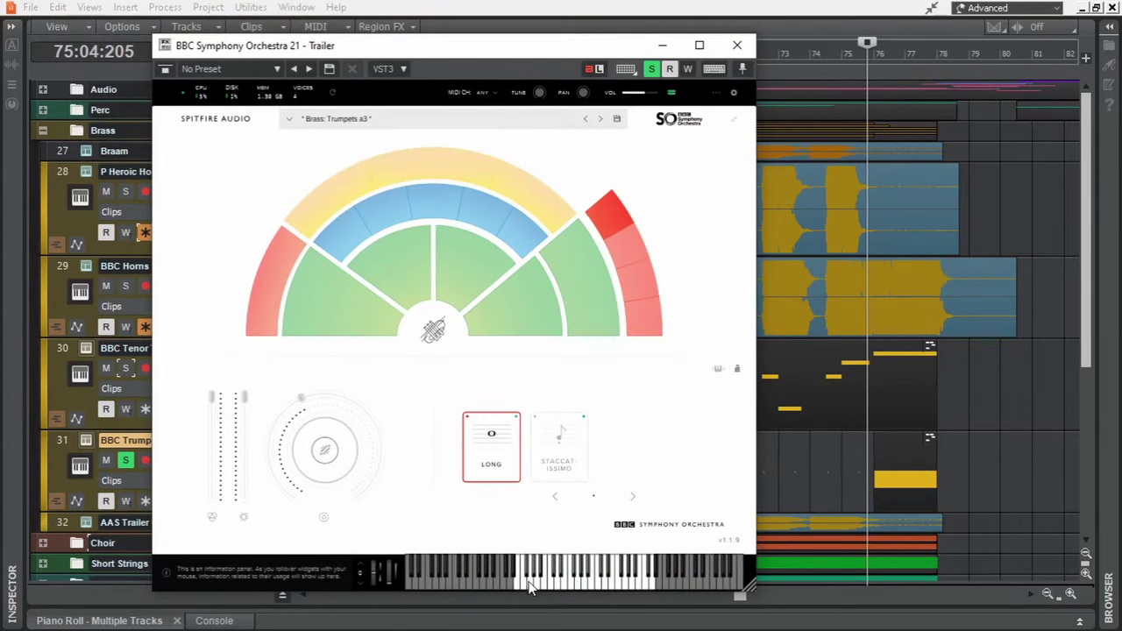
{"action": "left_click", "coordinate": [737, 45]}
{"action": "key", "text": "space"}
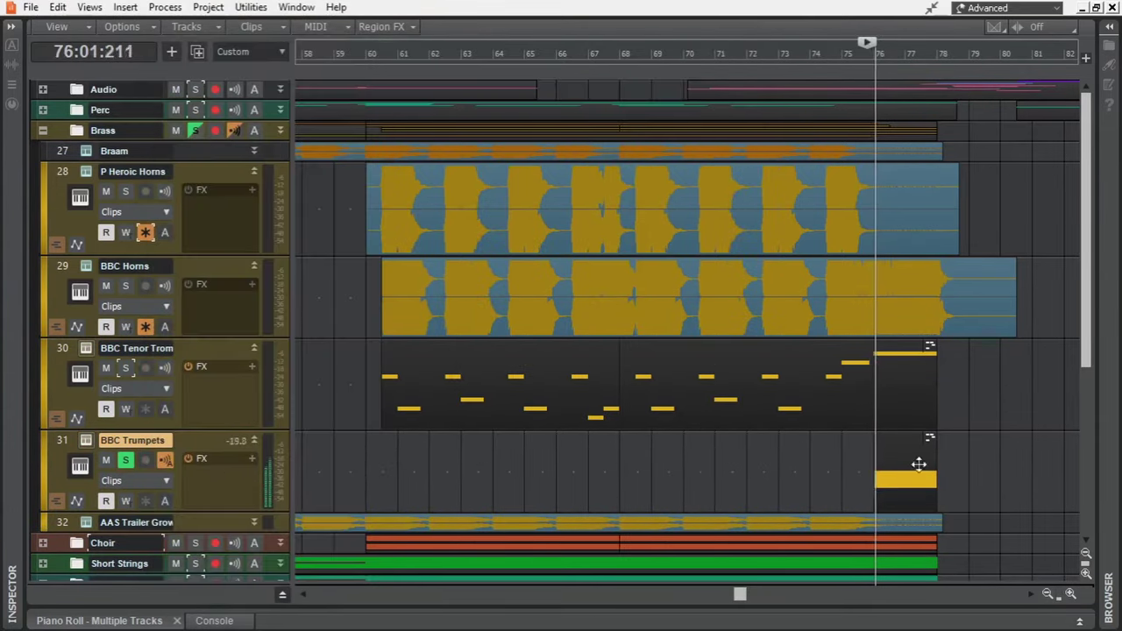
{"action": "key", "text": "space"}
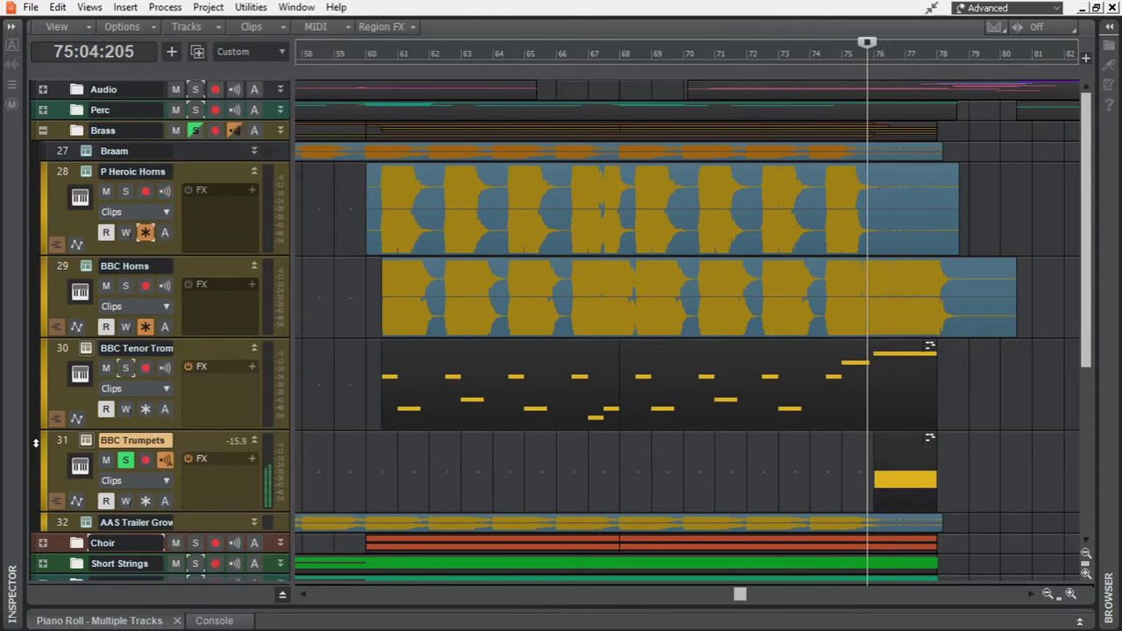
Step: Isolate the P Heroic Horns notes in the piano roll with the track soloed and a track from further down the list shown behind
{"action": "key", "text": "i"}
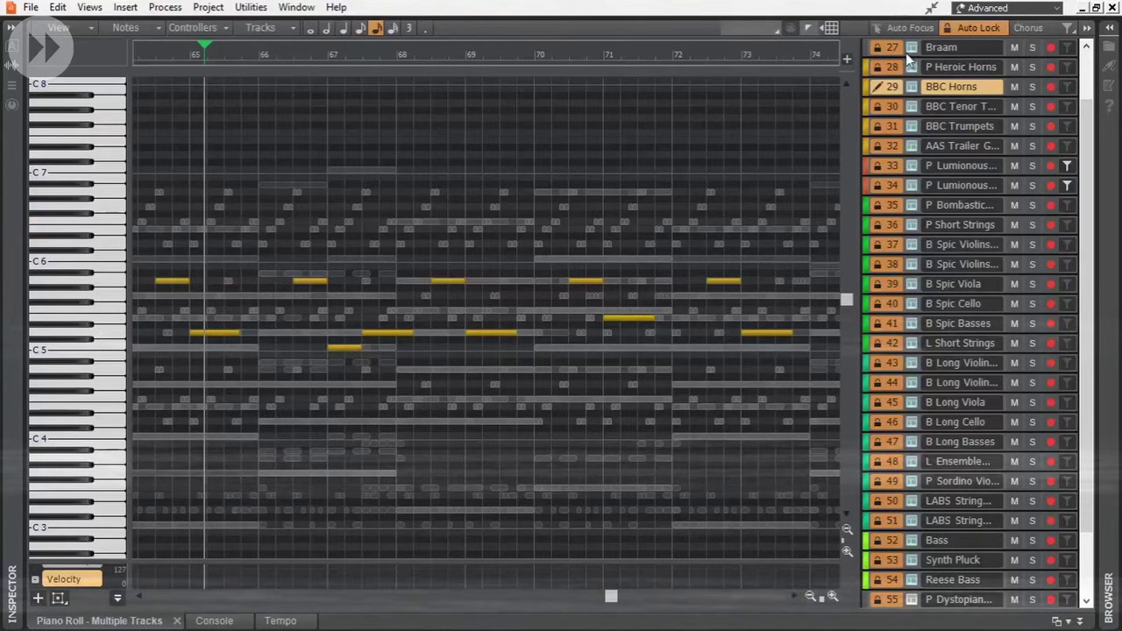
{"action": "left_click", "coordinate": [951, 87]}
{"action": "scroll", "coordinate": [1007, 114], "scroll_direction": "up", "scroll_amount": 1}
{"action": "left_click", "coordinate": [1032, 126]}
{"action": "scroll", "coordinate": [1040, 351], "scroll_direction": "down", "scroll_amount": 3}
{"action": "left_click", "coordinate": [1035, 541]}
{"action": "scroll", "coordinate": [954, 423], "scroll_direction": "up", "scroll_amount": 3}
{"action": "left_click", "coordinate": [961, 127]}
{"action": "scroll", "coordinate": [530, 70], "scroll_direction": "down", "scroll_amount": 2}
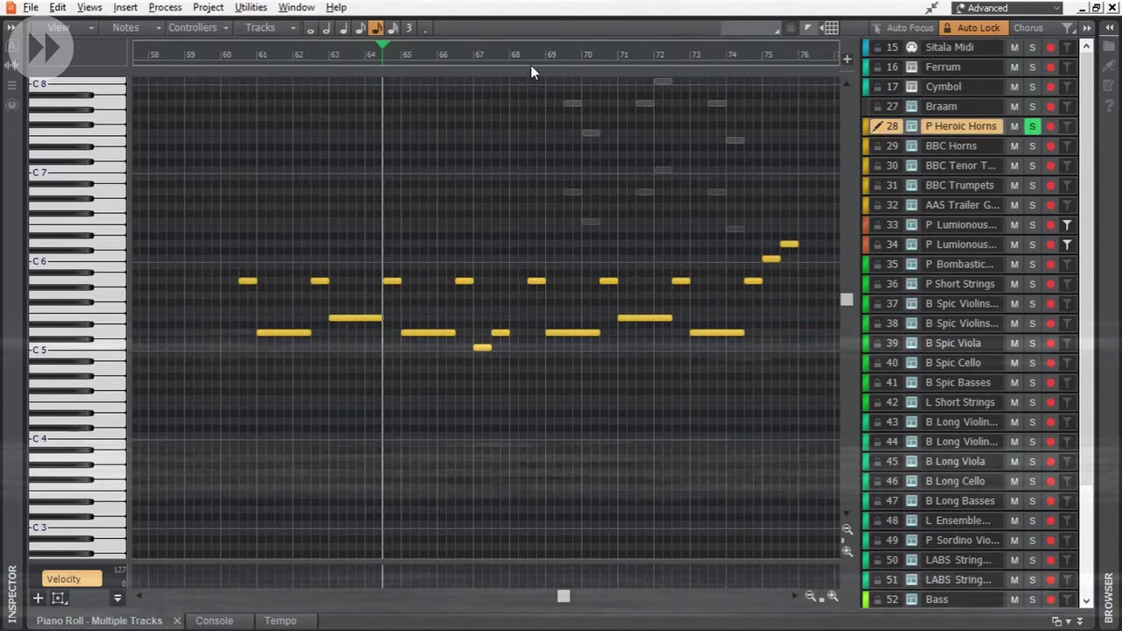
Step: Play the P Heroic Horns part from measure 68 and compare its notes with the dimmed notes above
{"action": "left_click", "coordinate": [530, 65]}
{"action": "scroll", "coordinate": [646, 451], "scroll_direction": "right", "scroll_amount": 2}
{"action": "scroll", "coordinate": [646, 451], "scroll_direction": "up", "scroll_amount": 2}
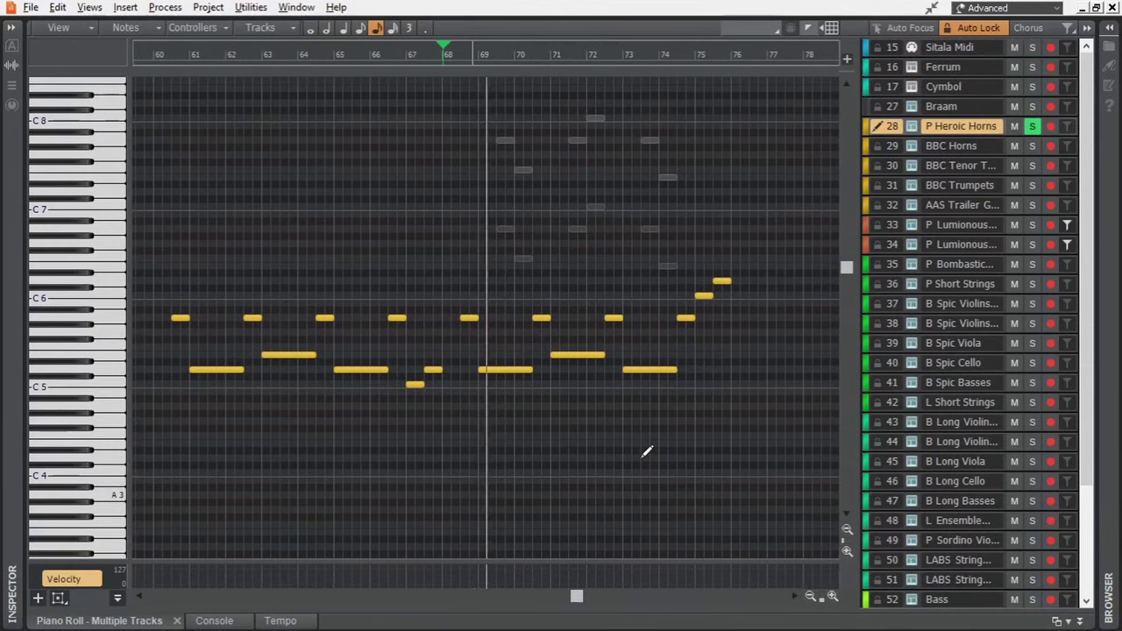
{"action": "scroll", "coordinate": [646, 450], "scroll_direction": "up", "scroll_amount": 1}
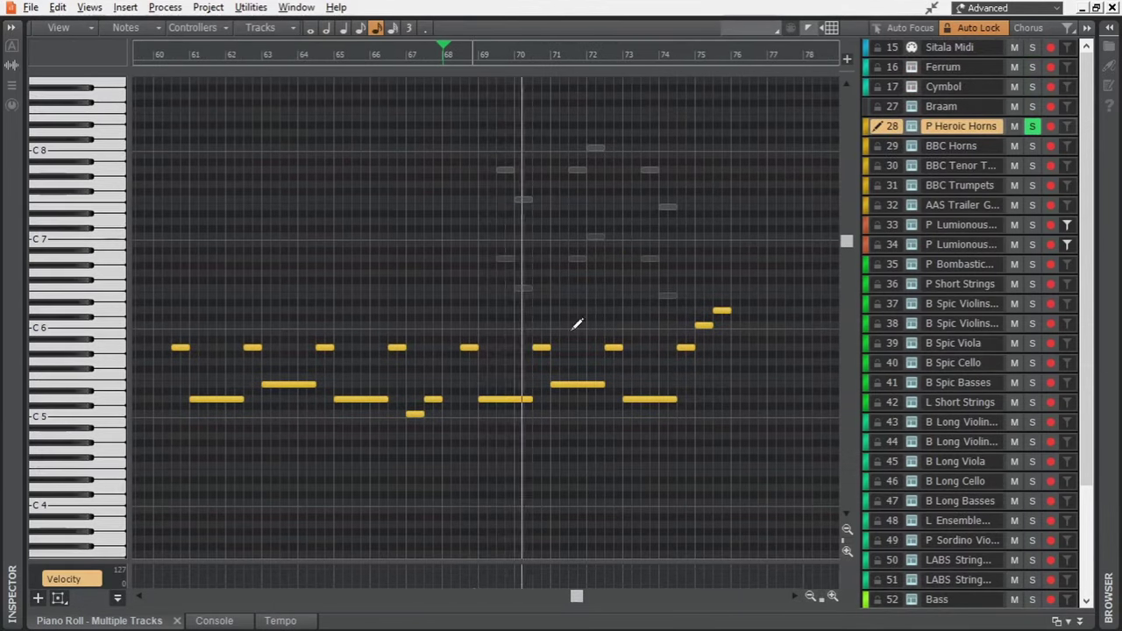
{"action": "scroll", "coordinate": [587, 608], "scroll_direction": "right", "scroll_amount": 2}
{"action": "scroll", "coordinate": [618, 450], "scroll_direction": "up", "scroll_amount": 1}
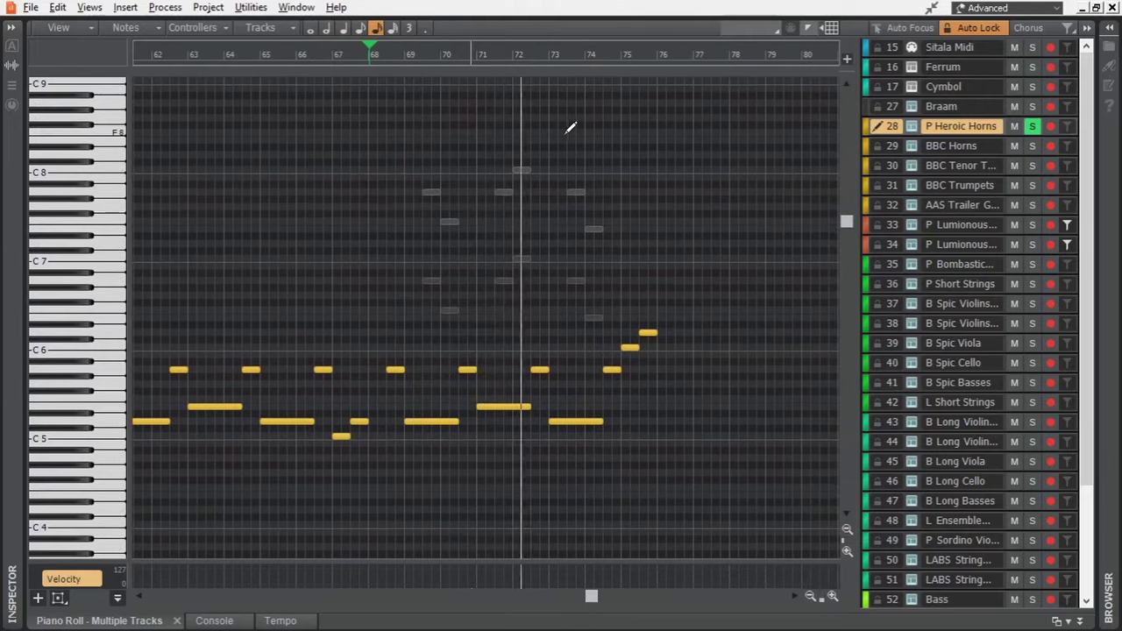
{"action": "scroll", "coordinate": [603, 596], "scroll_direction": "right", "scroll_amount": 2}
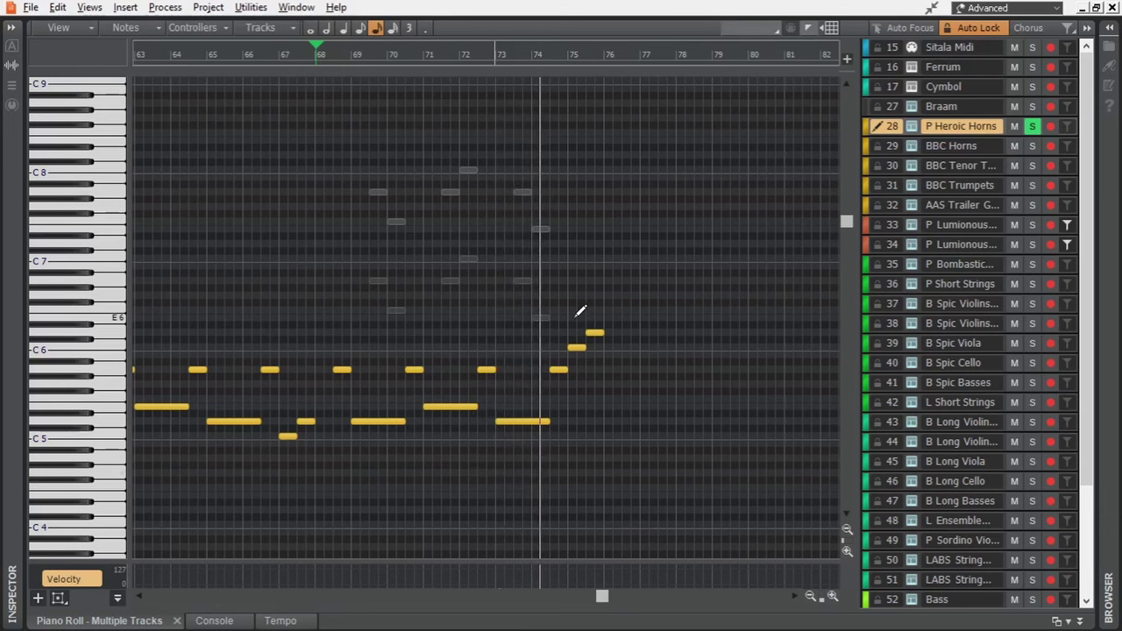
Step: Stop playback, solo the BBC Horns track and make it the active track in the piano roll
{"action": "key", "text": "space"}
{"action": "left_click", "coordinate": [1031, 146]}
{"action": "left_click", "coordinate": [959, 146]}
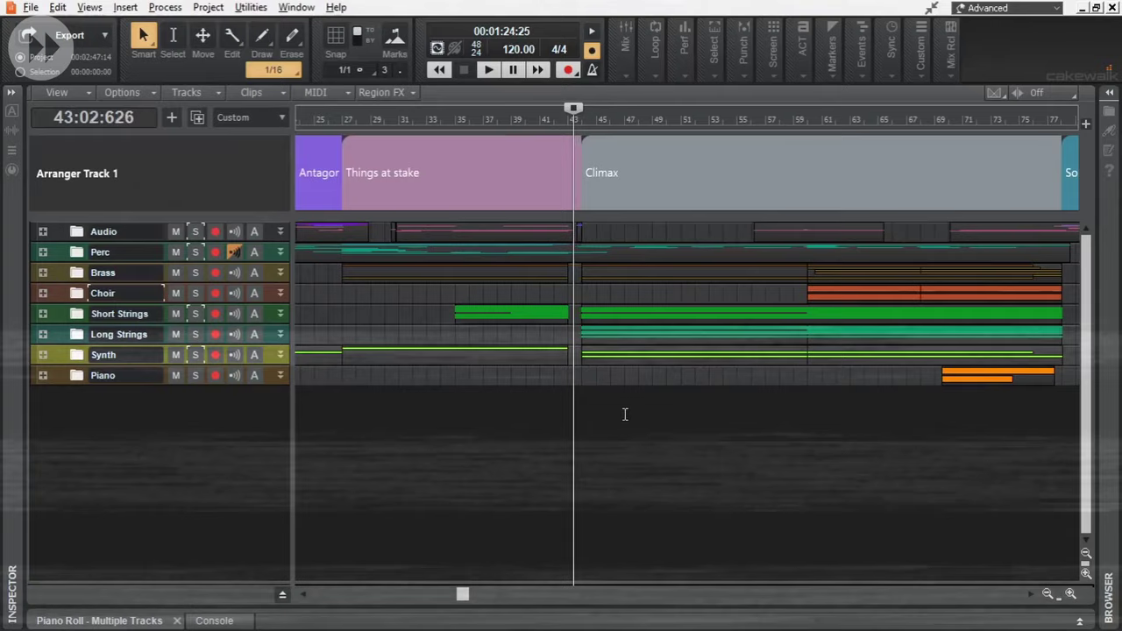
Step: Expand the Audio folder, enlarge the FX and Down tracks and audition their clips leading into the Climax
{"action": "left_click", "coordinate": [42, 231]}
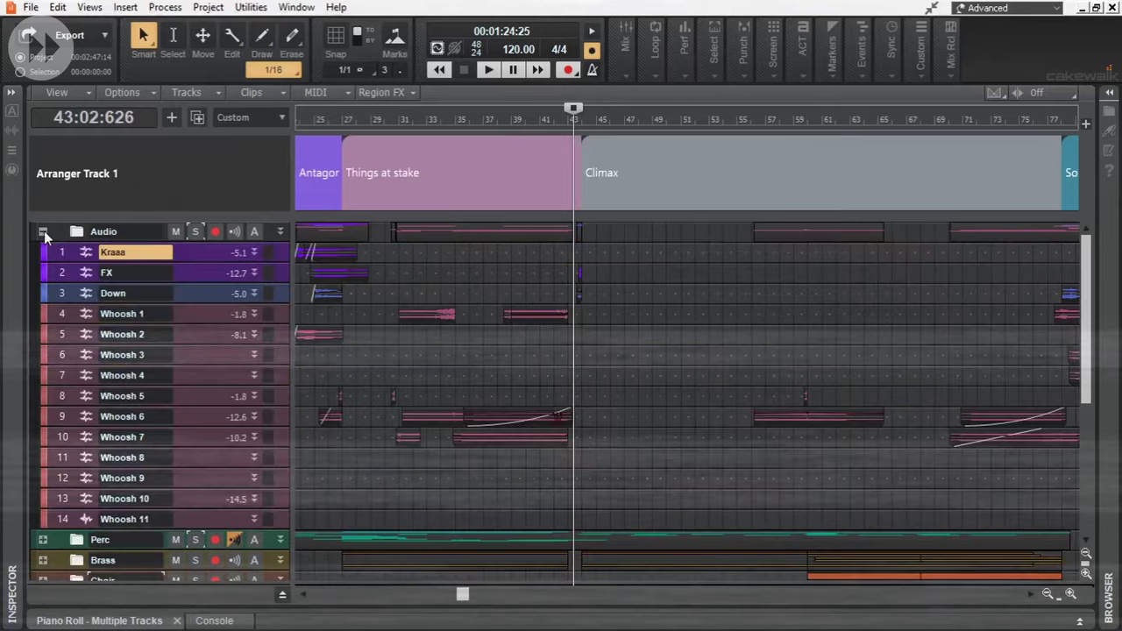
{"action": "scroll", "coordinate": [608, 327], "scroll_direction": "up", "scroll_amount": 5}
{"action": "key", "text": "space"}
{"action": "key", "text": "space"}
{"action": "left_click", "coordinate": [253, 272]}
{"action": "left_click", "coordinate": [254, 344]}
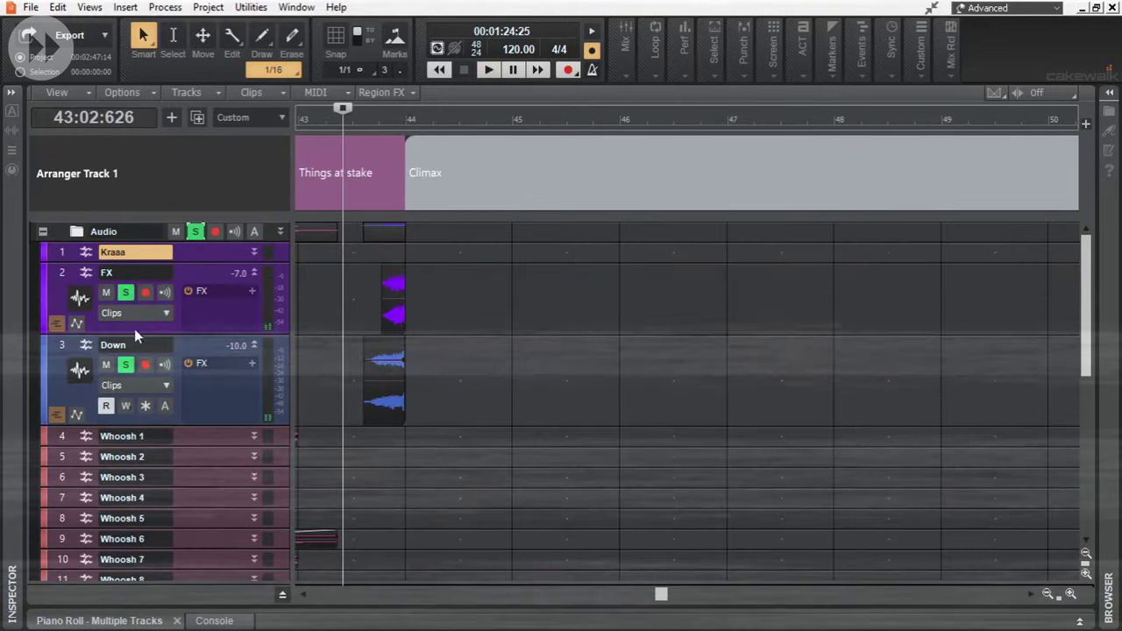
{"action": "left_click", "coordinate": [125, 292]}
{"action": "key", "text": "space"}
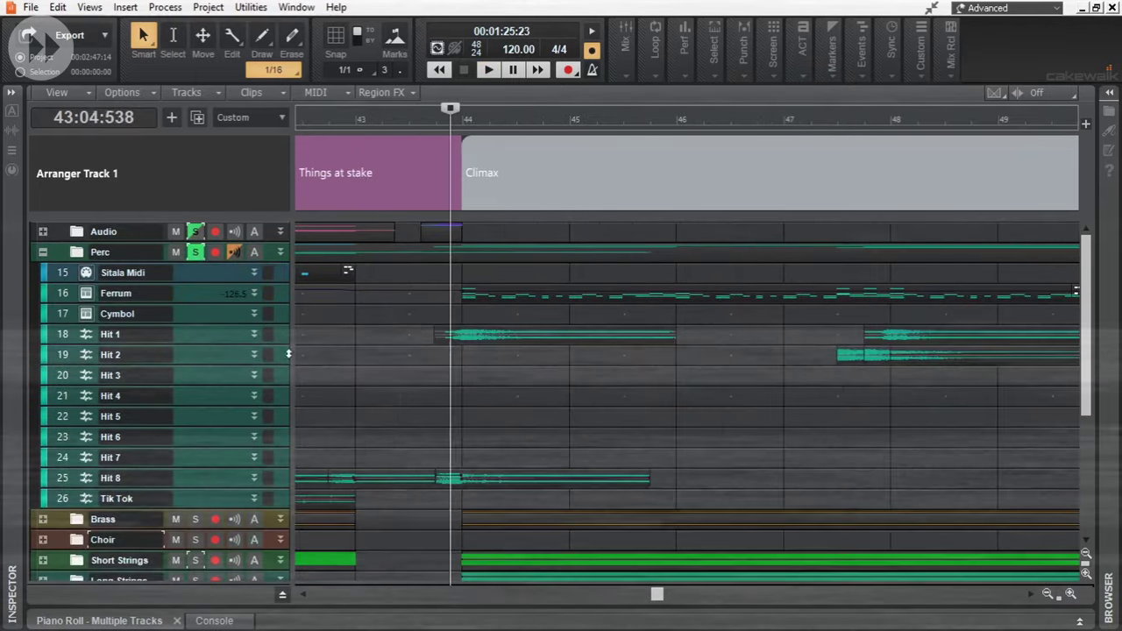
Step: Enlarge the hit tracks in the Perc folder to examine the hits at the start of the Climax
{"action": "left_click_drag", "start_coordinate": [288, 353], "coordinate": [288, 462]}
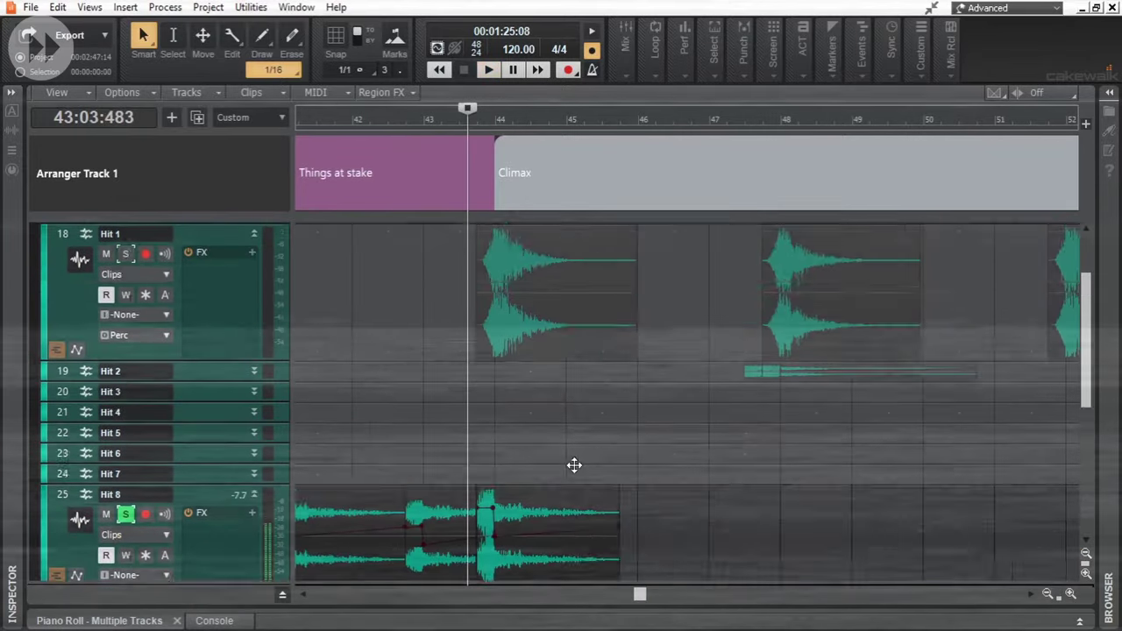
{"action": "left_click", "coordinate": [126, 314]}
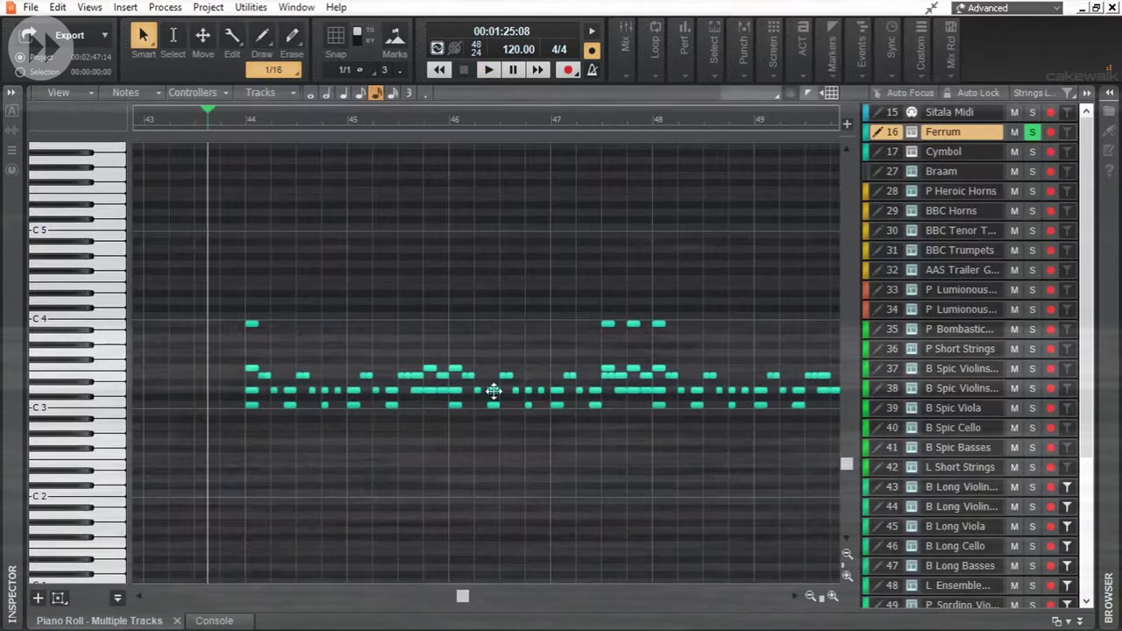
Step: Play the Ferrum part from measure 44, review its Ferrum - Free Edition instrument and follow its notes past measure 50
{"action": "left_click_drag", "start_coordinate": [459, 597], "coordinate": [463, 597]}
{"action": "scroll", "coordinate": [380, 438], "scroll_direction": "up", "scroll_amount": 1}
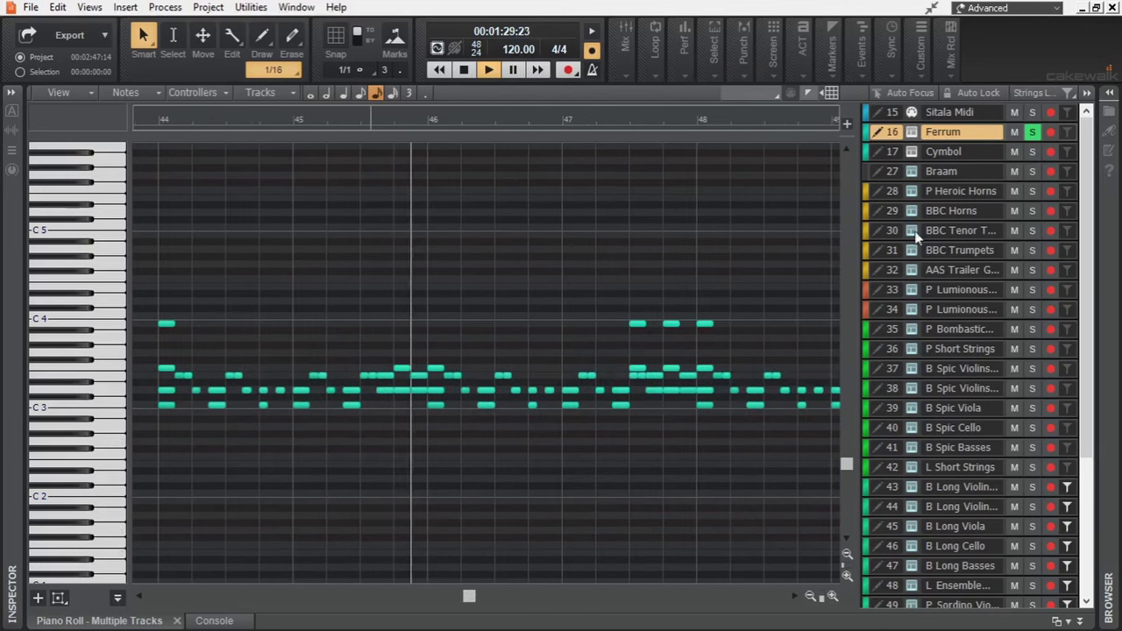
{"action": "left_click", "coordinate": [912, 133]}
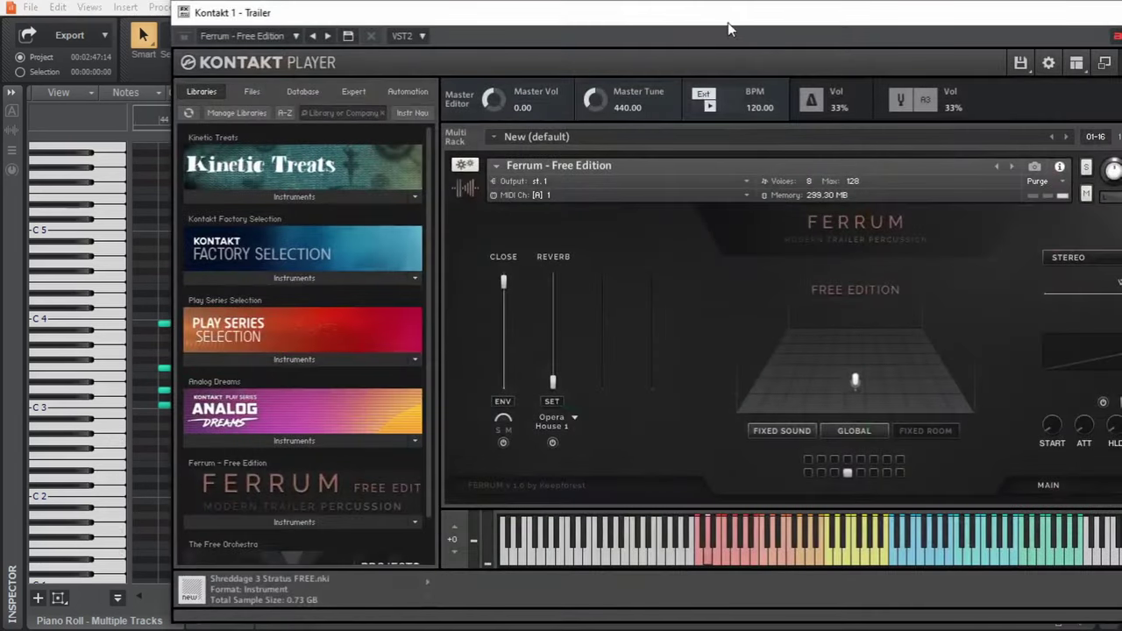
{"action": "left_click_drag", "start_coordinate": [727, 22], "coordinate": [538, 22]}
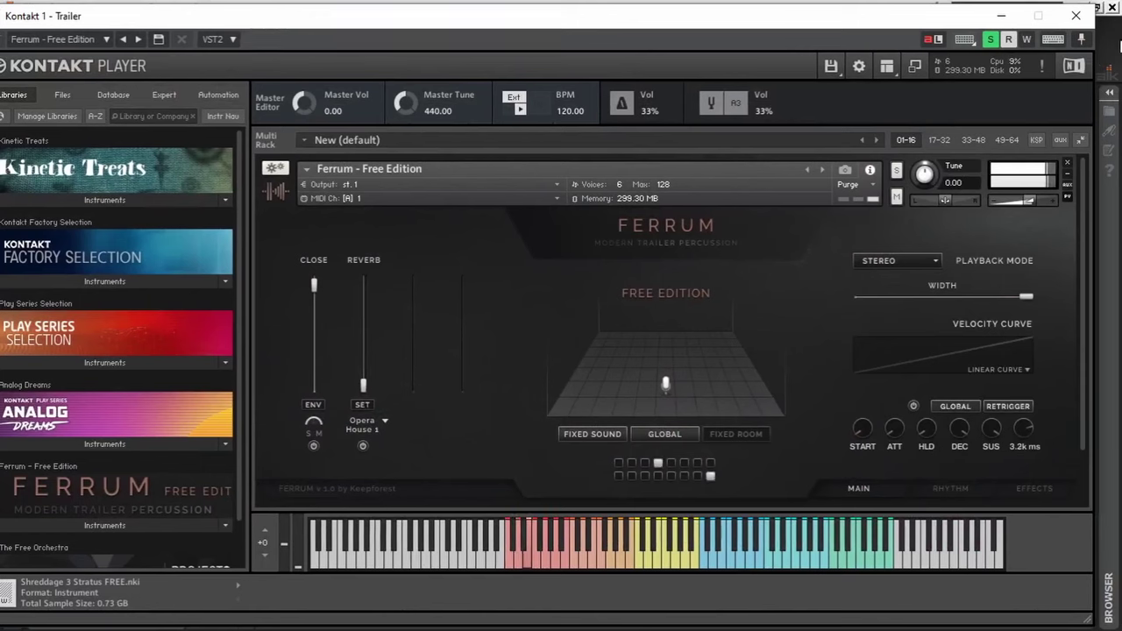
{"action": "left_click", "coordinate": [1076, 14]}
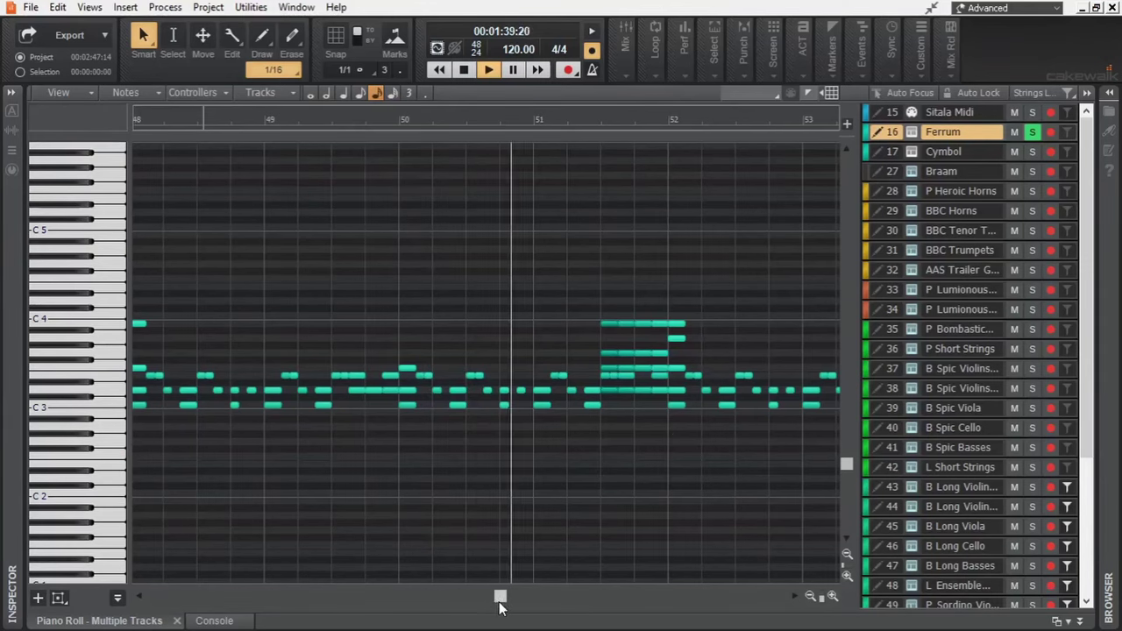
{"action": "left_click_drag", "start_coordinate": [499, 605], "coordinate": [508, 598]}
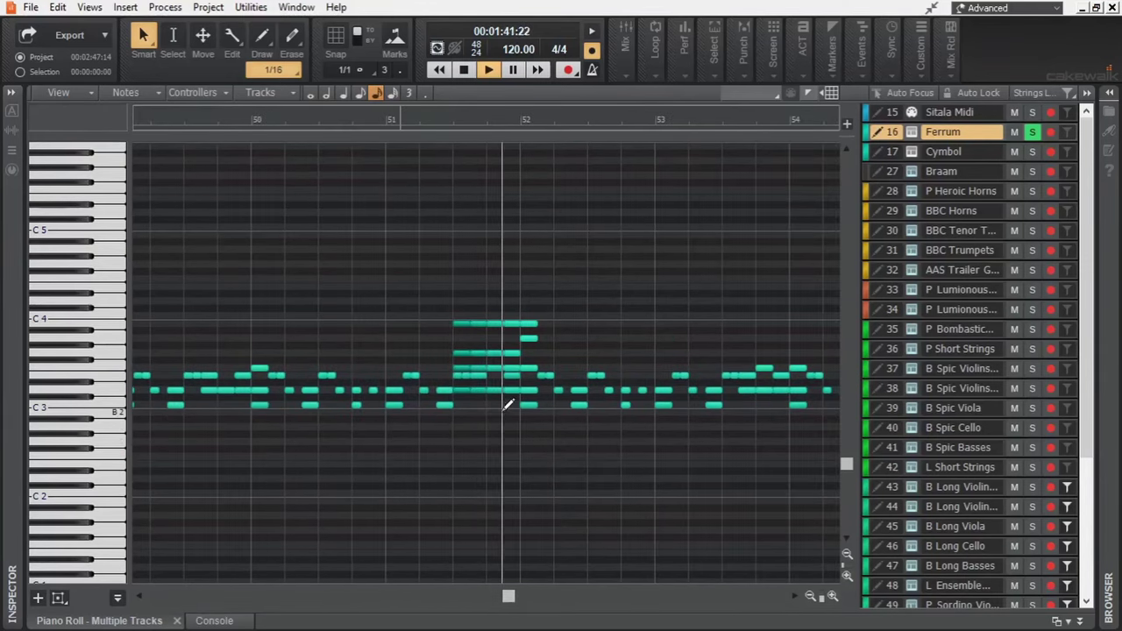
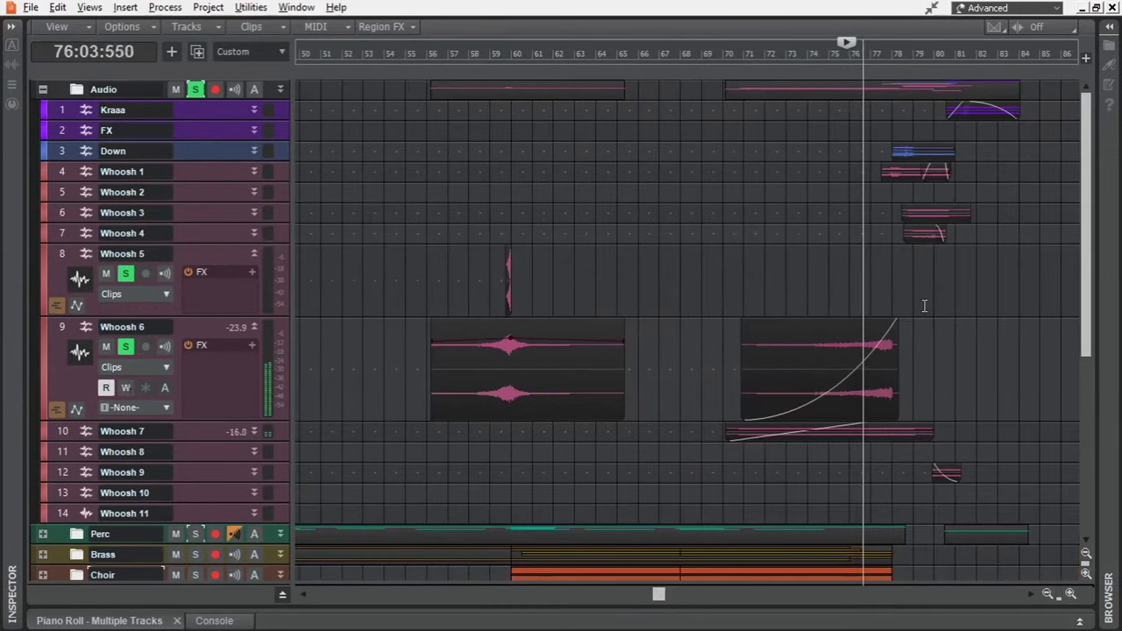
Step: Play the soloed Audio folder from measure 76 into measure 79, examine the whoosh clips ending the Climax and stop playback
{"action": "scroll", "coordinate": [924, 306], "scroll_direction": "up", "scroll_amount": 2}
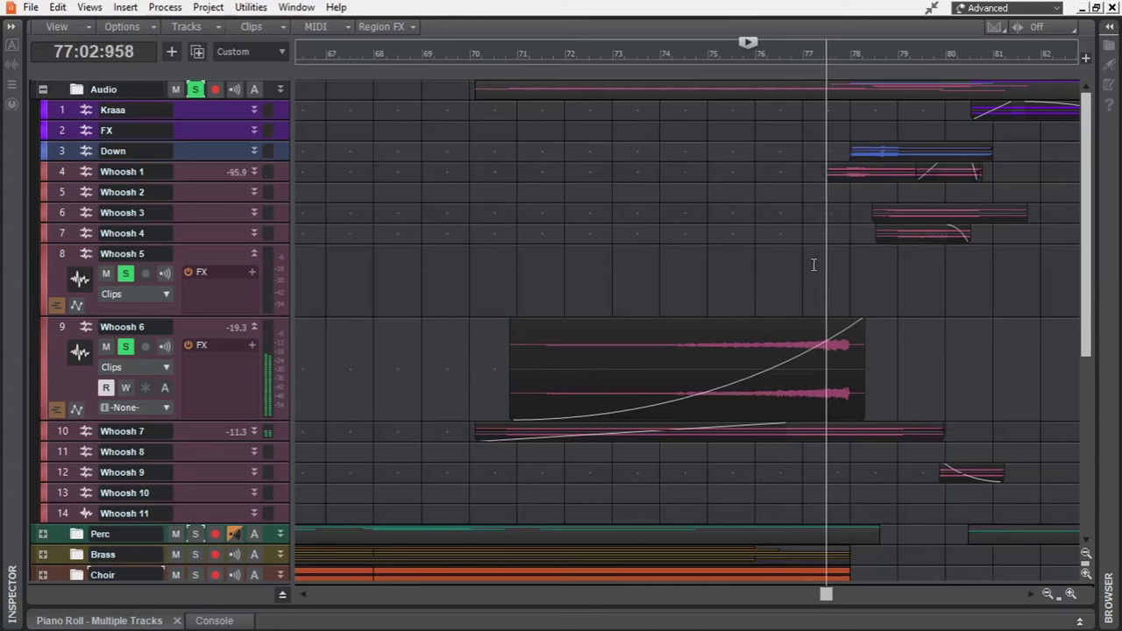
{"action": "scroll", "coordinate": [933, 276], "scroll_direction": "up", "scroll_amount": 2}
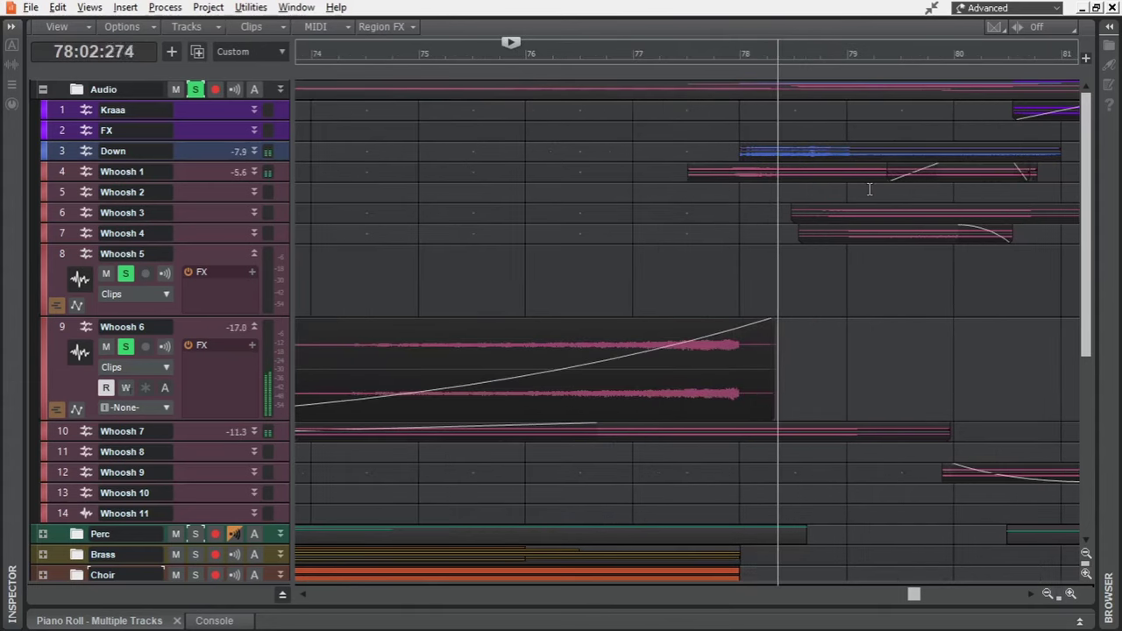
{"action": "scroll", "coordinate": [870, 189], "scroll_direction": "down", "scroll_amount": 3}
{"action": "scroll", "coordinate": [870, 188], "scroll_direction": "down", "scroll_amount": 1}
{"action": "scroll", "coordinate": [909, 175], "scroll_direction": "up", "scroll_amount": 1}
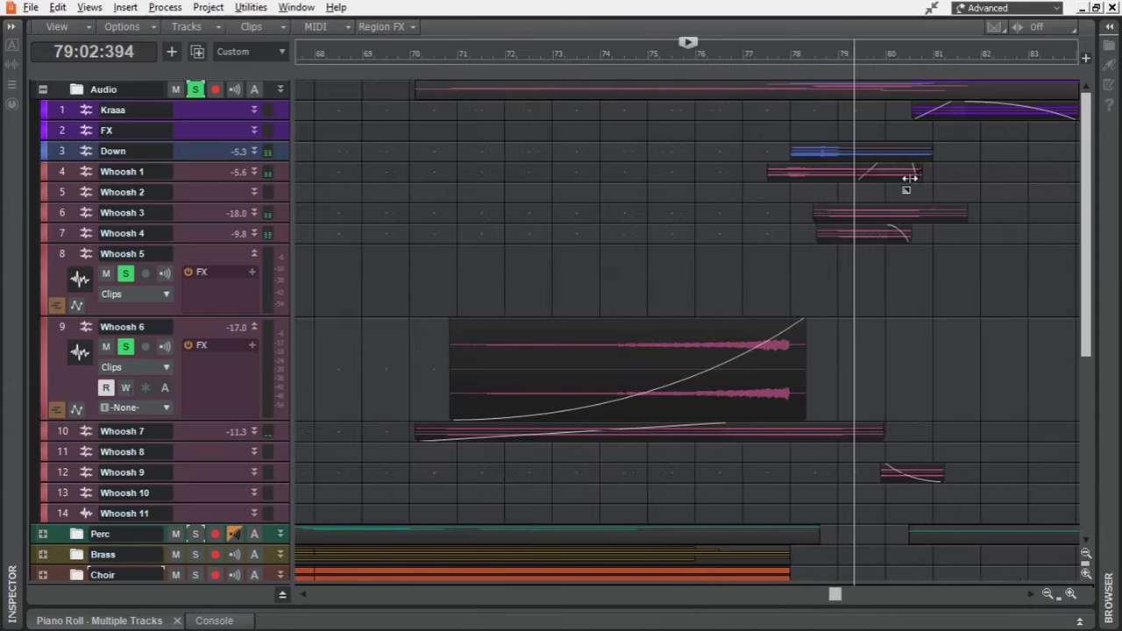
{"action": "key", "text": "space"}
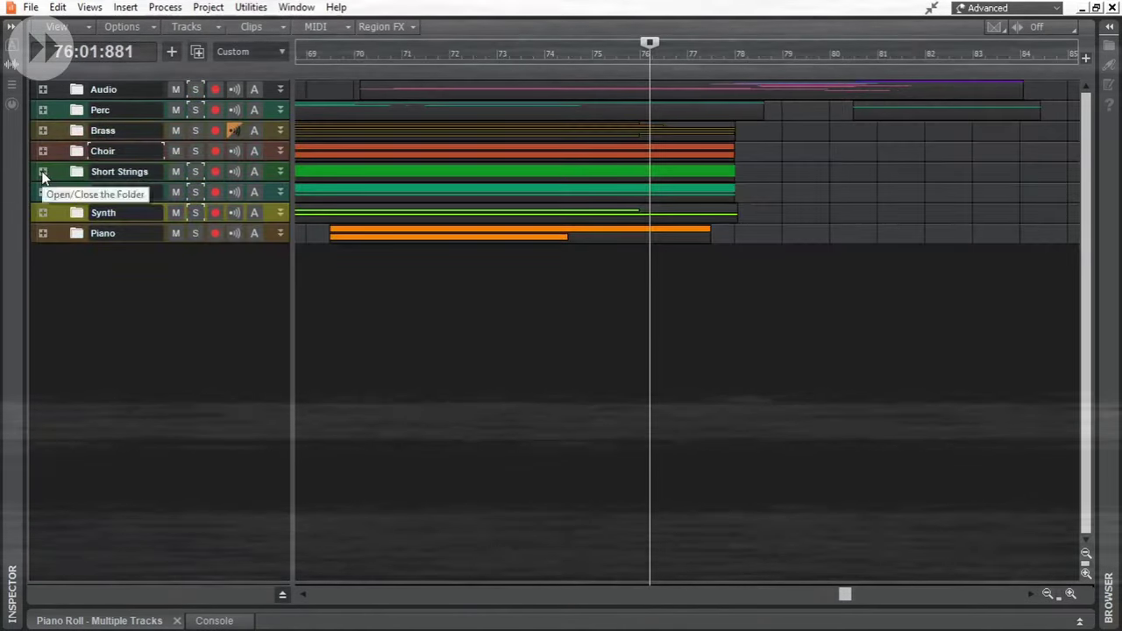
Step: Expand the Short Strings folder and play the soloed strings from measure 74
{"action": "left_click", "coordinate": [42, 170]}
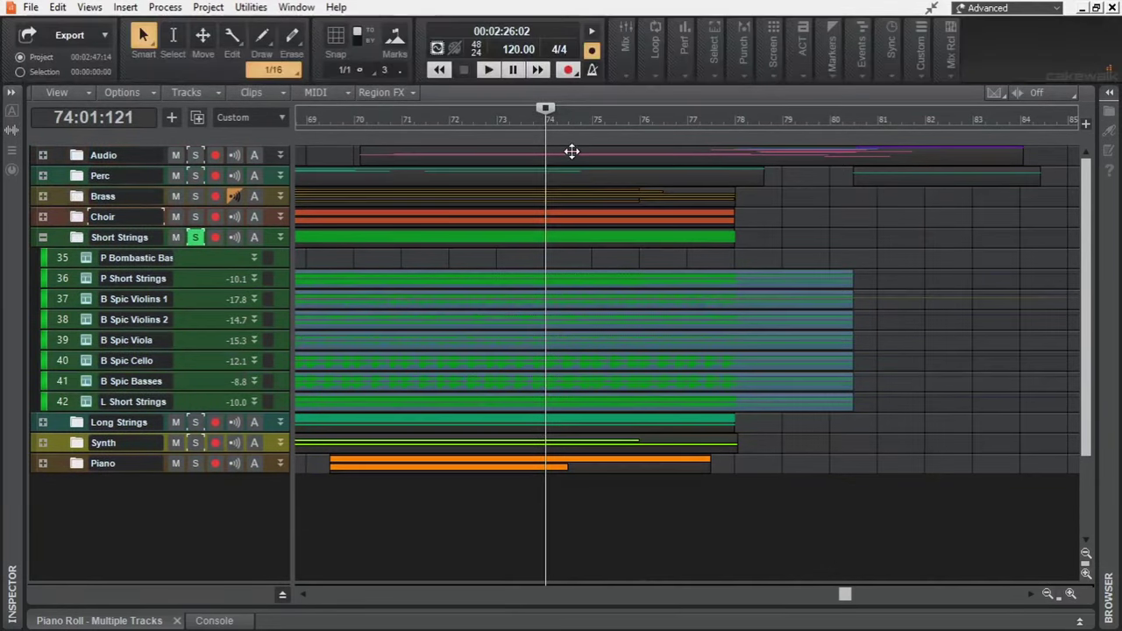
{"action": "key", "text": "space"}
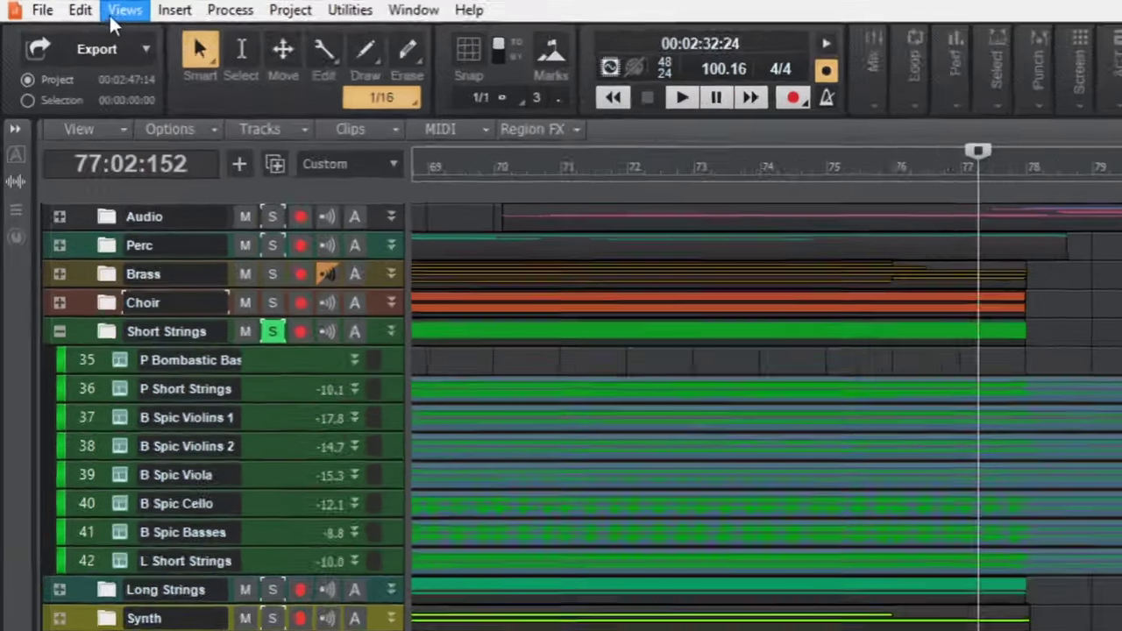
Step: Open the Tempo view and try drawing freehand tempo changes after measure 78
{"action": "left_click", "coordinate": [87, 8]}
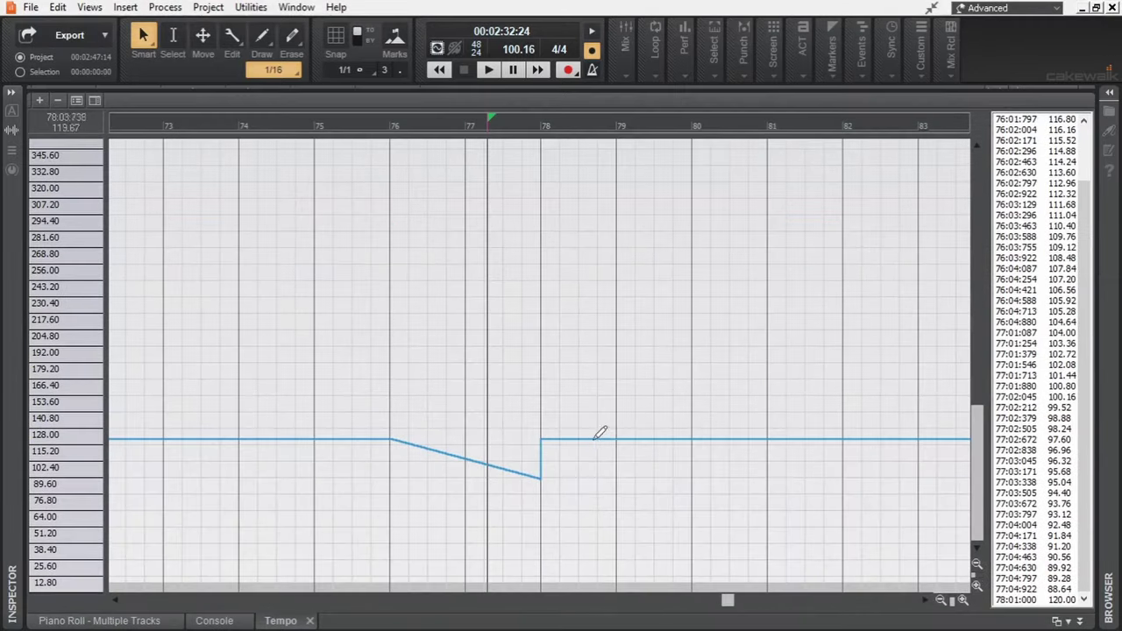
{"action": "left_click_drag", "start_coordinate": [602, 438], "coordinate": [648, 452]}
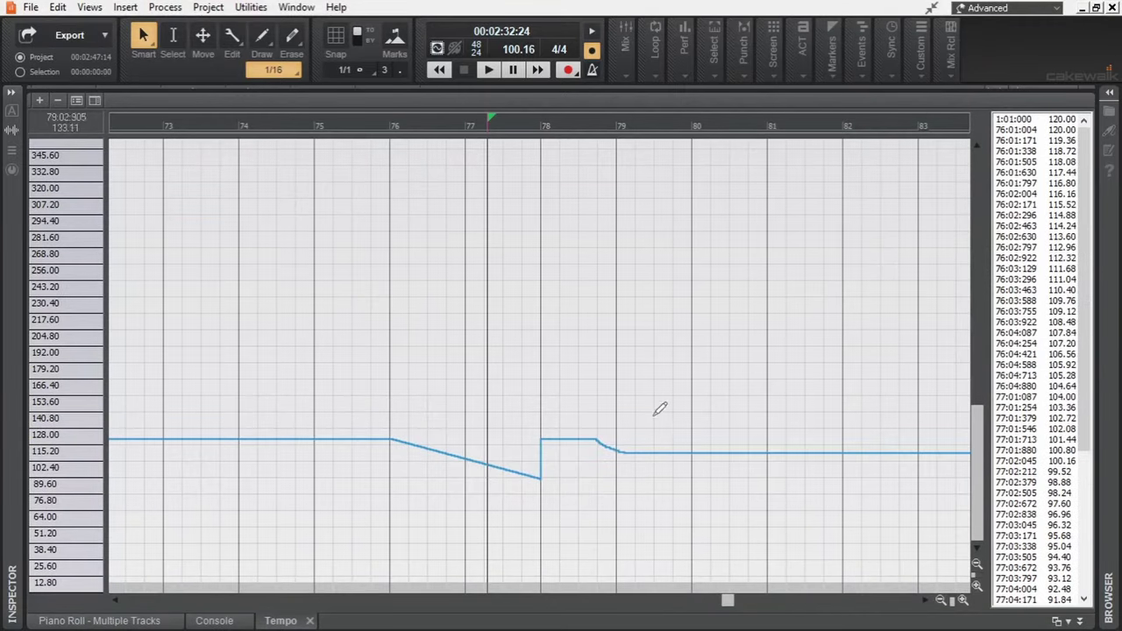
{"action": "left_click_drag", "start_coordinate": [659, 409], "coordinate": [889, 426]}
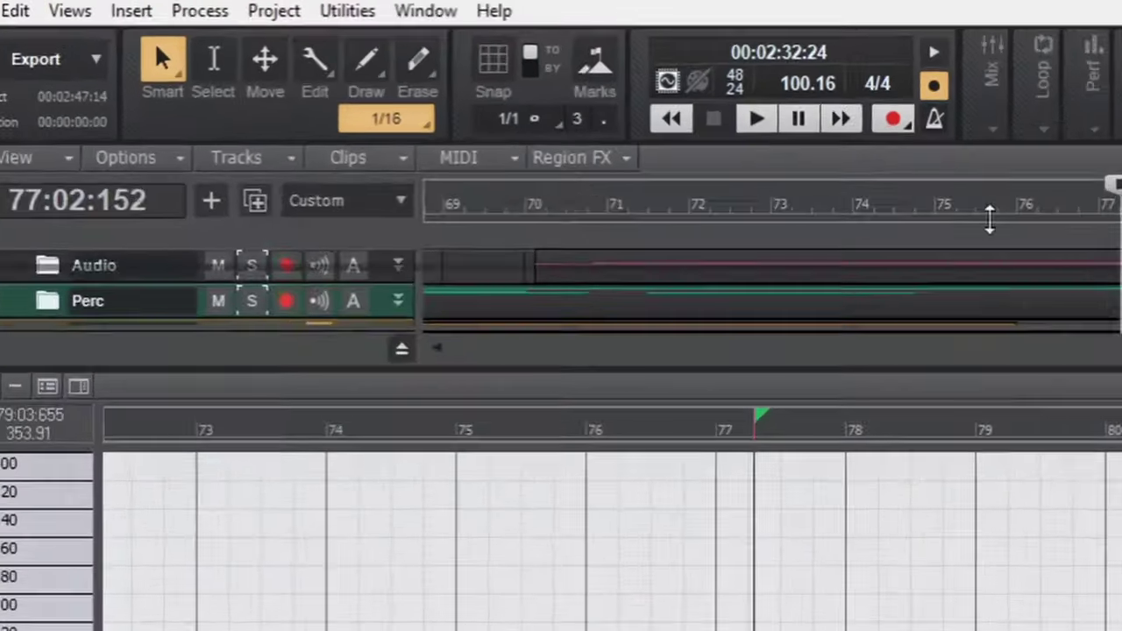
Step: Try drawing a straight tempo decrease after measure 78 with the Line shape, undo it and return to the Smart tool
{"action": "left_click", "coordinate": [264, 36]}
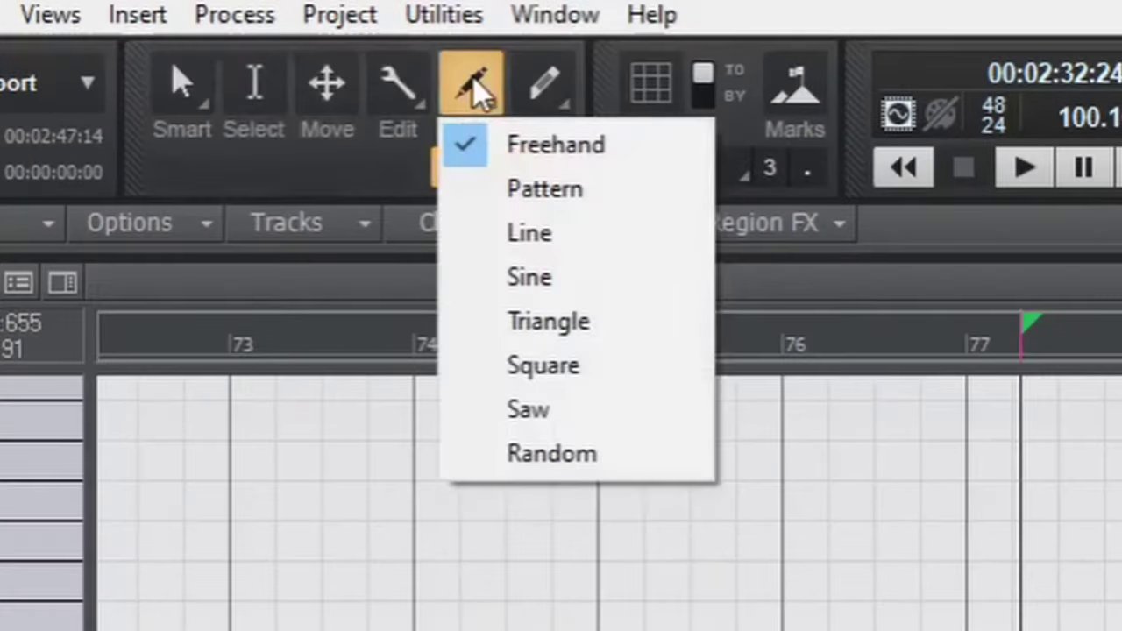
{"action": "left_click", "coordinate": [573, 246]}
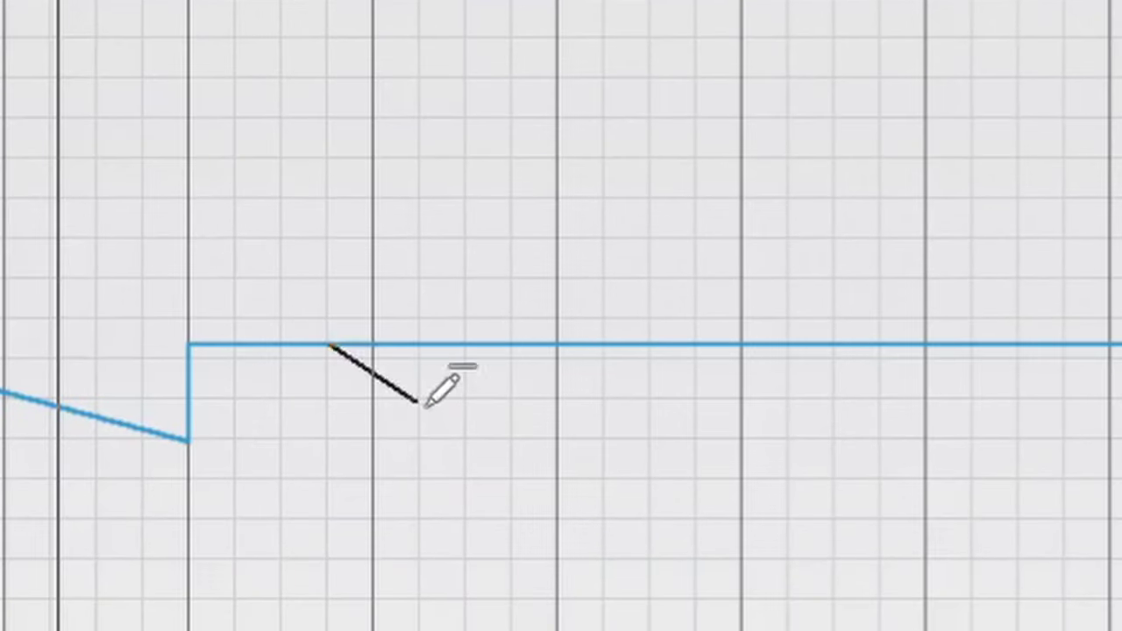
{"action": "left_click_drag", "start_coordinate": [418, 403], "coordinate": [536, 433]}
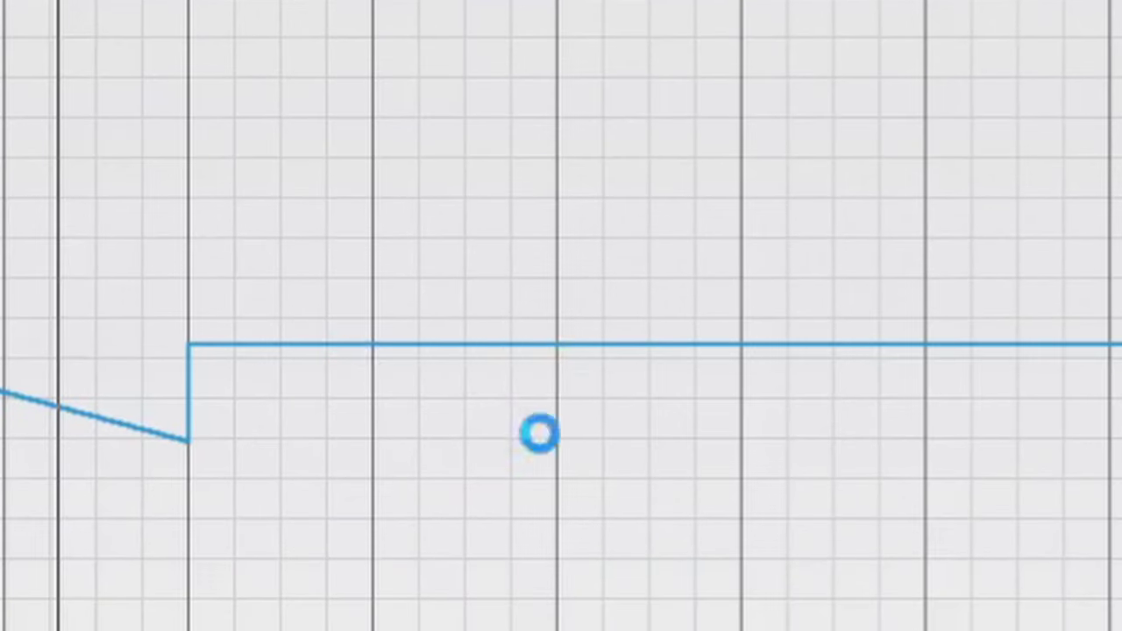
{"action": "key", "text": "ctrl+z"}
{"action": "left_click", "coordinate": [143, 39]}
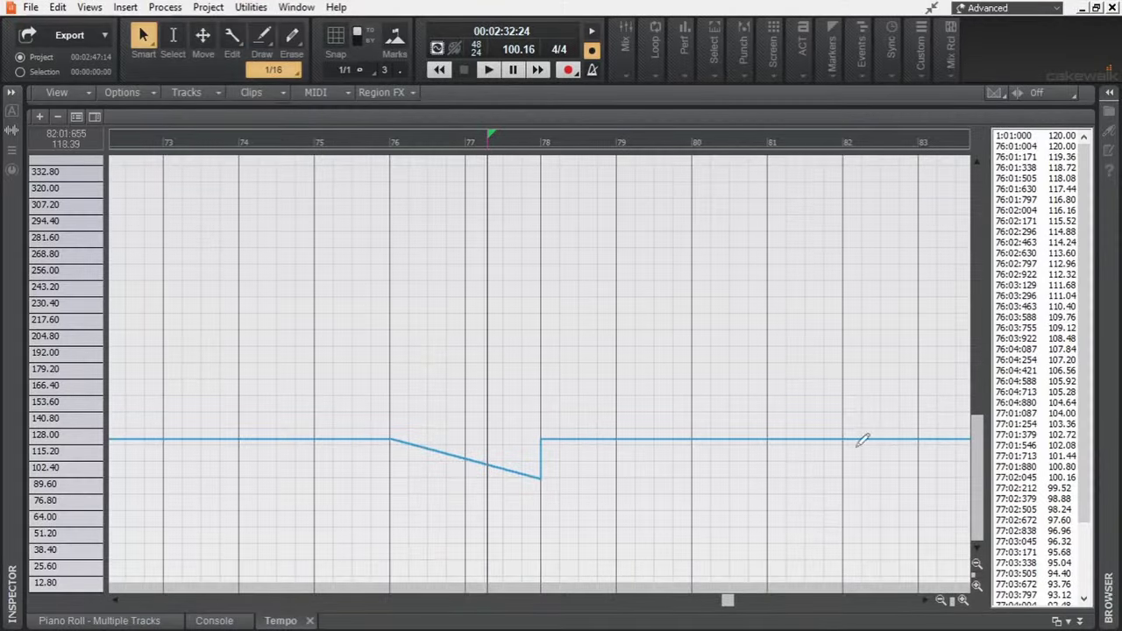
Step: Hide the Tempo view and look through the Audio folder's tracks around measures 70 to 84
{"action": "left_click", "coordinate": [1078, 621]}
{"action": "left_click", "coordinate": [42, 237]}
{"action": "left_click", "coordinate": [42, 154]}
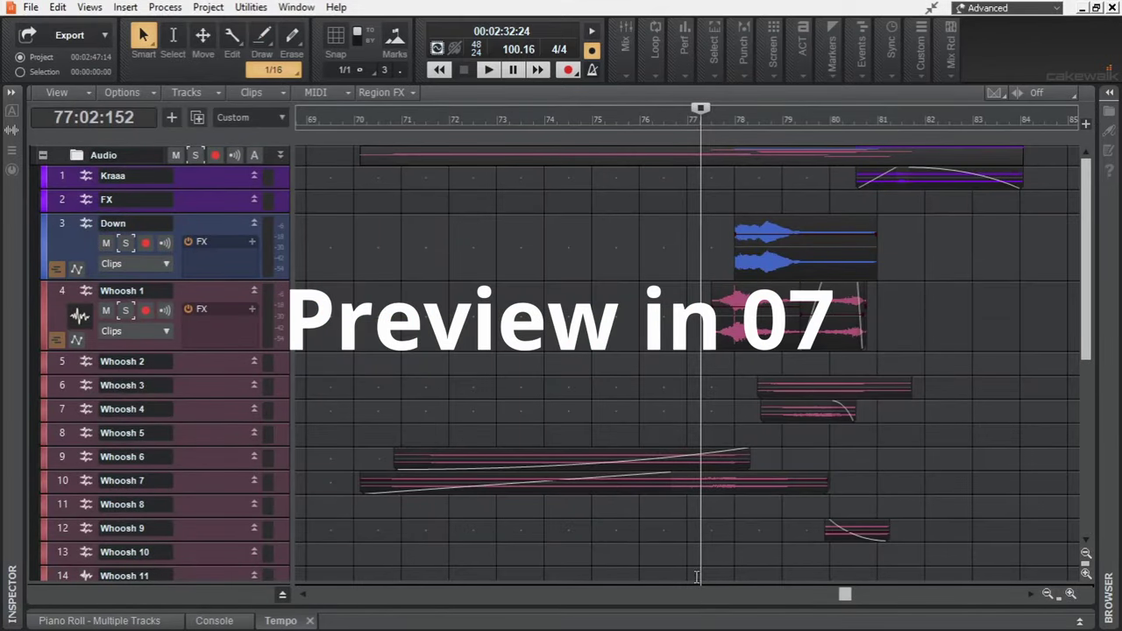
{"action": "scroll", "coordinate": [623, 445], "scroll_direction": "down", "scroll_amount": 2}
{"action": "scroll", "coordinate": [623, 445], "scroll_direction": "up", "scroll_amount": 2}
{"action": "left_click", "coordinate": [42, 154]}
Step: Expand the Long Strings folder, enlarge B Long Violins 2 to inspect its waveform and collapse the folder again
{"action": "left_click", "coordinate": [42, 258]}
{"action": "double_click", "coordinate": [210, 299]}
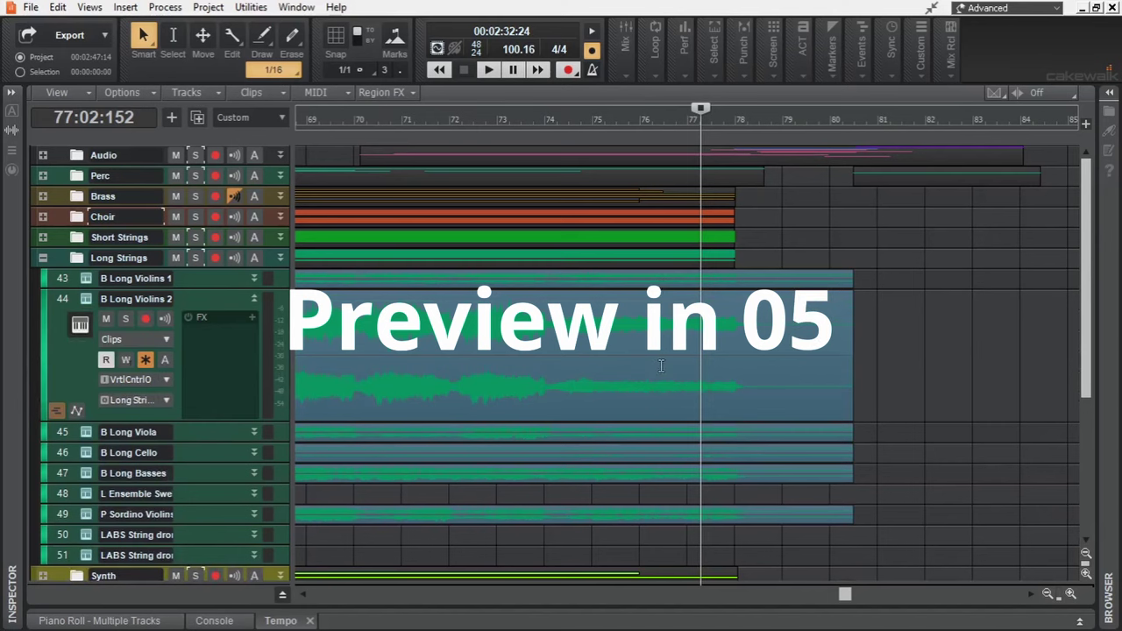
{"action": "left_click_drag", "start_coordinate": [201, 422], "coordinate": [201, 309]}
{"action": "left_click", "coordinate": [42, 257]}
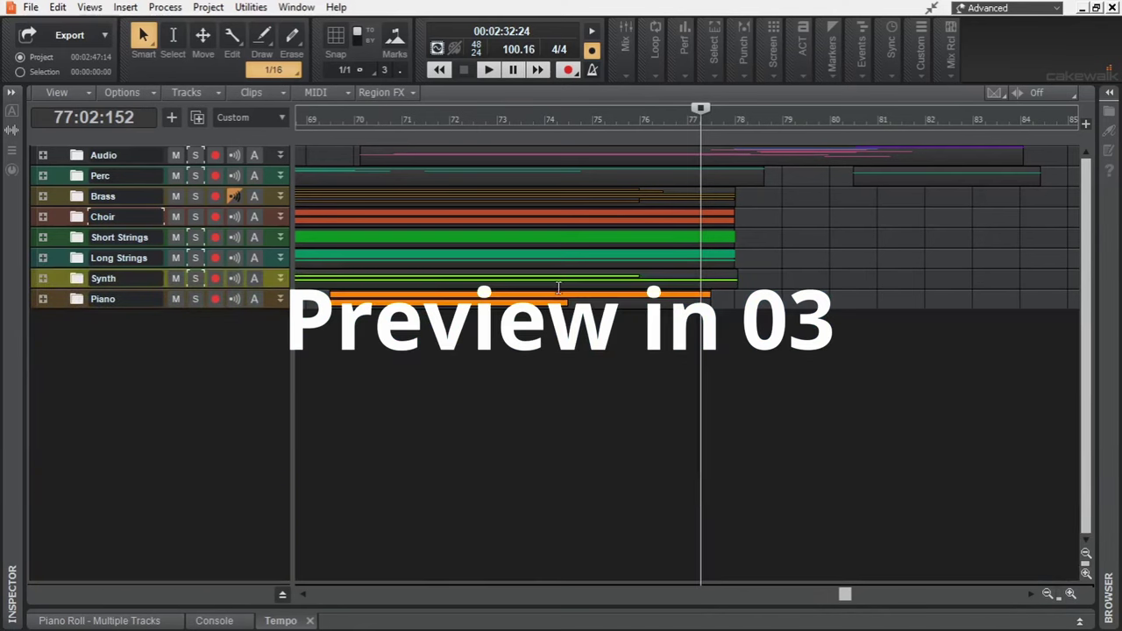
Step: Return to the beginning of the project and start playing the full arrangement
{"action": "left_click", "coordinate": [559, 286]}
{"action": "scroll", "coordinate": [659, 328], "scroll_direction": "down", "scroll_amount": 4}
{"action": "key", "text": "w"}
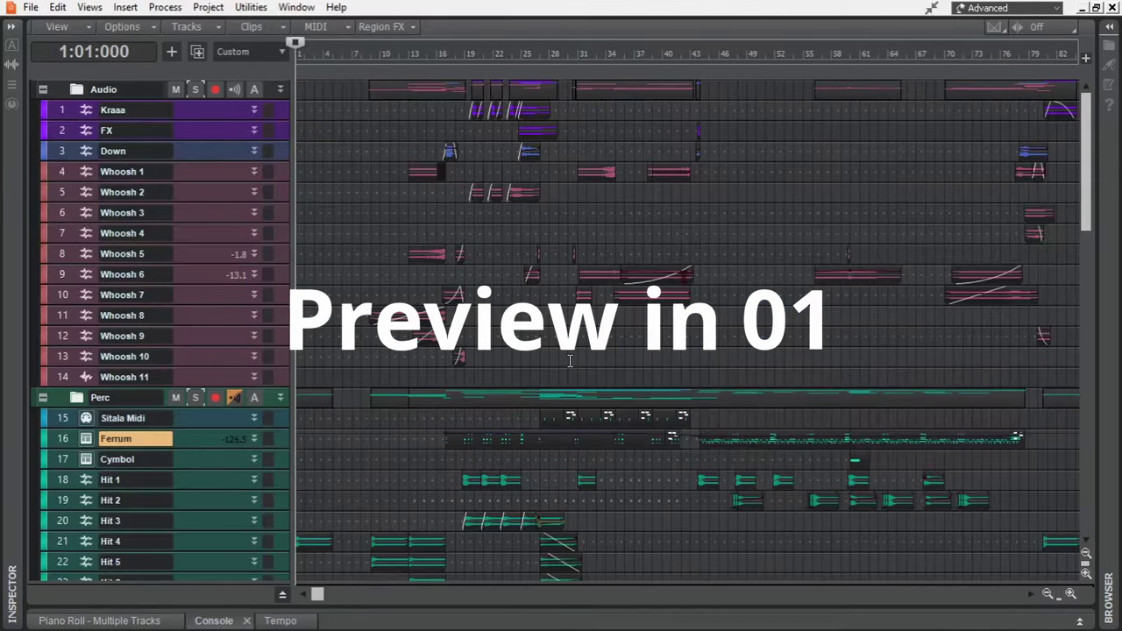
{"action": "key", "text": "space"}
Step: Follow playback of measures 1 to 17 through the strings, synth, piano, choir, percussion and whoosh tracks
{"action": "scroll", "coordinate": [570, 360], "scroll_direction": "down", "scroll_amount": 10}
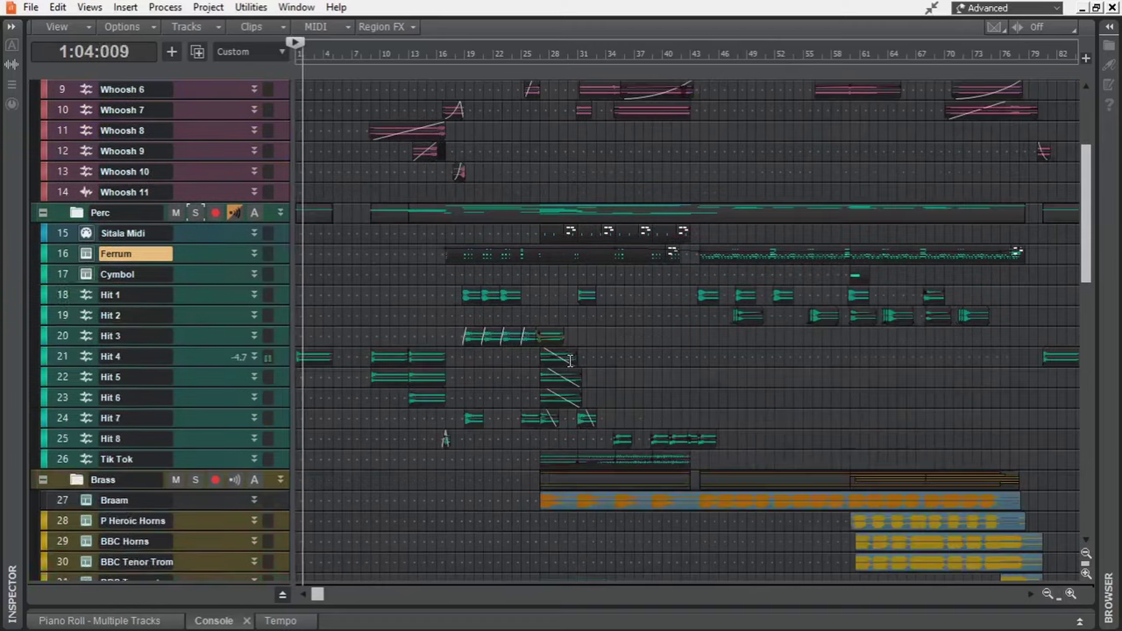
{"action": "scroll", "coordinate": [569, 360], "scroll_direction": "down", "scroll_amount": 1}
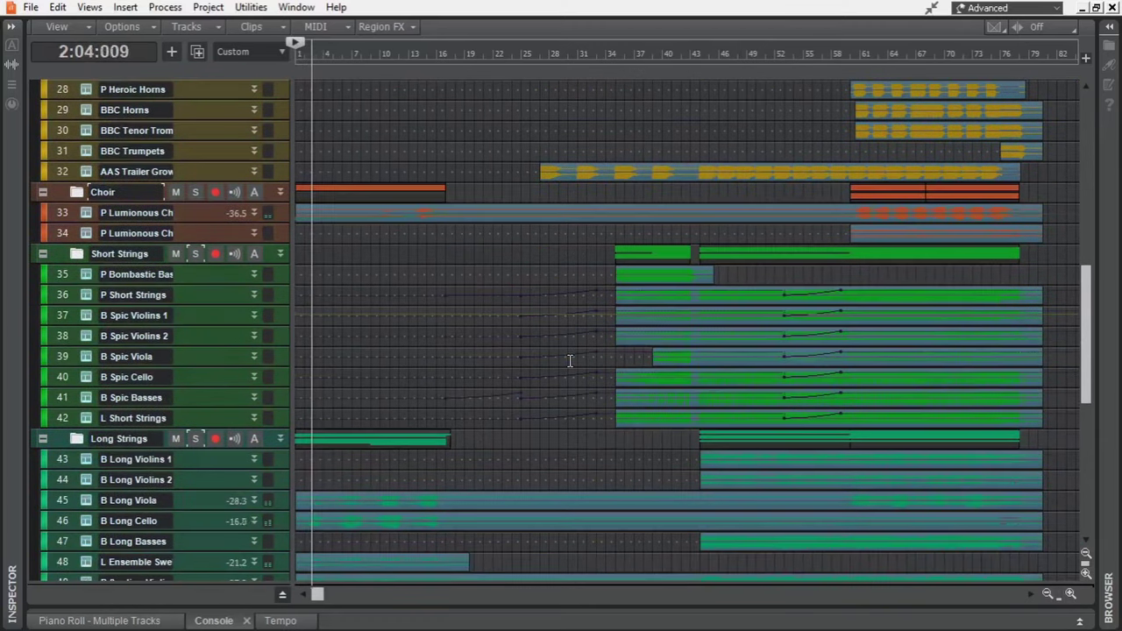
{"action": "scroll", "coordinate": [569, 361], "scroll_direction": "down", "scroll_amount": 1}
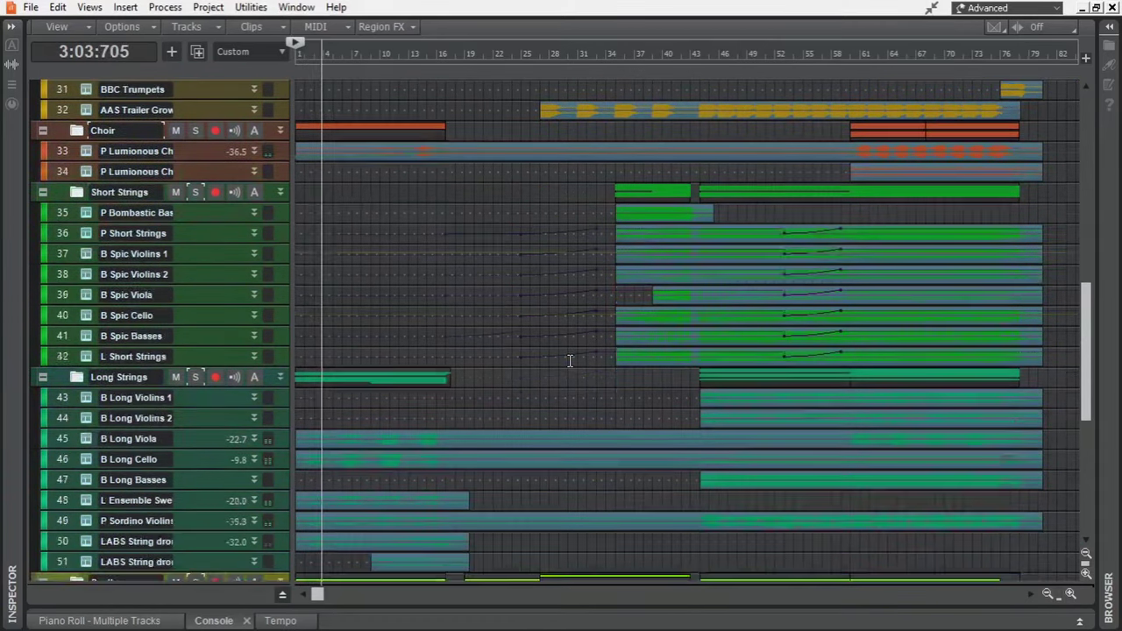
{"action": "scroll", "coordinate": [570, 360], "scroll_direction": "down", "scroll_amount": 4}
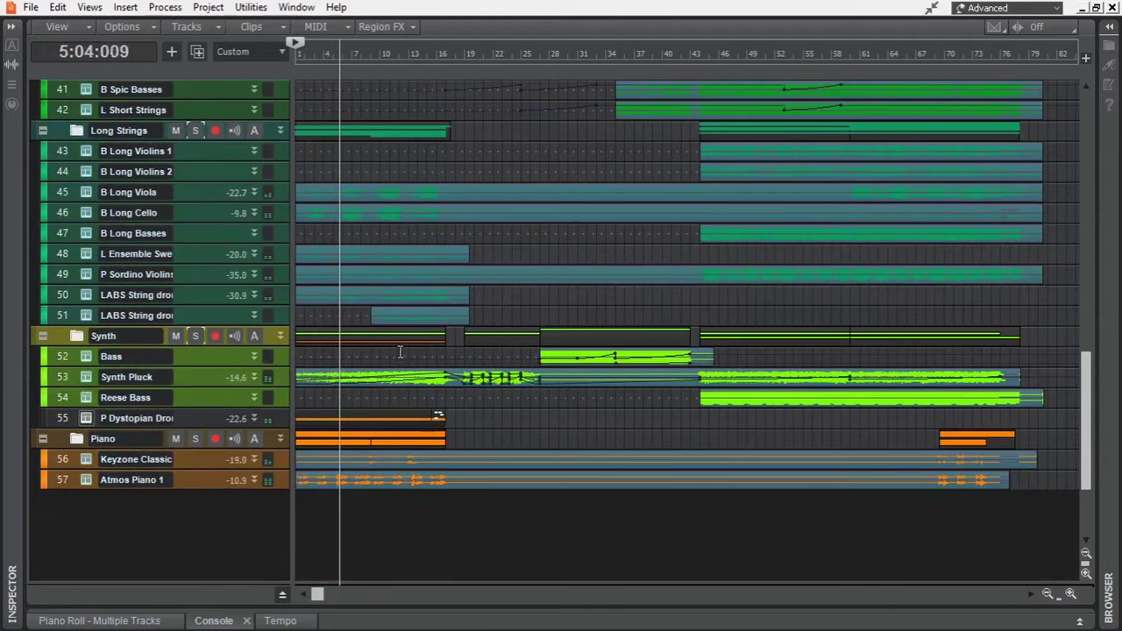
{"action": "scroll", "coordinate": [349, 298], "scroll_direction": "up", "scroll_amount": 1}
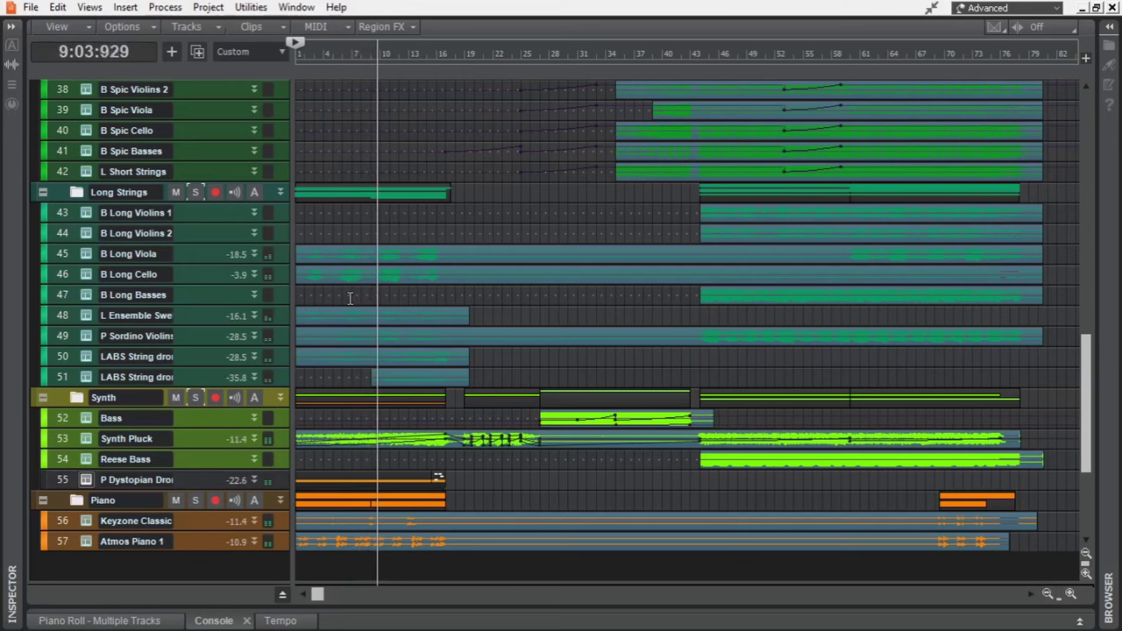
{"action": "scroll", "coordinate": [393, 295], "scroll_direction": "up", "scroll_amount": 3}
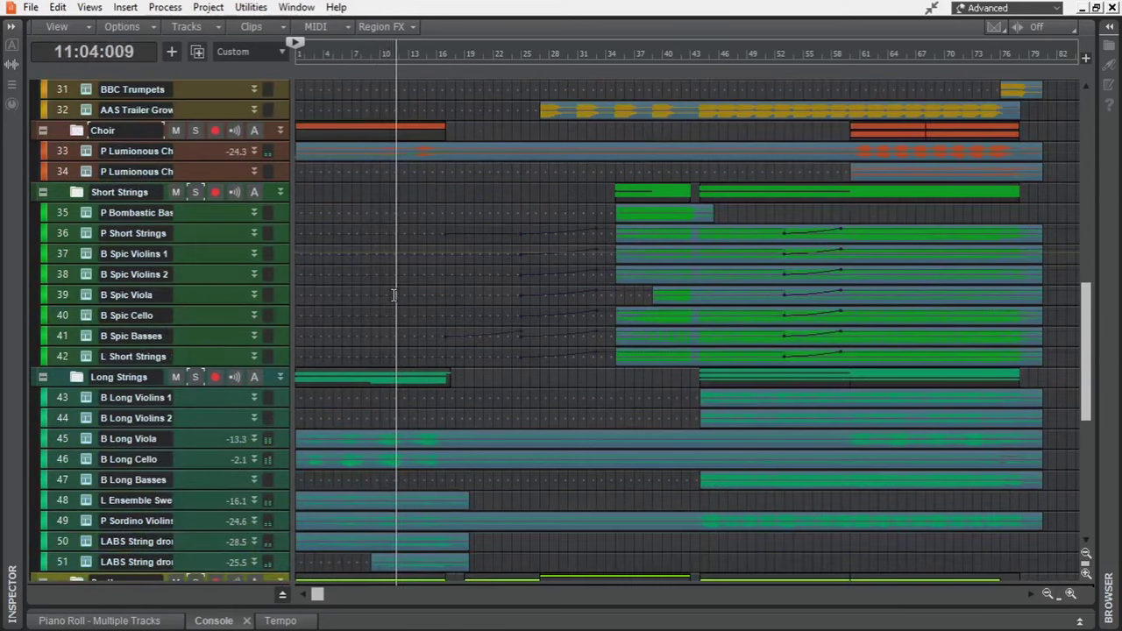
{"action": "scroll", "coordinate": [392, 294], "scroll_direction": "up", "scroll_amount": 8}
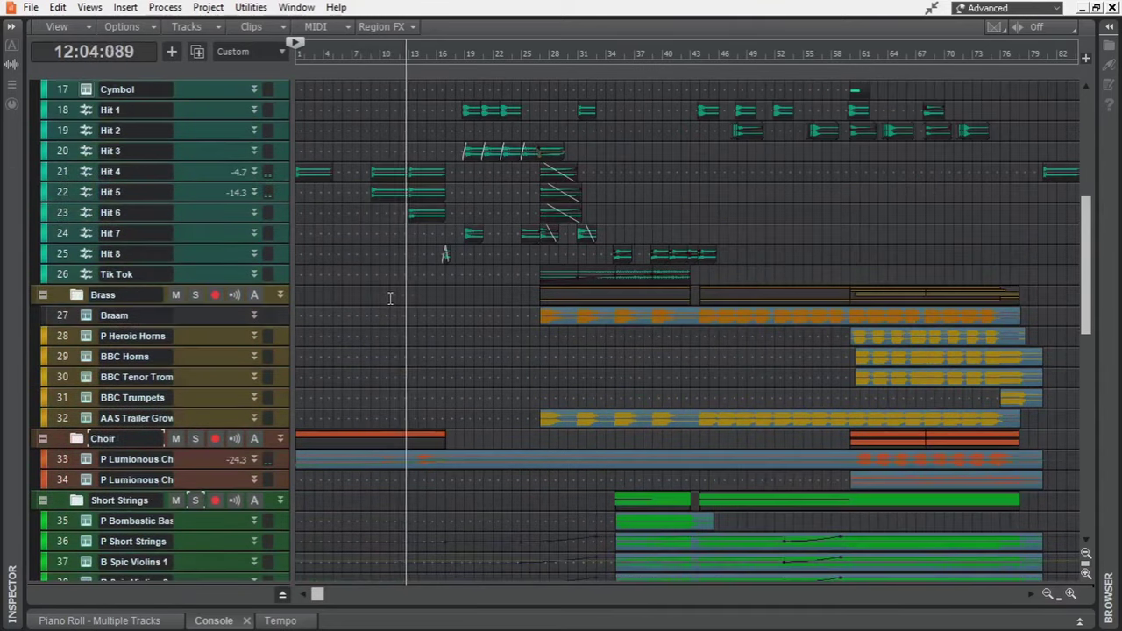
{"action": "scroll", "coordinate": [390, 298], "scroll_direction": "up", "scroll_amount": 3}
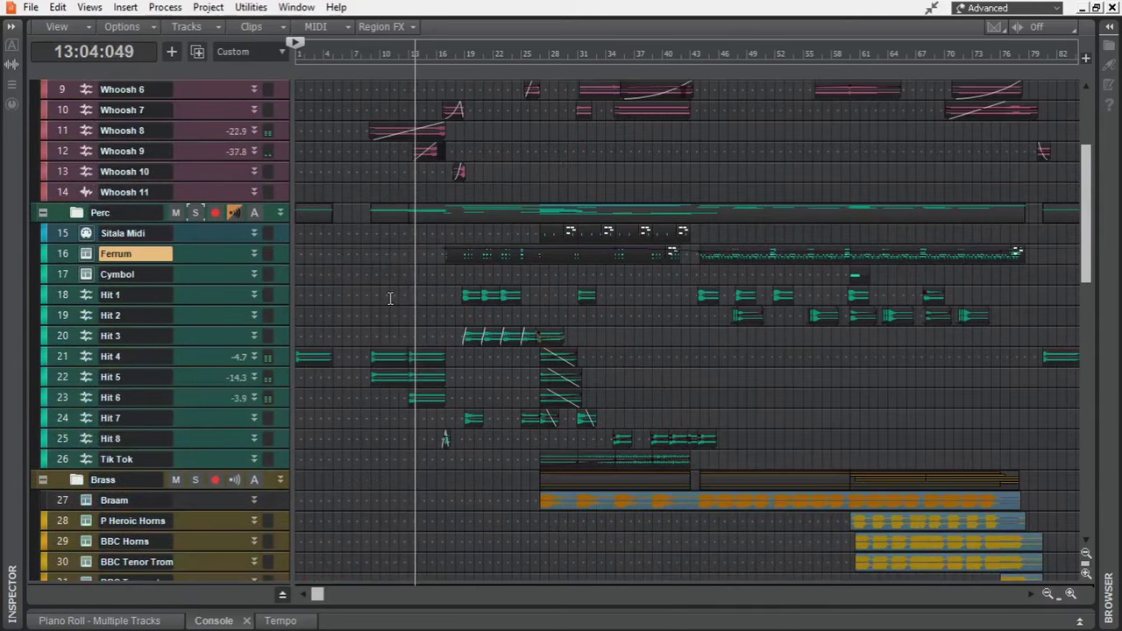
{"action": "scroll", "coordinate": [390, 298], "scroll_direction": "up", "scroll_amount": 2}
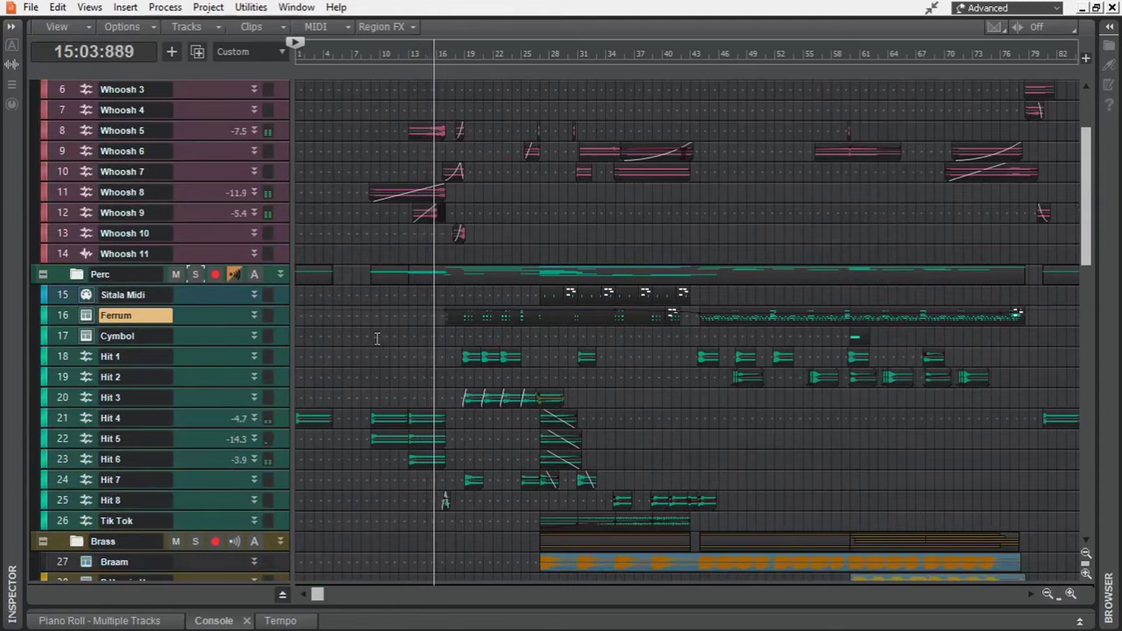
{"action": "scroll", "coordinate": [394, 342], "scroll_direction": "up", "scroll_amount": 2}
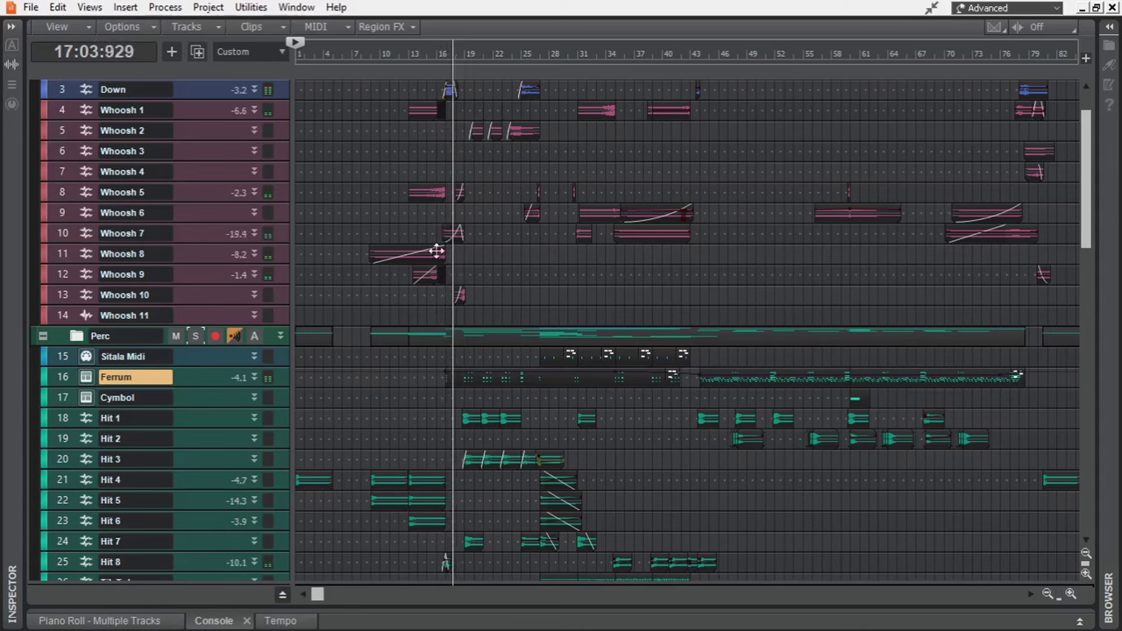
Step: Follow playback of measures 18 to 30 at a closer timeline zoom, examining the Audio, Perc and Brass tracks
{"action": "key", "text": "ctrl+Right"}
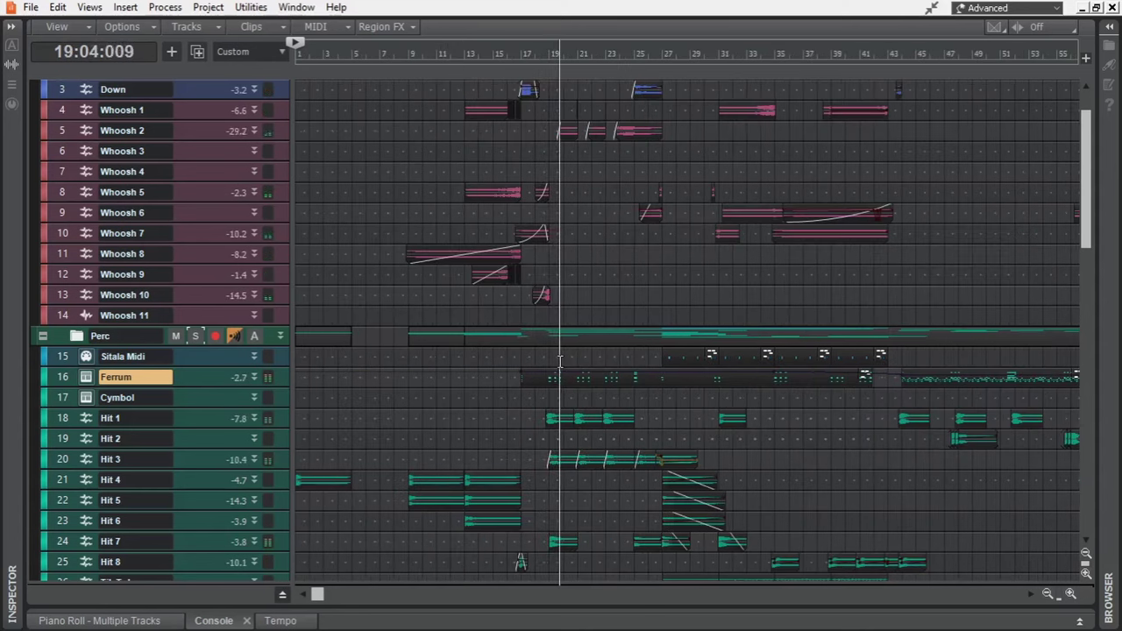
{"action": "scroll", "coordinate": [601, 204], "scroll_direction": "up", "scroll_amount": 3}
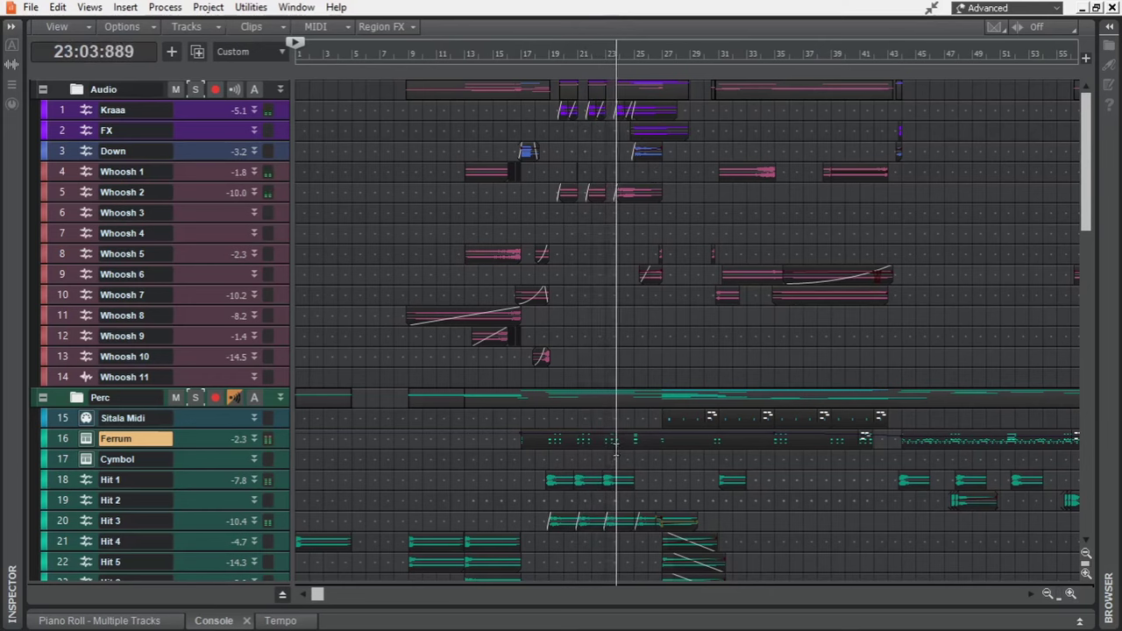
{"action": "scroll", "coordinate": [716, 156], "scroll_direction": "up", "scroll_amount": 2}
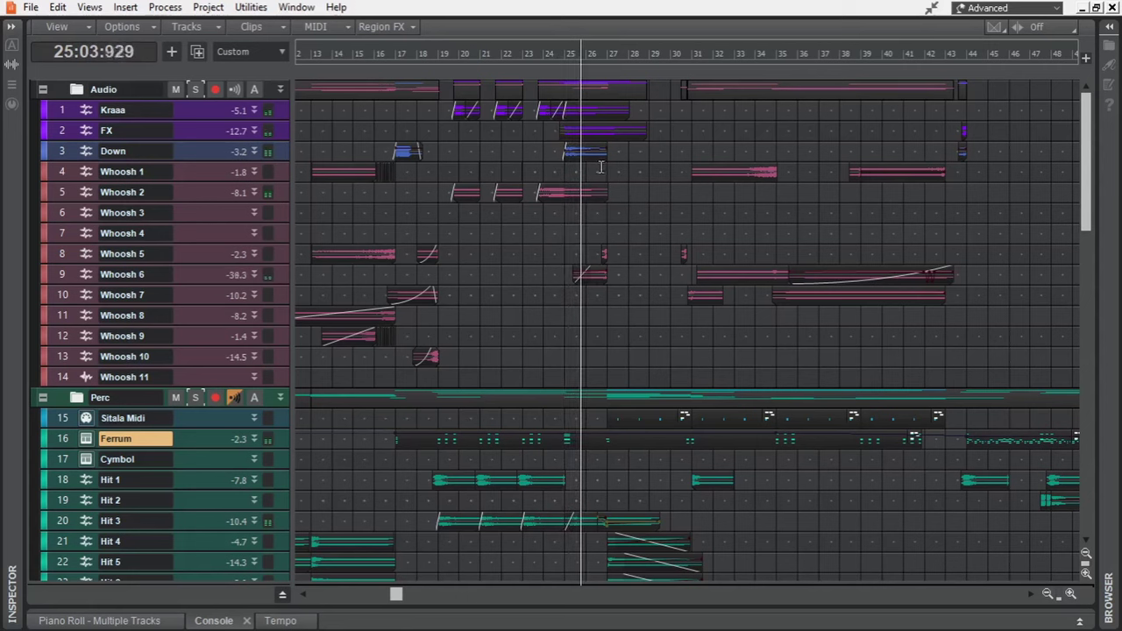
{"action": "scroll", "coordinate": [719, 229], "scroll_direction": "down", "scroll_amount": 4}
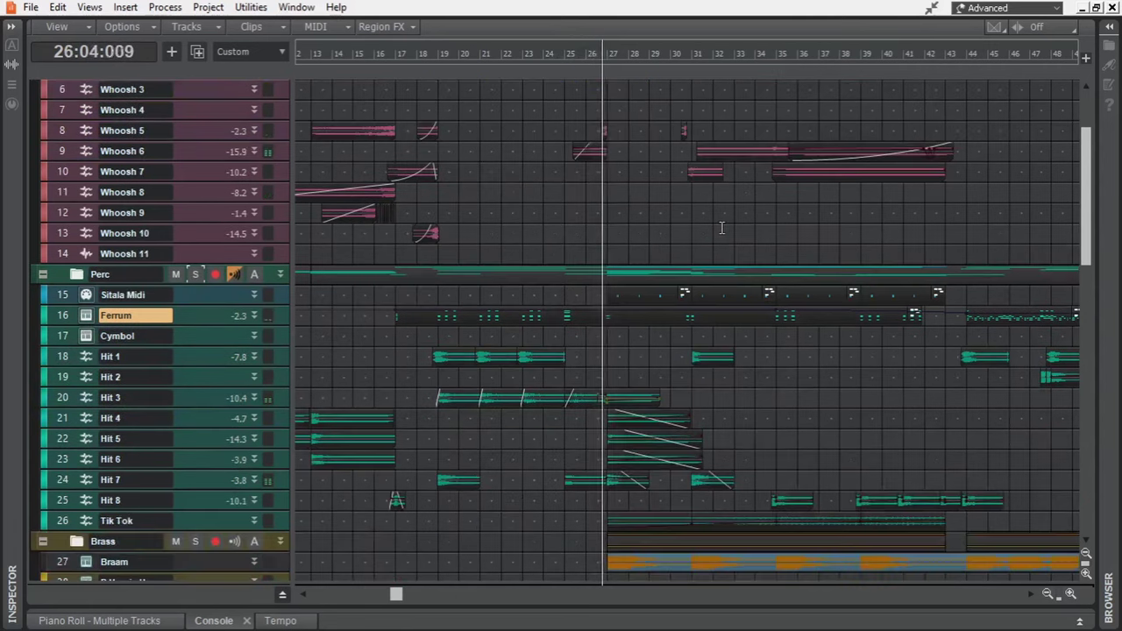
{"action": "scroll", "coordinate": [721, 228], "scroll_direction": "down", "scroll_amount": 3}
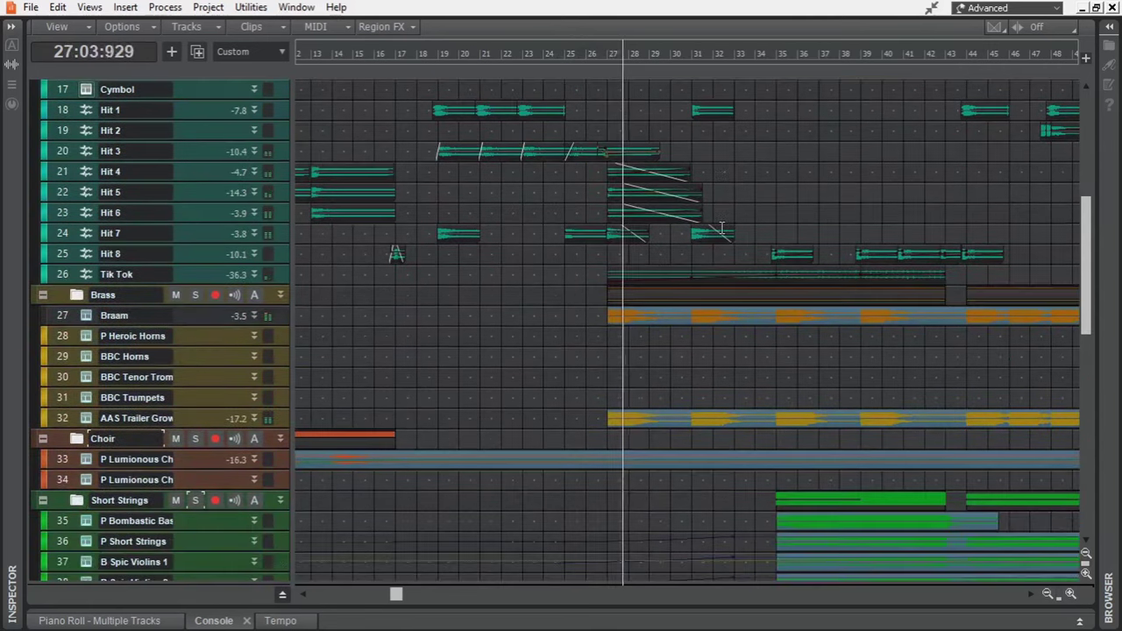
{"action": "scroll", "coordinate": [721, 228], "scroll_direction": "down", "scroll_amount": 1}
{"action": "scroll", "coordinate": [714, 206], "scroll_direction": "up", "scroll_amount": 3}
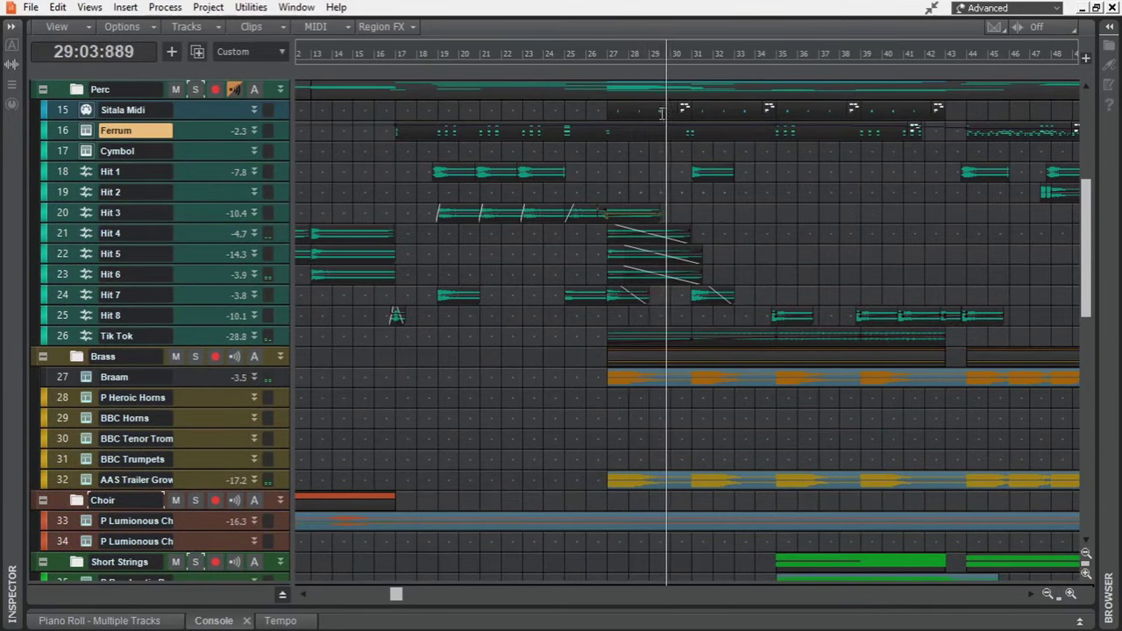
{"action": "scroll", "coordinate": [753, 256], "scroll_direction": "down", "scroll_amount": 1}
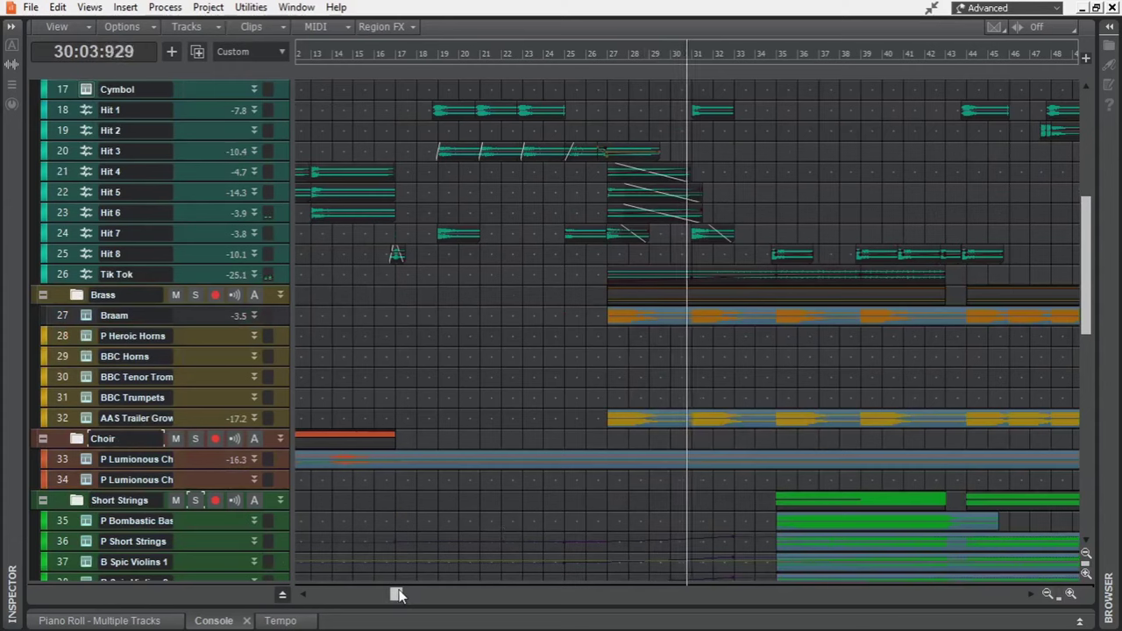
Step: Follow playback of measures 31 to 39, examining the Synth, Long Strings, Short Strings and Brass tracks
{"action": "left_click_drag", "start_coordinate": [396, 594], "coordinate": [483, 594]}
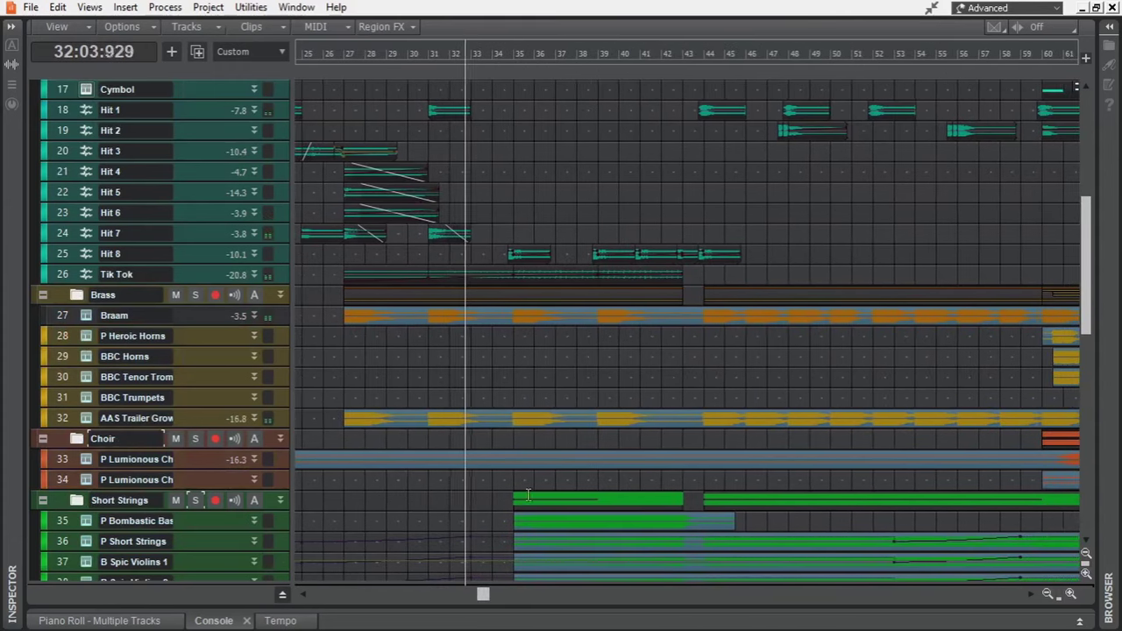
{"action": "scroll", "coordinate": [580, 429], "scroll_direction": "down", "scroll_amount": 3}
{"action": "scroll", "coordinate": [581, 429], "scroll_direction": "down", "scroll_amount": 4}
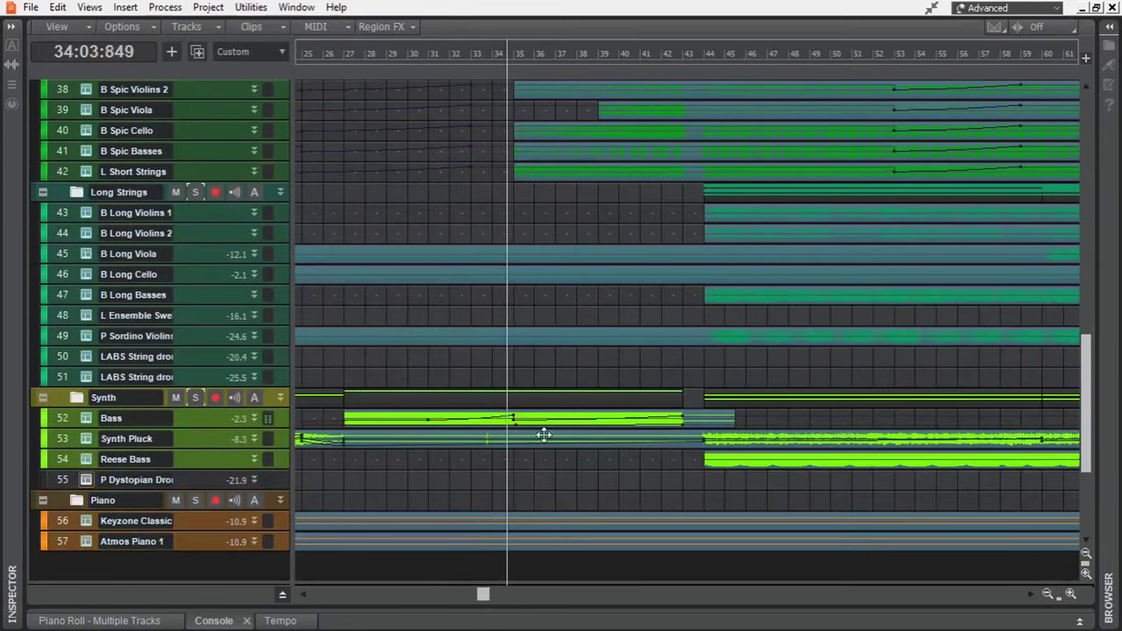
{"action": "scroll", "coordinate": [588, 373], "scroll_direction": "up", "scroll_amount": 1}
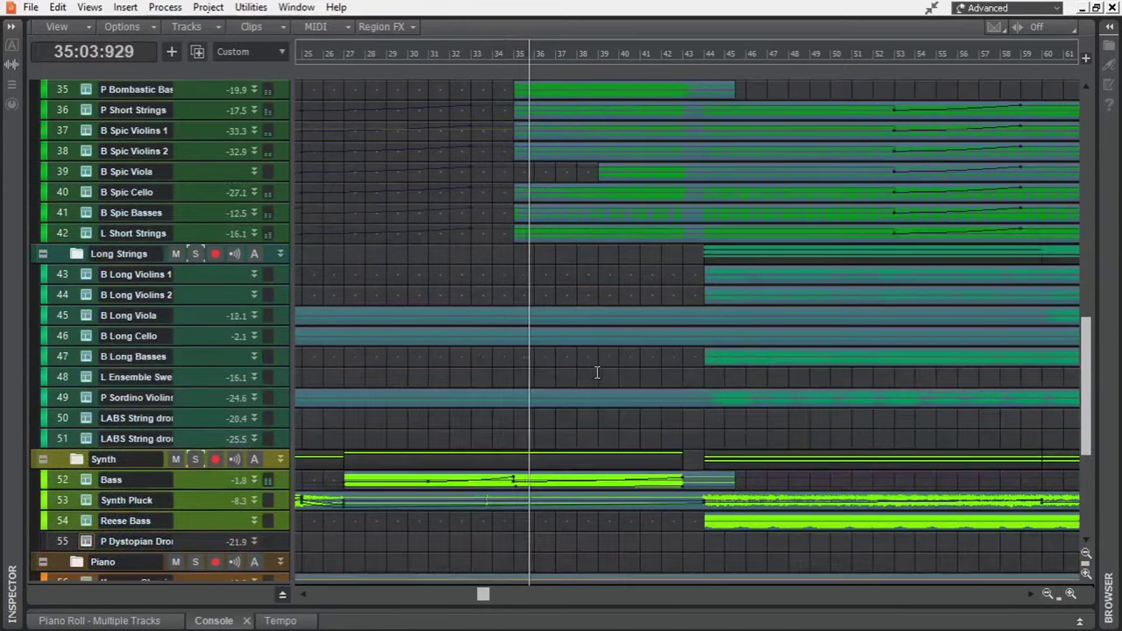
{"action": "scroll", "coordinate": [645, 369], "scroll_direction": "up", "scroll_amount": 1}
{"action": "scroll", "coordinate": [645, 369], "scroll_direction": "up", "scroll_amount": 1}
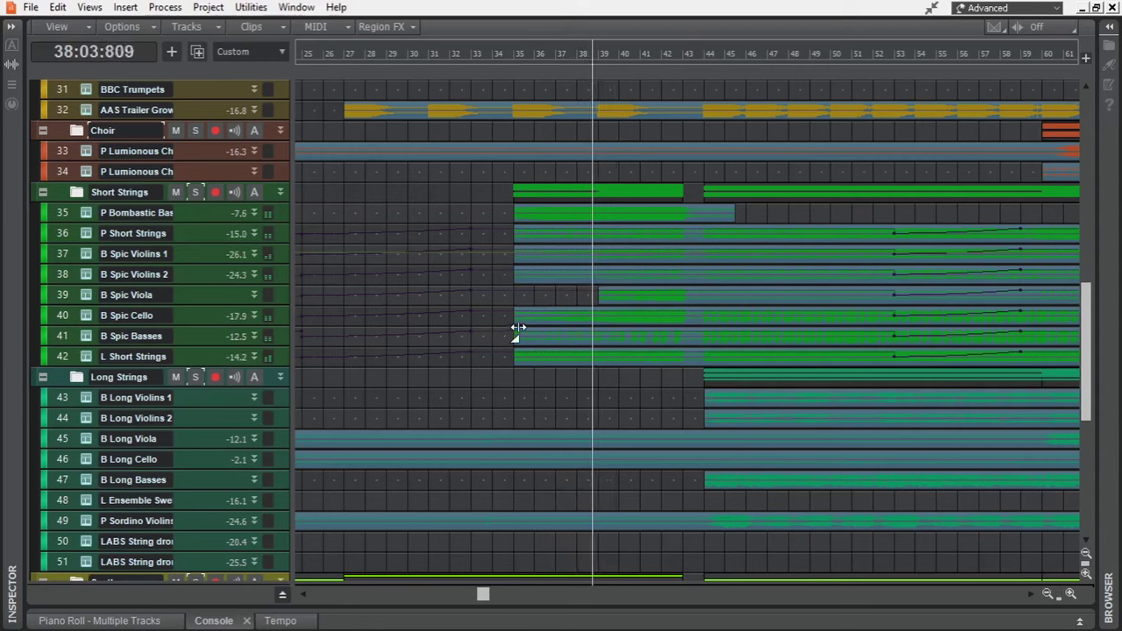
{"action": "scroll", "coordinate": [683, 307], "scroll_direction": "up", "scroll_amount": 2}
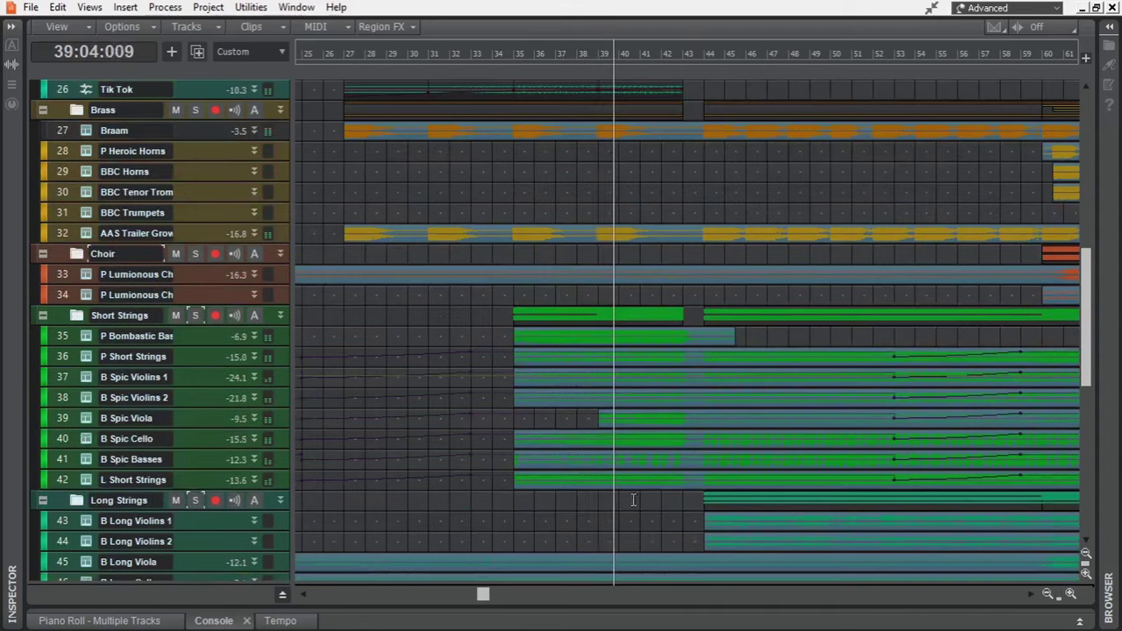
Step: Narrow the track pane to widen the clips area, following playback of the Perc and Audio tracks from measure 43
{"action": "left_click_drag", "start_coordinate": [489, 598], "coordinate": [541, 602]}
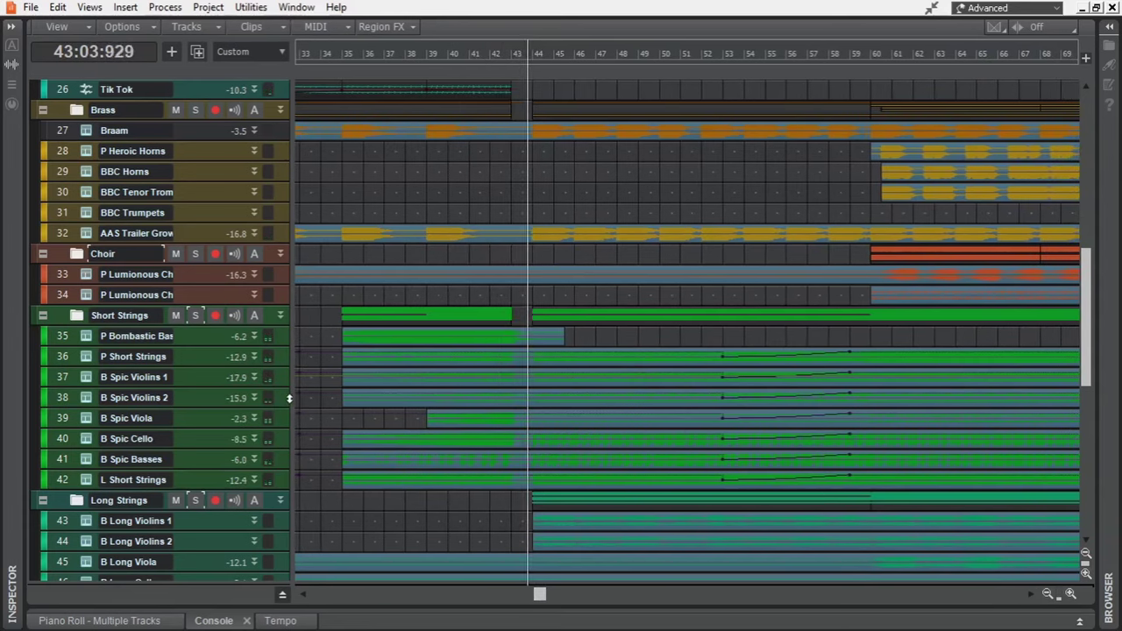
{"action": "left_click_drag", "start_coordinate": [293, 400], "coordinate": [263, 400]}
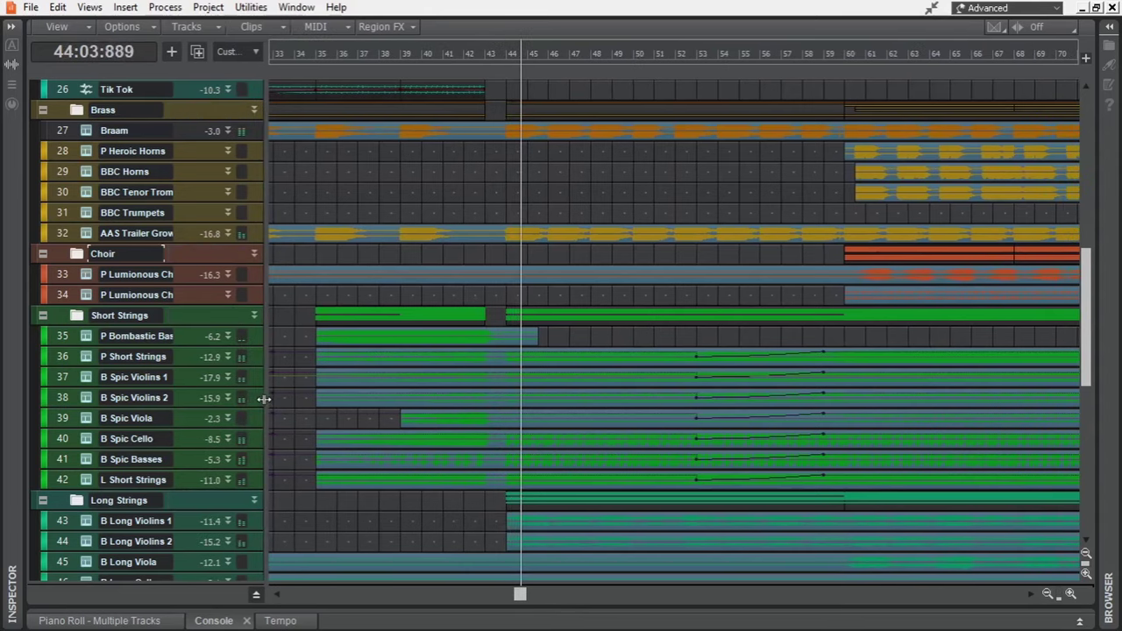
{"action": "scroll", "coordinate": [764, 415], "scroll_direction": "up", "scroll_amount": 6}
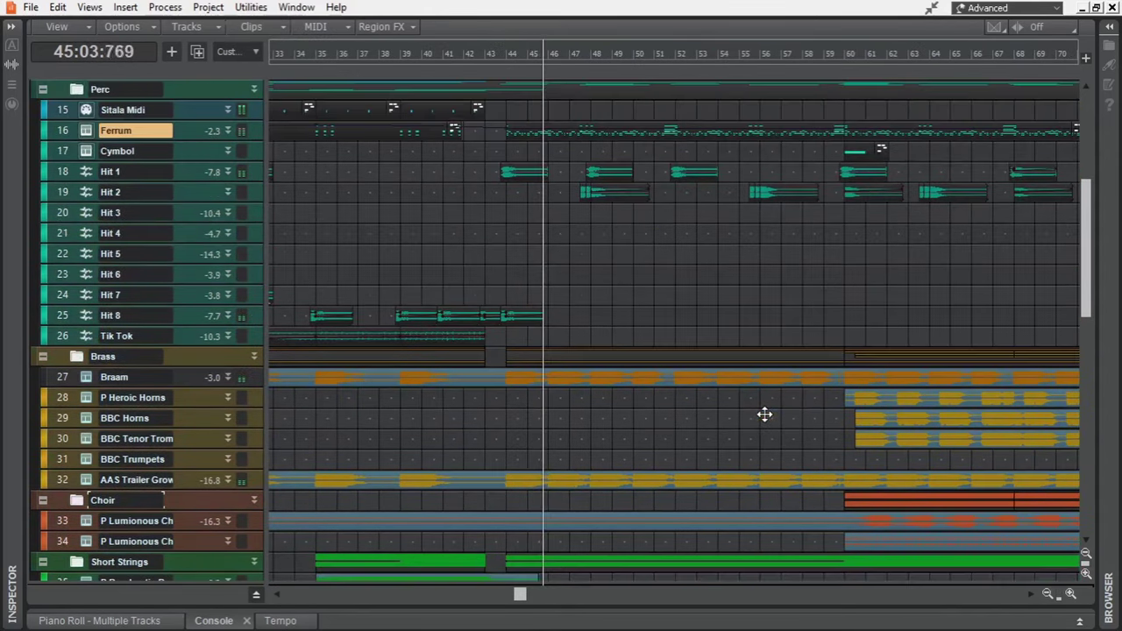
{"action": "scroll", "coordinate": [765, 415], "scroll_direction": "up", "scroll_amount": 4}
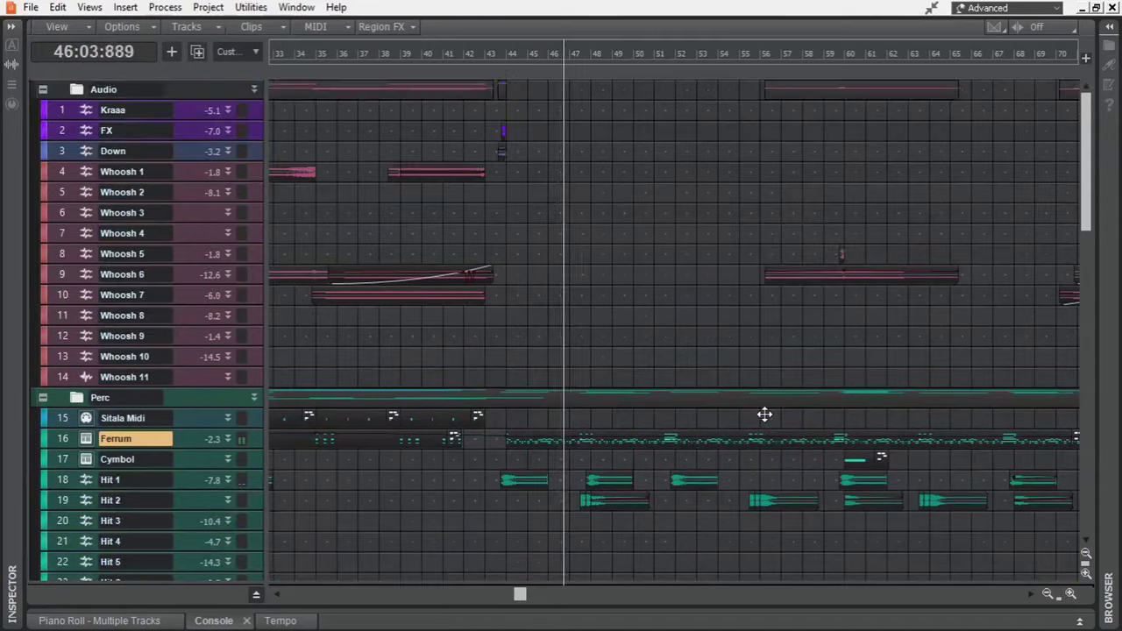
{"action": "scroll", "coordinate": [764, 415], "scroll_direction": "down", "scroll_amount": 5}
Step: Follow playback of measures 50 to 56, examining the percussion, brass, choir, string and synth tracks
{"action": "left_click_drag", "start_coordinate": [526, 596], "coordinate": [591, 616]}
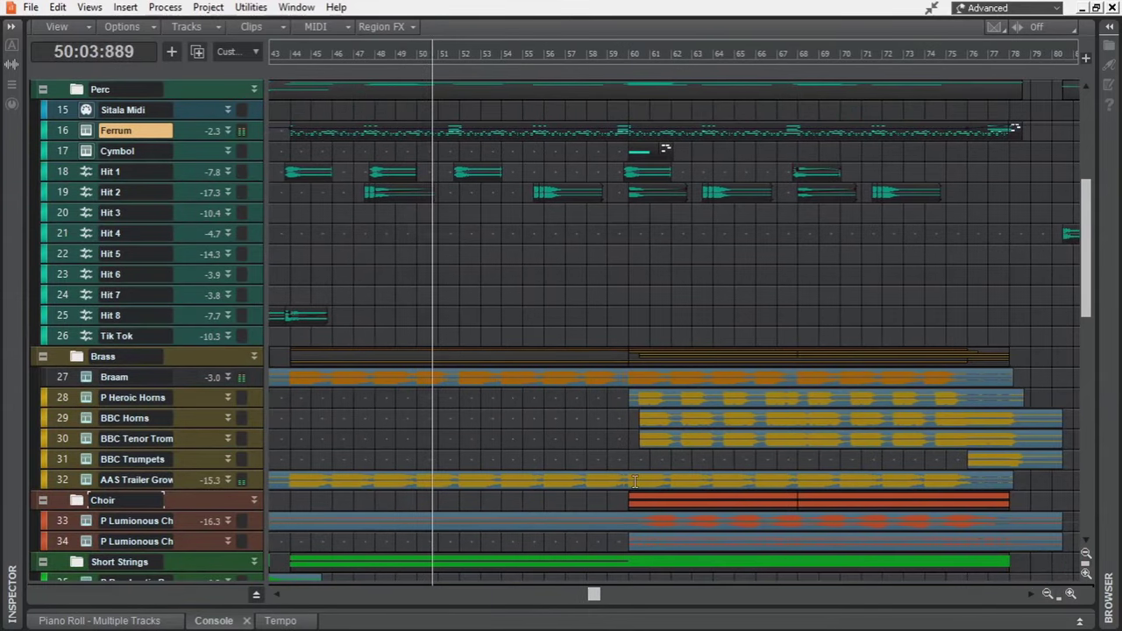
{"action": "scroll", "coordinate": [635, 481], "scroll_direction": "down", "scroll_amount": 1}
{"action": "scroll", "coordinate": [635, 481], "scroll_direction": "up", "scroll_amount": 1}
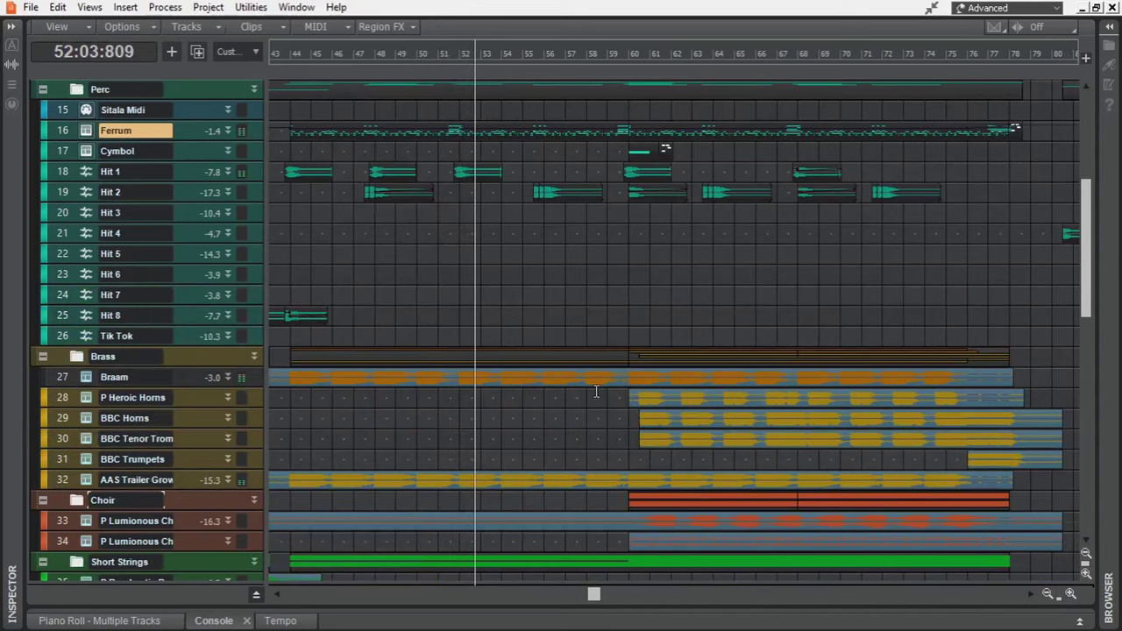
{"action": "scroll", "coordinate": [647, 412], "scroll_direction": "down", "scroll_amount": 2}
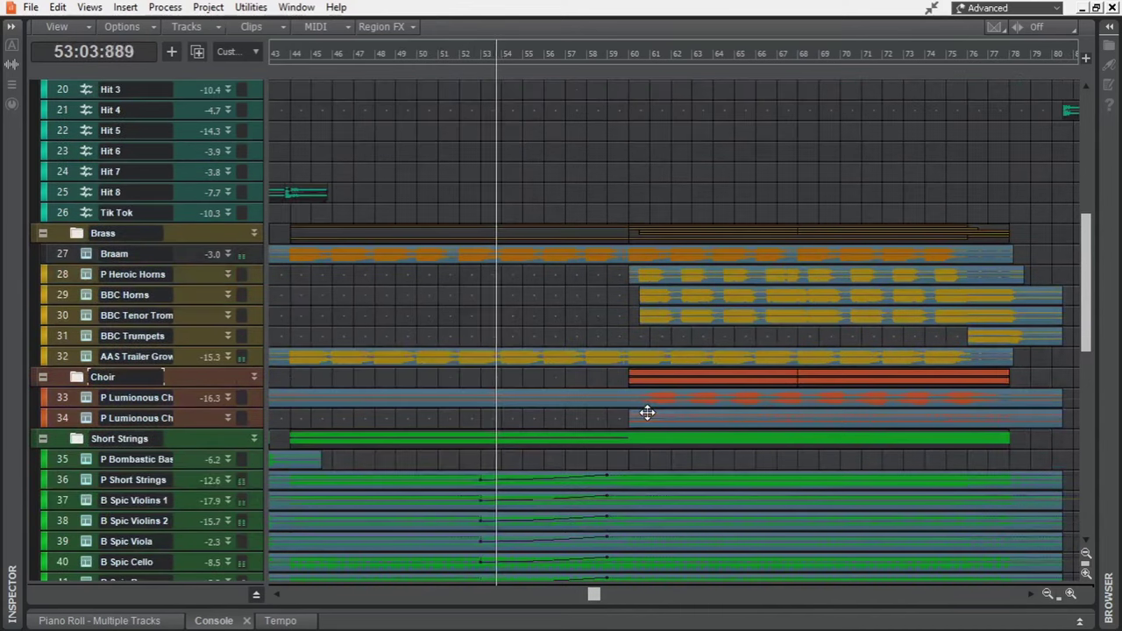
{"action": "scroll", "coordinate": [647, 413], "scroll_direction": "down", "scroll_amount": 1}
{"action": "scroll", "coordinate": [646, 412], "scroll_direction": "down", "scroll_amount": 3}
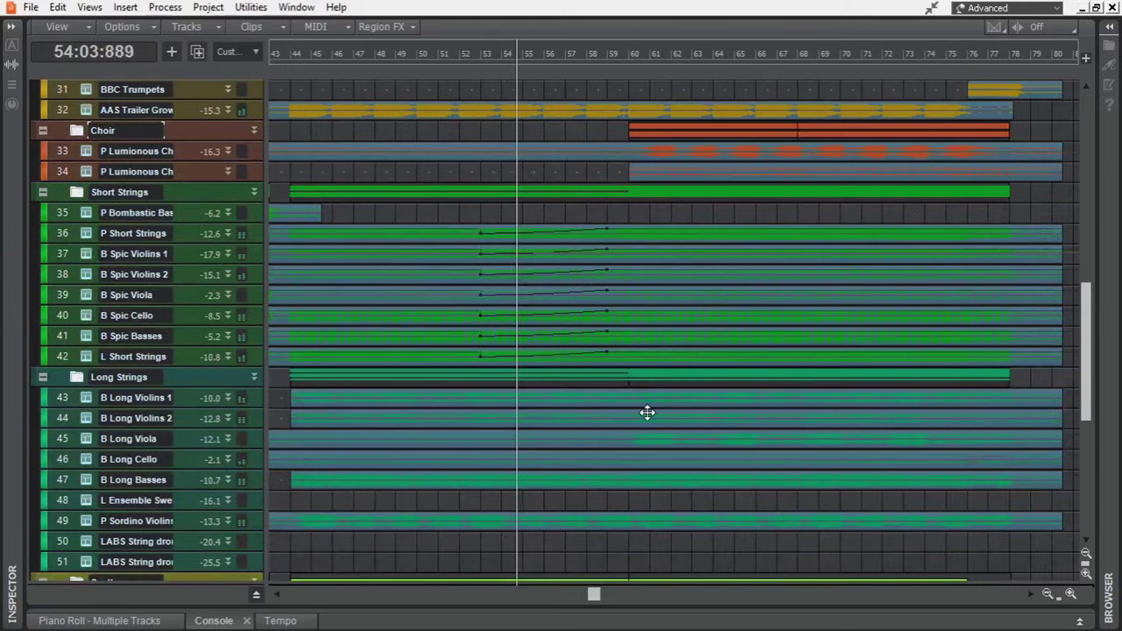
{"action": "scroll", "coordinate": [647, 412], "scroll_direction": "down", "scroll_amount": 2}
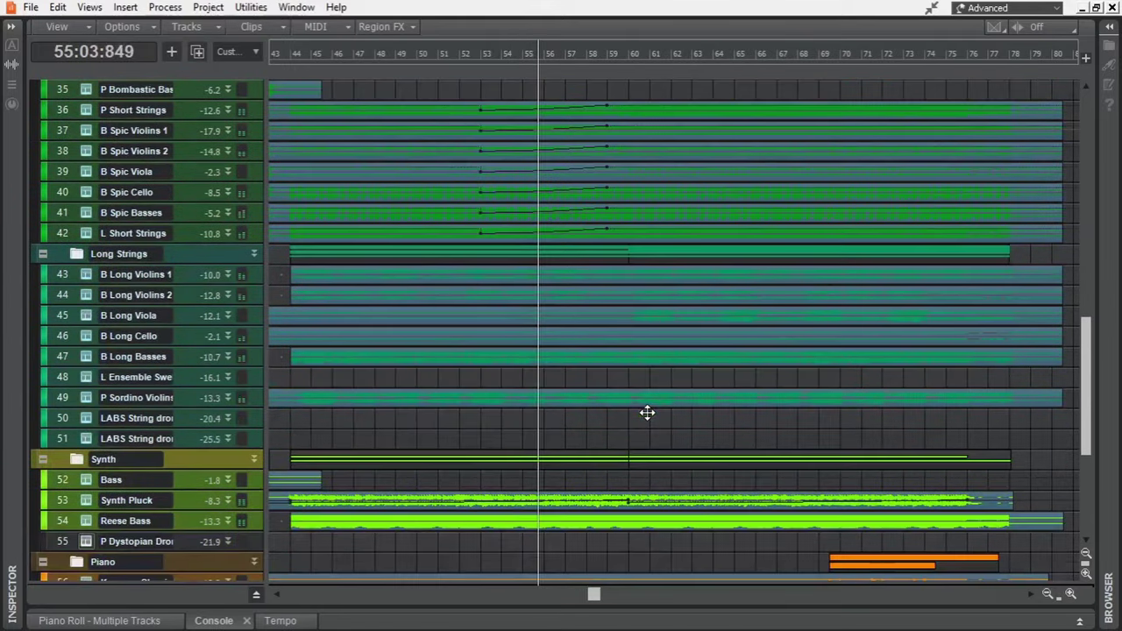
{"action": "scroll", "coordinate": [647, 412], "scroll_direction": "down", "scroll_amount": 1}
{"action": "left_click_drag", "start_coordinate": [590, 597], "coordinate": [613, 596]}
Step: Open the Ferrum track's MIDI clip around measure 65 in the Piano Roll during playback
{"action": "scroll", "coordinate": [674, 469], "scroll_direction": "up", "scroll_amount": 1}
{"action": "scroll", "coordinate": [711, 454], "scroll_direction": "up", "scroll_amount": 6}
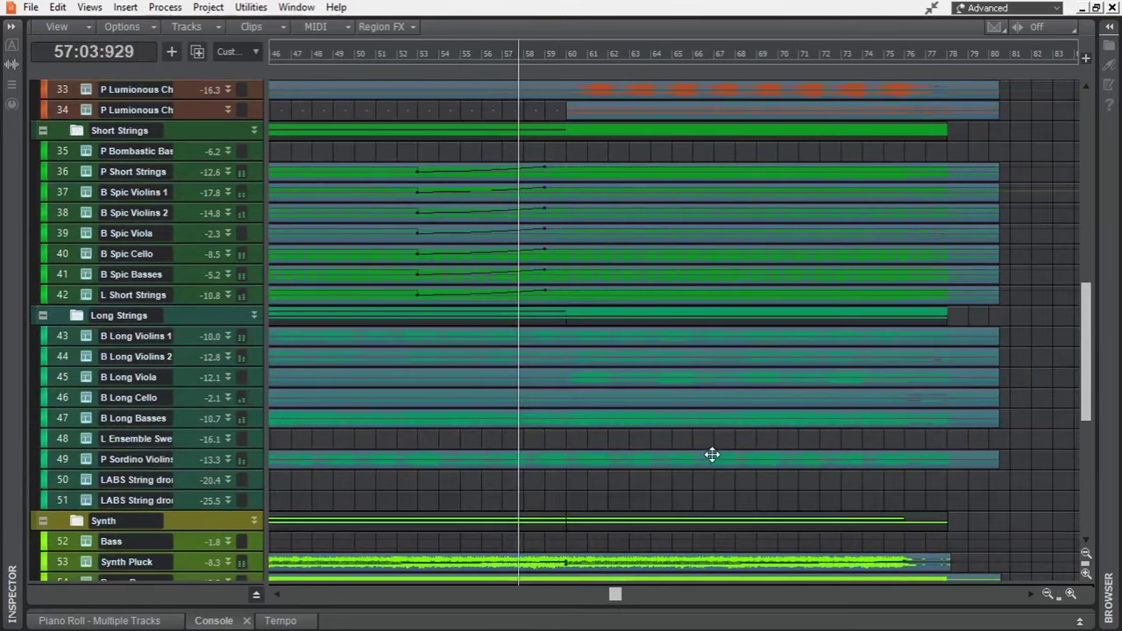
{"action": "scroll", "coordinate": [712, 454], "scroll_direction": "up", "scroll_amount": 3}
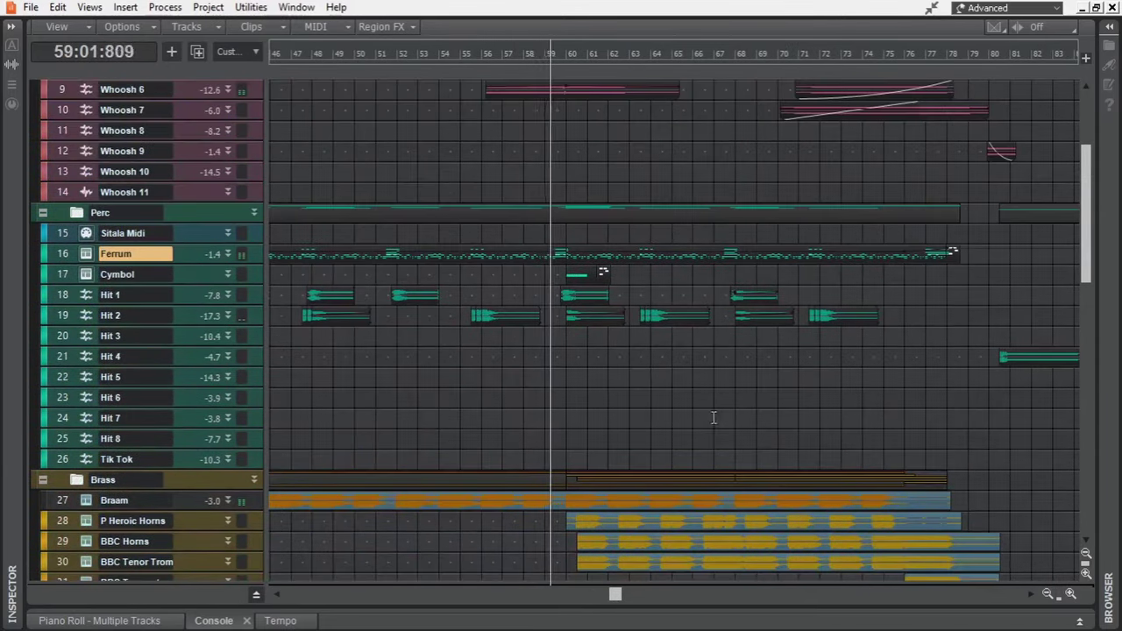
{"action": "left_click", "coordinate": [675, 249]}
{"action": "double_click", "coordinate": [675, 249]}
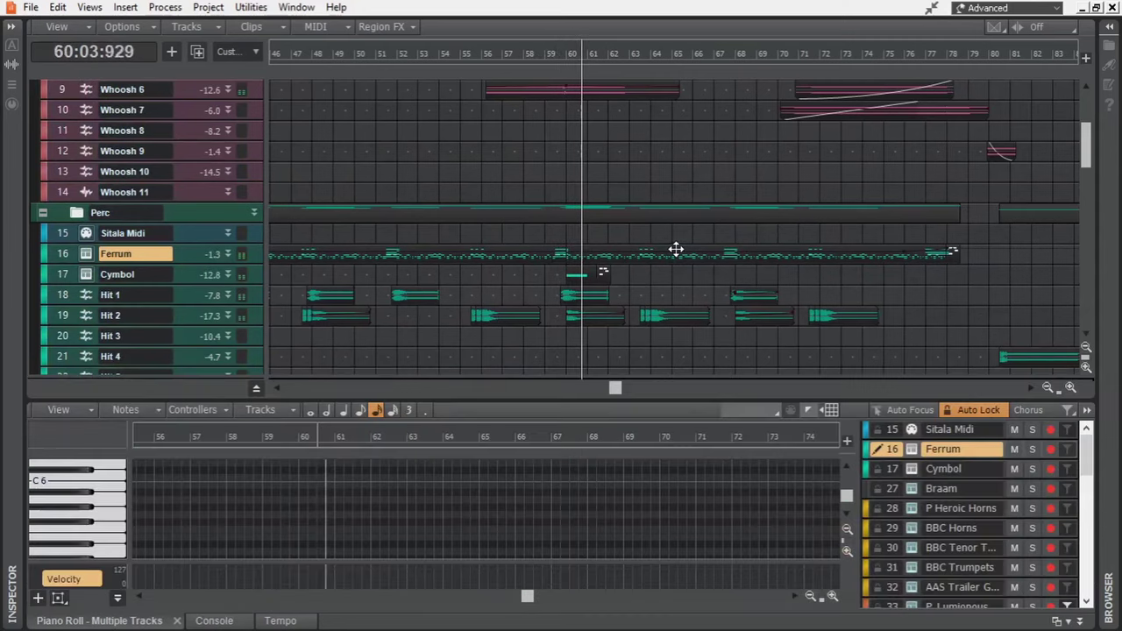
Step: Maximize the Piano Roll and display the notes of all tracks from Braam down alongside Ferrum, following playback to about measure 67
{"action": "key", "text": "shift+d"}
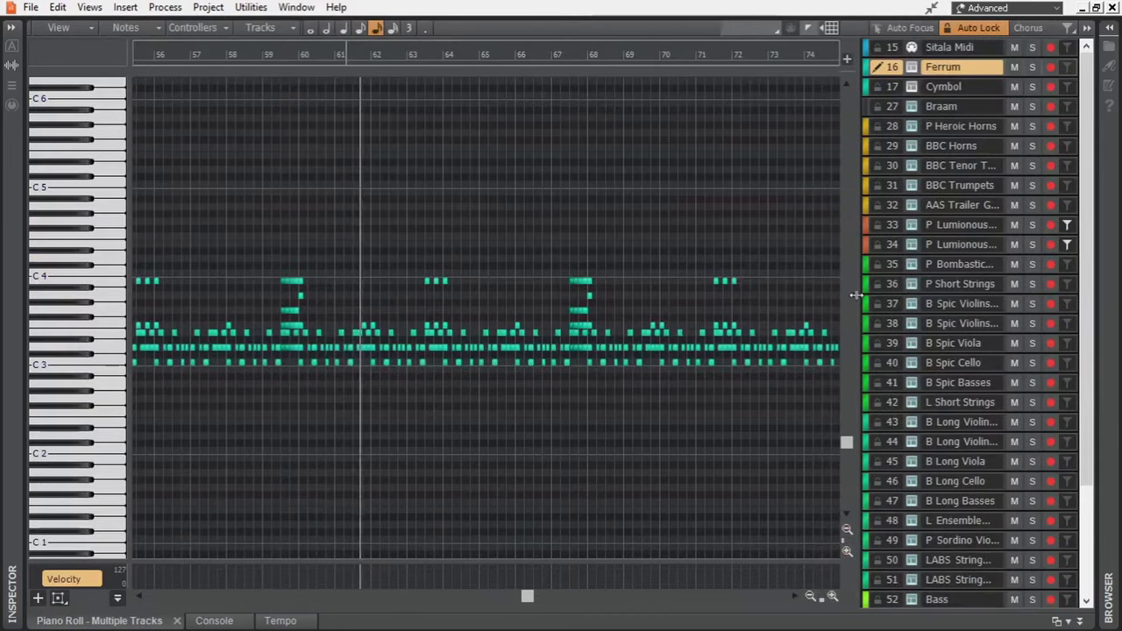
{"action": "left_click_drag", "start_coordinate": [891, 118], "coordinate": [889, 601]}
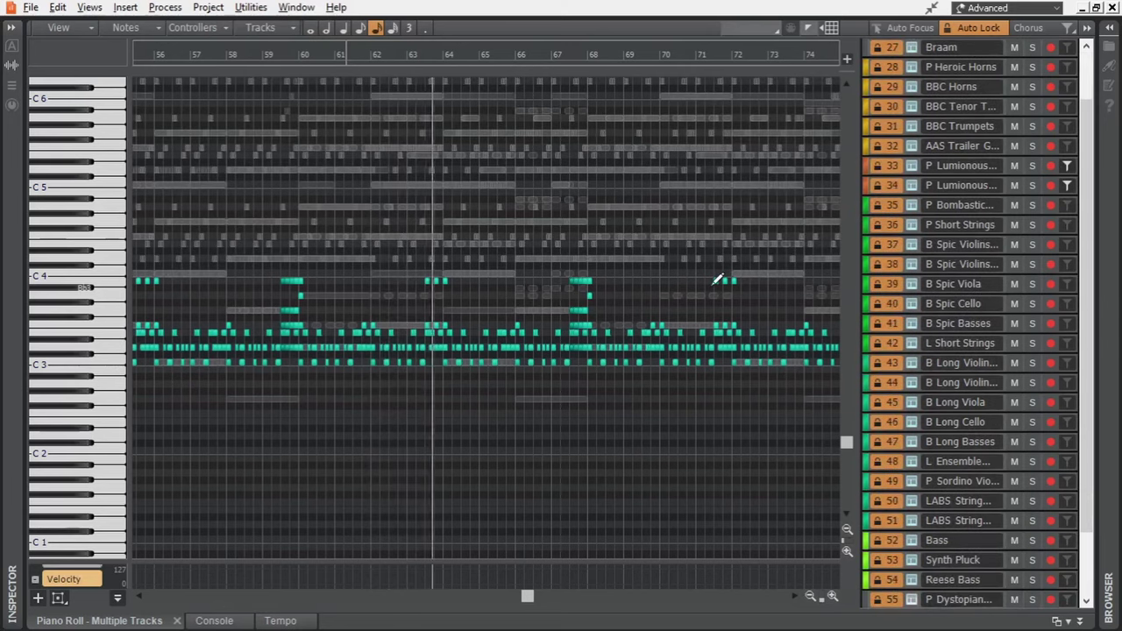
{"action": "scroll", "coordinate": [713, 285], "scroll_direction": "down", "scroll_amount": 5}
{"action": "scroll", "coordinate": [382, 426], "scroll_direction": "up", "scroll_amount": 3}
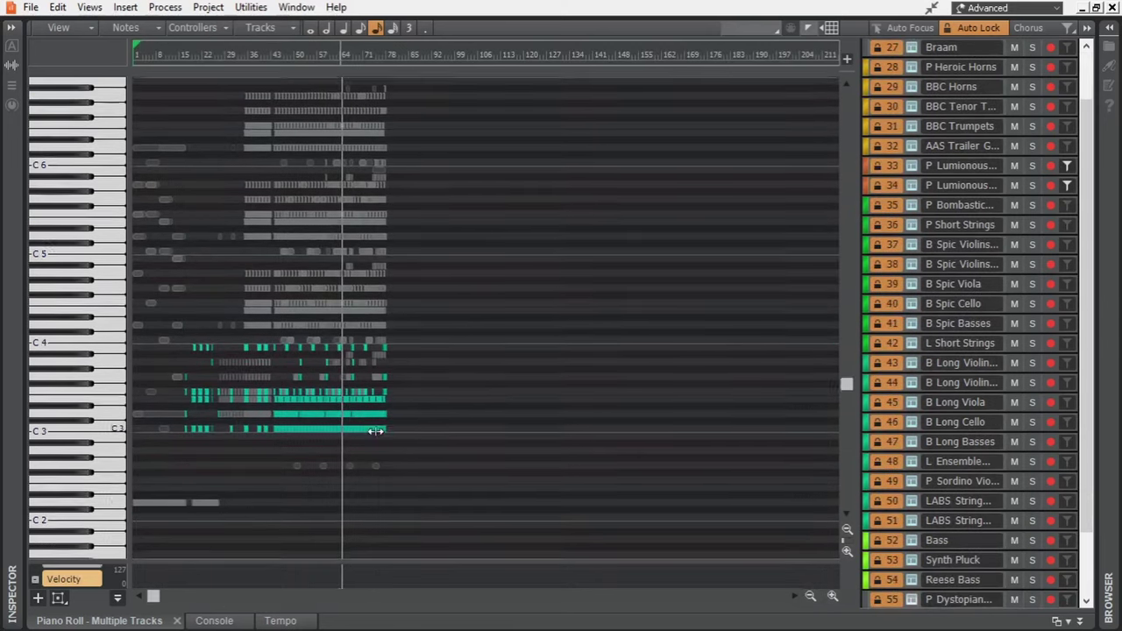
{"action": "scroll", "coordinate": [306, 256], "scroll_direction": "up", "scroll_amount": 5}
{"action": "scroll", "coordinate": [325, 333], "scroll_direction": "up", "scroll_amount": 2}
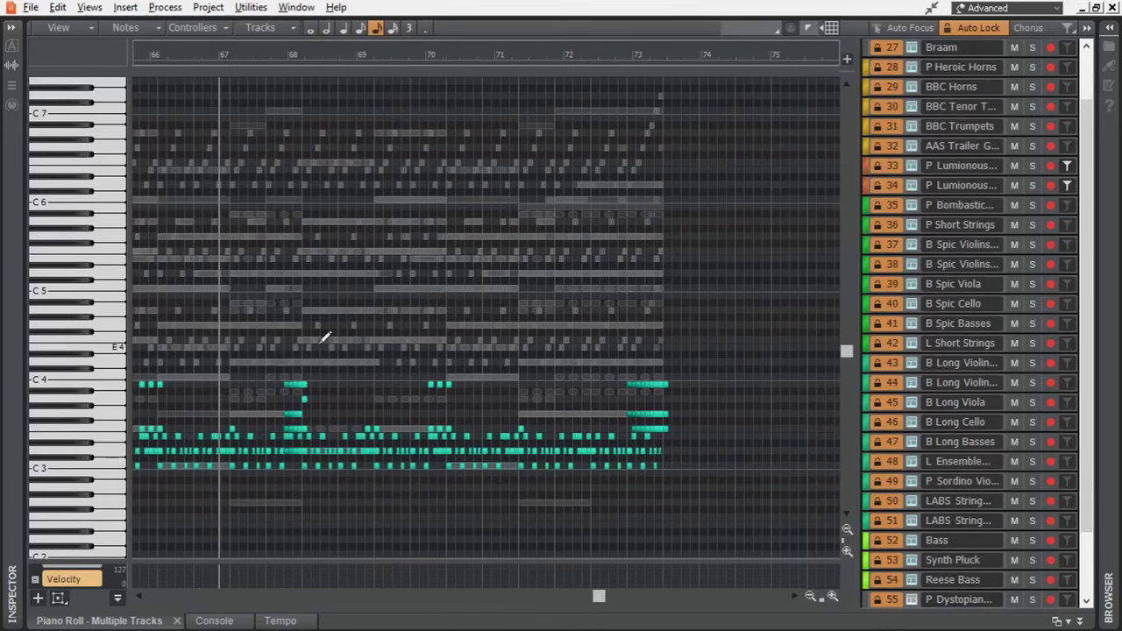
Step: Compare the notes of the short strings tracks in the Piano Roll during playback, including P Short Strings and both B Spic Violins
{"action": "left_click", "coordinate": [957, 265]}
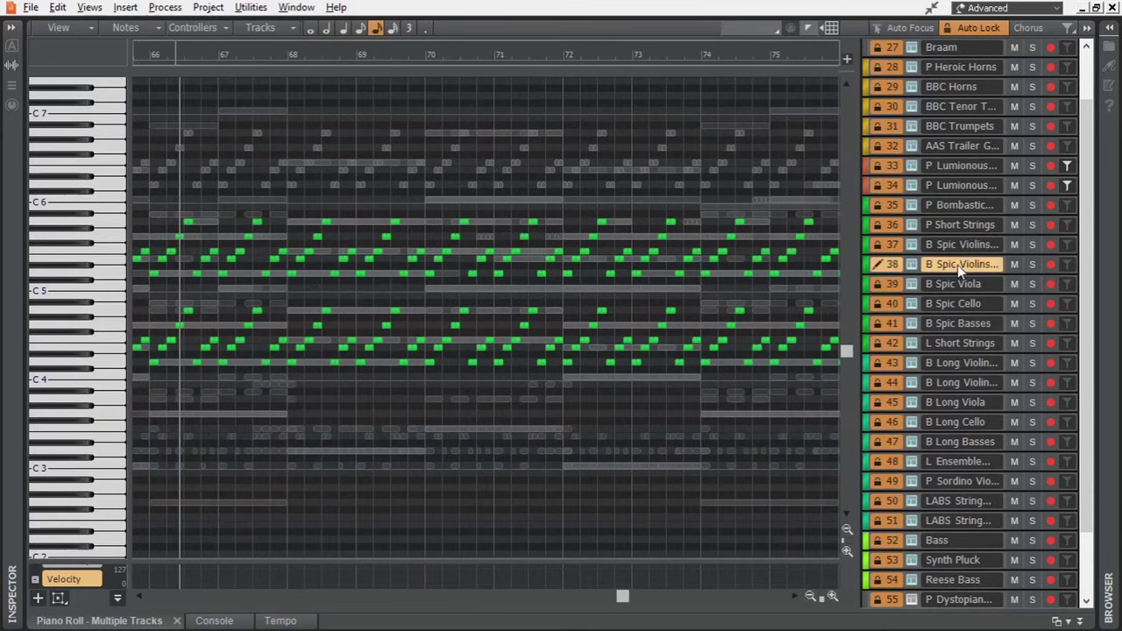
{"action": "left_click", "coordinate": [956, 202]}
{"action": "left_click", "coordinate": [960, 185]}
{"action": "left_click", "coordinate": [968, 220]}
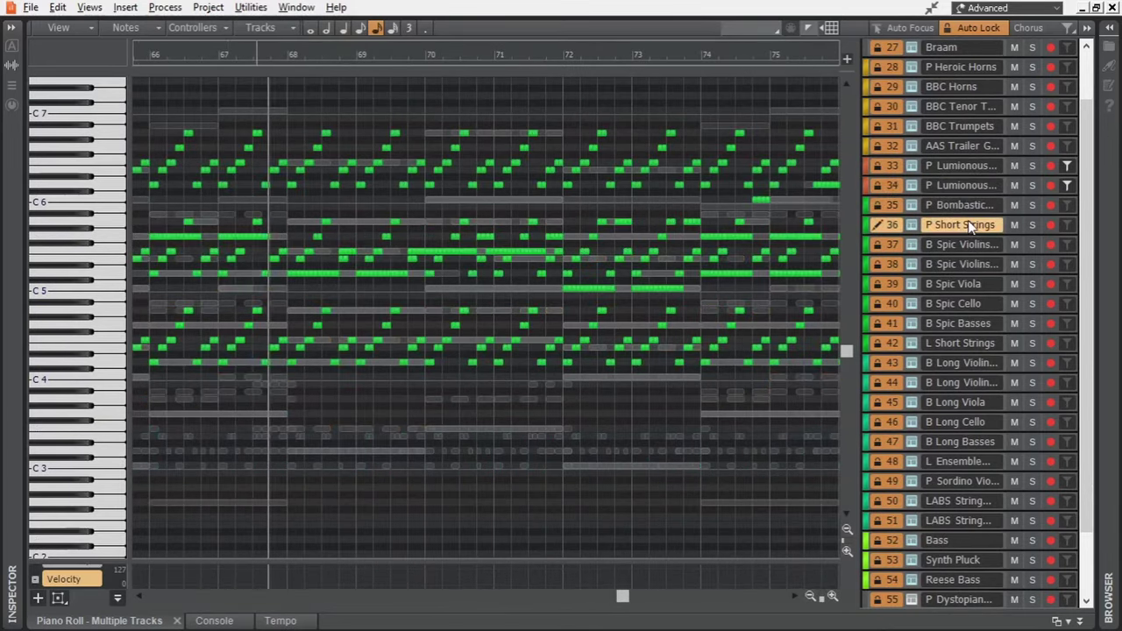
{"action": "left_click", "coordinate": [971, 246]}
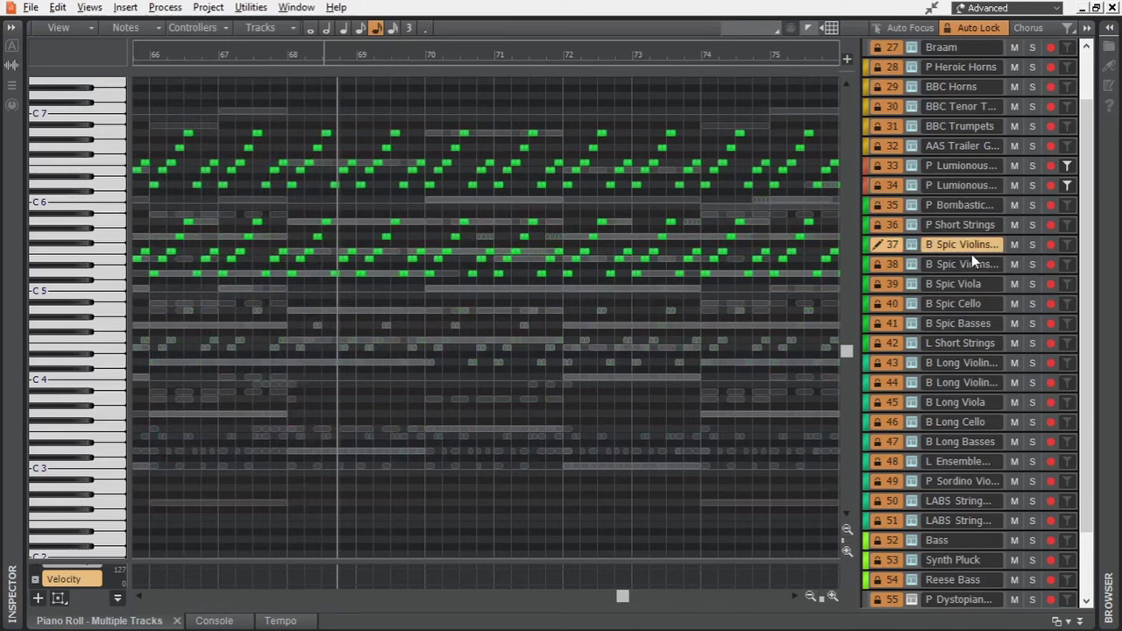
{"action": "left_click", "coordinate": [977, 267]}
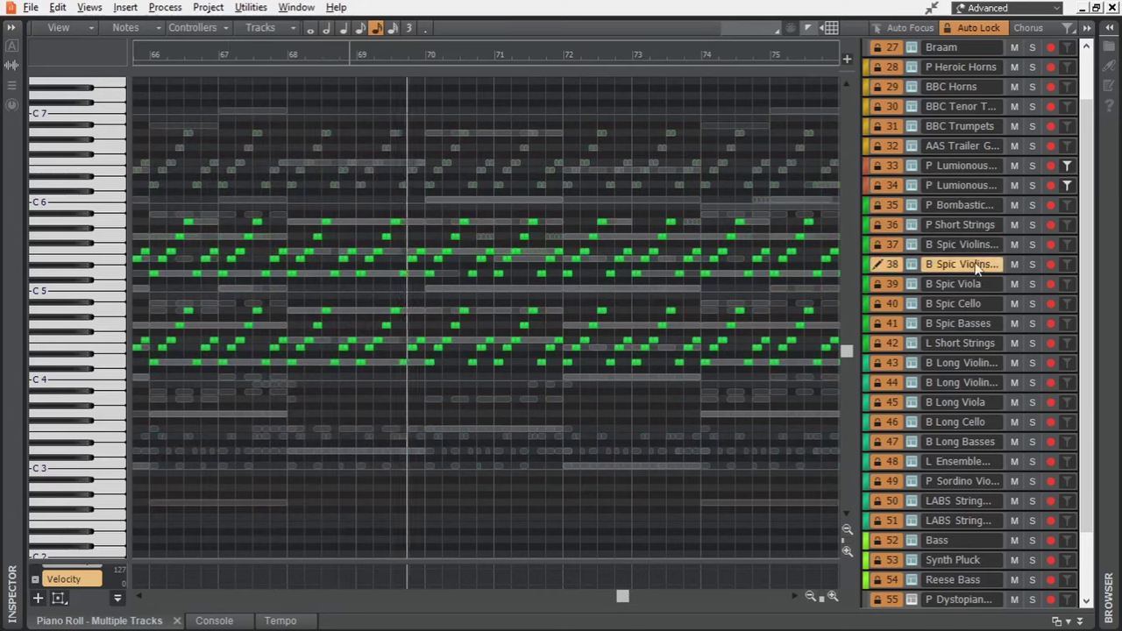
Step: Make BBC Horns the active Piano Roll track and examine its melody from measure 66 to 75
{"action": "left_click", "coordinate": [964, 87]}
{"action": "scroll", "coordinate": [756, 313], "scroll_direction": "up", "scroll_amount": 2}
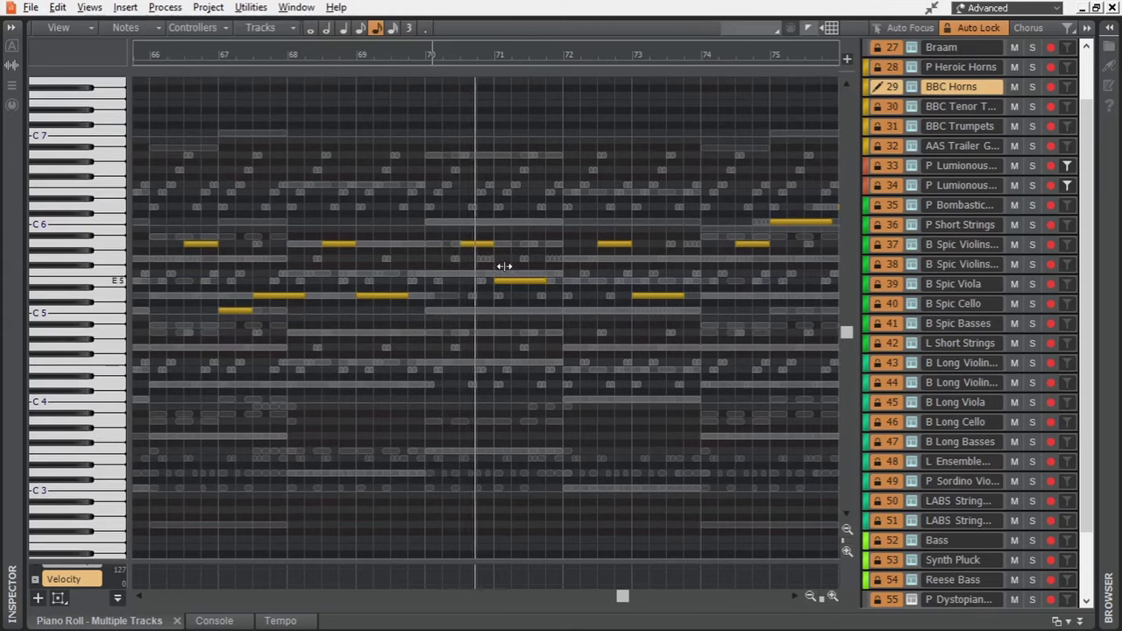
{"action": "scroll", "coordinate": [565, 279], "scroll_direction": "up", "scroll_amount": 3}
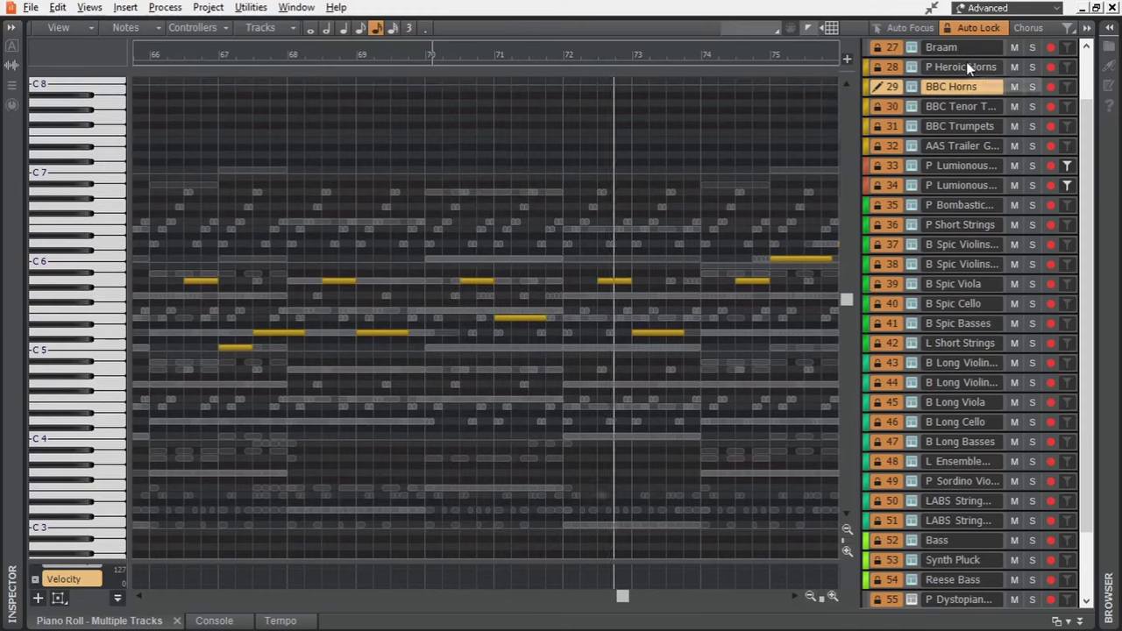
Step: Collapse the Piano Roll and follow playback of measures 73 to 76 across the brass, choir and string tracks
{"action": "left_click", "coordinate": [1082, 622]}
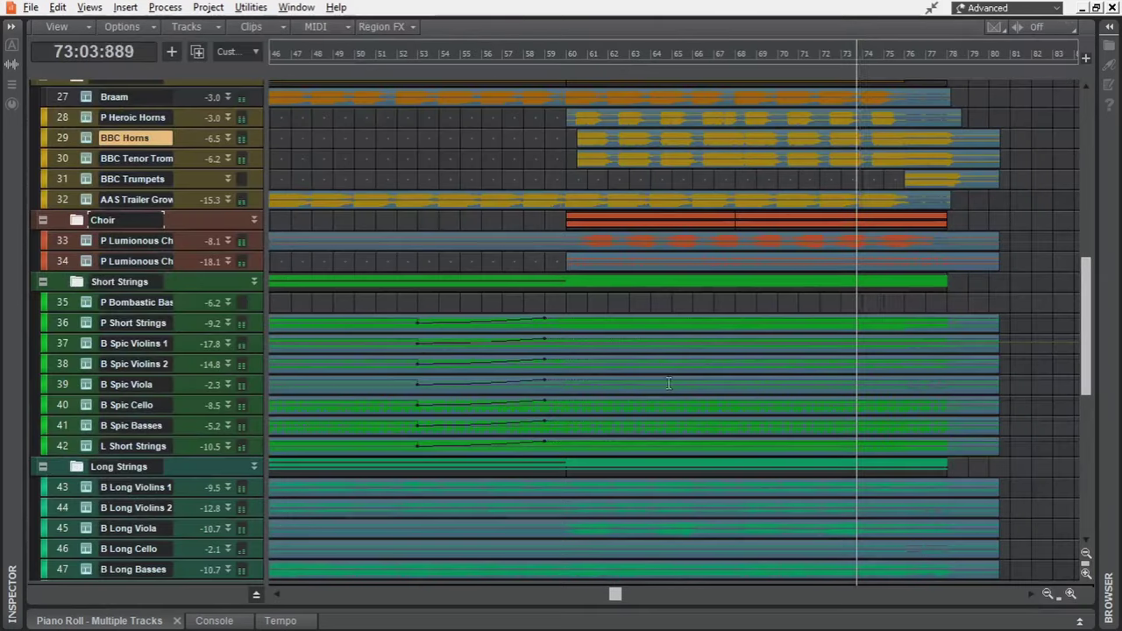
{"action": "scroll", "coordinate": [803, 377], "scroll_direction": "down", "scroll_amount": 3}
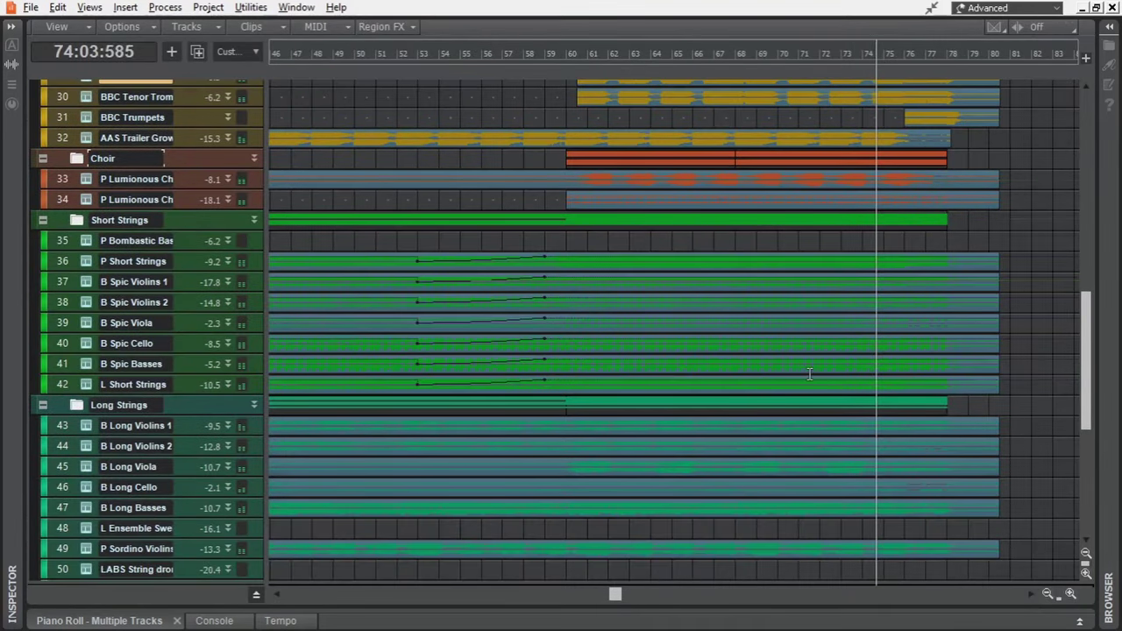
{"action": "scroll", "coordinate": [966, 353], "scroll_direction": "down", "scroll_amount": 3}
{"action": "scroll", "coordinate": [1009, 349], "scroll_direction": "up", "scroll_amount": 9}
{"action": "scroll", "coordinate": [1009, 349], "scroll_direction": "up", "scroll_amount": 5}
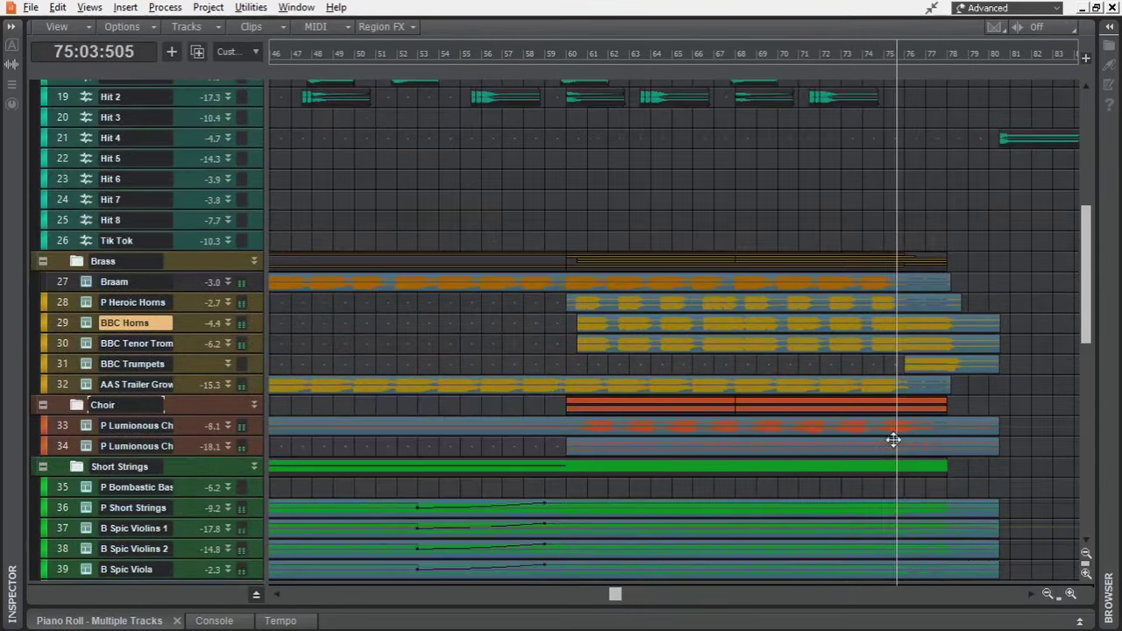
{"action": "scroll", "coordinate": [977, 421], "scroll_direction": "down", "scroll_amount": 3}
{"action": "scroll", "coordinate": [979, 421], "scroll_direction": "down", "scroll_amount": 12}
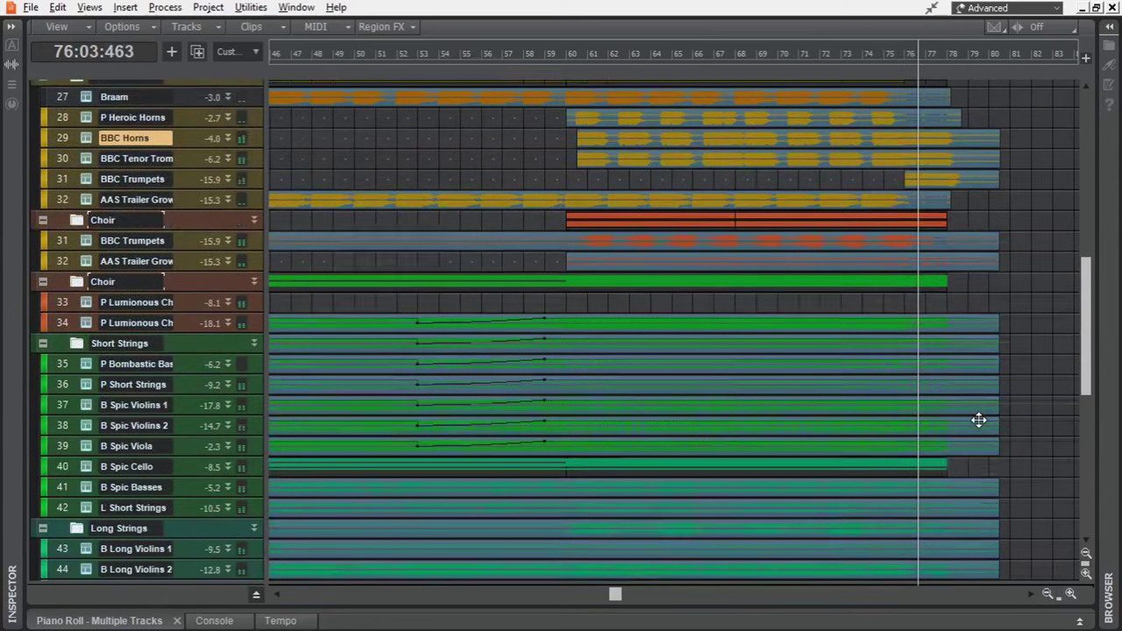
Step: Follow playback from measure 77 through the project's ending, examining the whoosh and percussion tracks and the final hit
{"action": "scroll", "coordinate": [1045, 422], "scroll_direction": "up", "scroll_amount": 20}
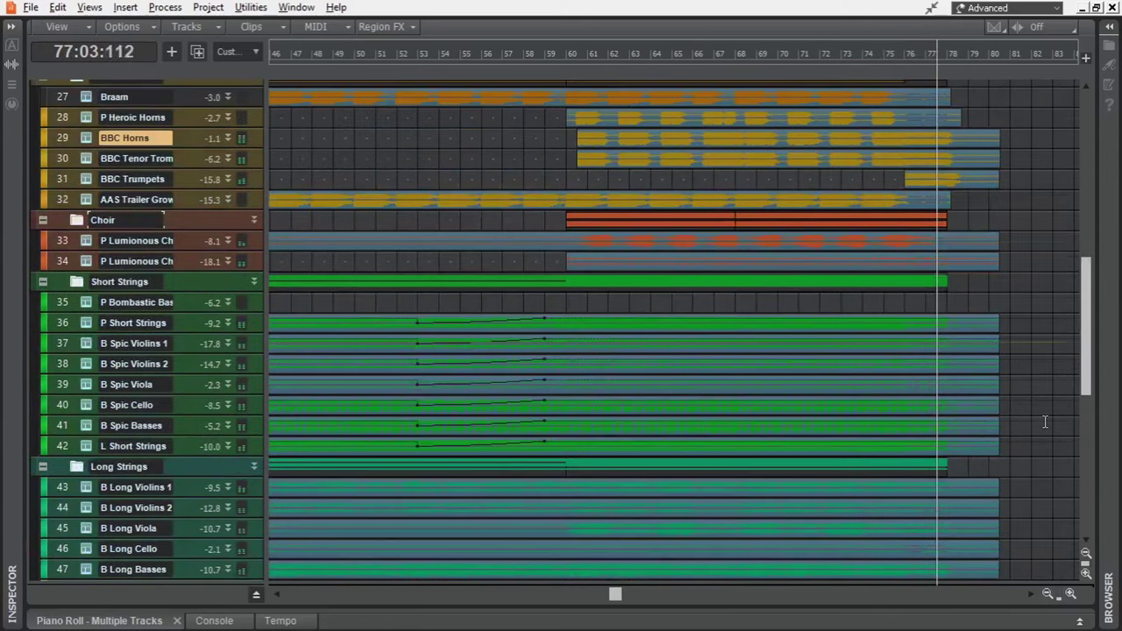
{"action": "scroll", "coordinate": [663, 523], "scroll_direction": "down", "scroll_amount": 3}
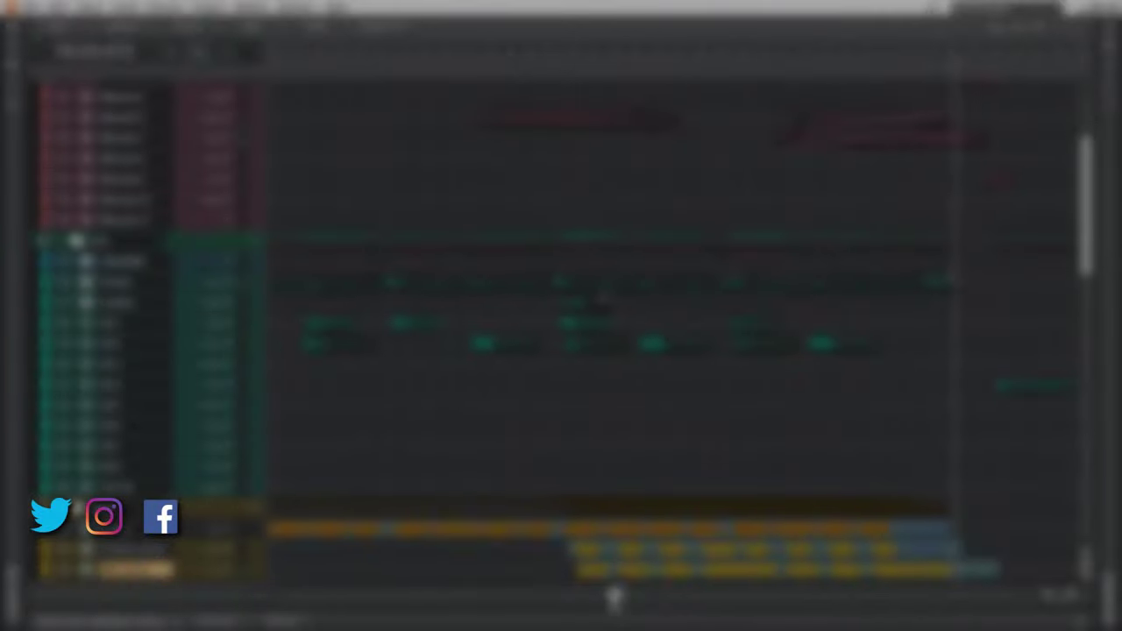
{"action": "left_click_drag", "start_coordinate": [615, 596], "coordinate": [722, 598]}
{"action": "scroll", "coordinate": [761, 445], "scroll_direction": "up", "scroll_amount": 3}
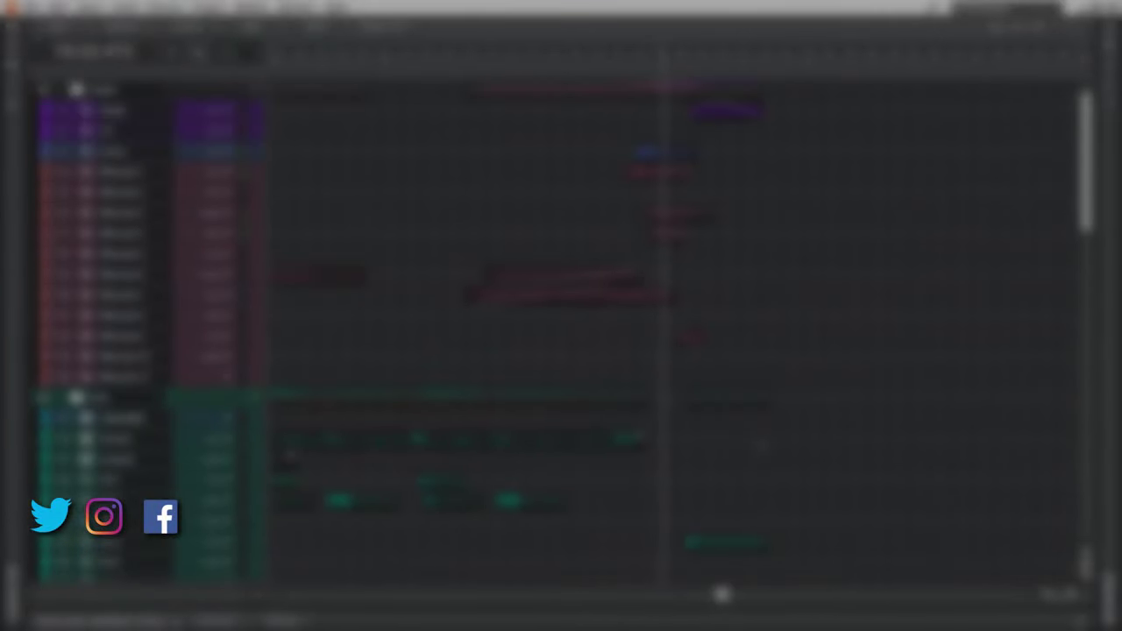